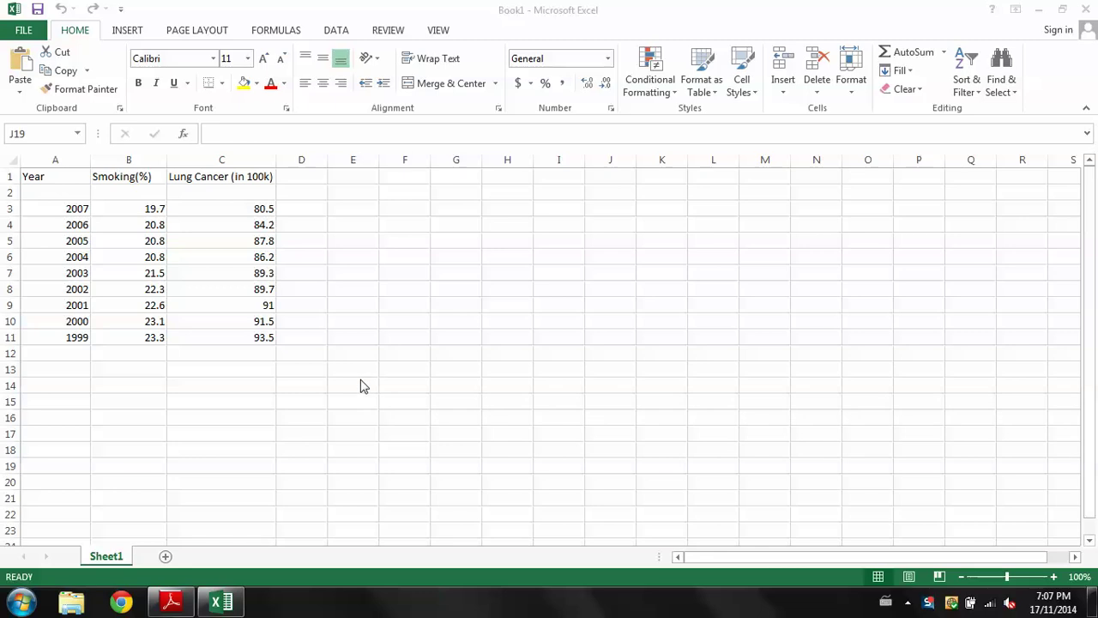
Centre the contents of cells A1:P22 both vertically and horizontally.
click(364, 385)
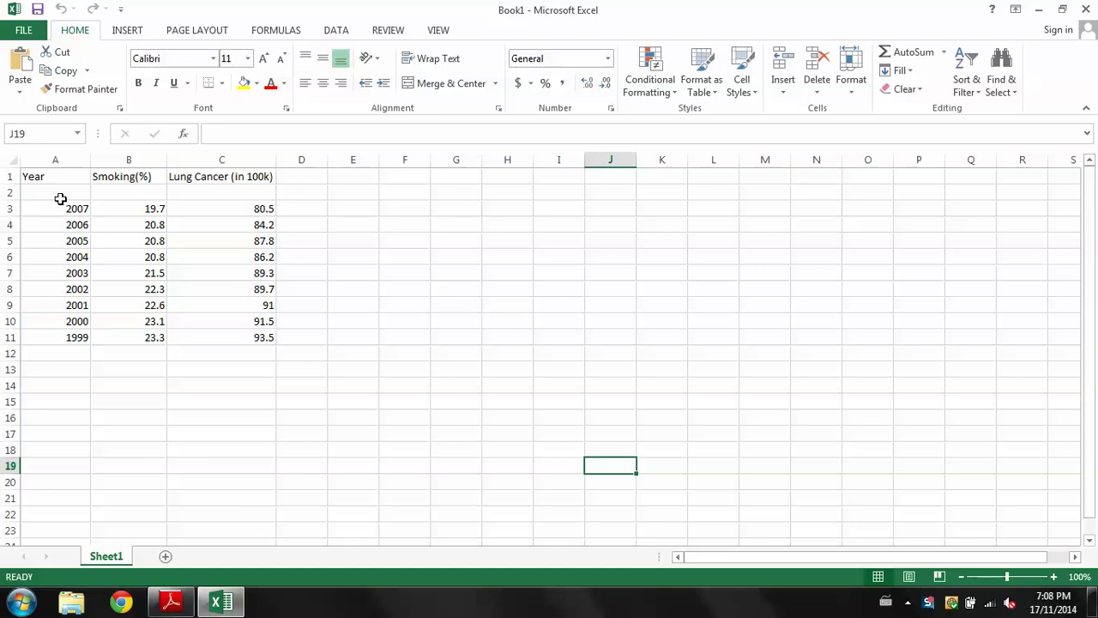
click(120, 193)
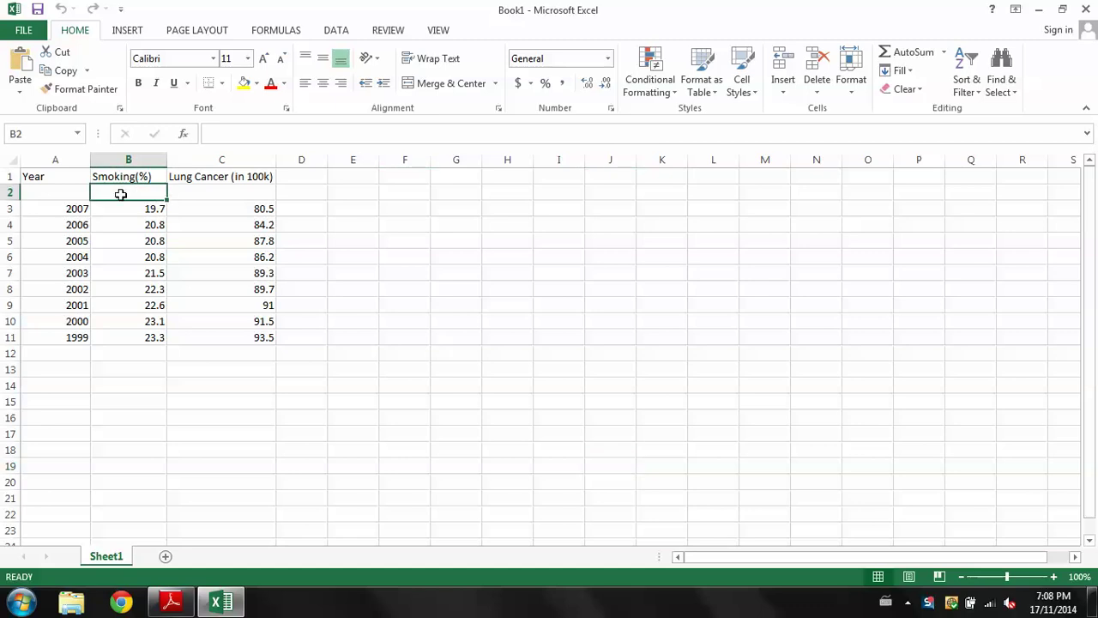
click(52, 196)
drag(67, 177, 943, 493)
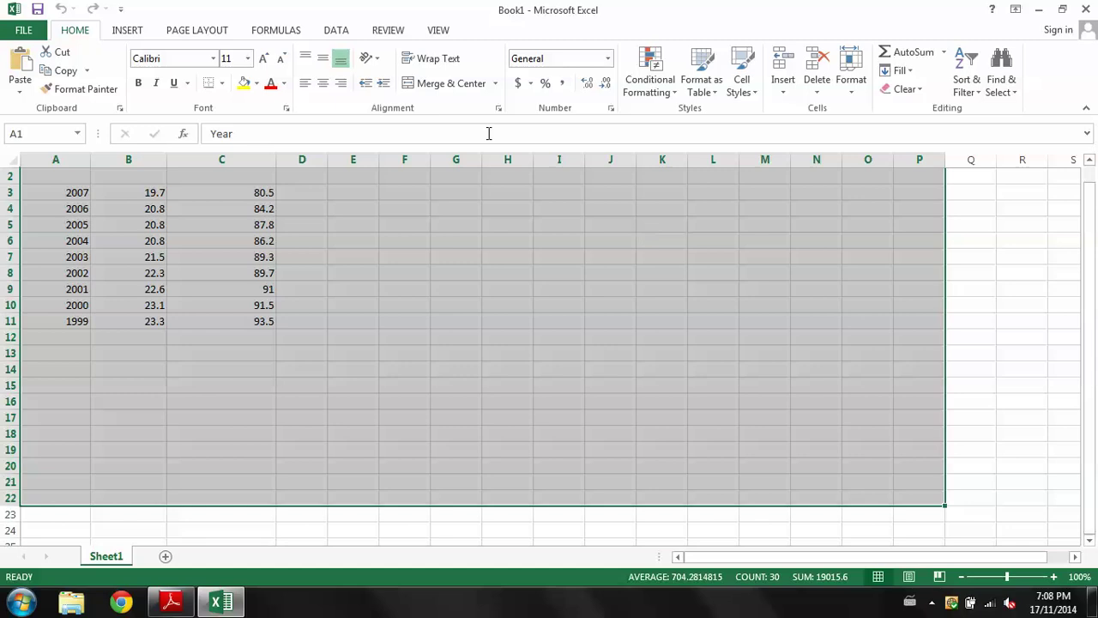
click(321, 60)
click(324, 84)
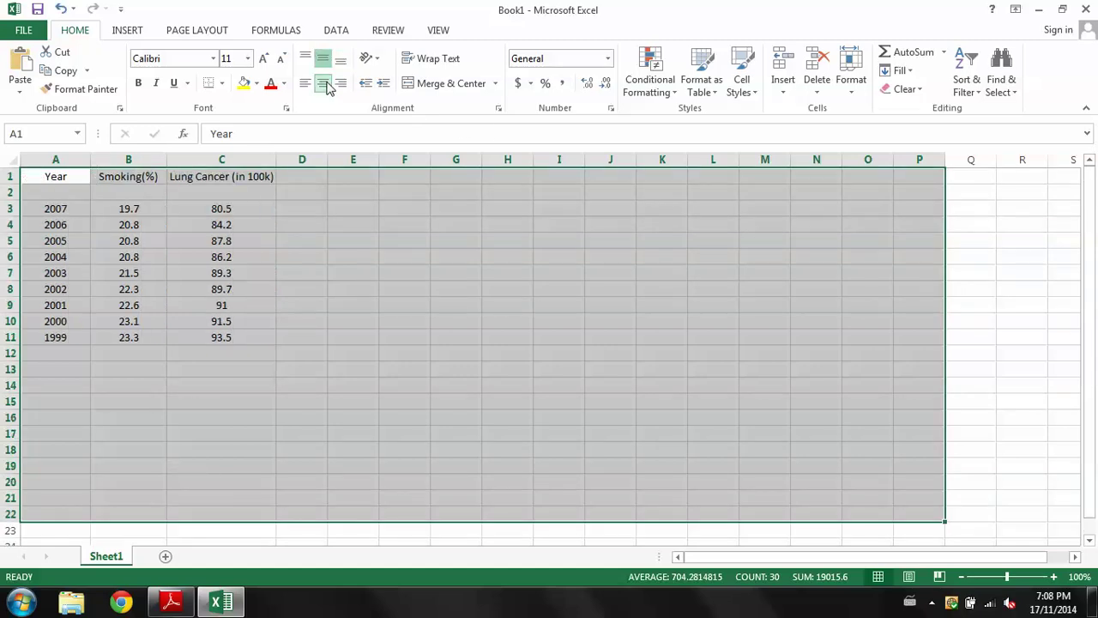
click(163, 240)
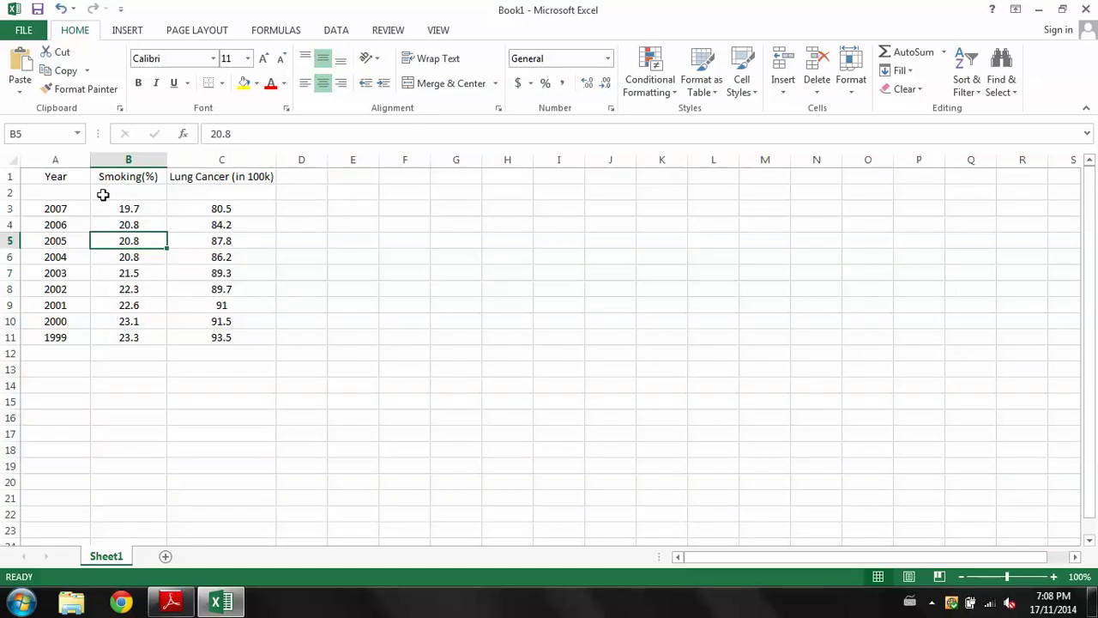
Label row 2 with "Observation" under Year, "x" under Smoking(%) and "y" under Lung Cancer (in 100k).
click(67, 190)
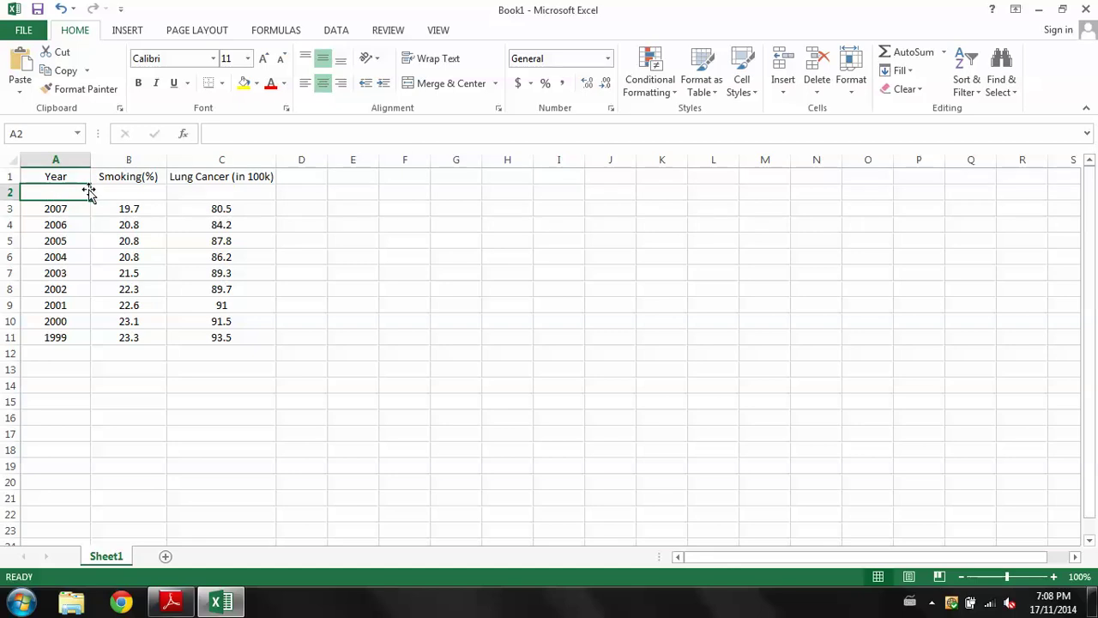
text(Obser)
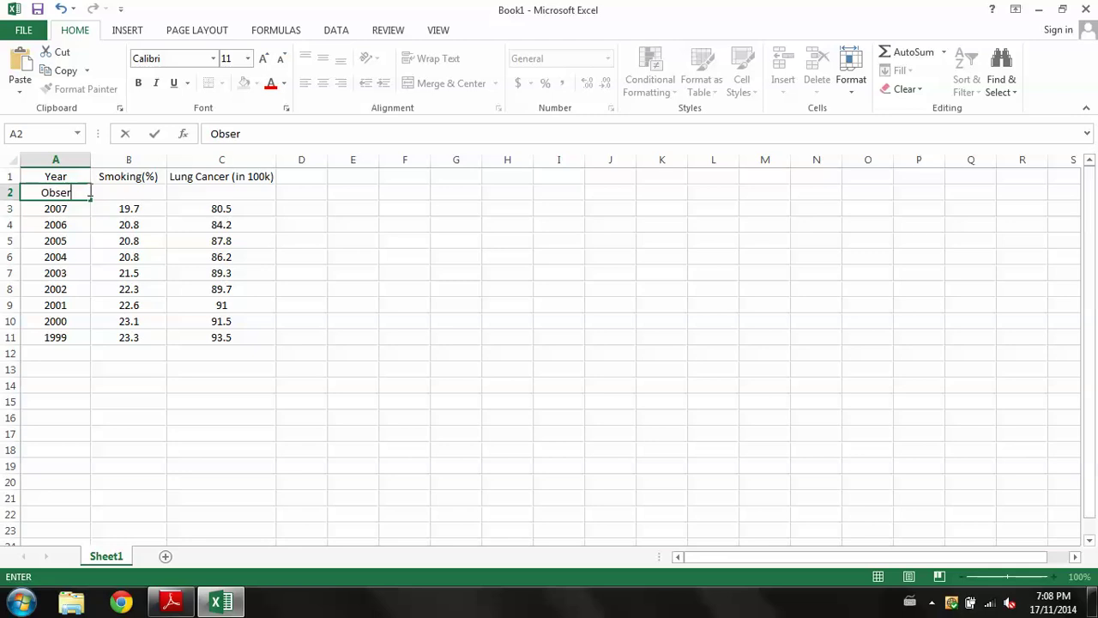
text(vation)
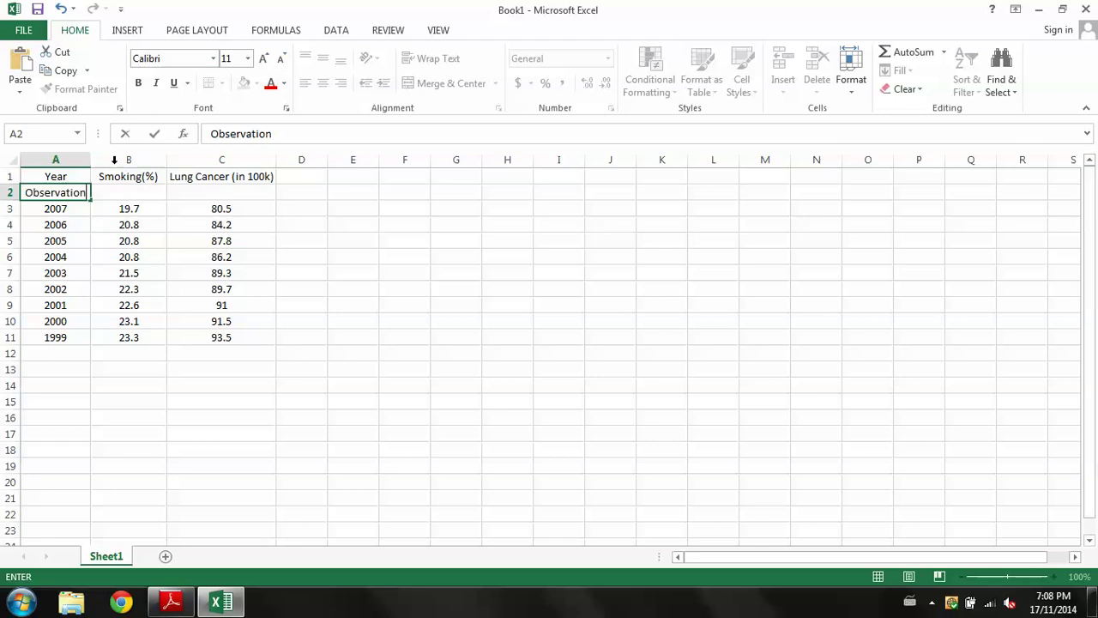
click(151, 195)
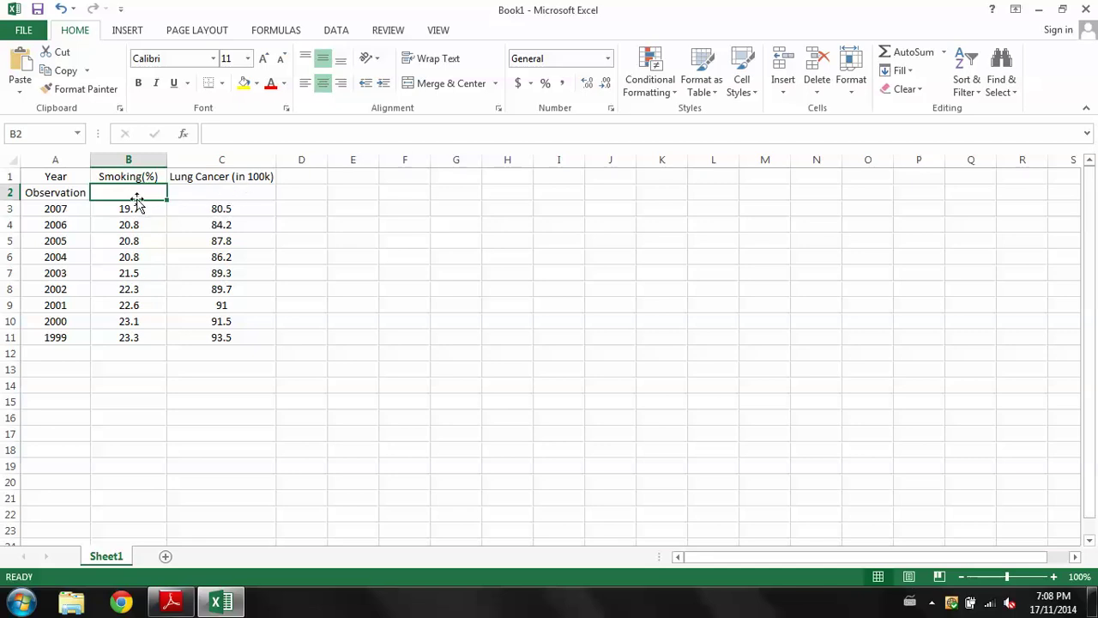
text(x)
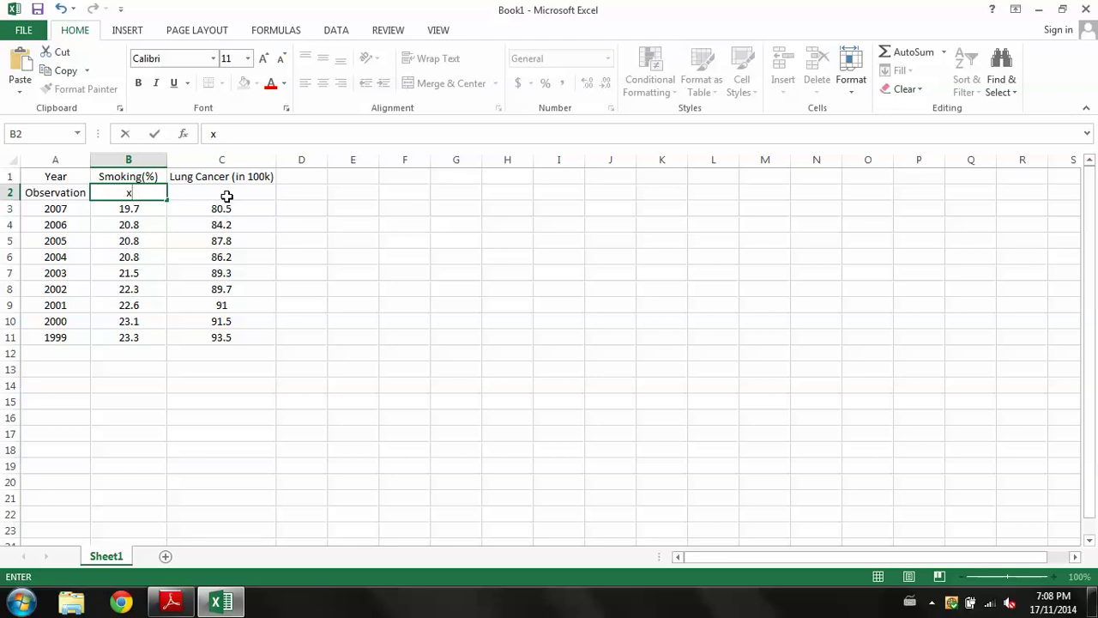
click(226, 196)
text(y)
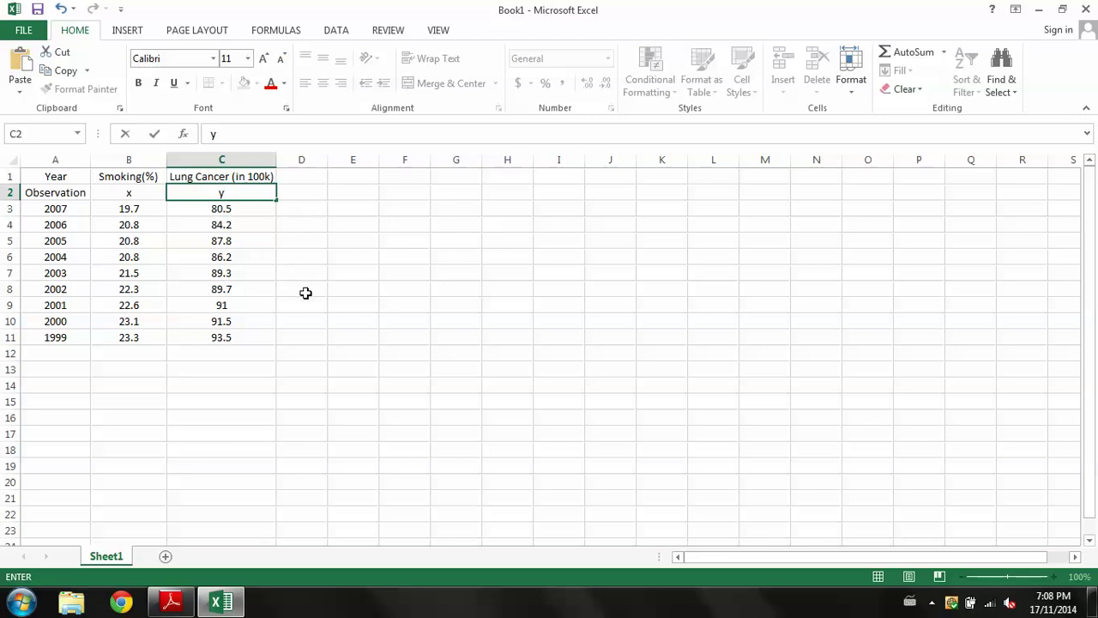
Switch to regression.pdf in Adobe Reader and examine the regression term definitions and the correlation coefficient formula.
click(171, 601)
scroll(431, 332, up, 3)
scroll(431, 332, up, 5)
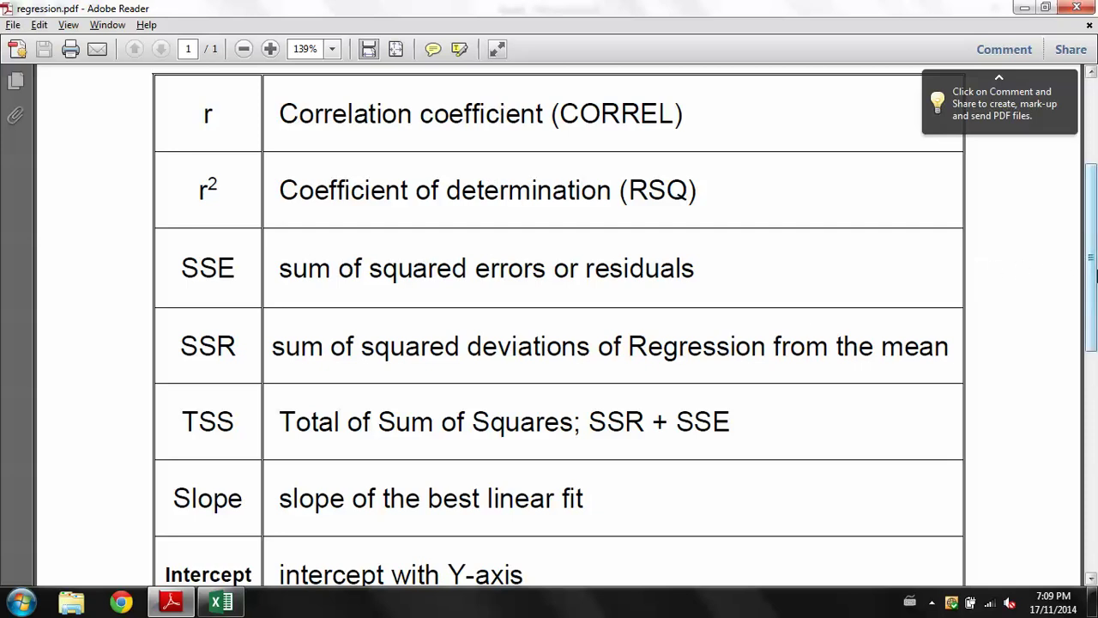
drag(1093, 275, 1095, 460)
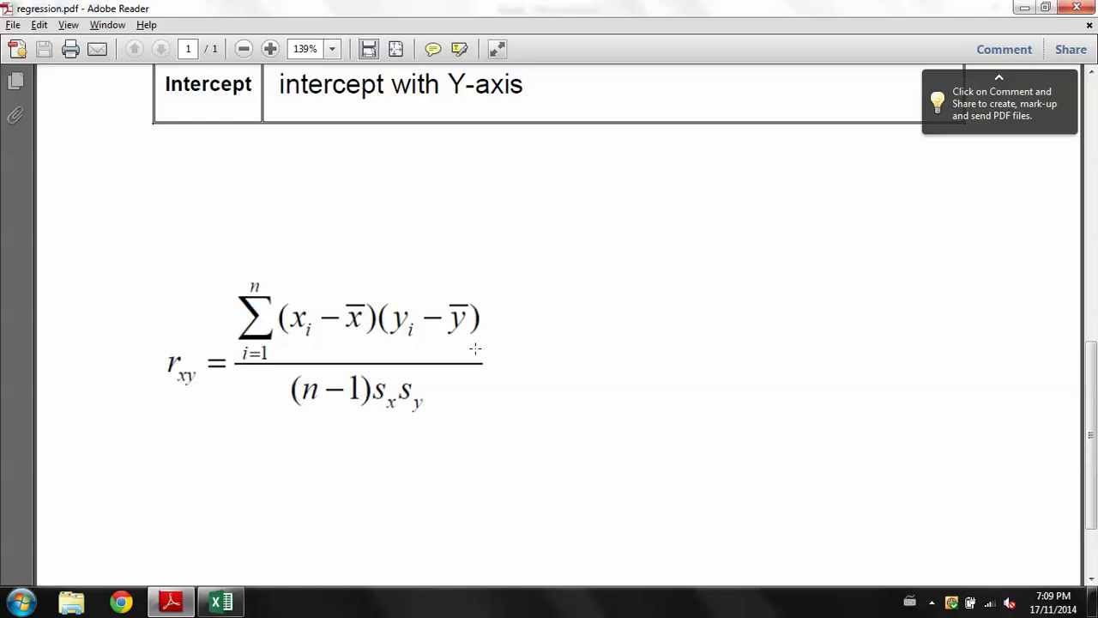
Return to the Excel workbook and enter the row label "mean" in A12, below the last year.
key(alt+Tab)
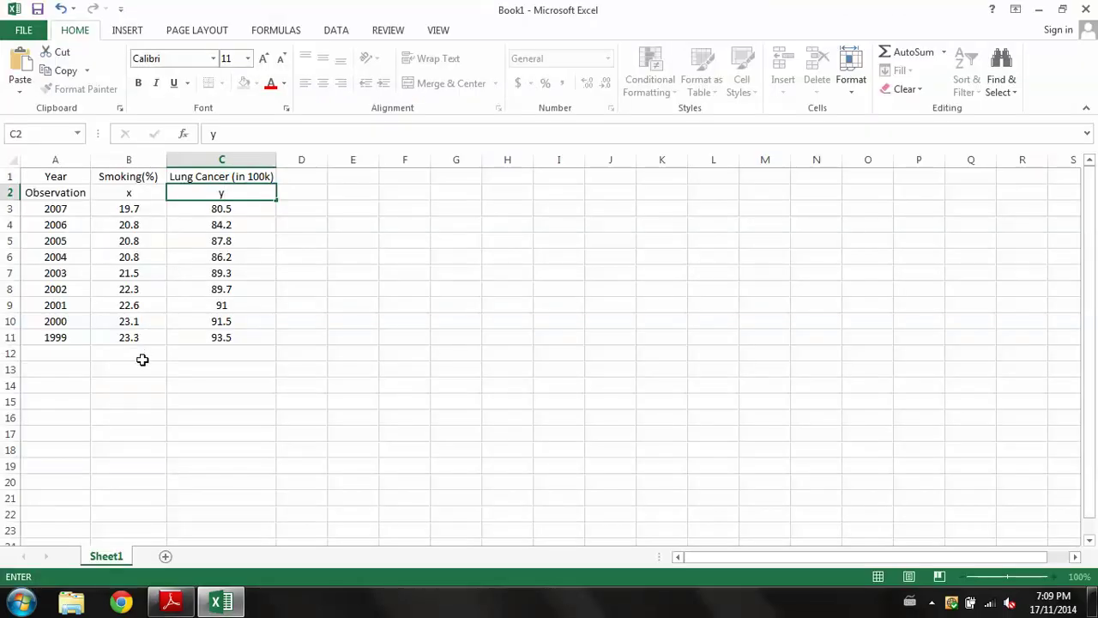
click(143, 357)
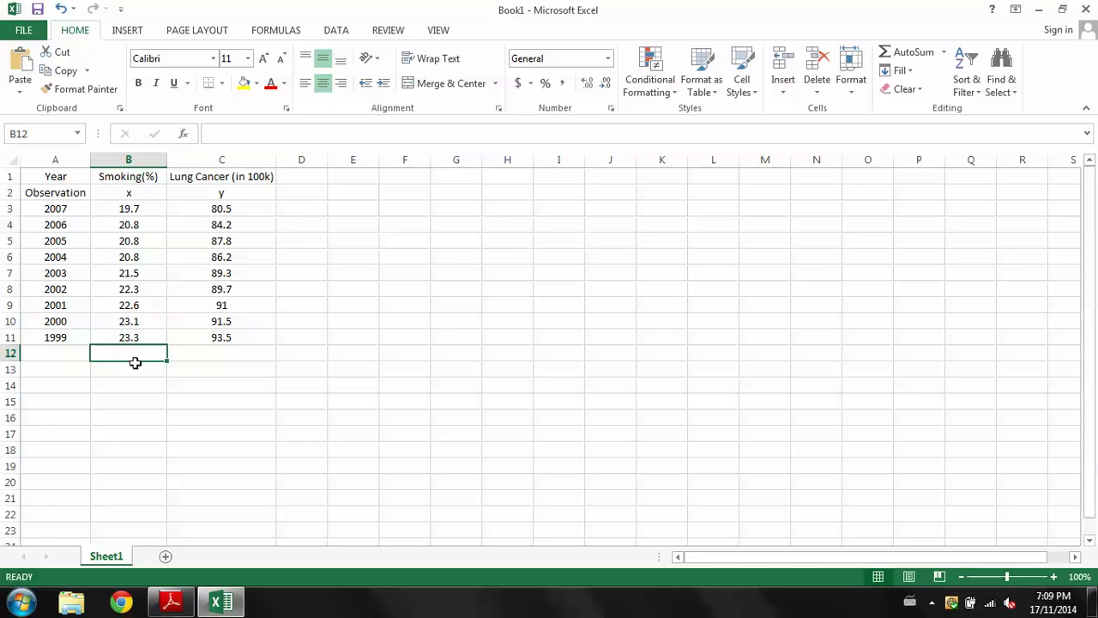
click(76, 356)
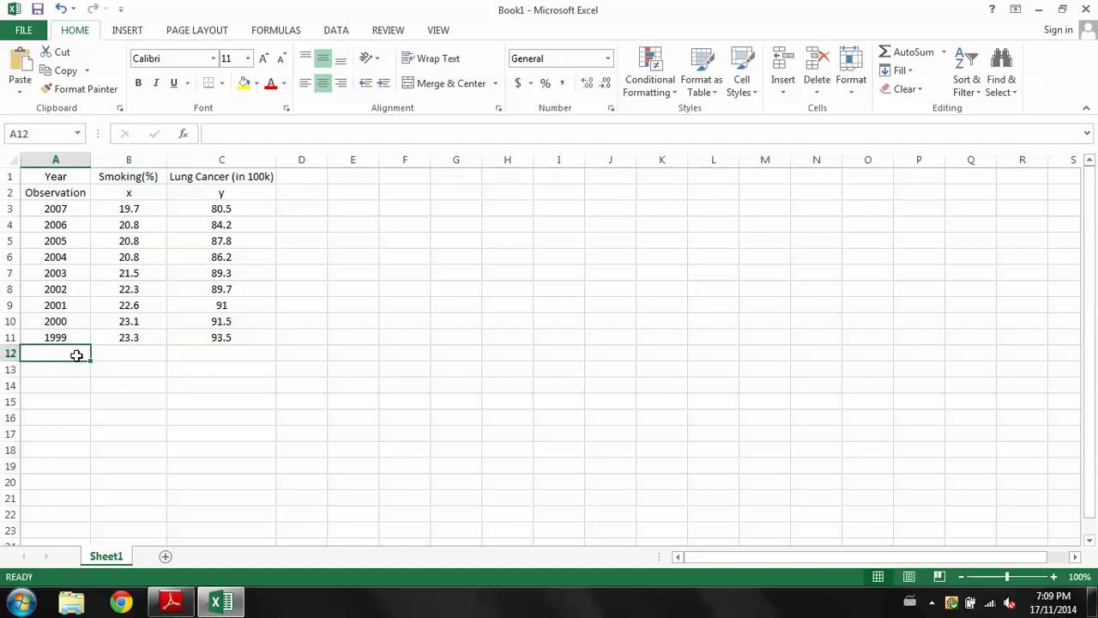
text(me)
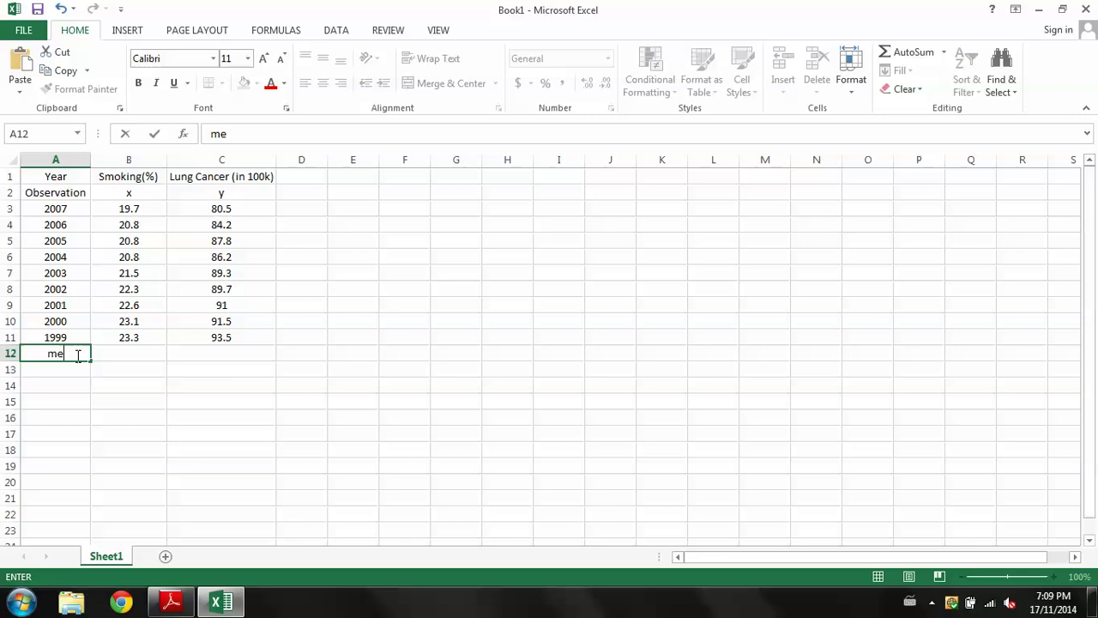
text(an)
Calculate the mean of the smoking values in B12 with =average(B3:B11).
click(137, 353)
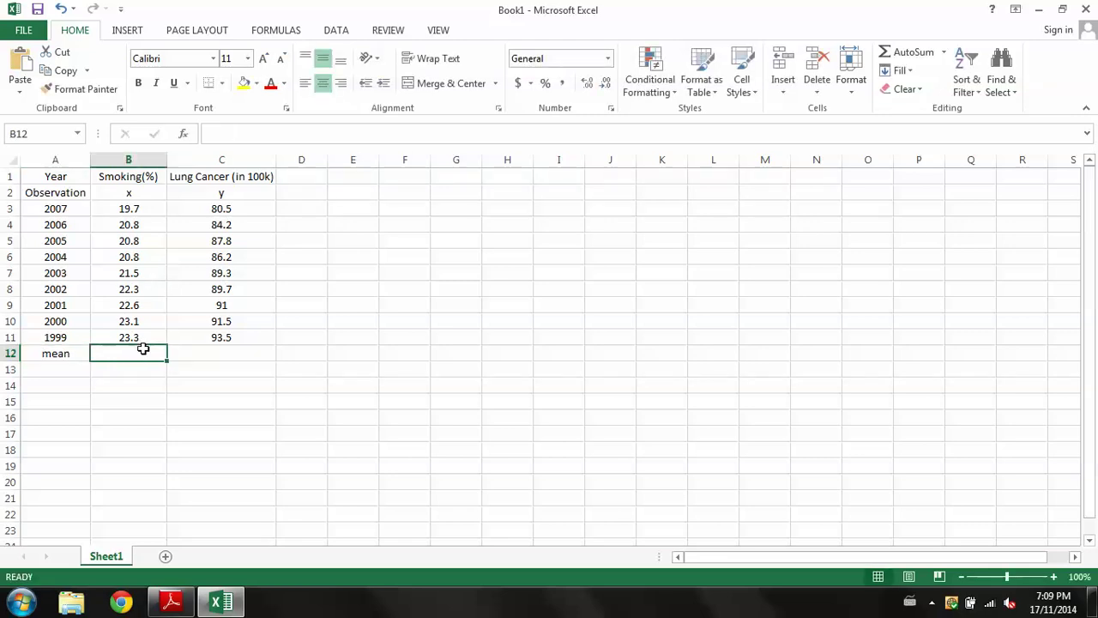
click(238, 134)
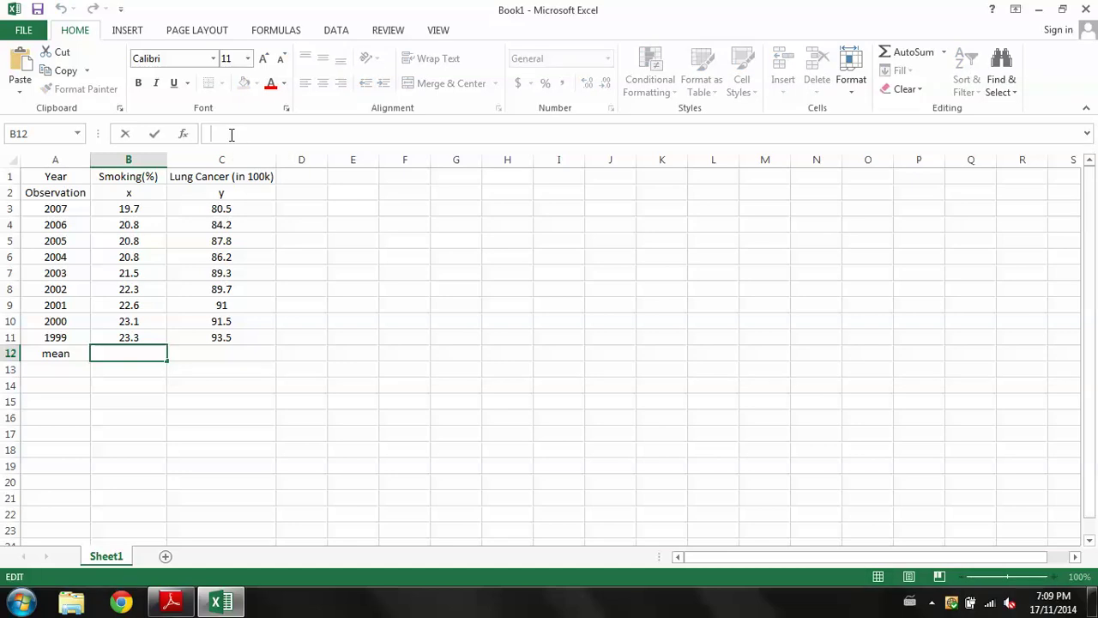
text(=a)
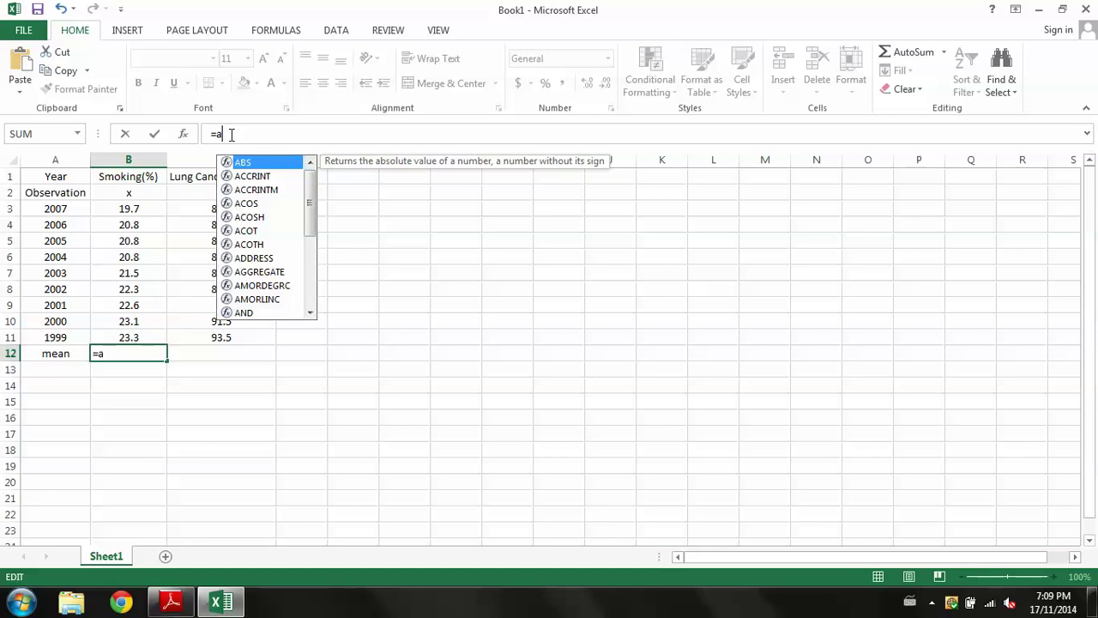
text(vera)
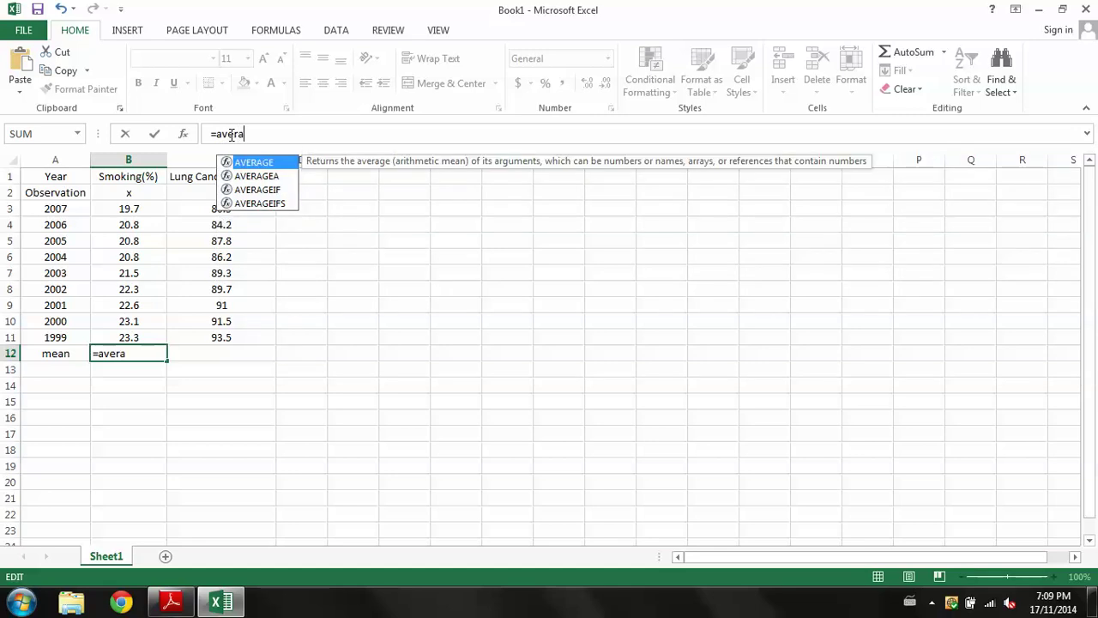
text(ge()
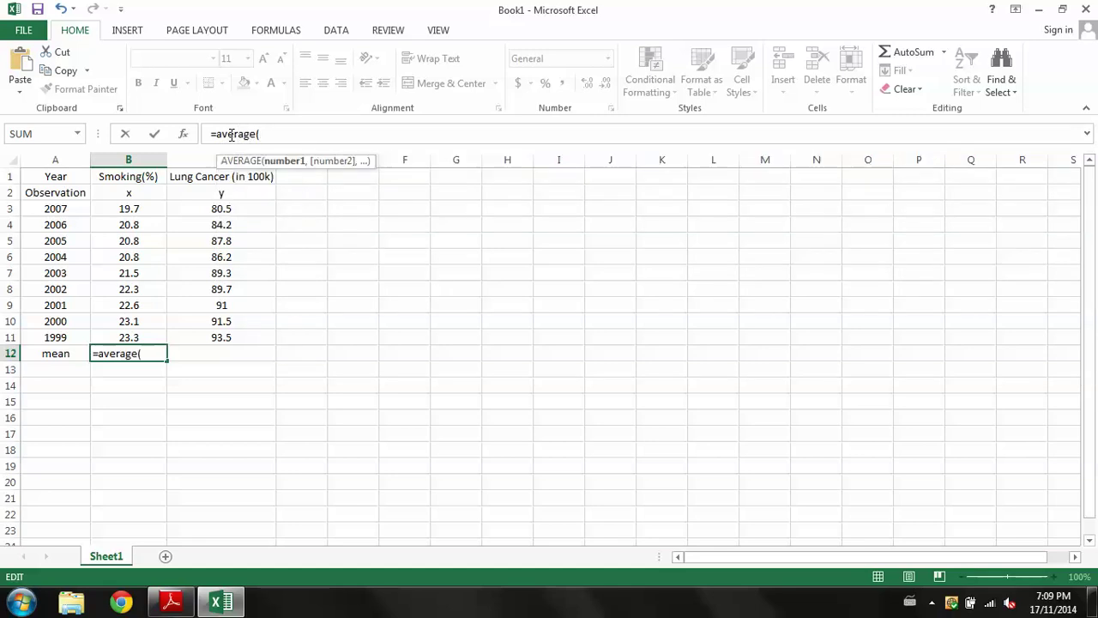
drag(129, 209, 146, 337)
text())
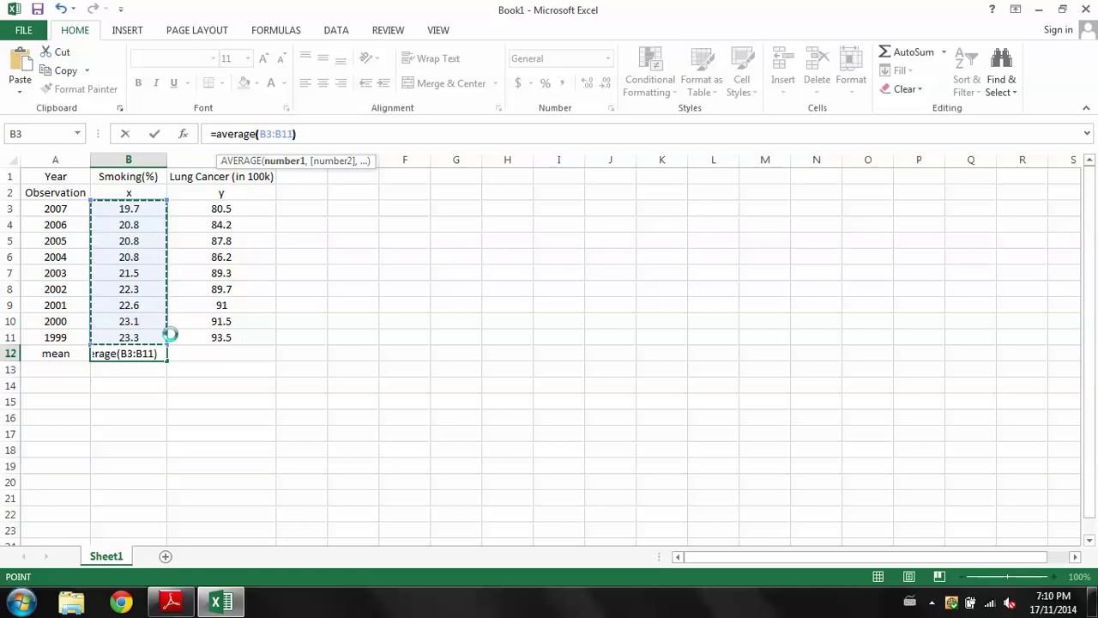
key(Return)
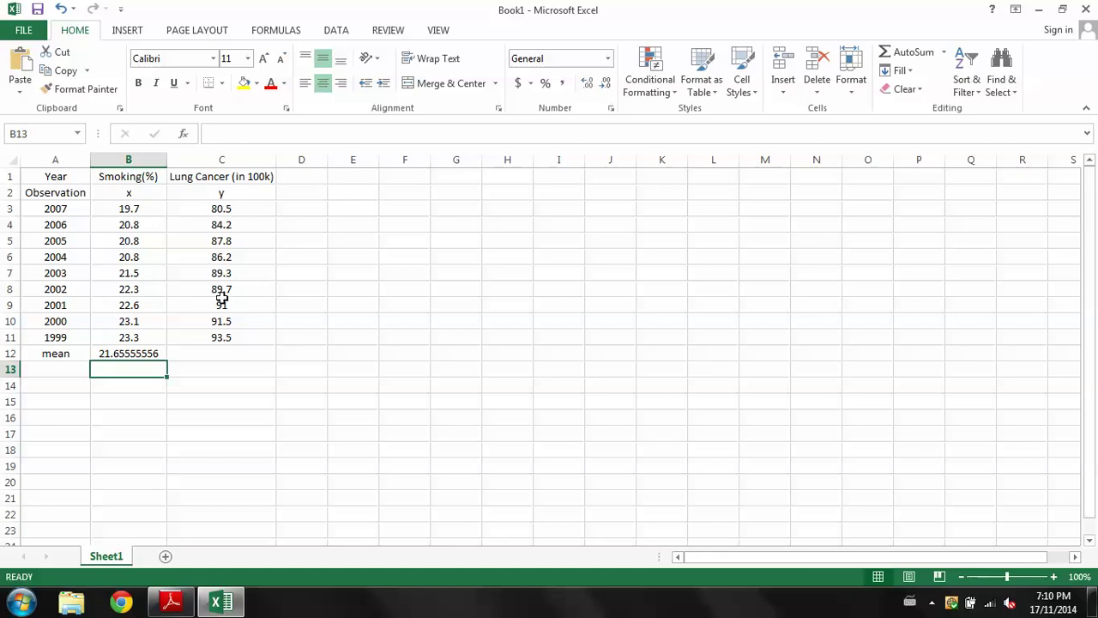
Copy the mean formula from B12 to C12 for the lung cancer data and check the cell ranges both formulas use.
click(144, 359)
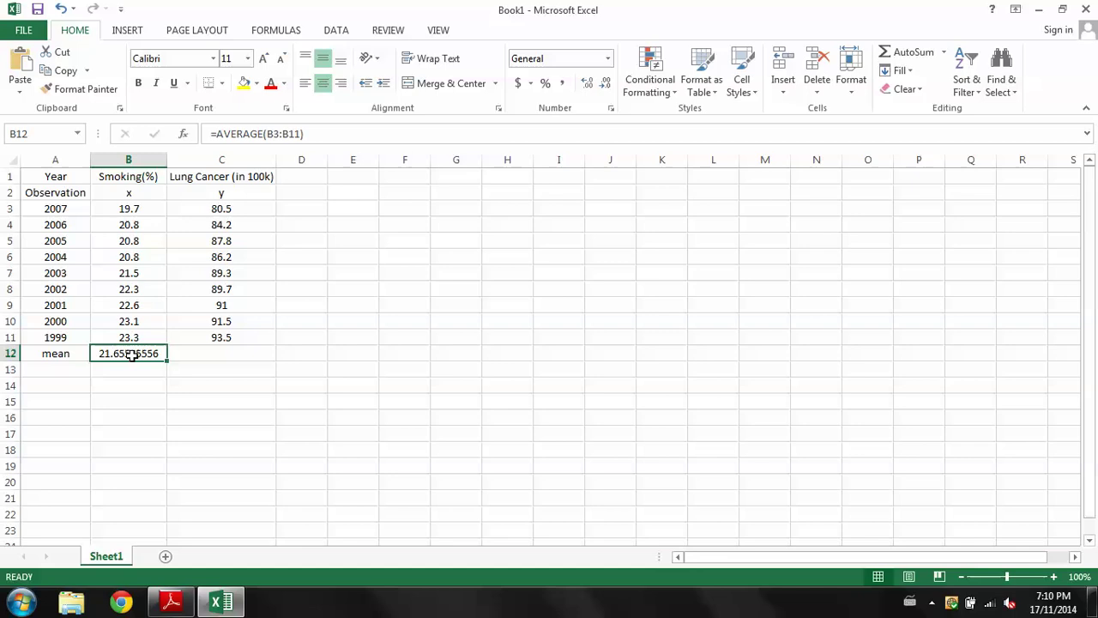
key(ctrl+c)
click(191, 359)
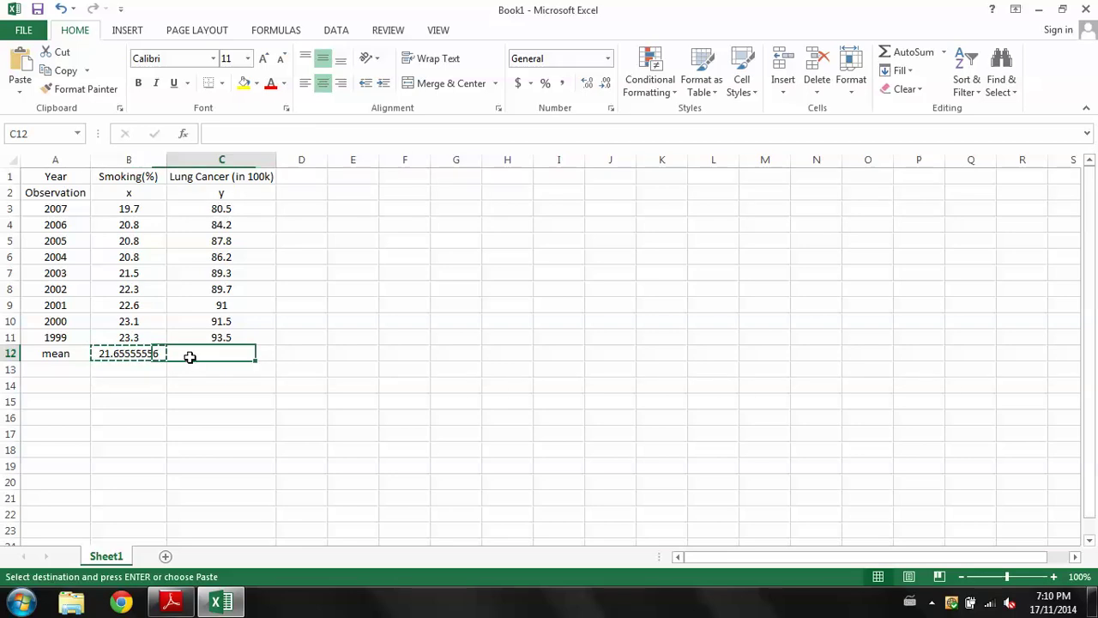
key(ctrl+v)
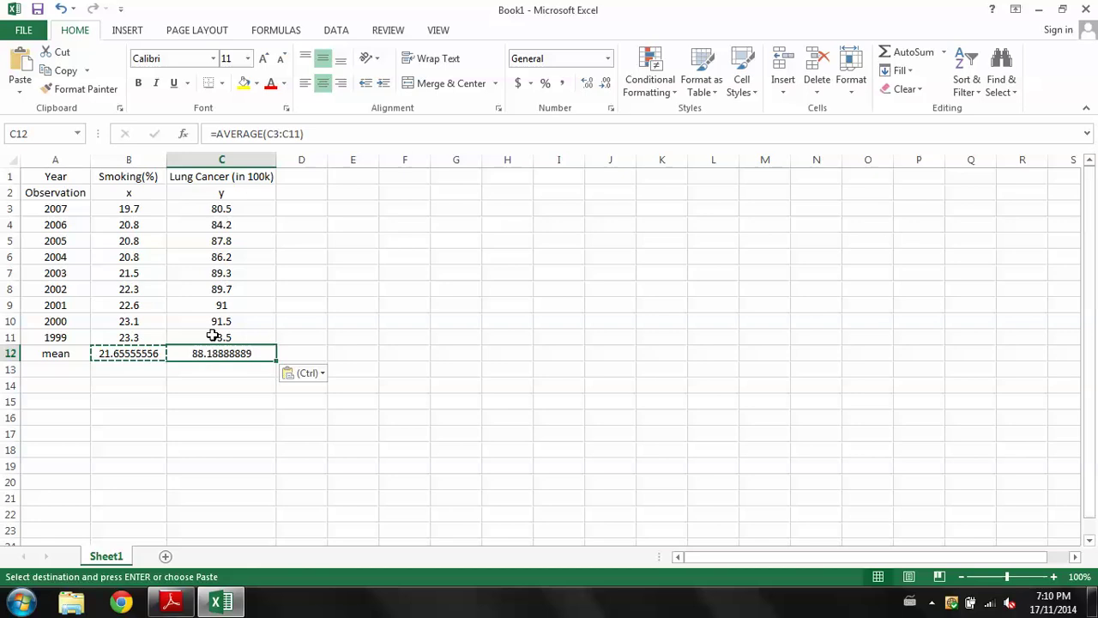
click(130, 355)
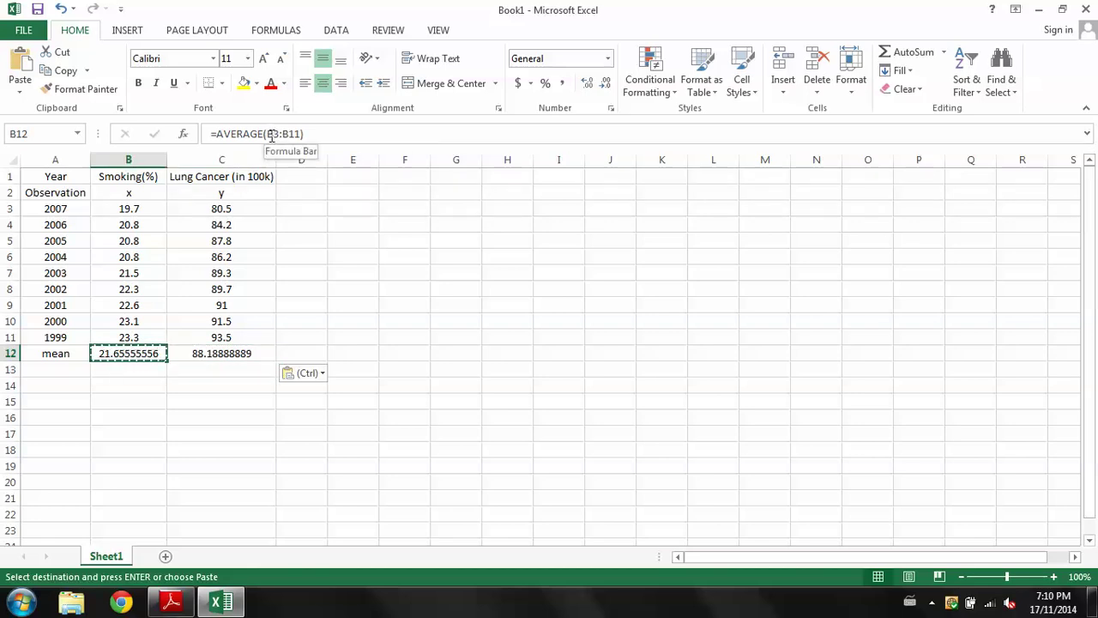
click(128, 213)
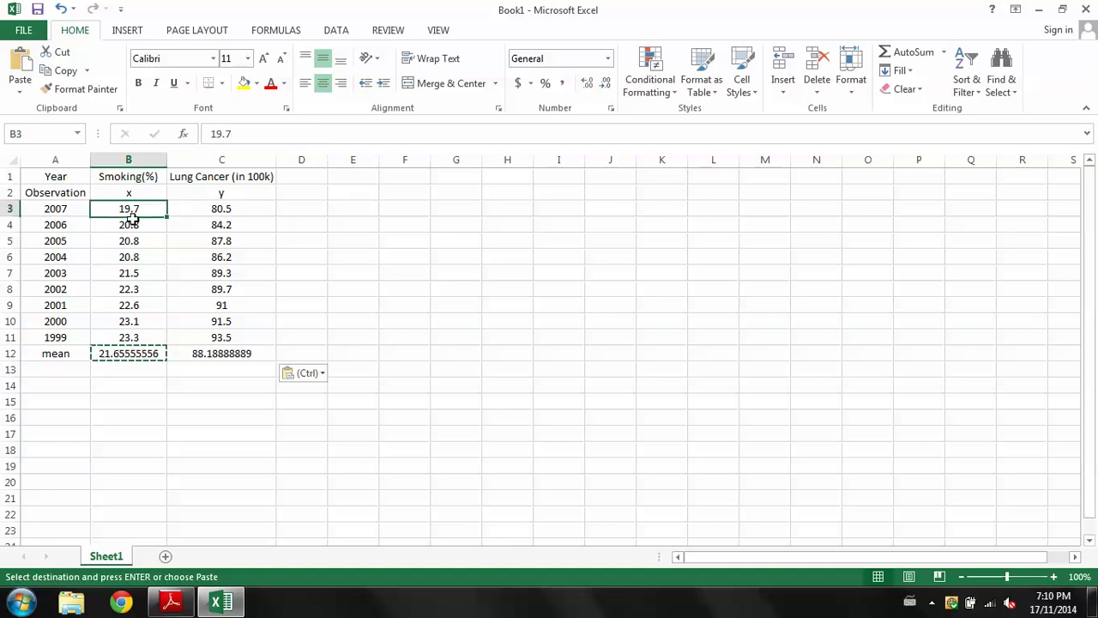
click(139, 340)
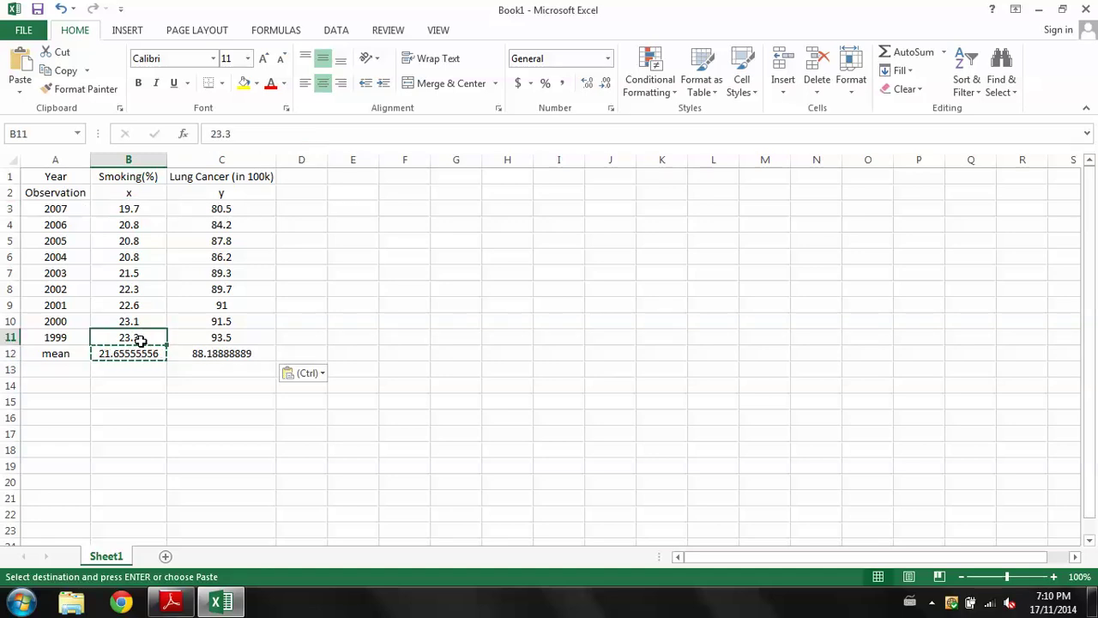
key(Escape)
click(204, 354)
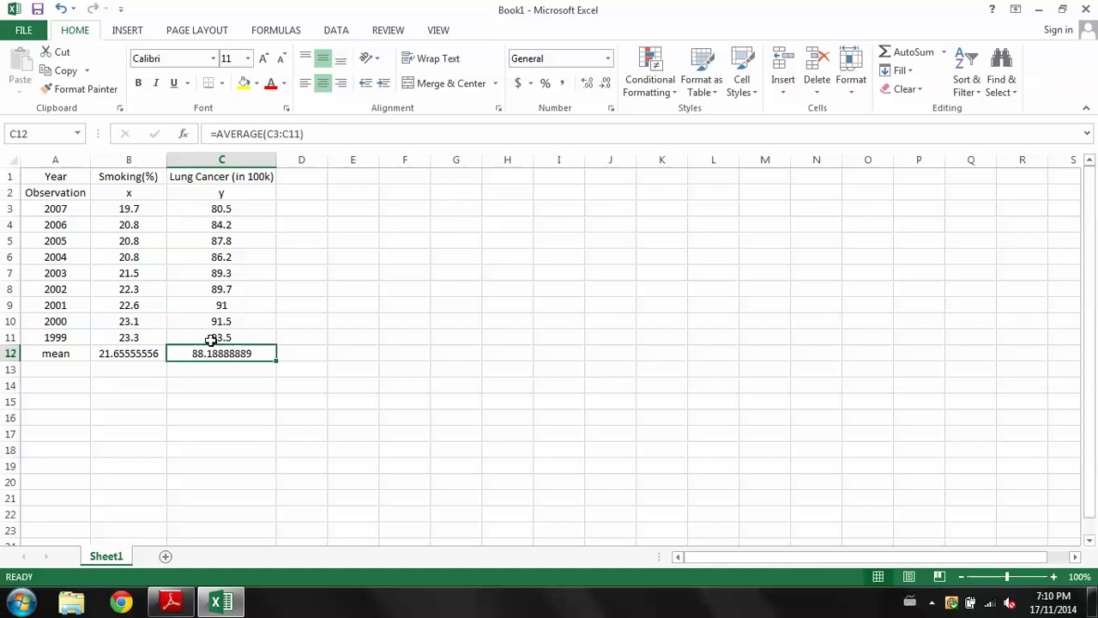
Enter the row label "st dev" in A13, below the mean label.
click(75, 376)
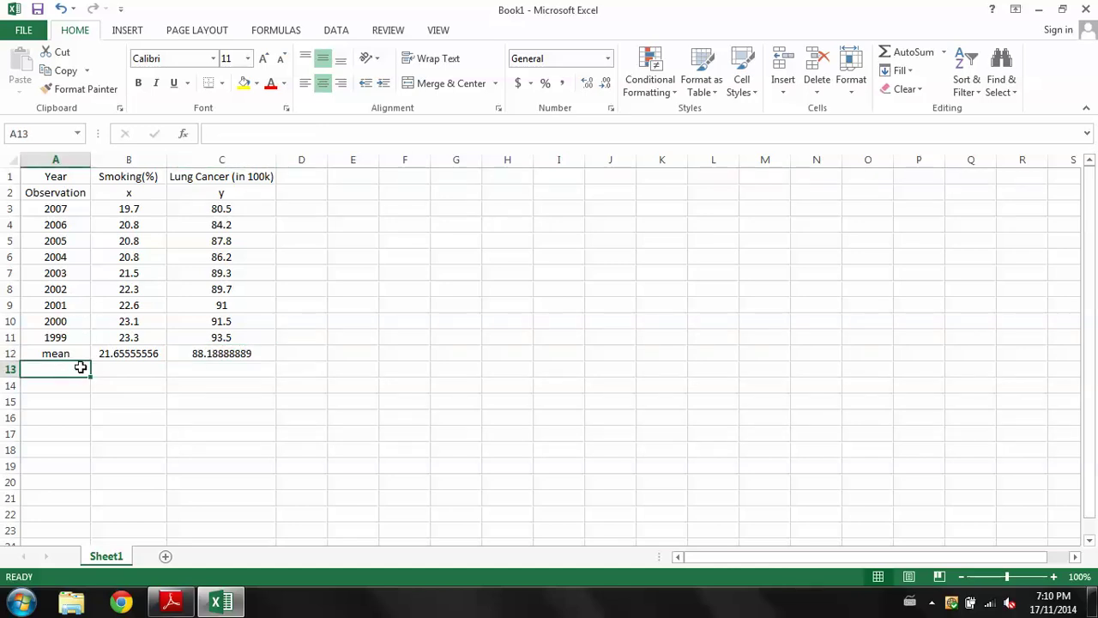
text(st)
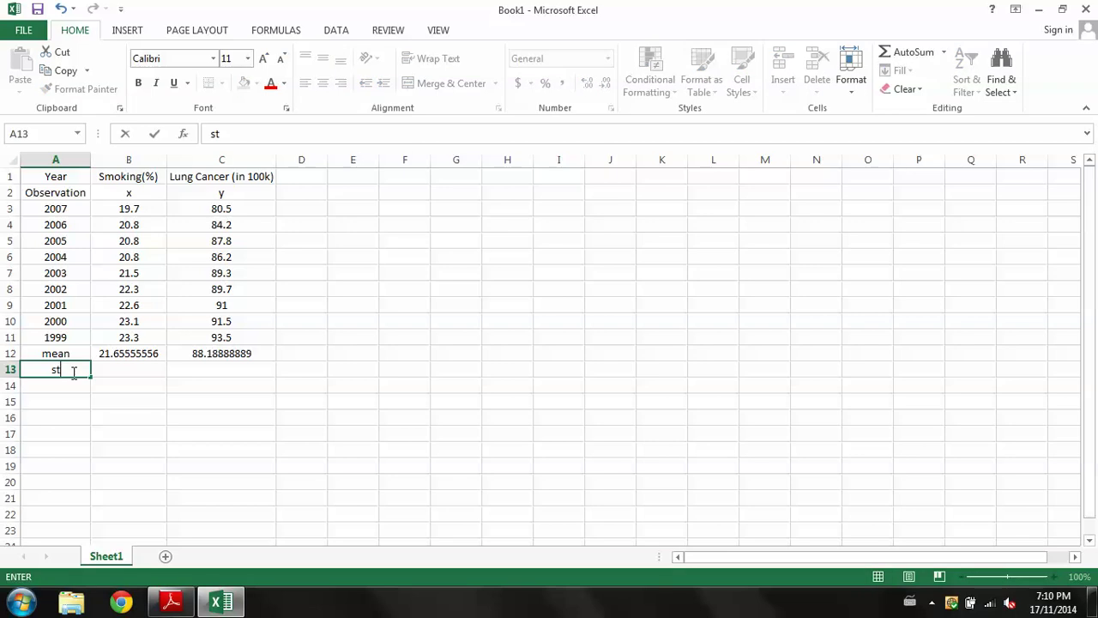
text( dev)
Calculate the standard deviation of the smoking values in B13 with =stdev(B3:B11).
click(142, 369)
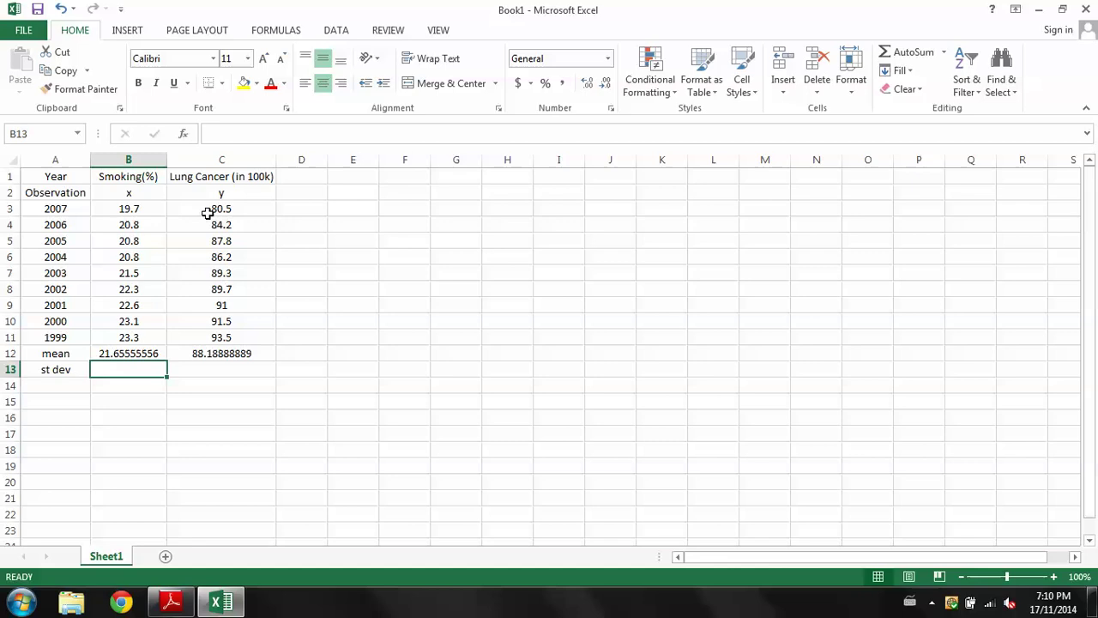
click(267, 137)
text(=)
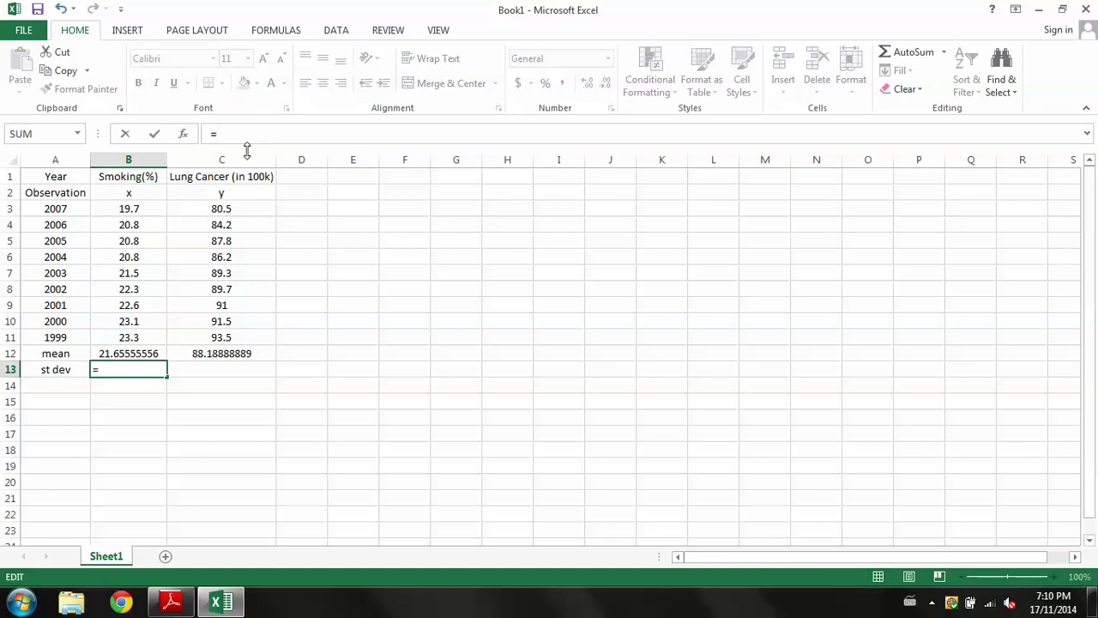
text(st)
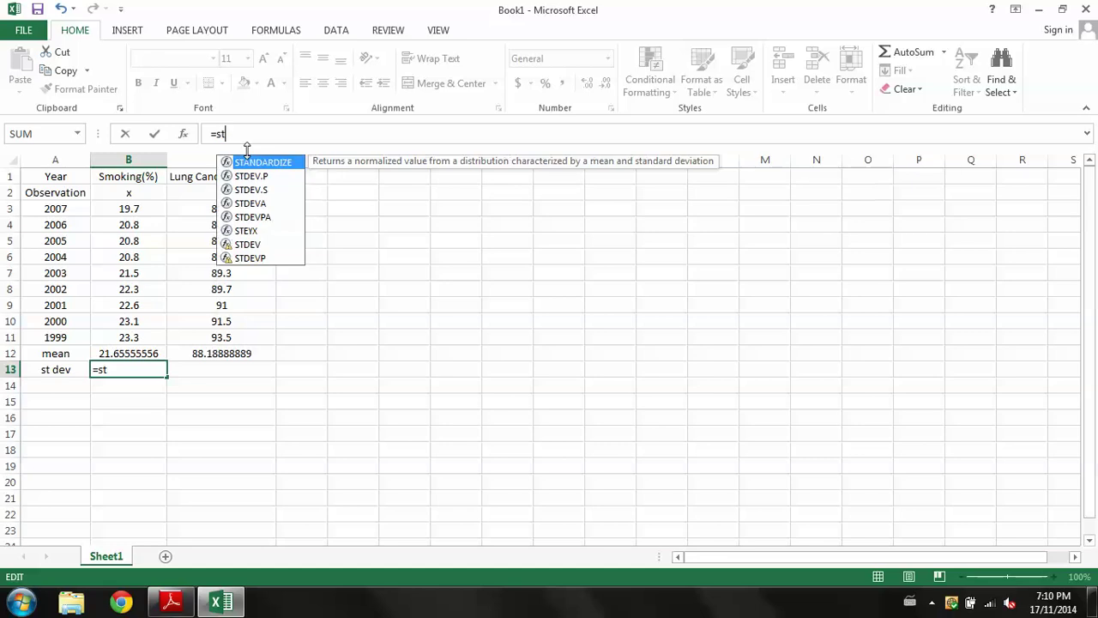
text(dev)
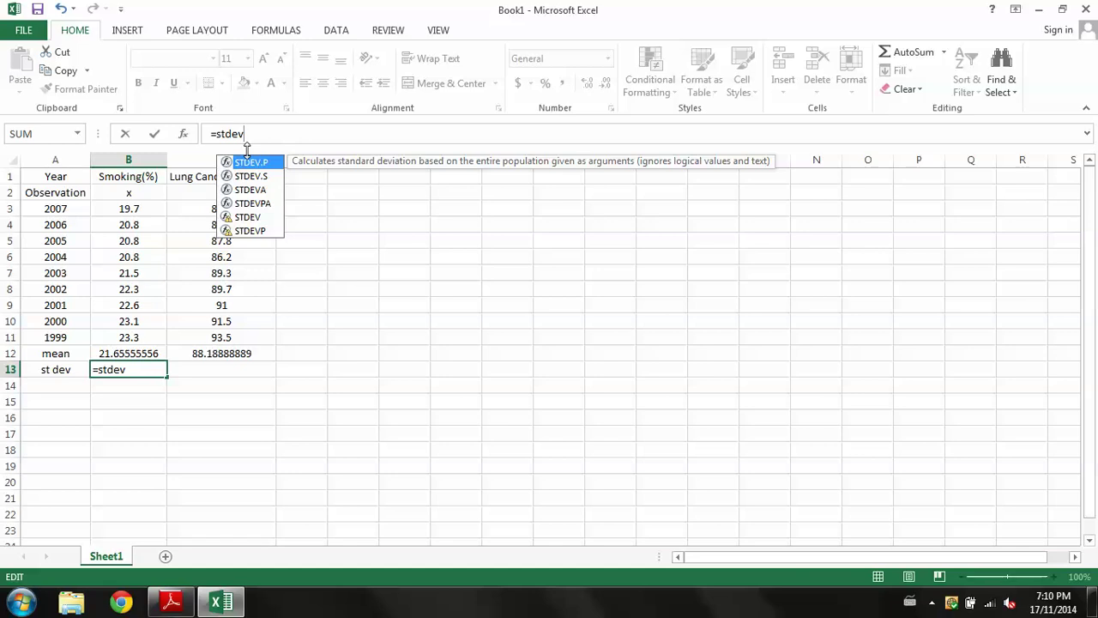
text(()
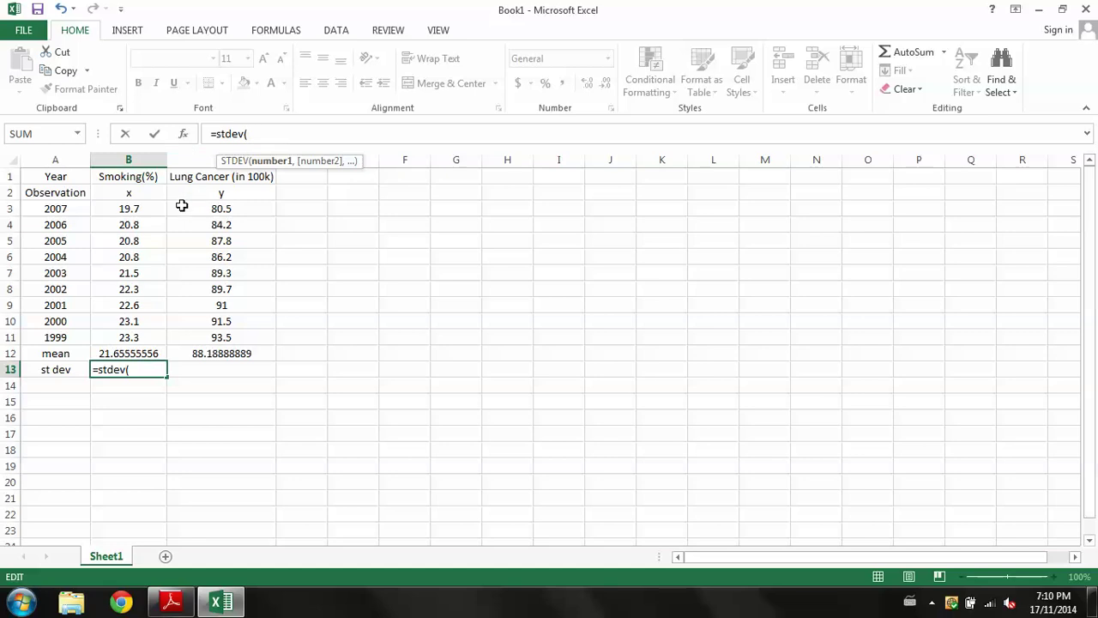
drag(128, 209, 142, 340)
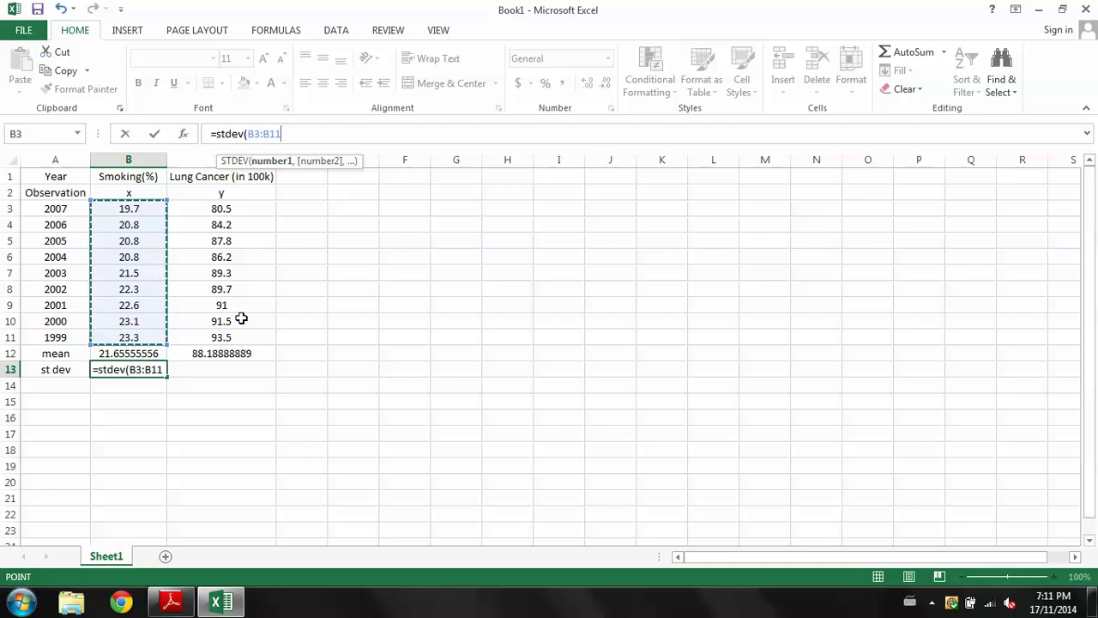
key(Return)
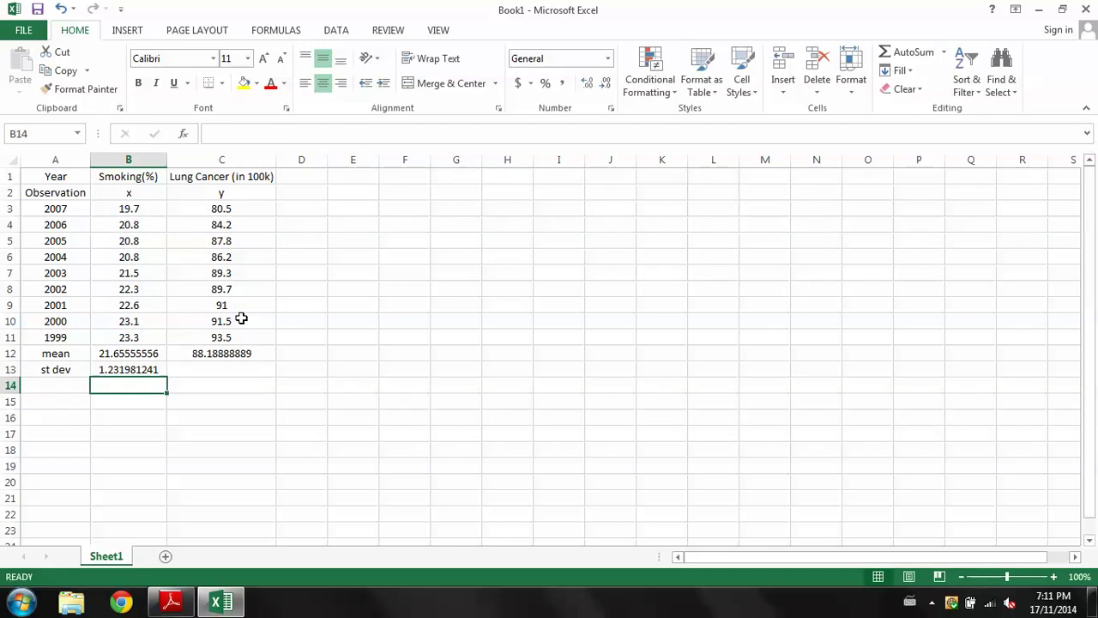
Copy the standard deviation formula from B13 to C13 for the lung cancer data.
click(129, 367)
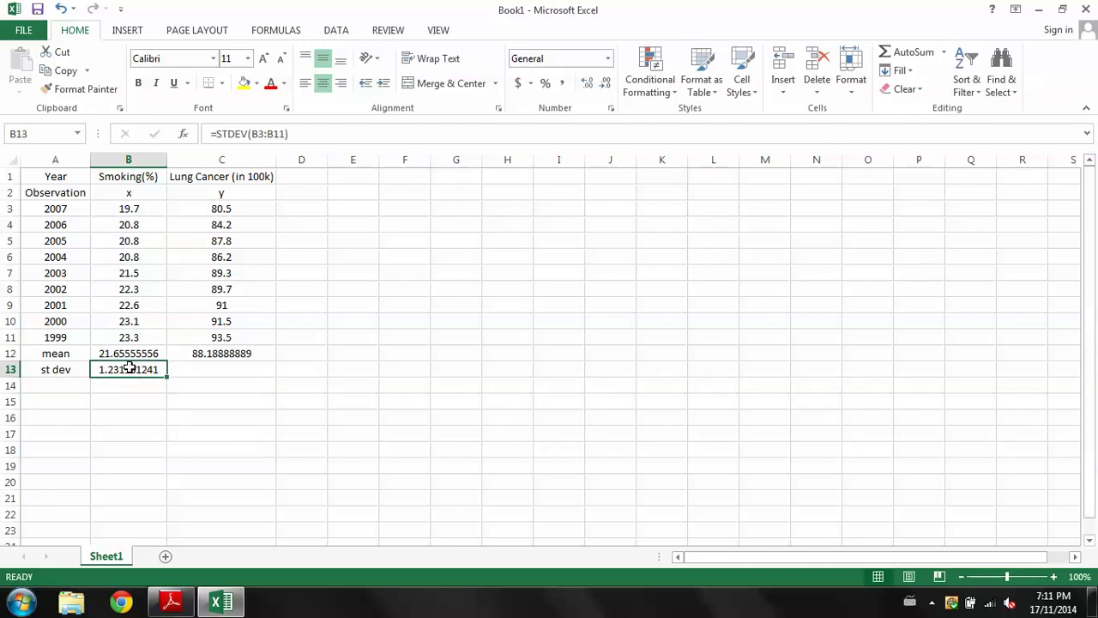
key(ctrl+c)
click(193, 370)
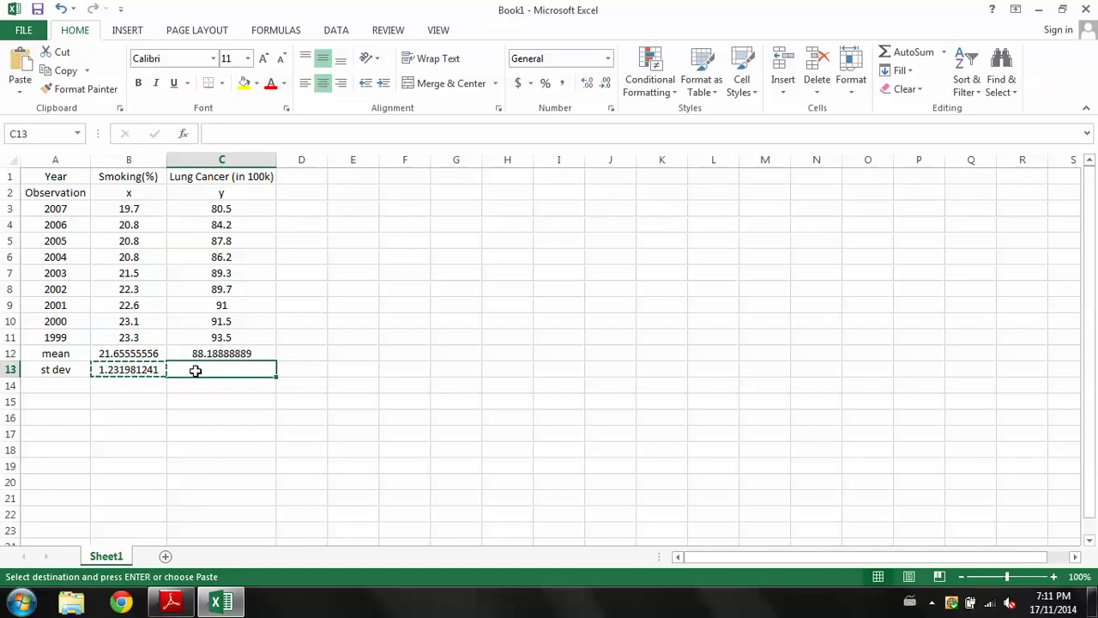
key(ctrl+v)
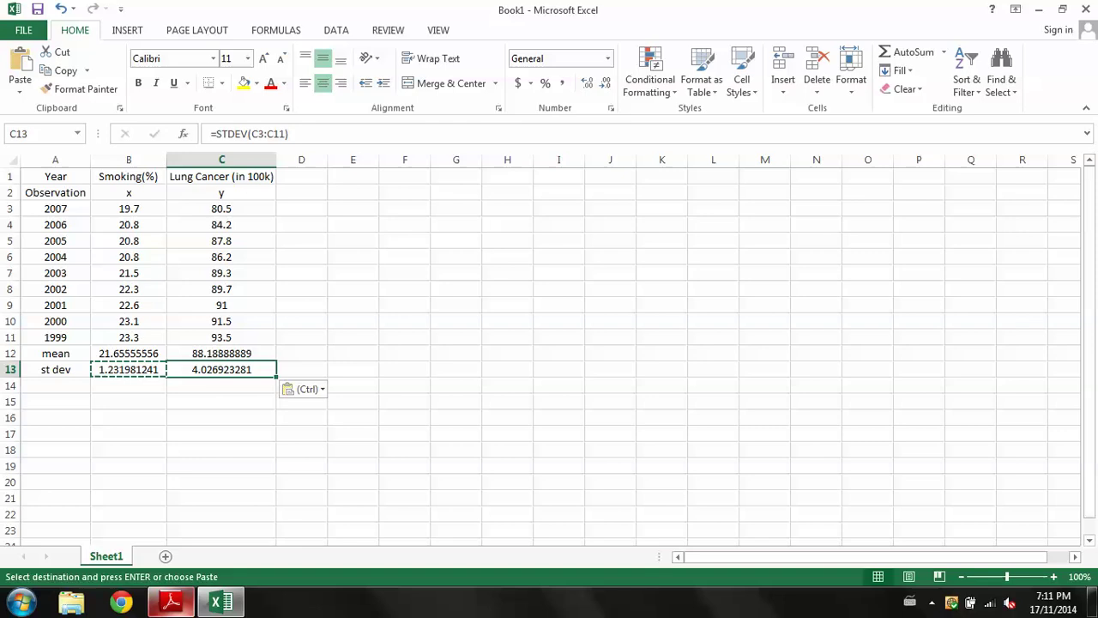
Switch to regression.pdf in Adobe Reader and copy the (xi − x̄) term of the correlation formula as an image.
click(170, 603)
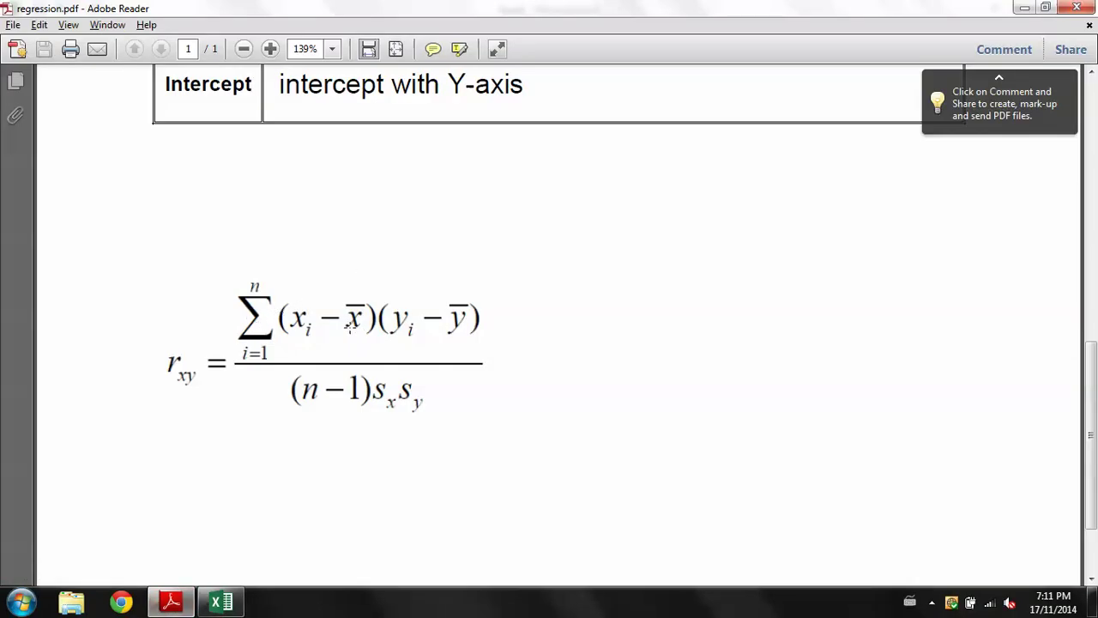
key(alt+Tab)
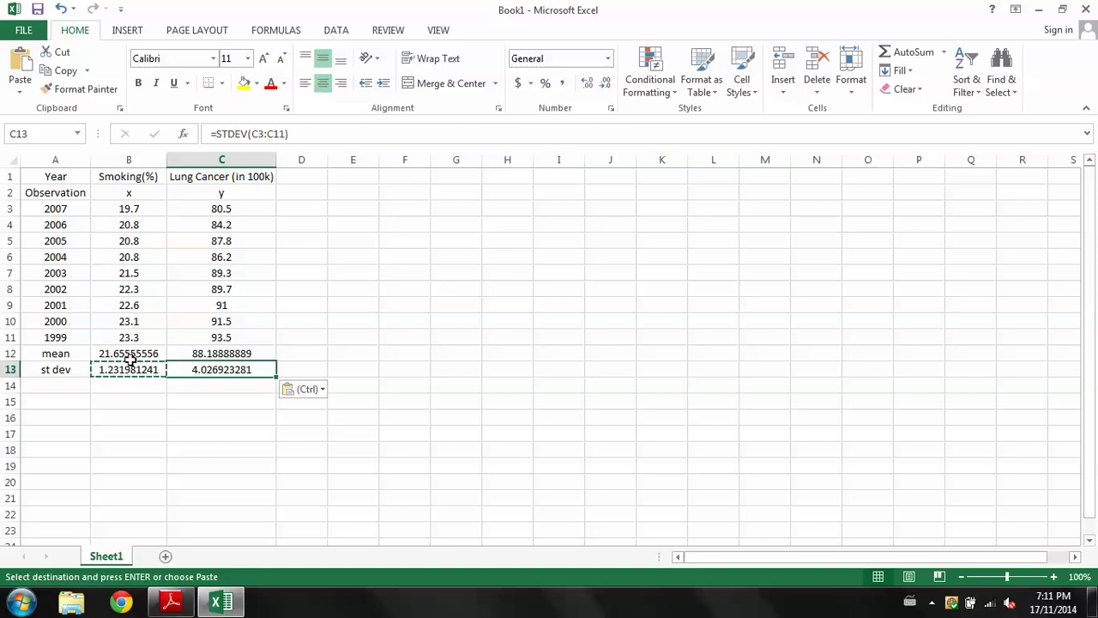
key(Escape)
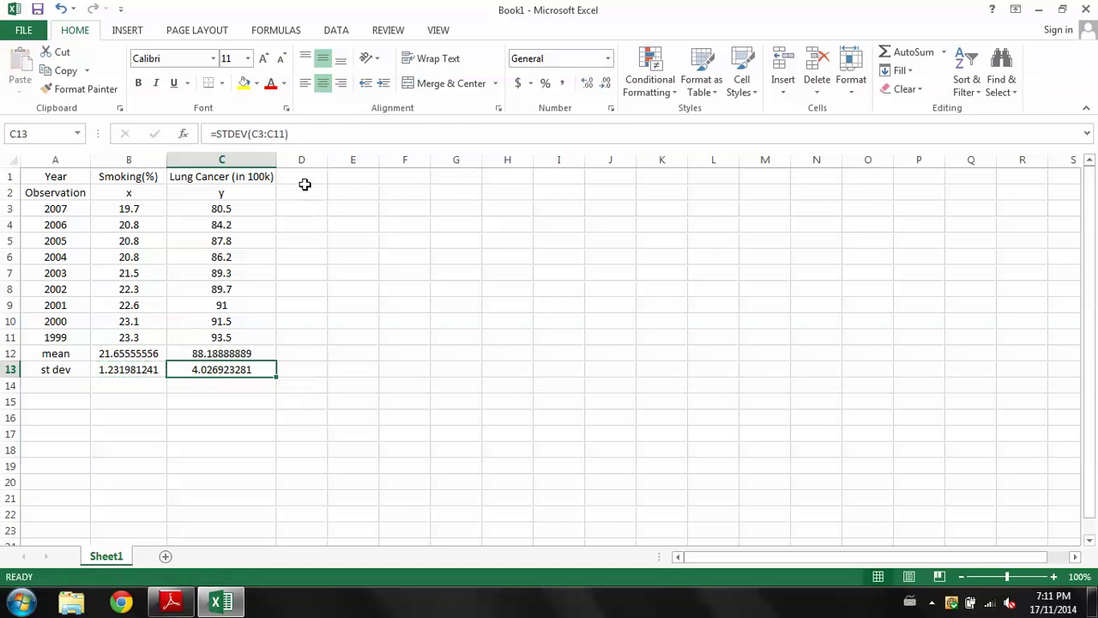
click(302, 177)
key(alt+Tab)
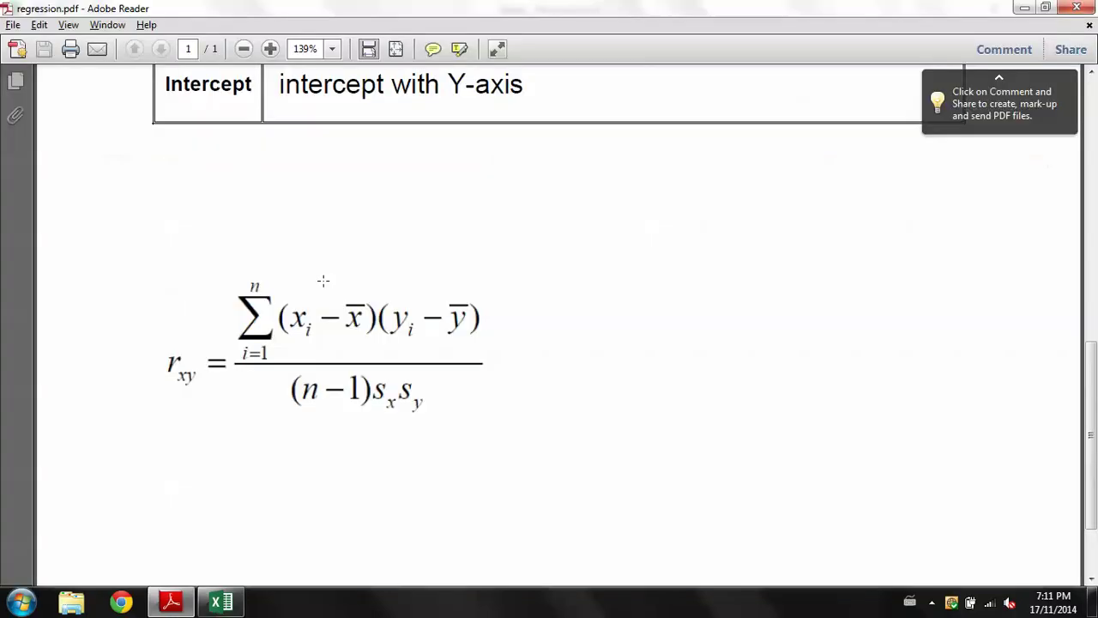
drag(280, 297, 379, 338)
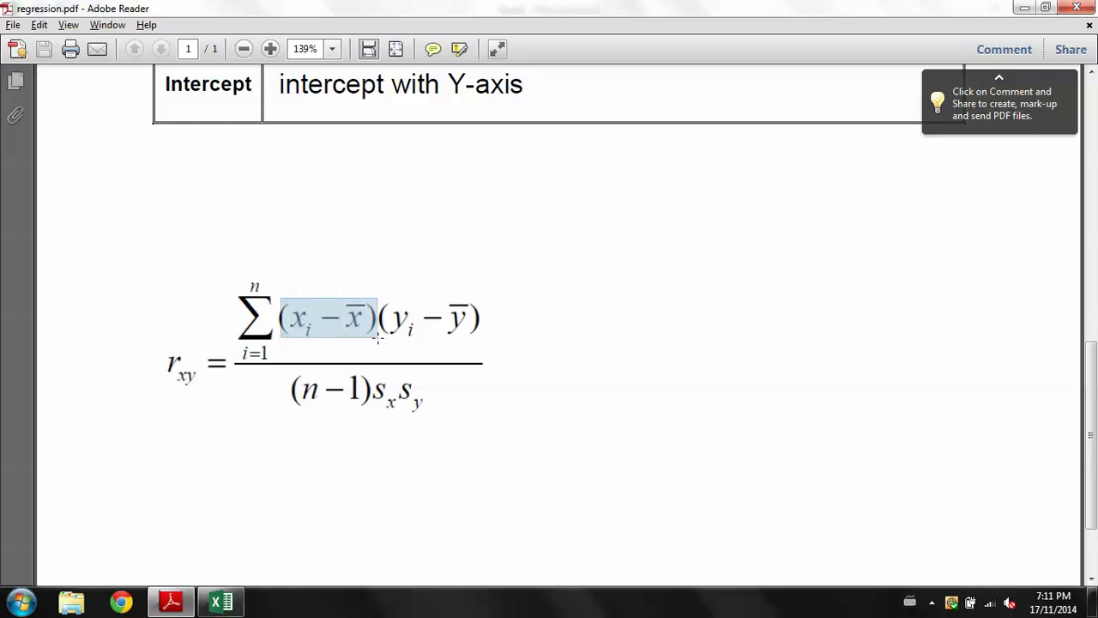
right_click(367, 321)
click(394, 333)
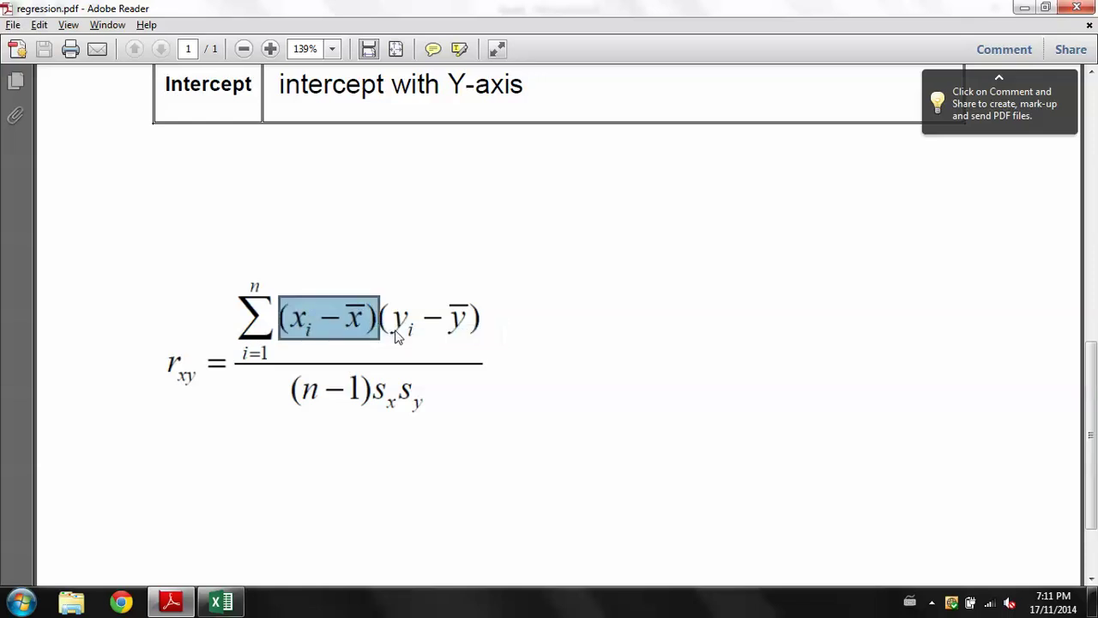
Return to the Excel workbook, paste the (xi − x̄) picture at D1 and shrink it to fit column D as its heading.
key(alt+Tab)
right_click(306, 184)
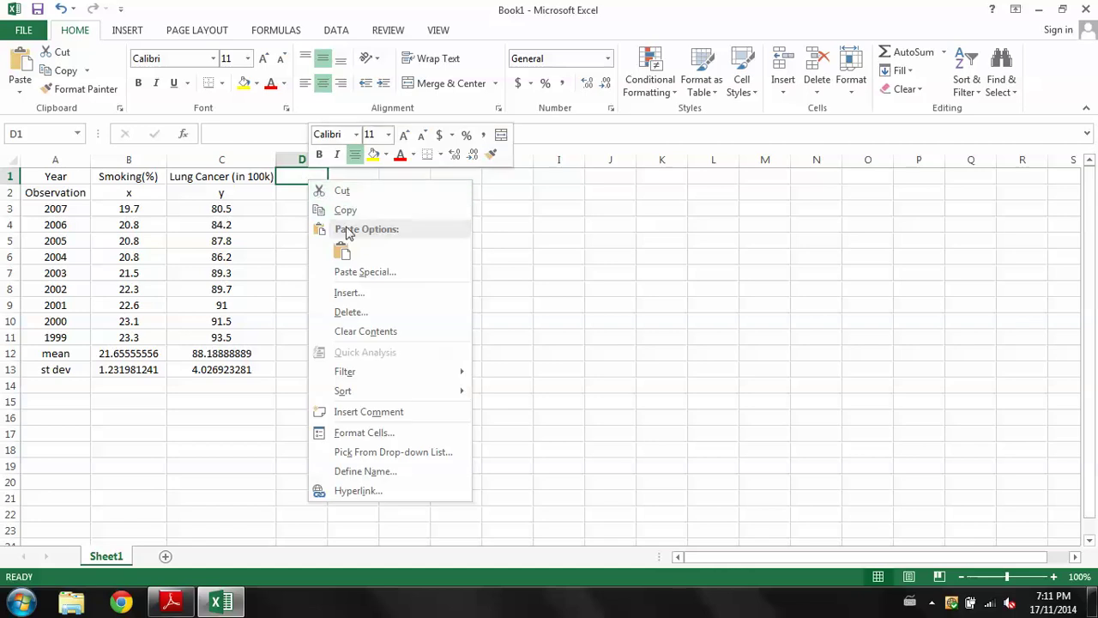
click(346, 250)
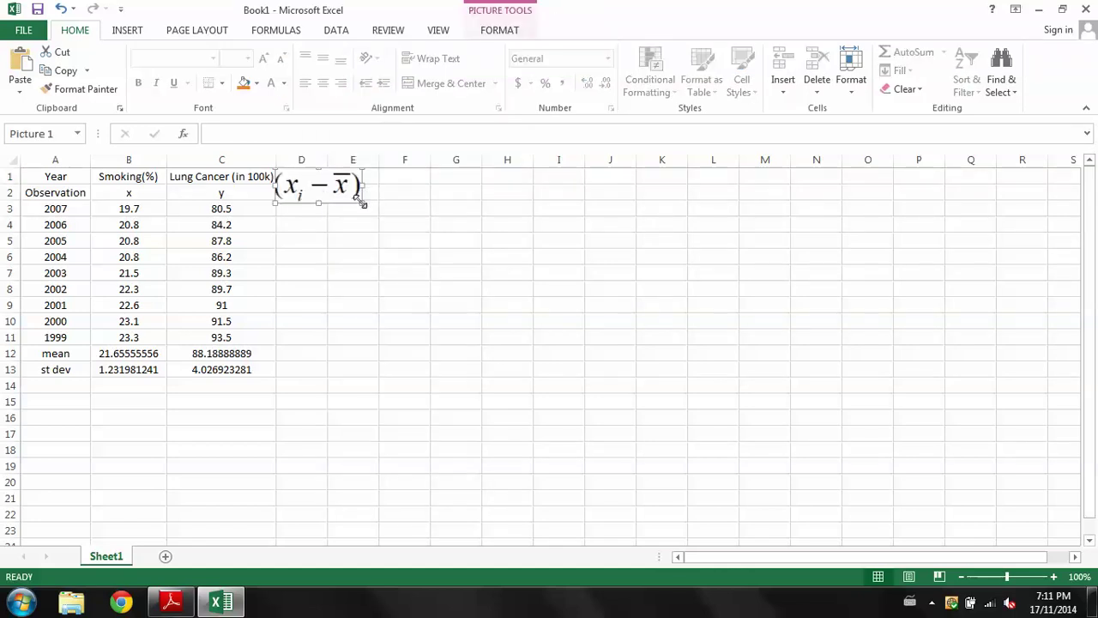
drag(319, 186, 313, 185)
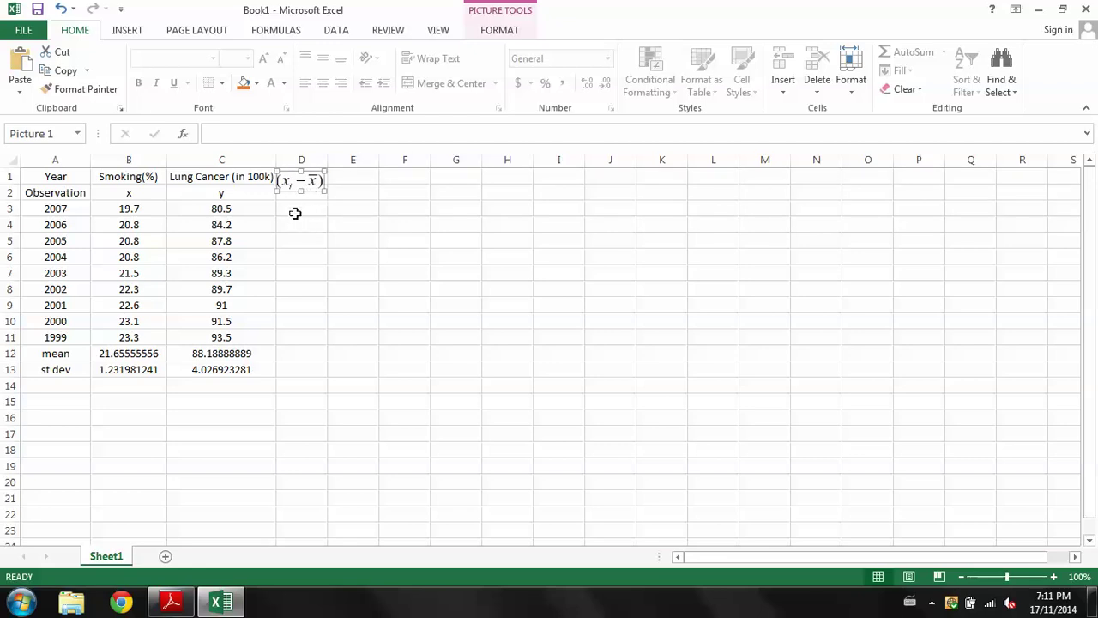
Calculate the smoking deviation from the mean in D3 with =B3-$B$12 and fill the formula down to D11.
click(294, 212)
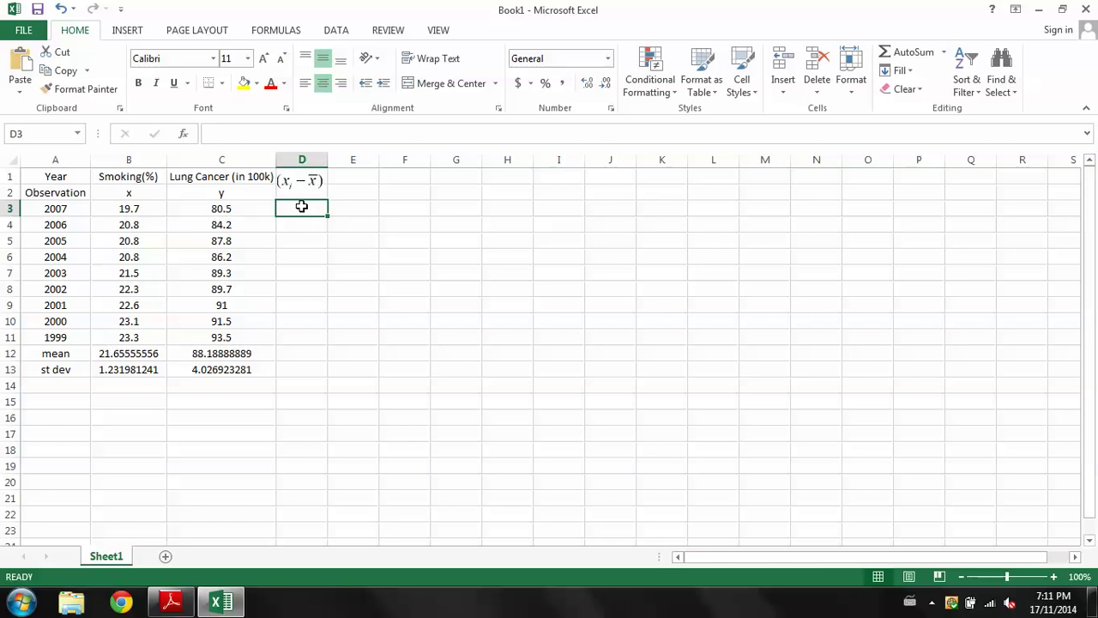
click(251, 135)
text(=)
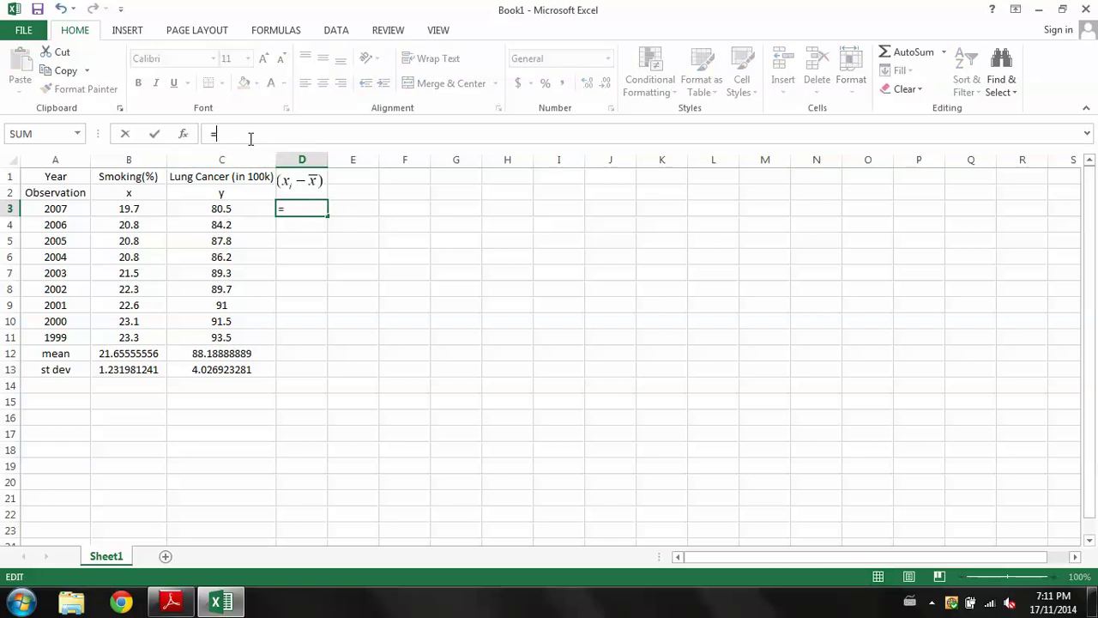
click(136, 210)
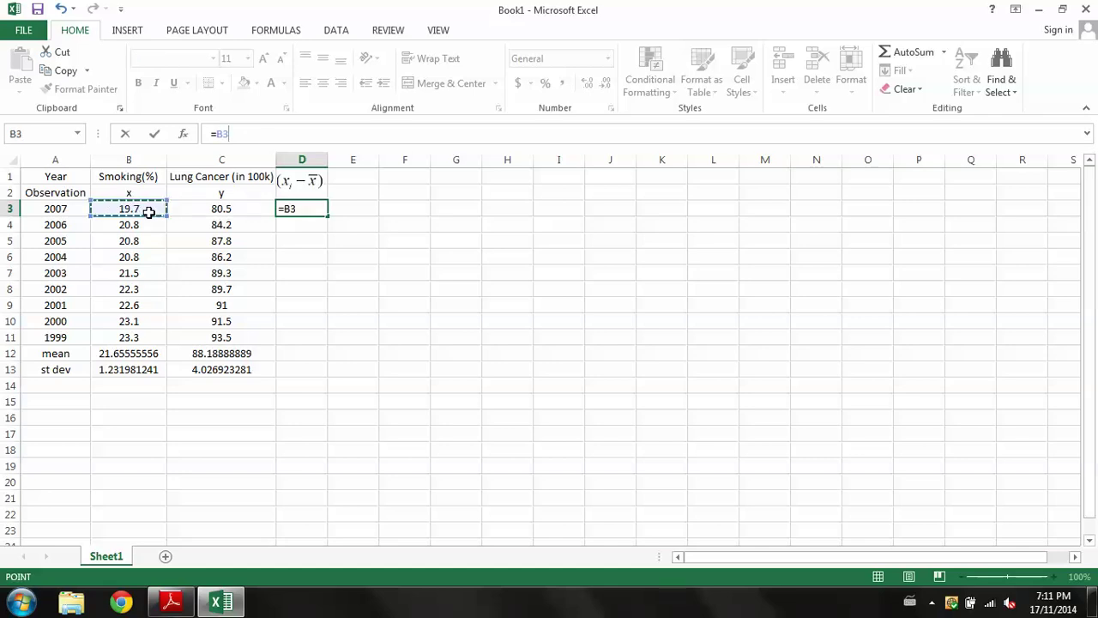
text(-)
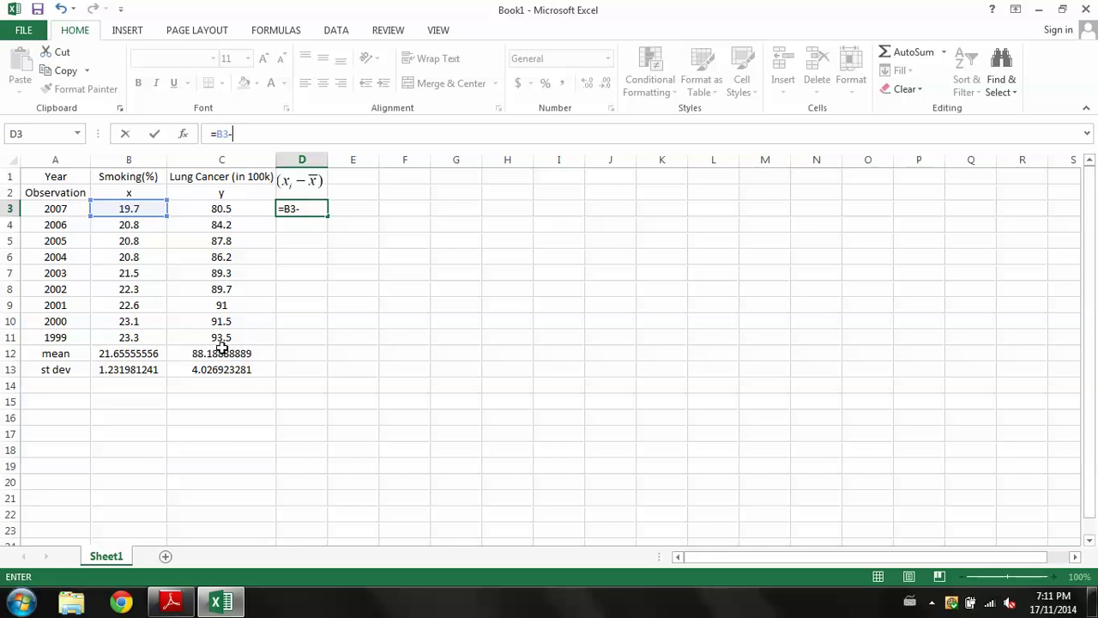
click(114, 356)
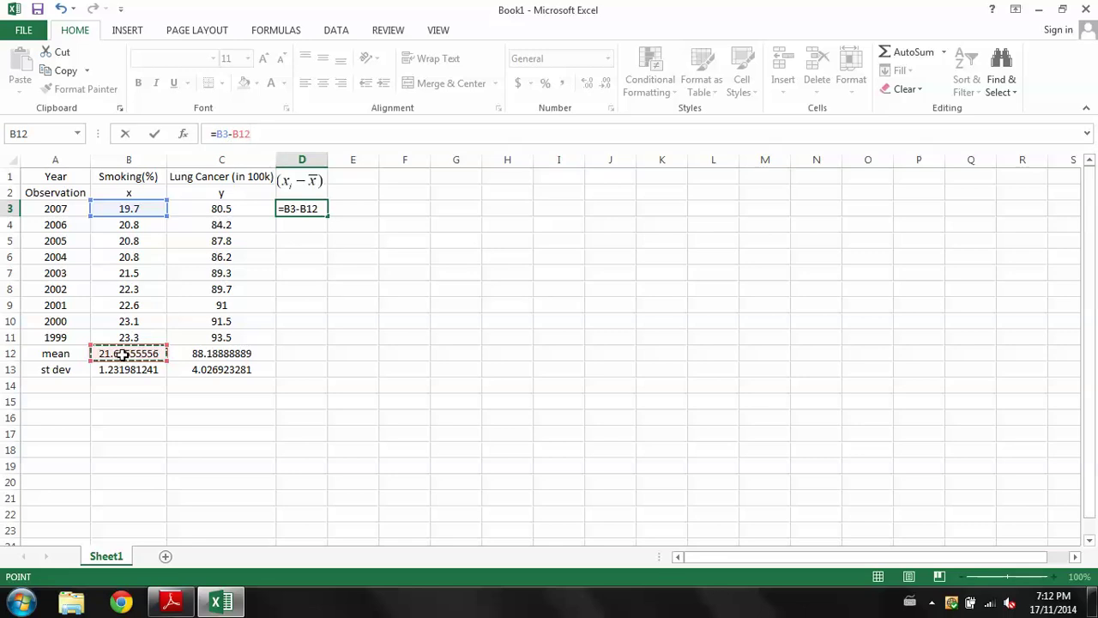
click(231, 133)
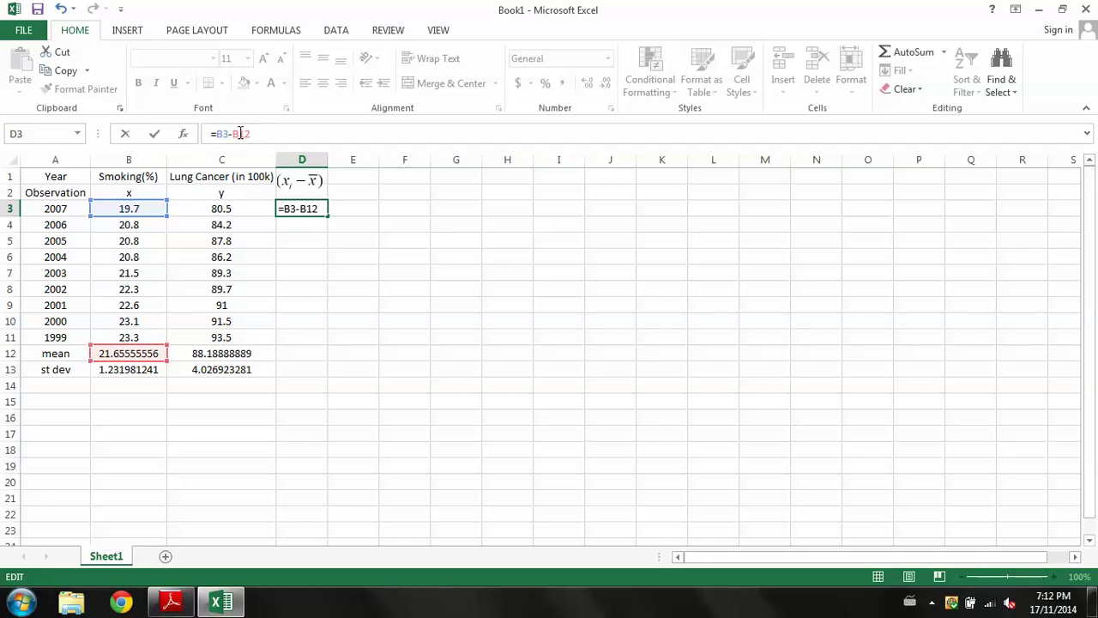
text($B$)
key(Return)
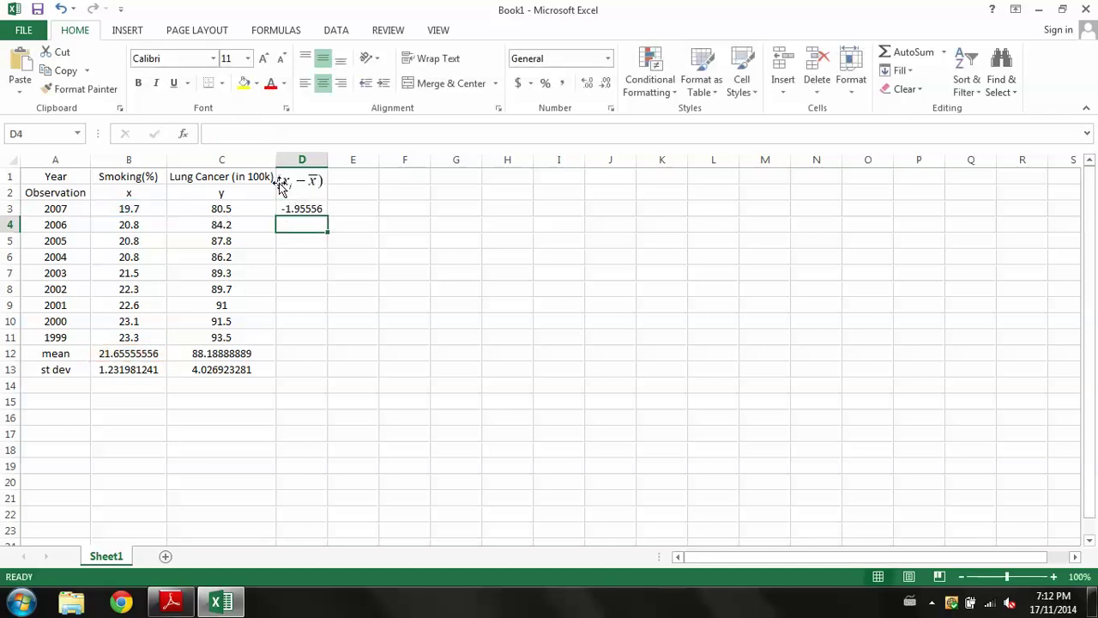
click(310, 209)
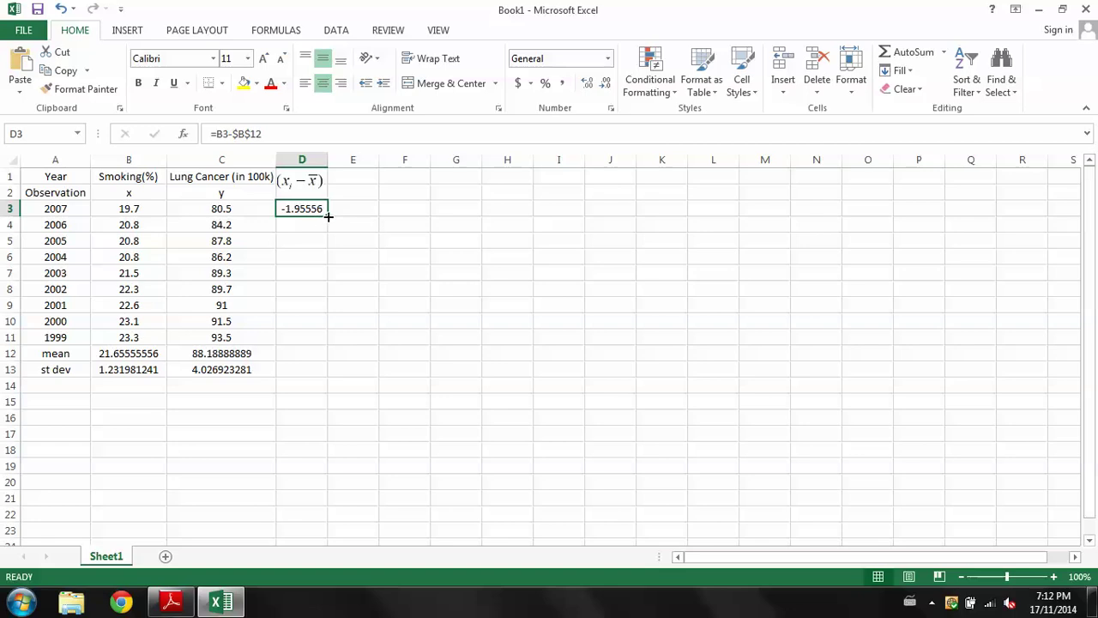
drag(326, 217, 326, 339)
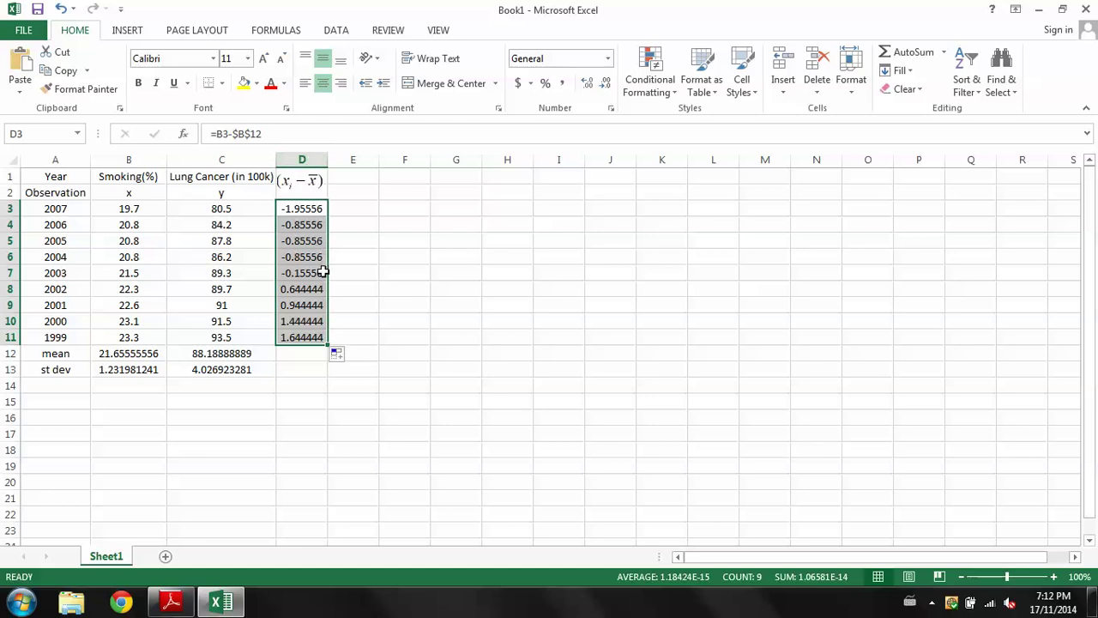
Copy the (yi − ȳ) term from the formula in regression.pdf and paste it at E1 in Excel, shrunk to fit column E.
key(alt+Tab)
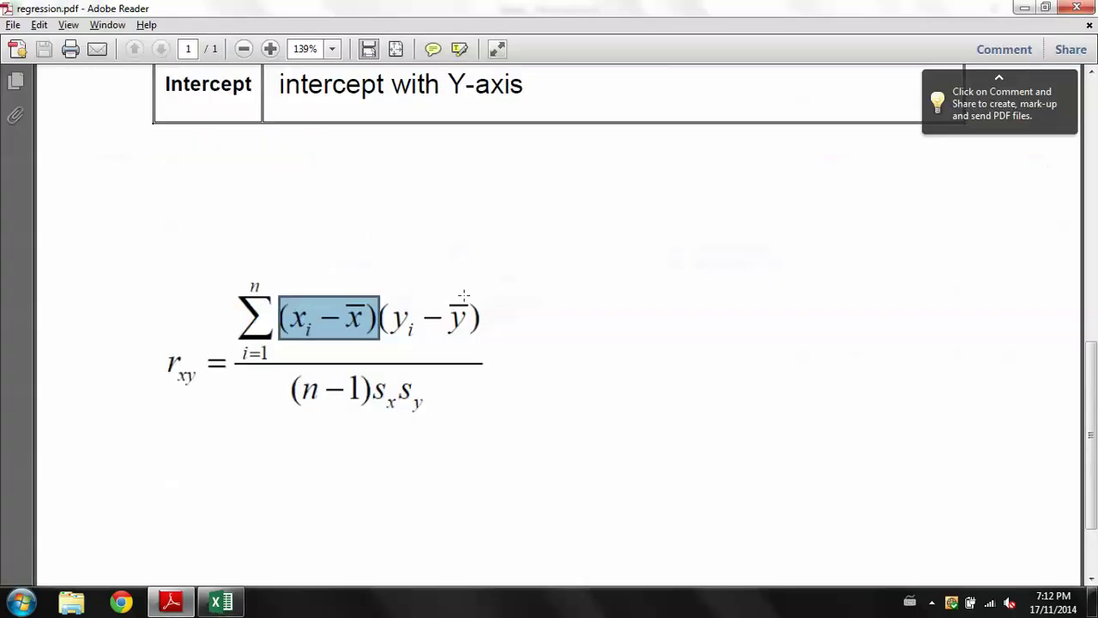
drag(456, 341, 380, 296)
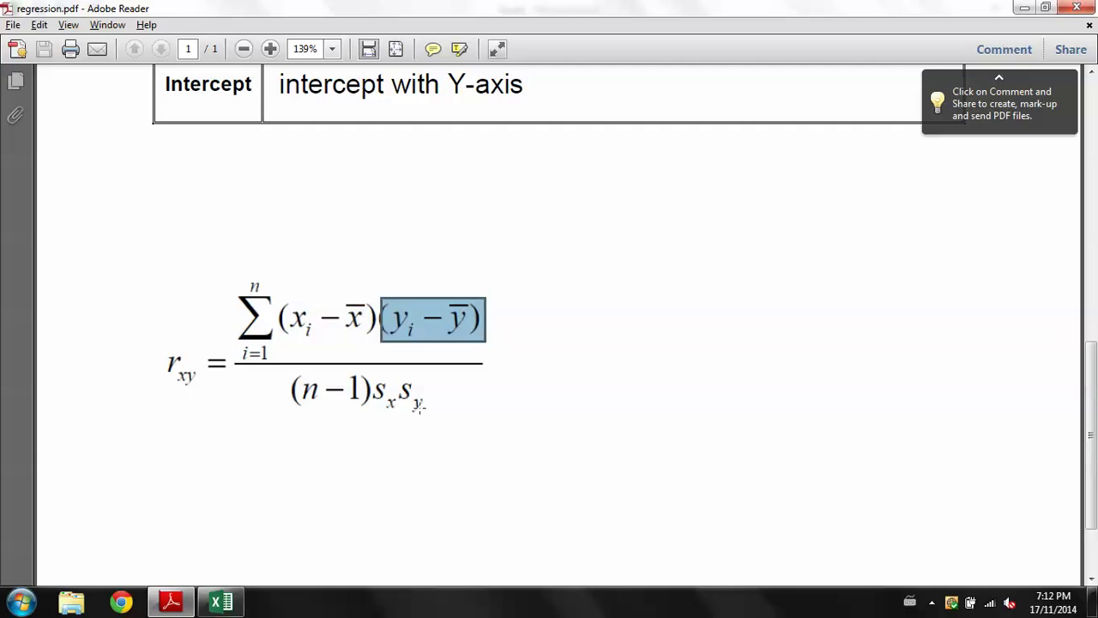
key(alt+Tab)
click(357, 176)
right_click(356, 176)
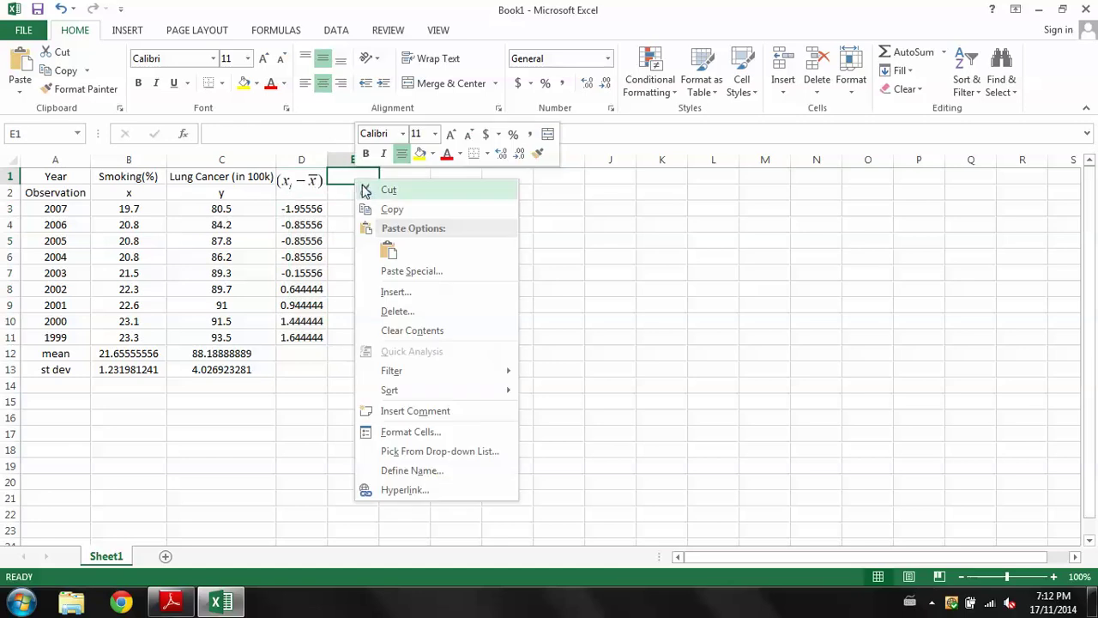
click(389, 246)
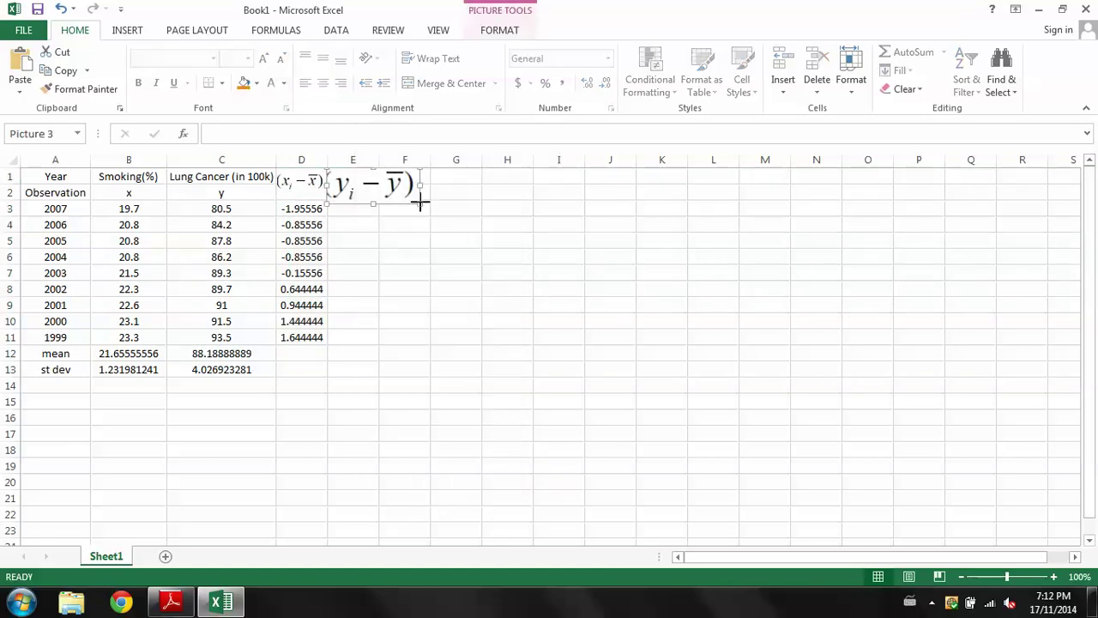
mouse_move(370, 194)
mouse_down()
mouse_move(349, 186)
mouse_move(359, 183)
mouse_up()
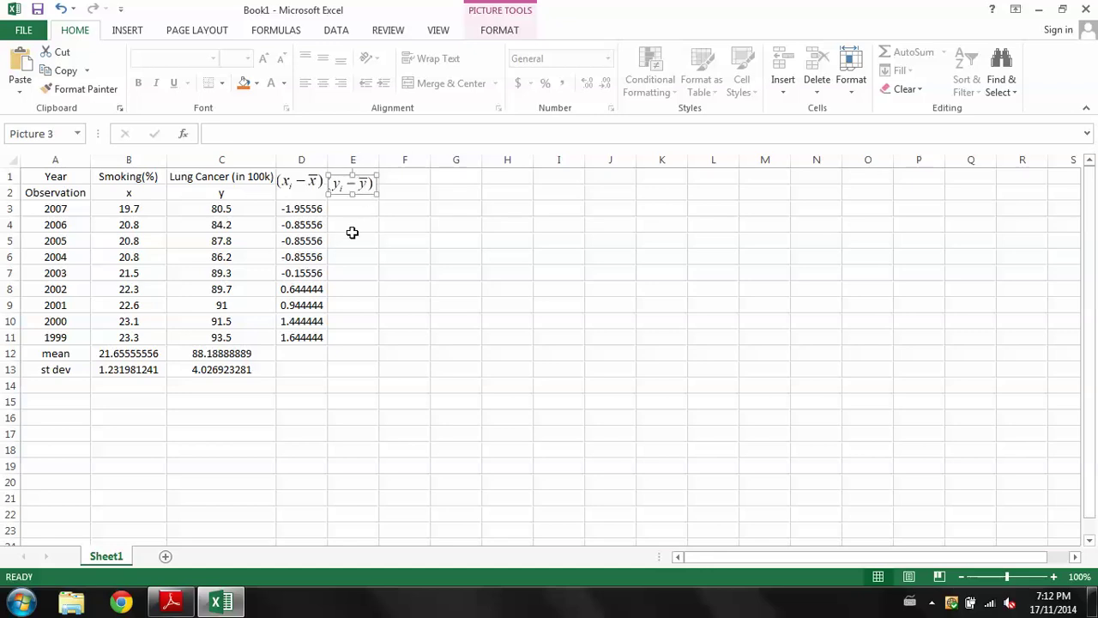
Calculate the lung cancer deviation from the mean in E3 with =C3-$C$12 and fill the formula down to E11.
click(334, 210)
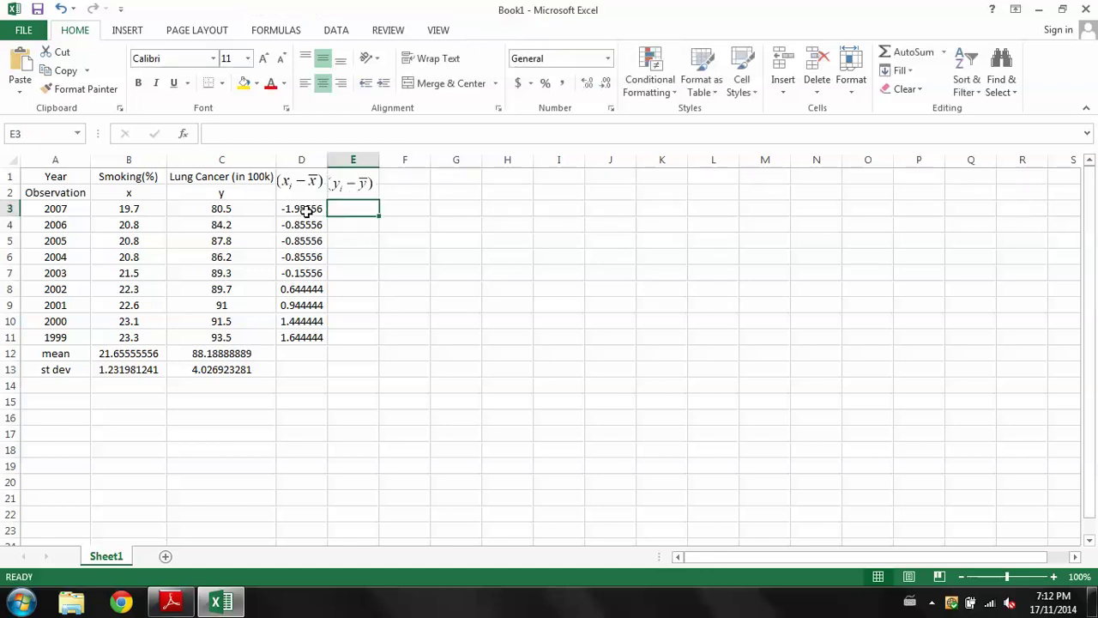
click(229, 206)
click(354, 211)
click(283, 137)
text(=)
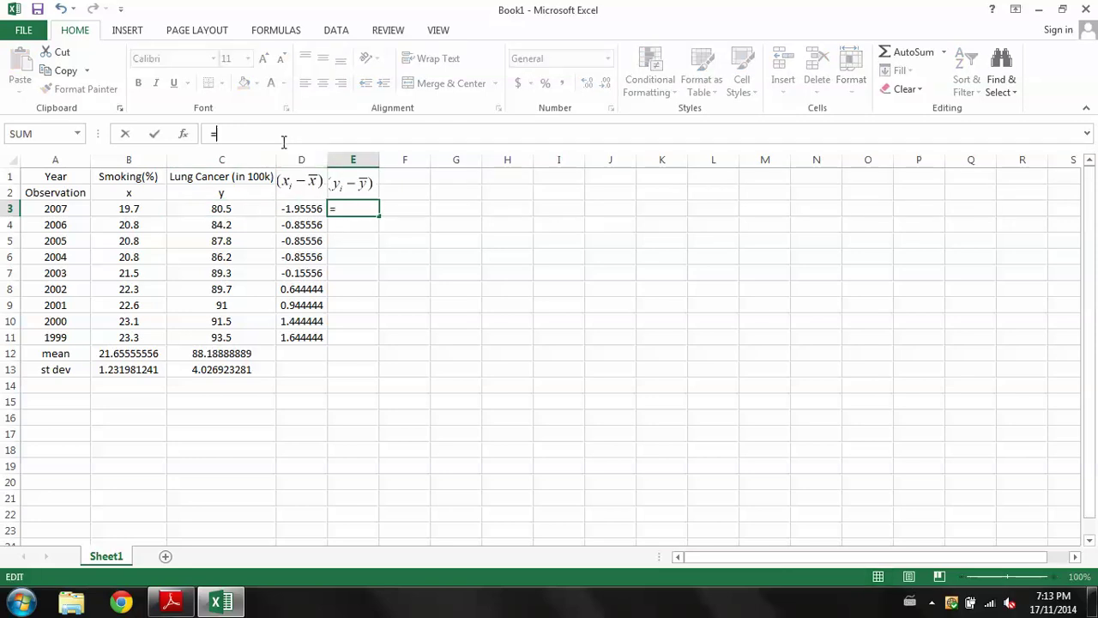
click(247, 211)
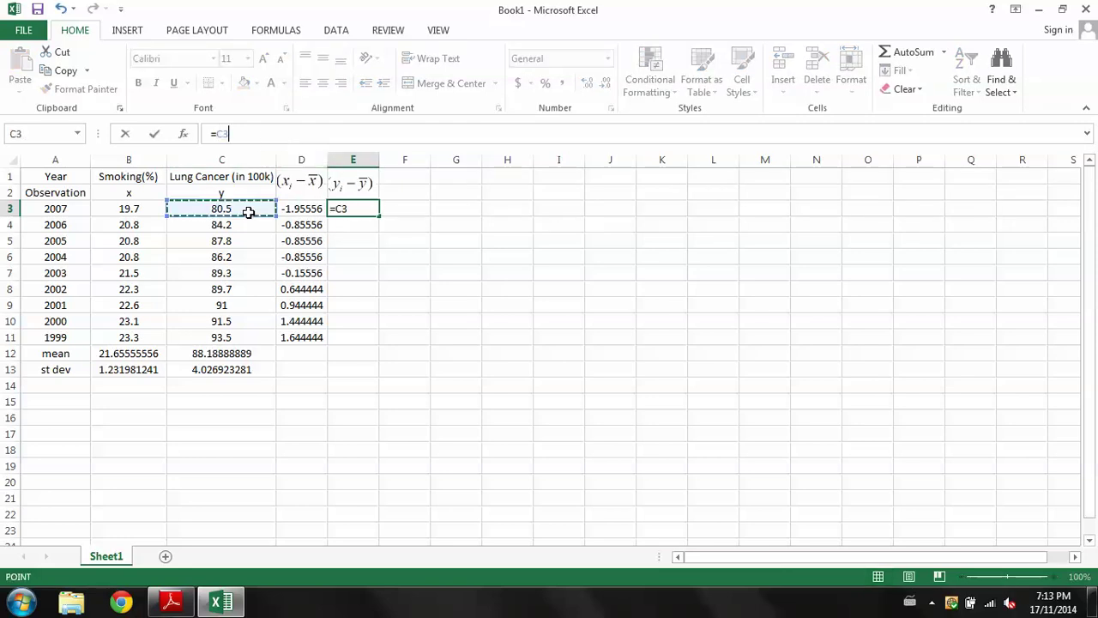
text(-)
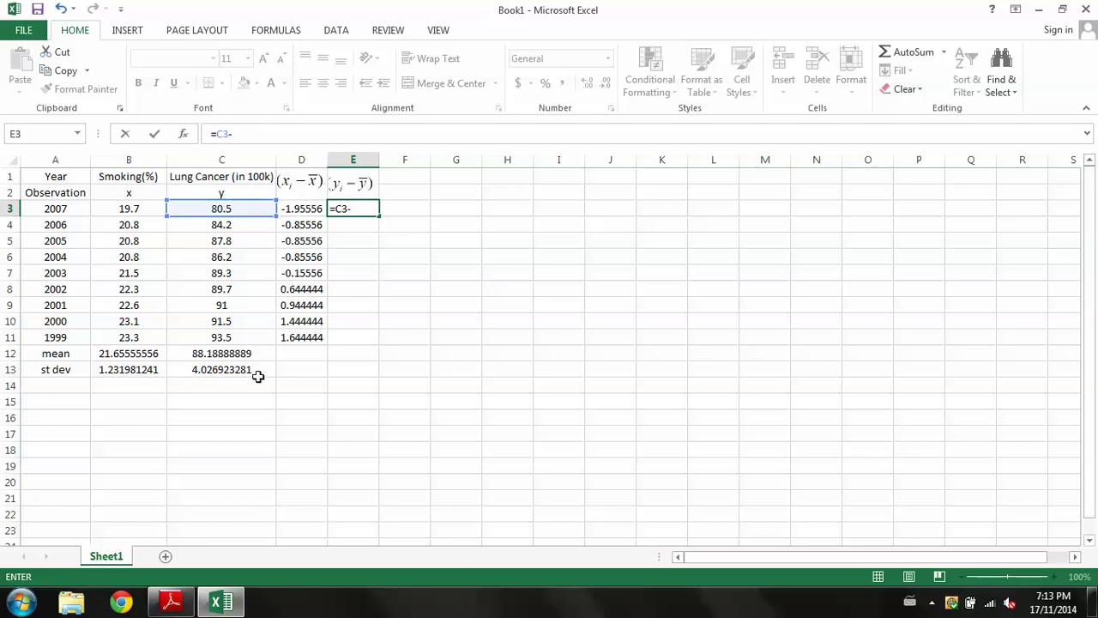
click(236, 353)
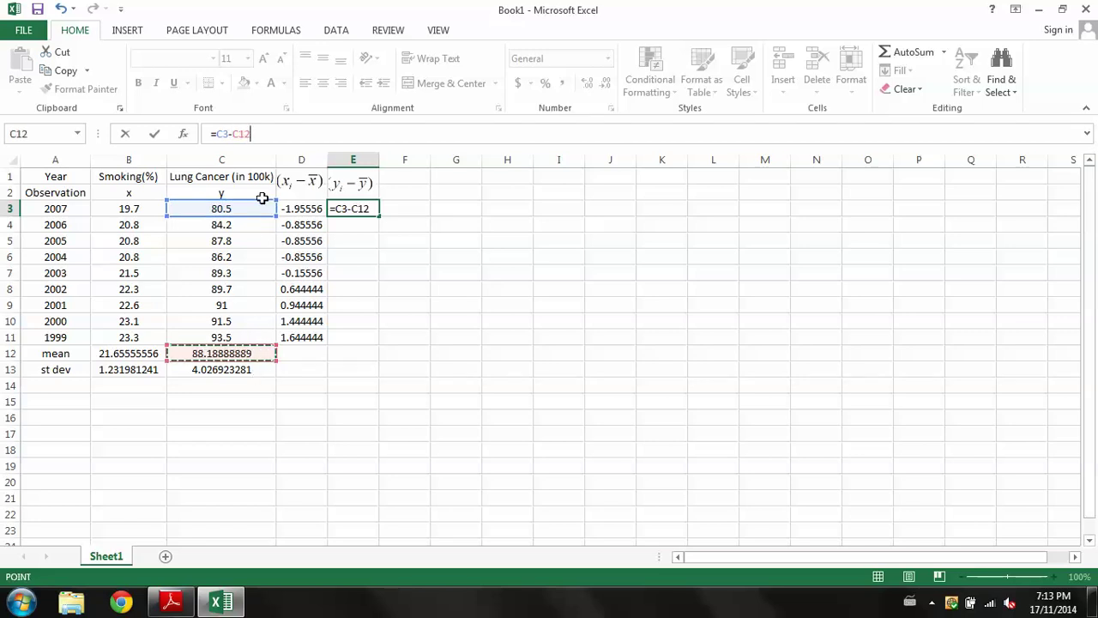
click(235, 132)
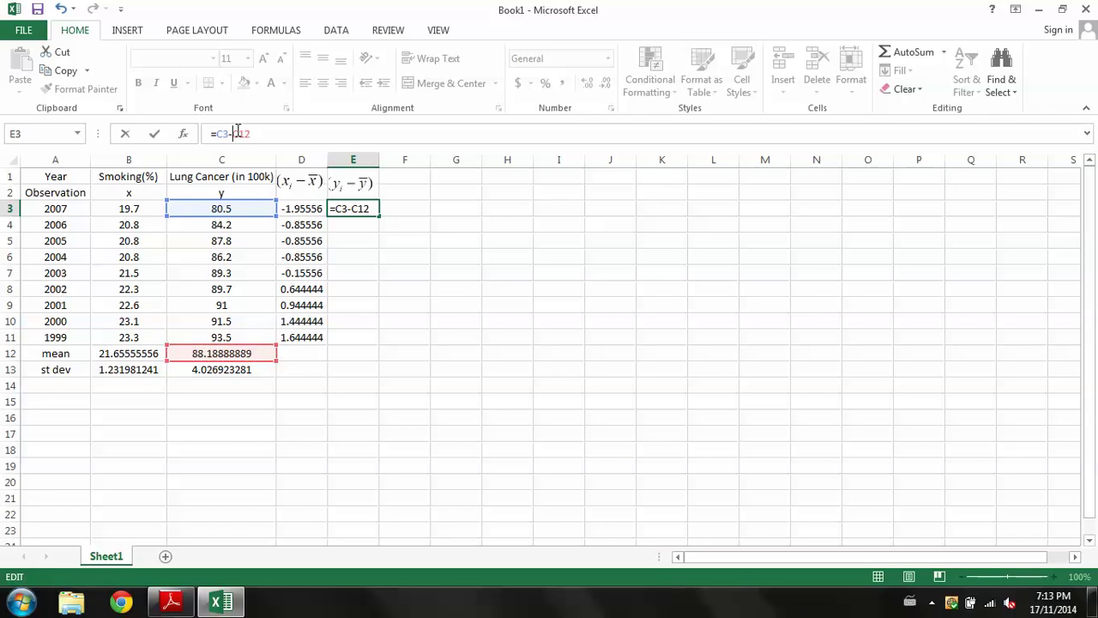
text($C$)
key(Return)
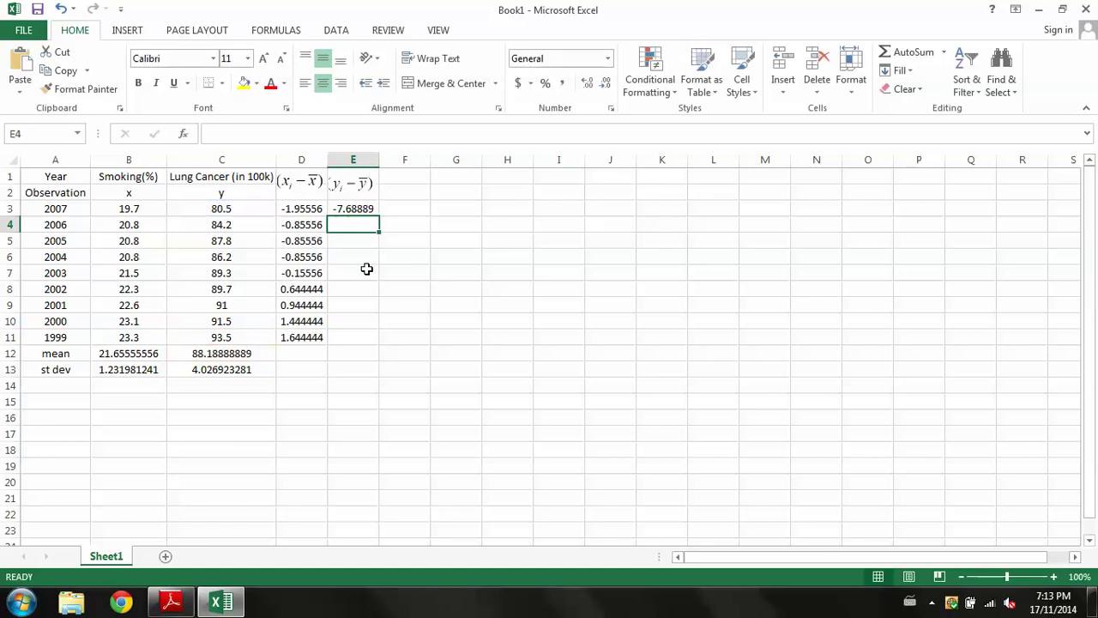
click(376, 206)
drag(379, 218, 382, 350)
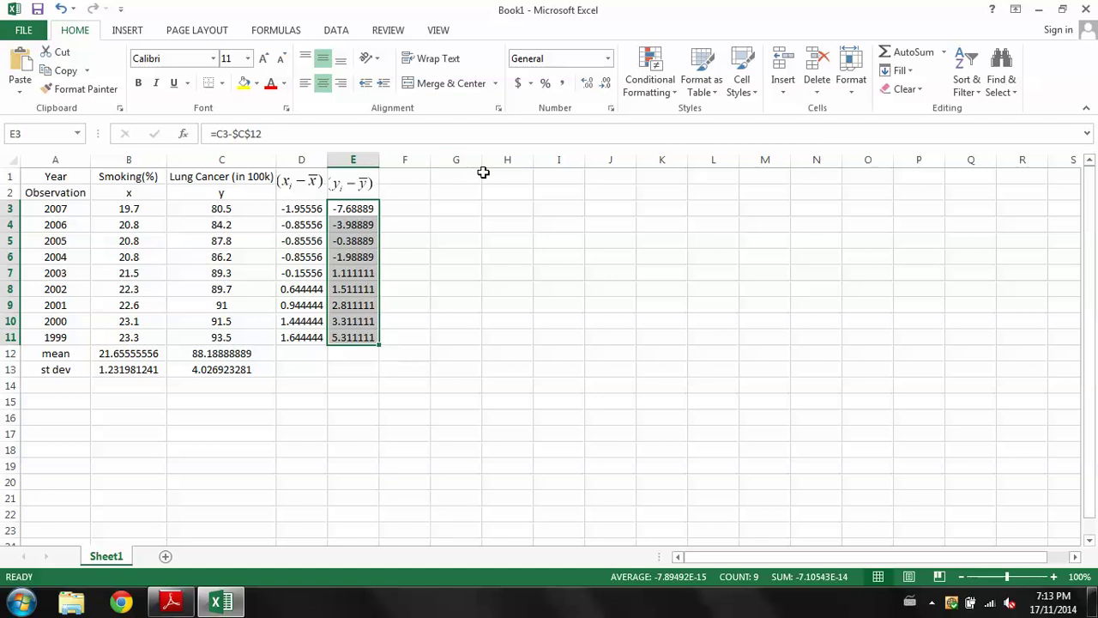
Widen column F and copy the (xi − x̄)(yi − ȳ) product from the formula in regression.pdf in Adobe Reader.
drag(433, 160, 477, 163)
key(alt+Tab)
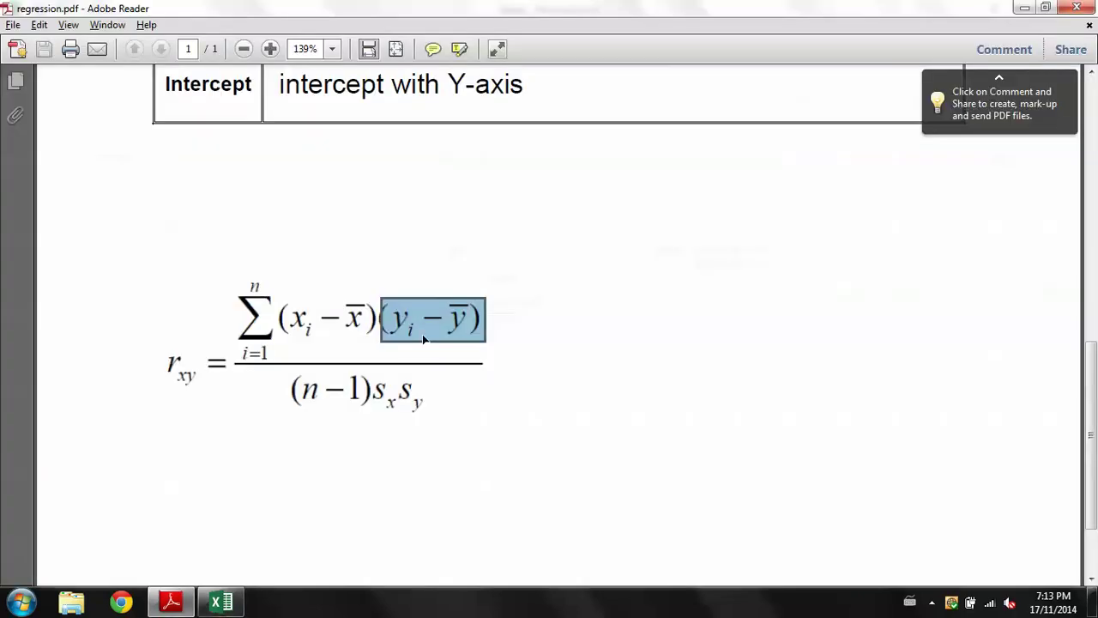
click(282, 296)
drag(281, 296, 505, 344)
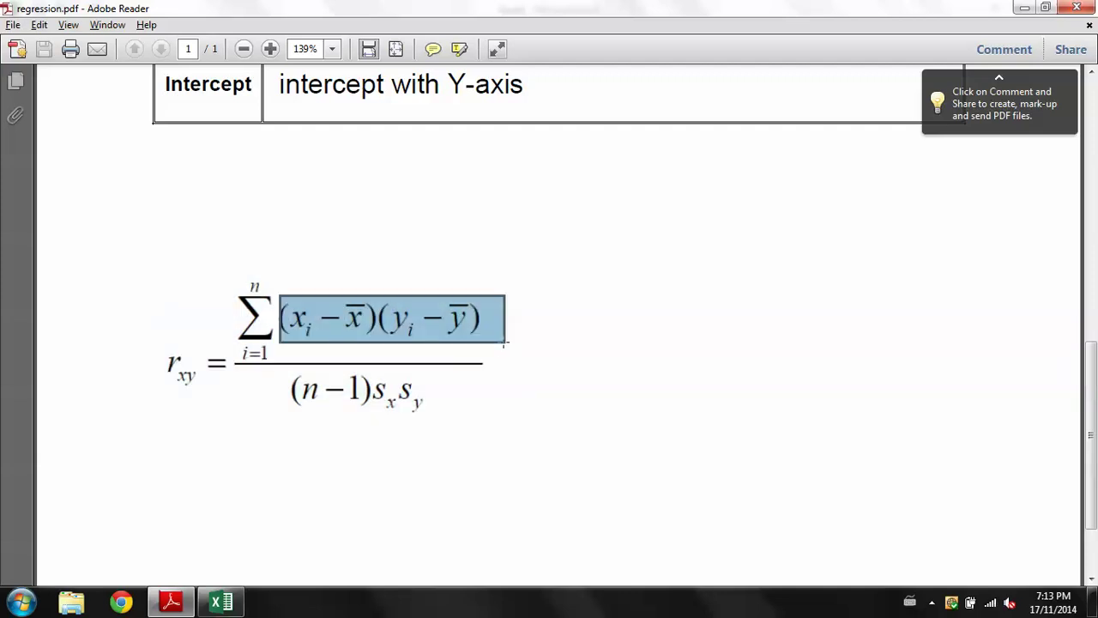
Return to the Excel workbook, paste the (xi − x̄)(yi − ȳ) picture at F1 and shrink it to fit column F as its heading.
key(alt+Tab)
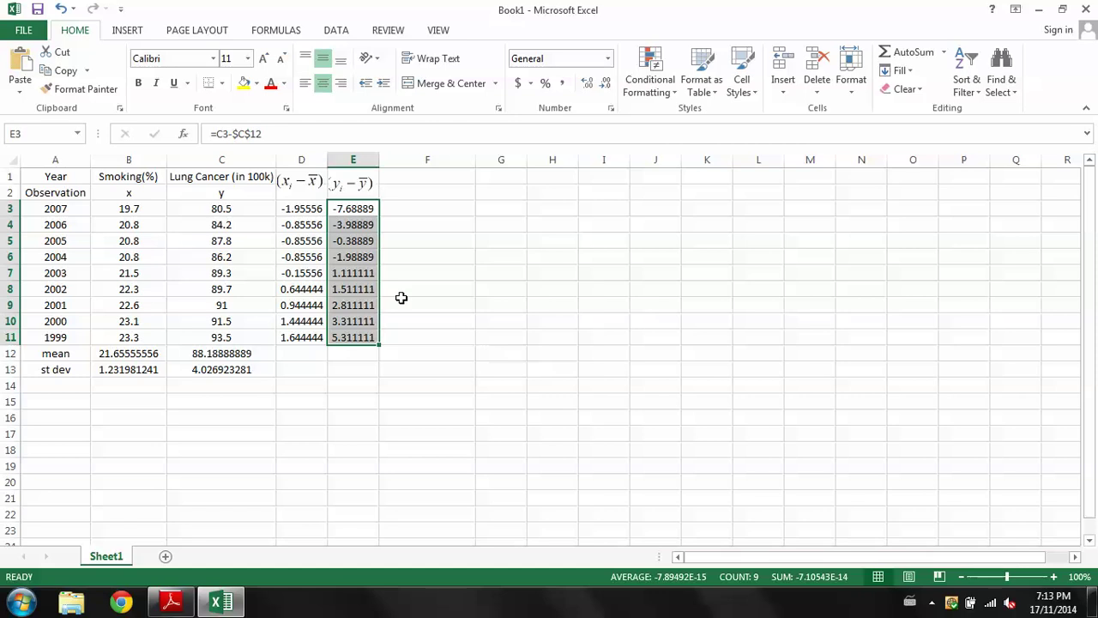
click(412, 190)
right_click(415, 175)
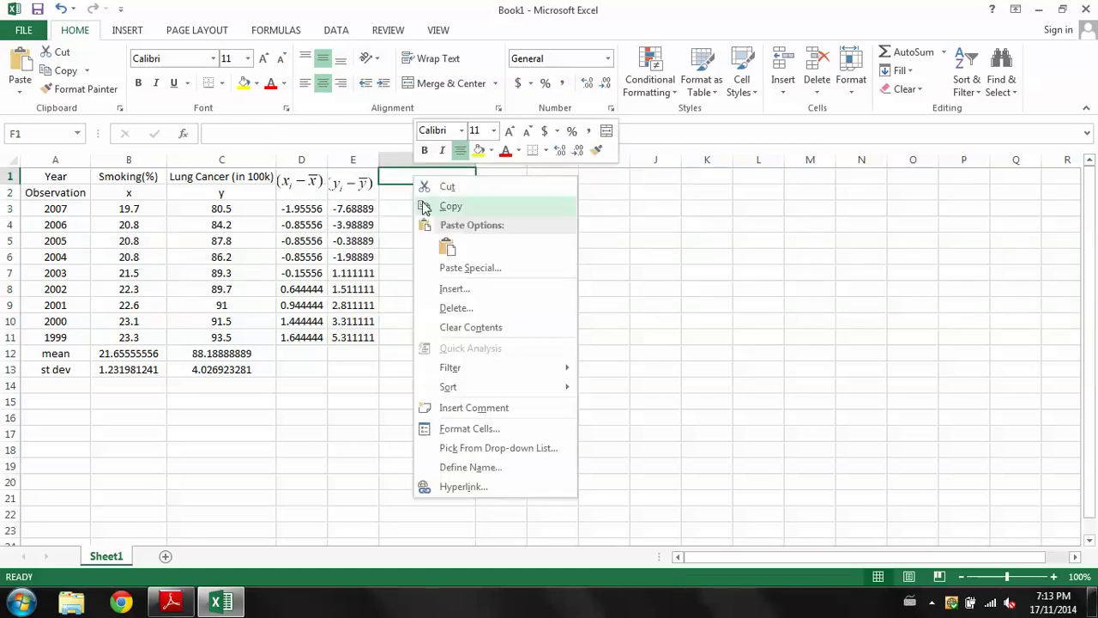
click(450, 244)
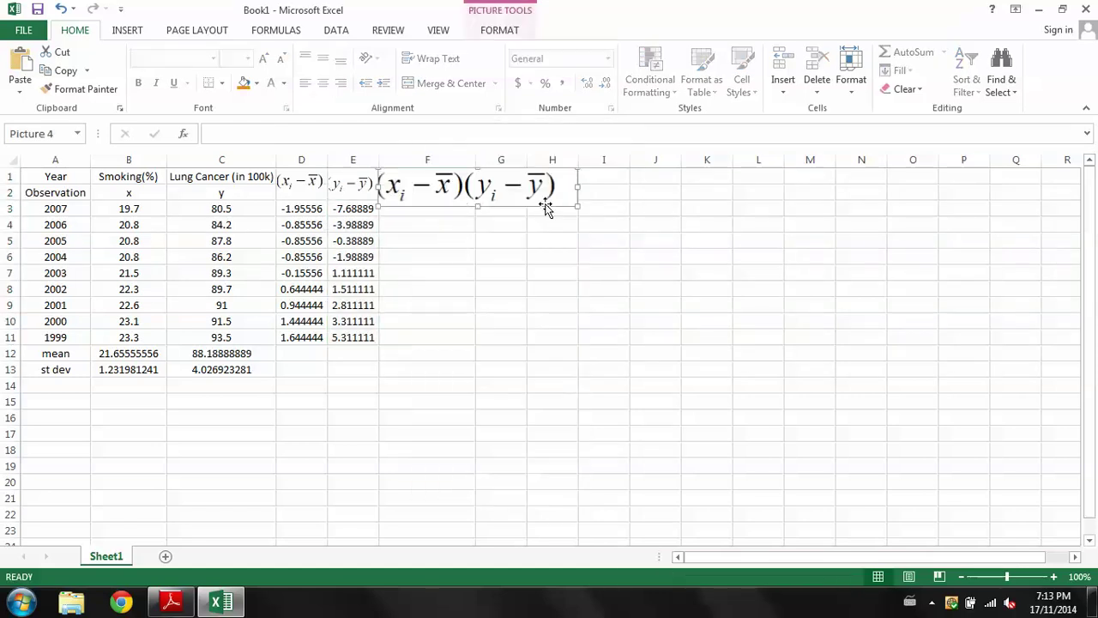
drag(573, 206, 453, 184)
Multiply the two deviations in F3 with =D3*E3 and fill the formula down to F11.
click(390, 218)
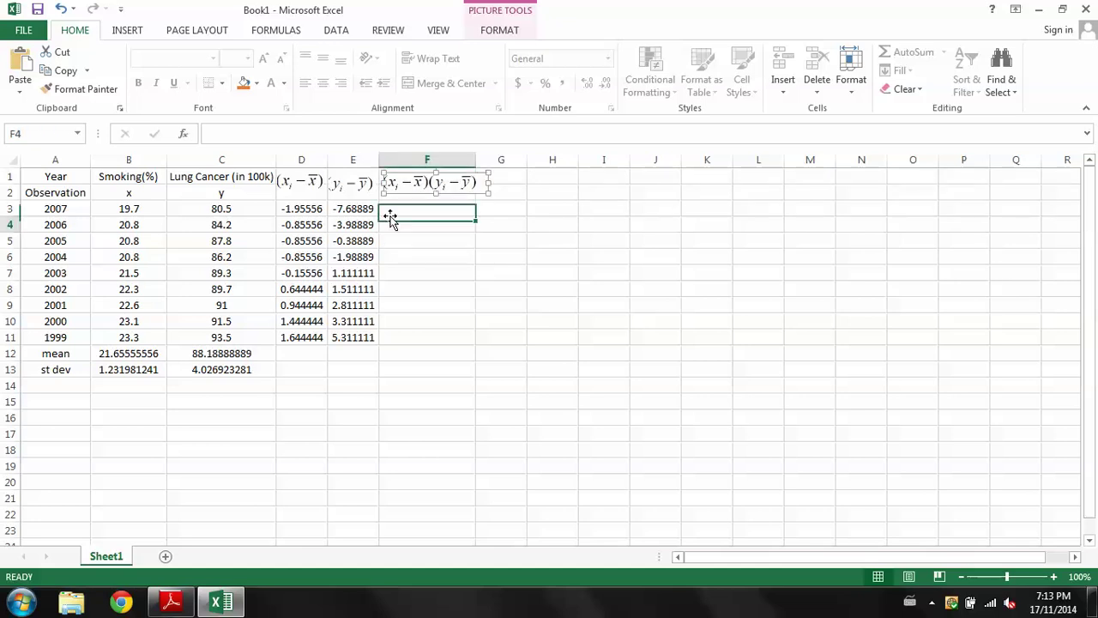
click(395, 209)
click(333, 127)
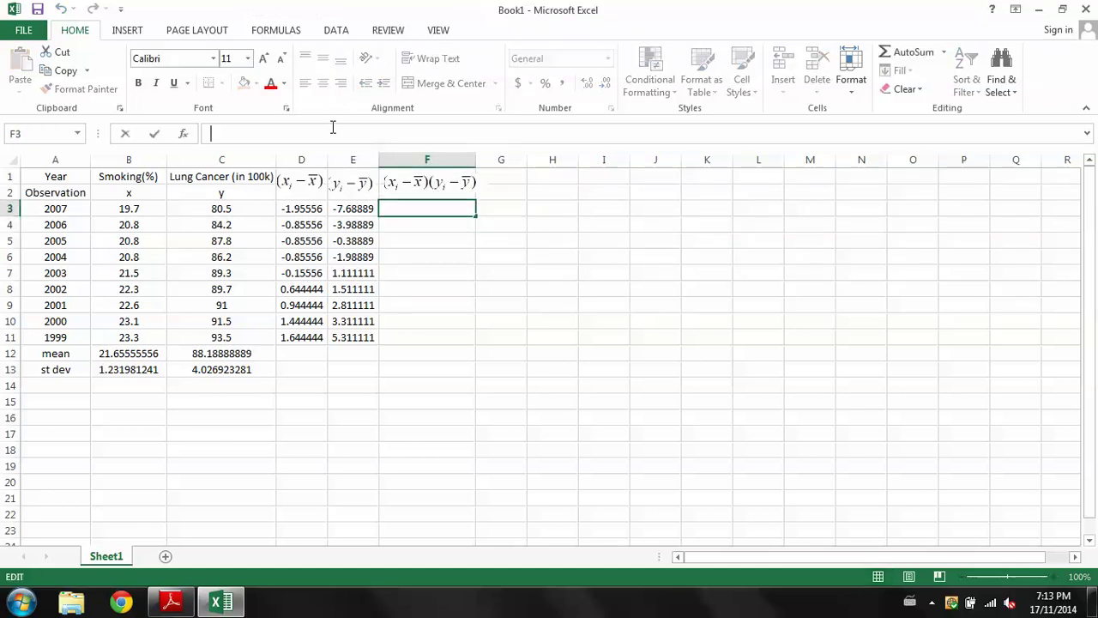
text(=)
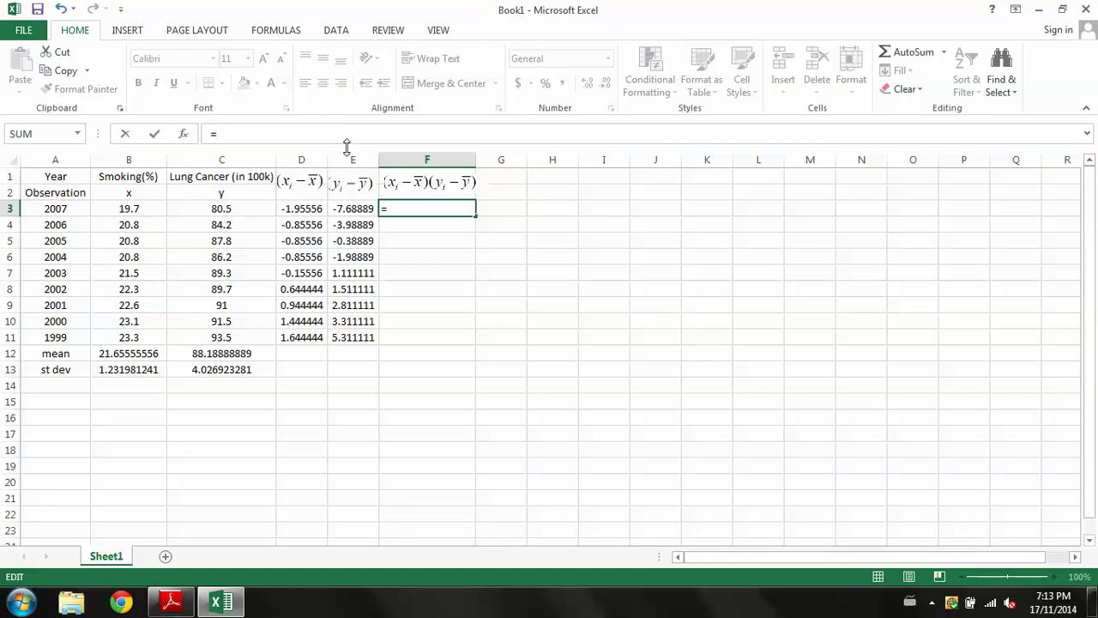
click(307, 208)
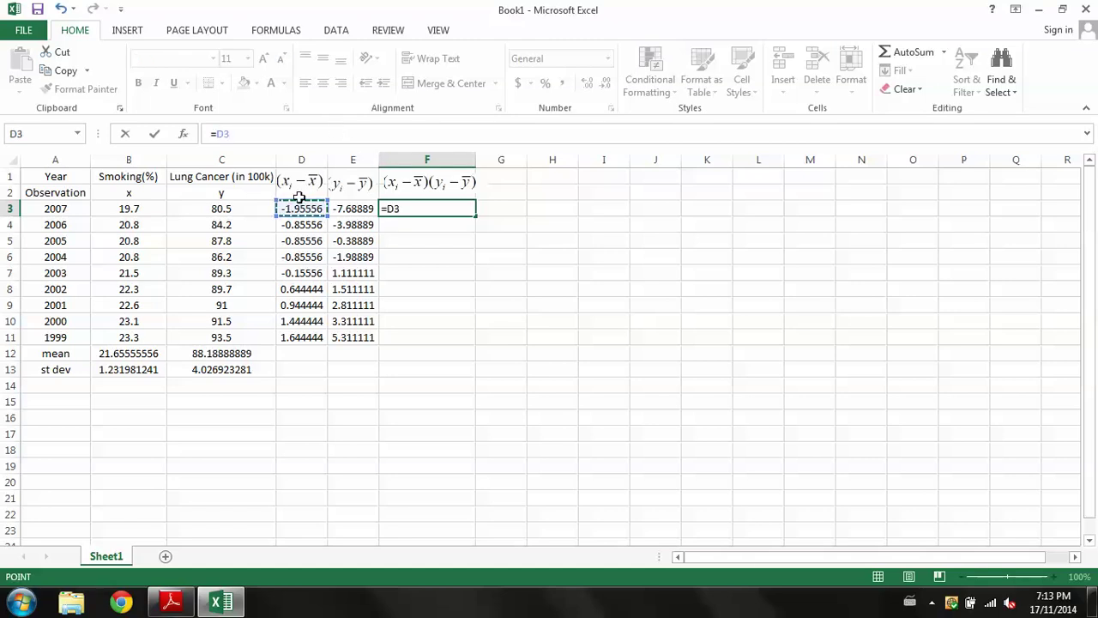
text(*)
click(348, 209)
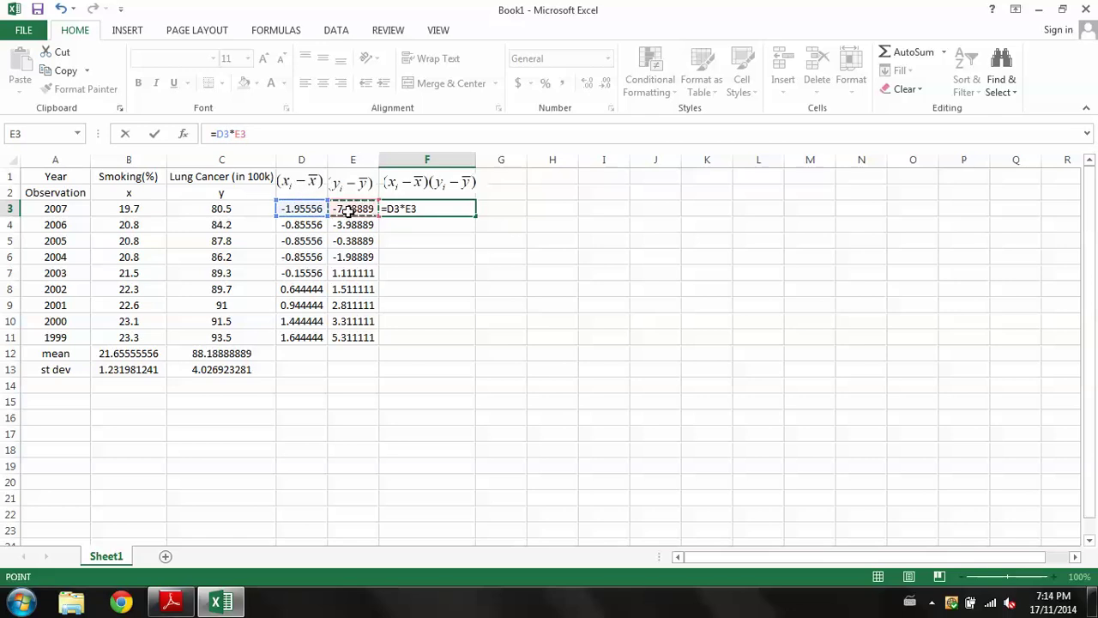
key(Return)
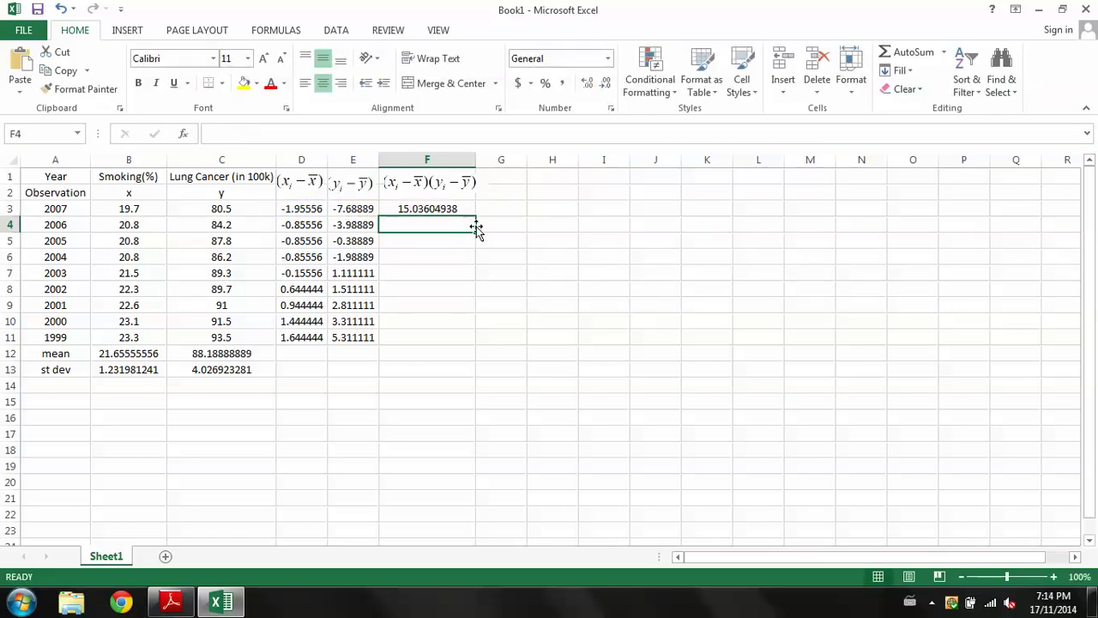
click(456, 210)
drag(476, 214, 471, 343)
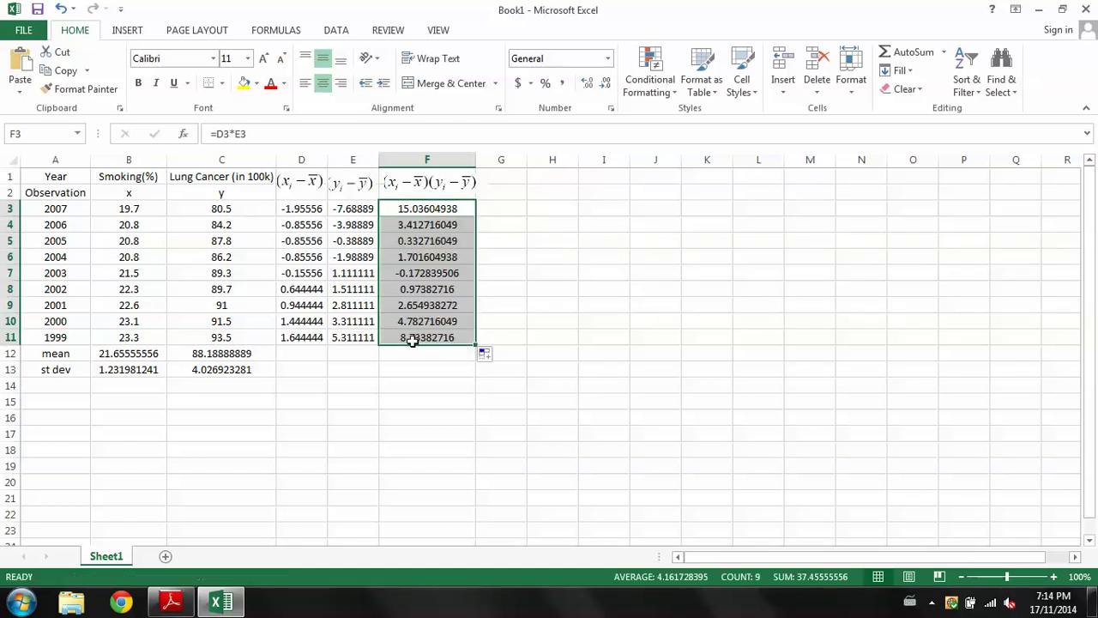
Check the summation in regression.pdf and total the deviation products in F12 of the Excel sheet with =sum(F3:F11).
key(alt+Tab)
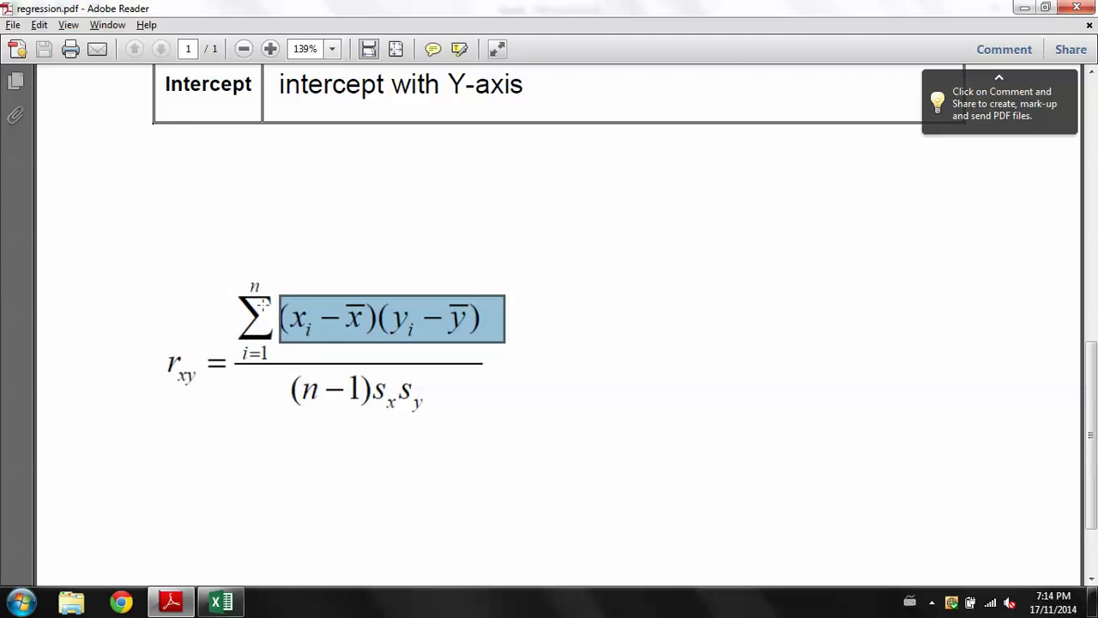
key(alt+Tab)
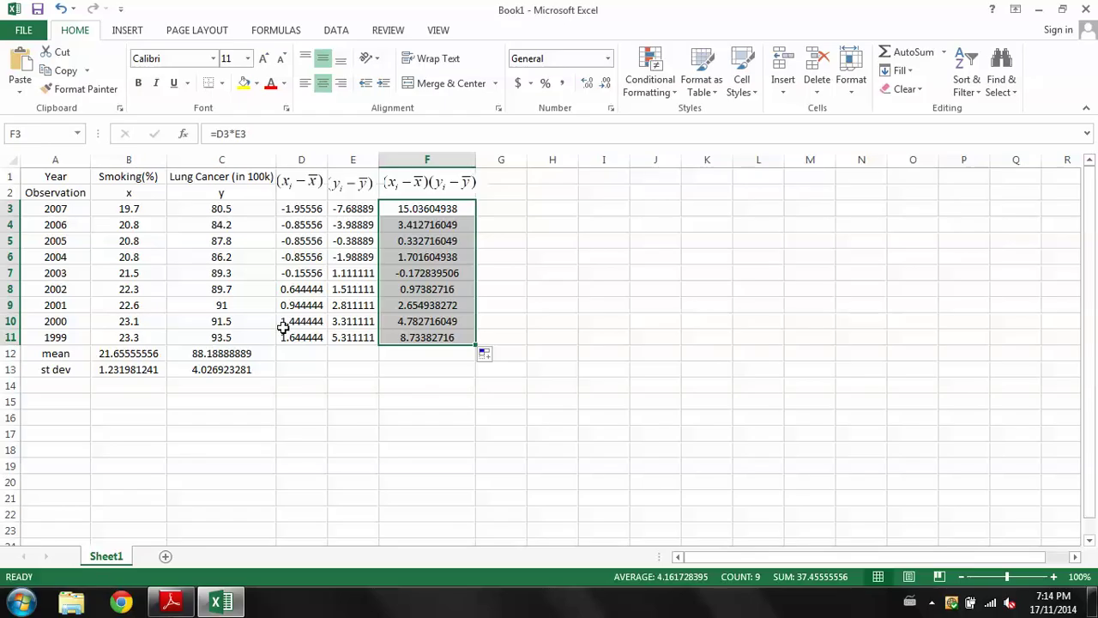
click(412, 358)
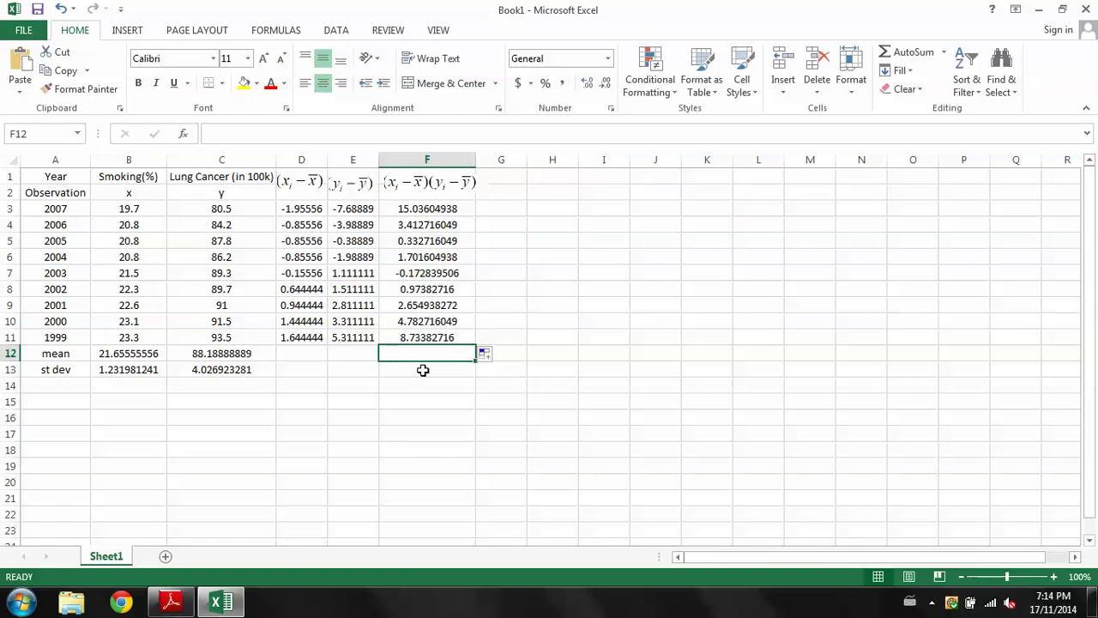
click(278, 140)
text(=)
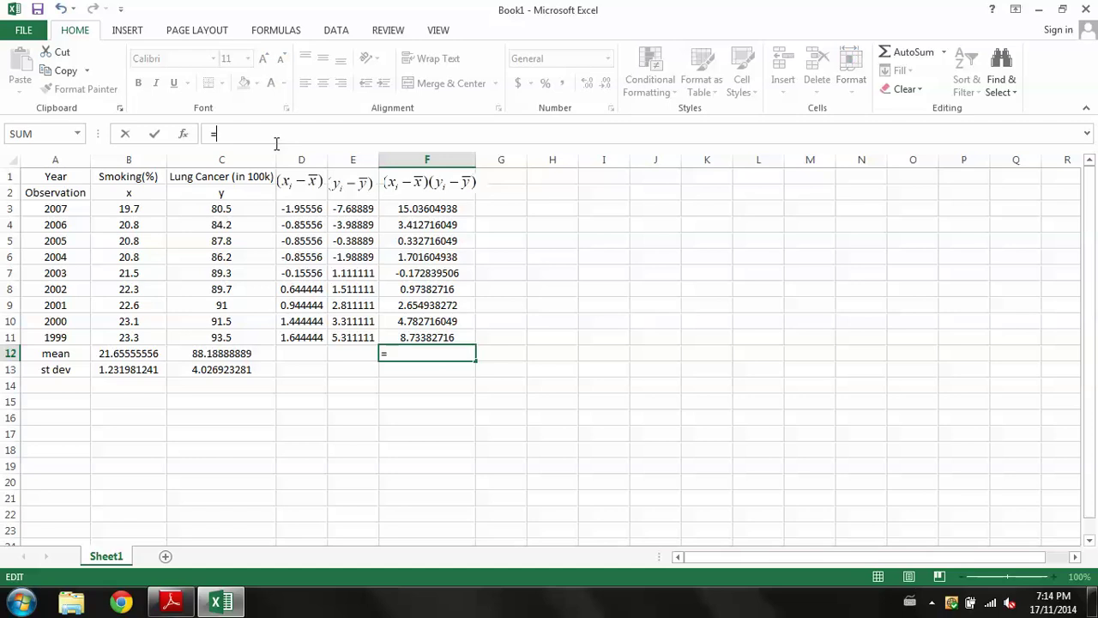
text(sum()
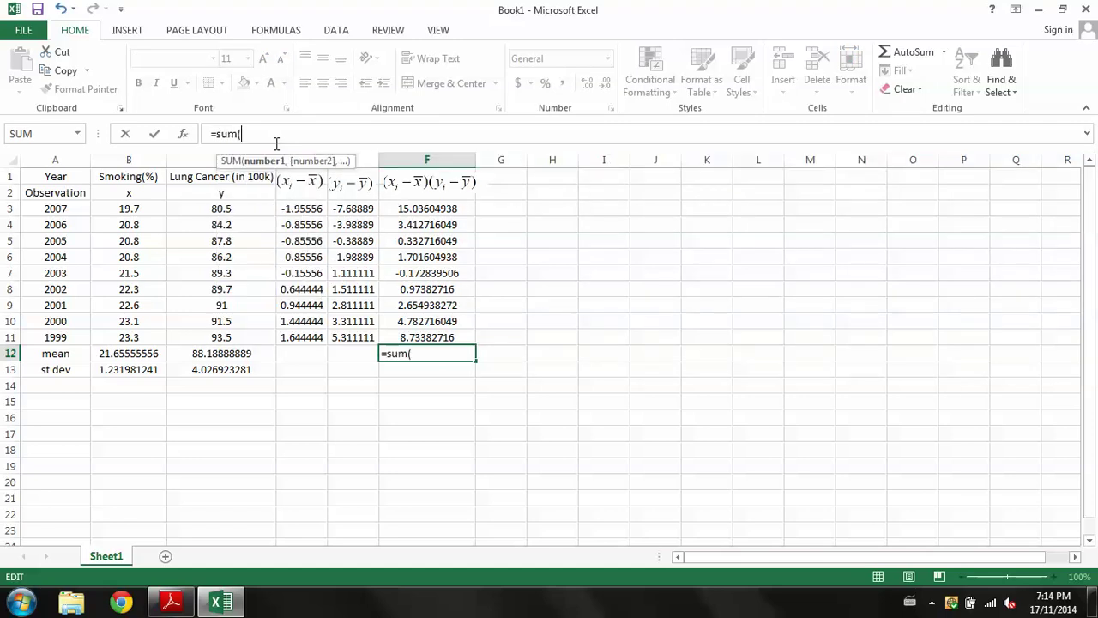
drag(424, 209, 426, 333)
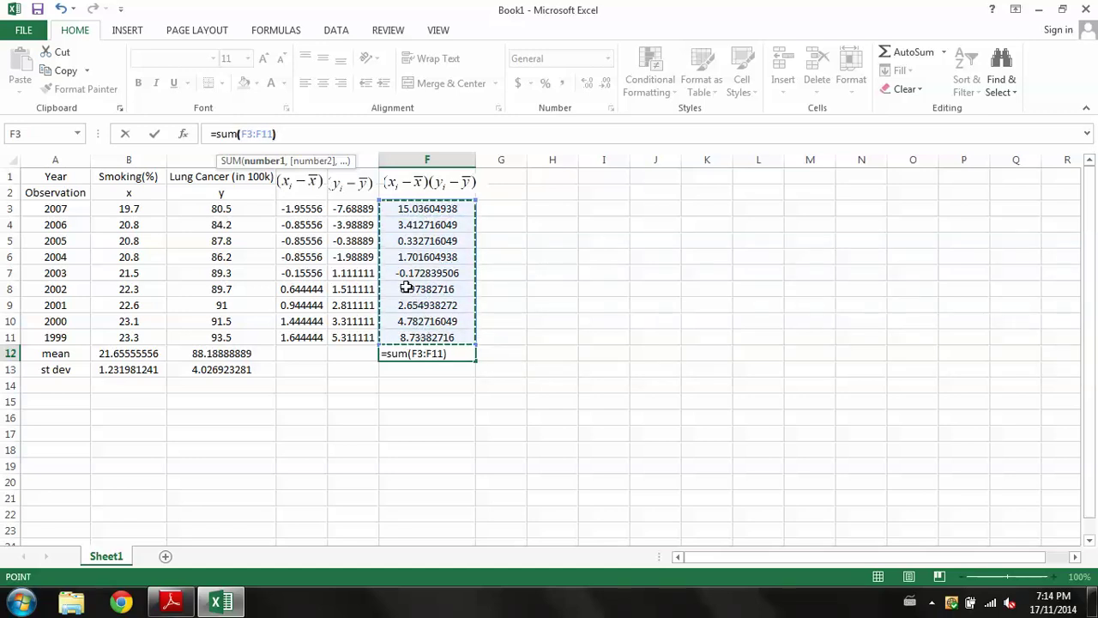
key(Return)
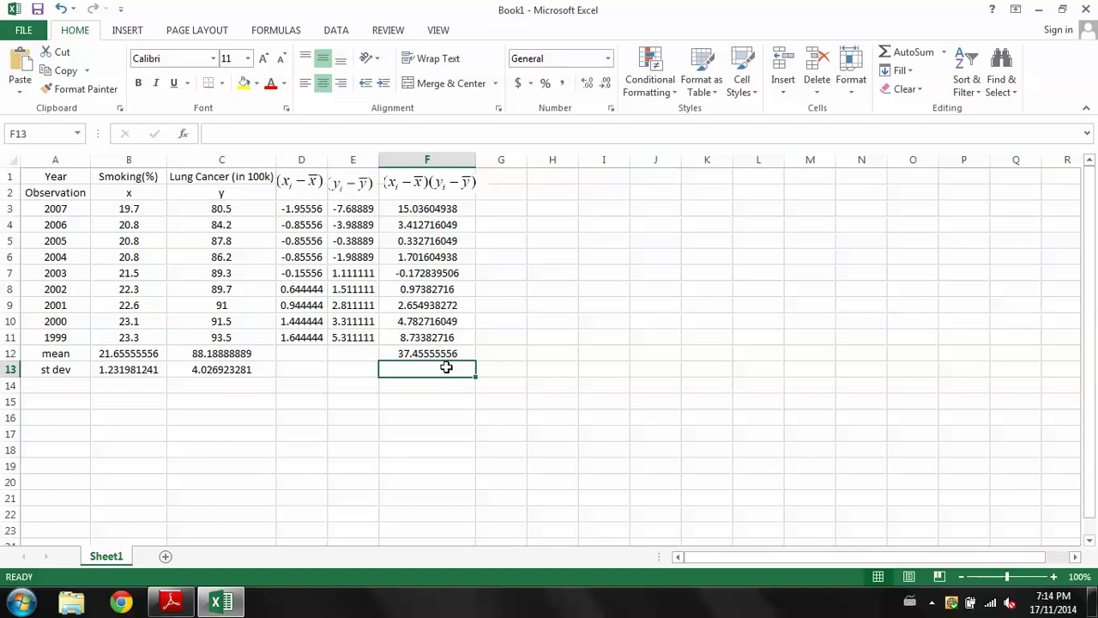
Consult the correlation formula in regression.pdf and enter the label r in F13 of the Excel sheet.
key(alt+Tab)
key(alt+Tab)
key(alt+Tab)
key(alt+Tab)
click(449, 385)
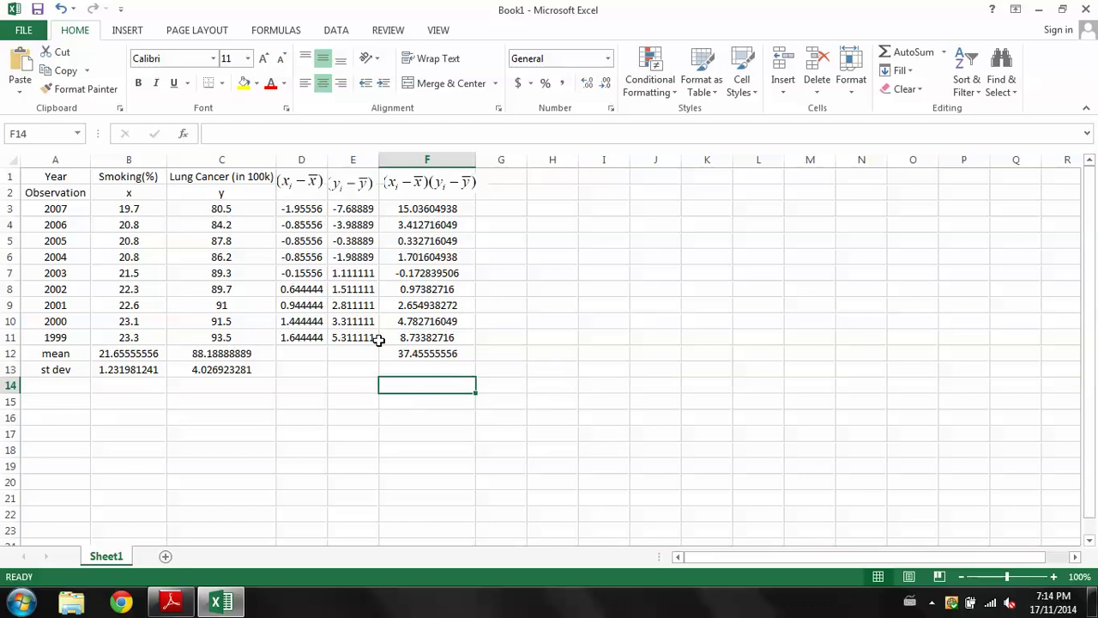
click(403, 368)
key(alt+Tab)
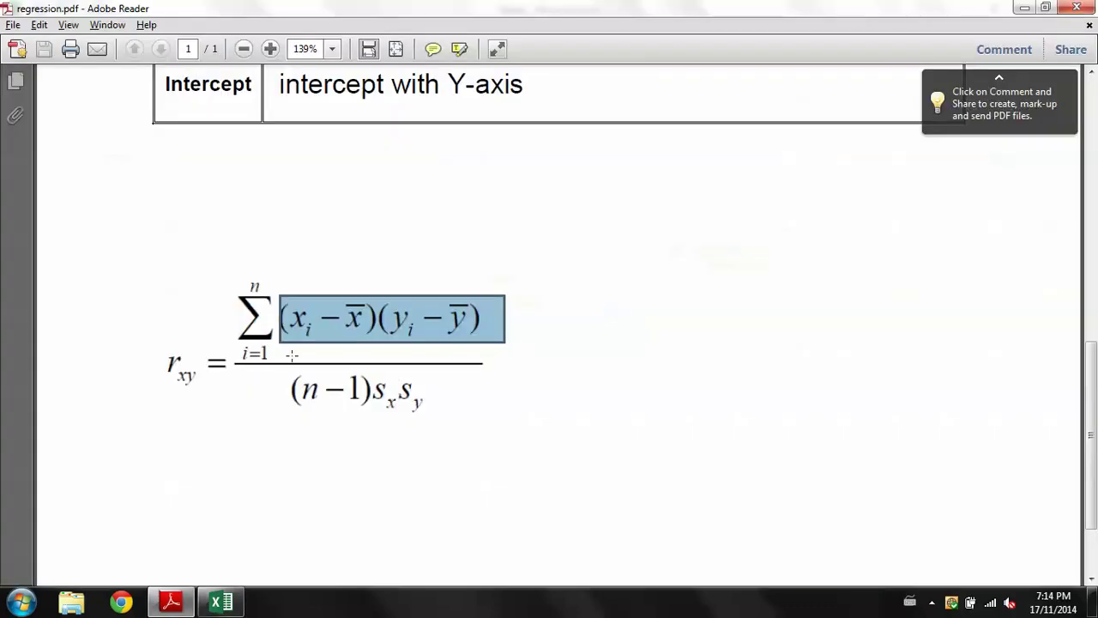
key(alt+Tab)
text(r)
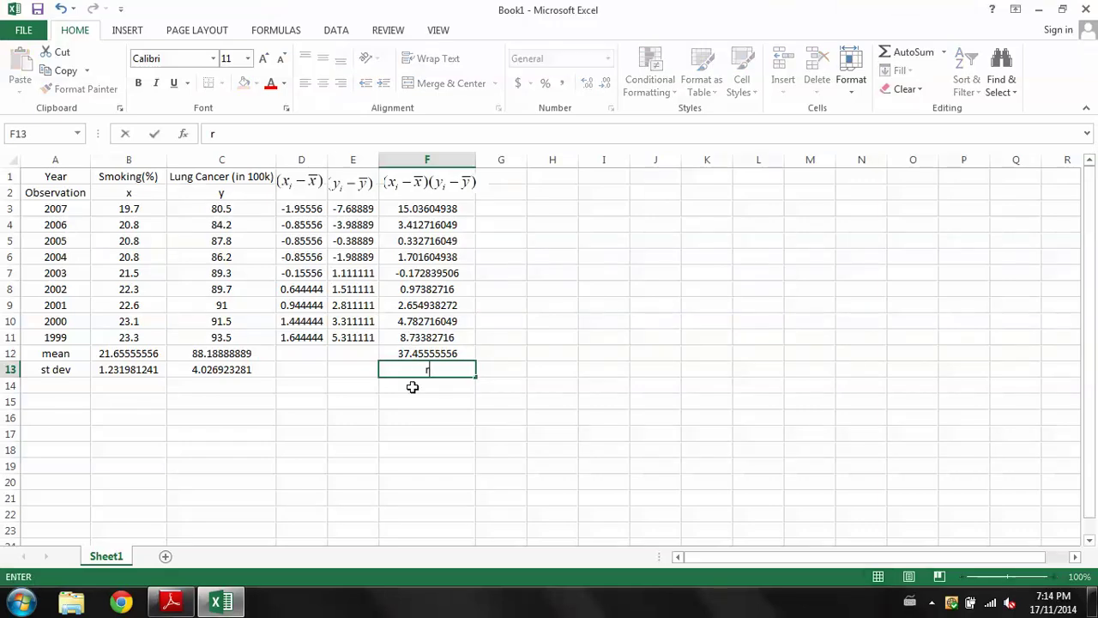
key(Return)
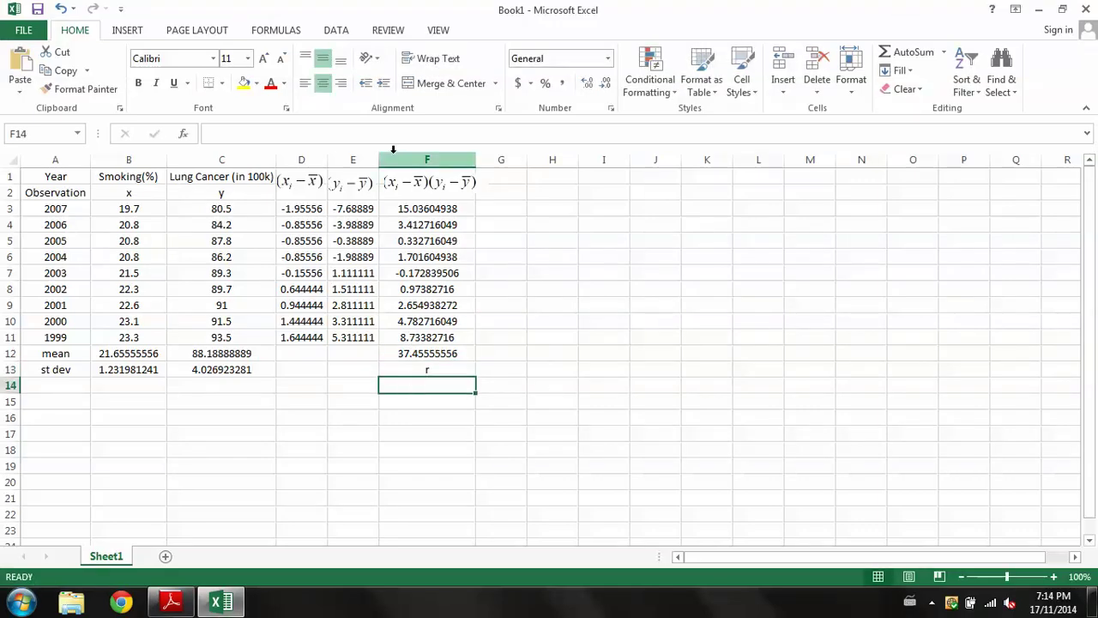
Compute the correlation coefficient in F14 with the formula =F12/(B13*C13*8).
click(357, 134)
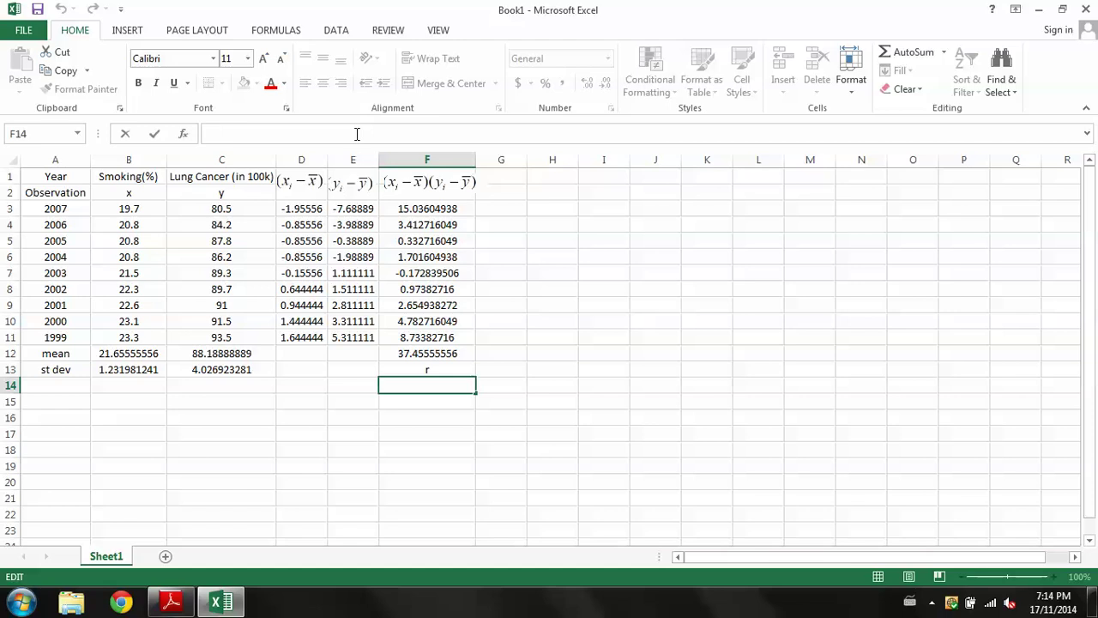
text(=)
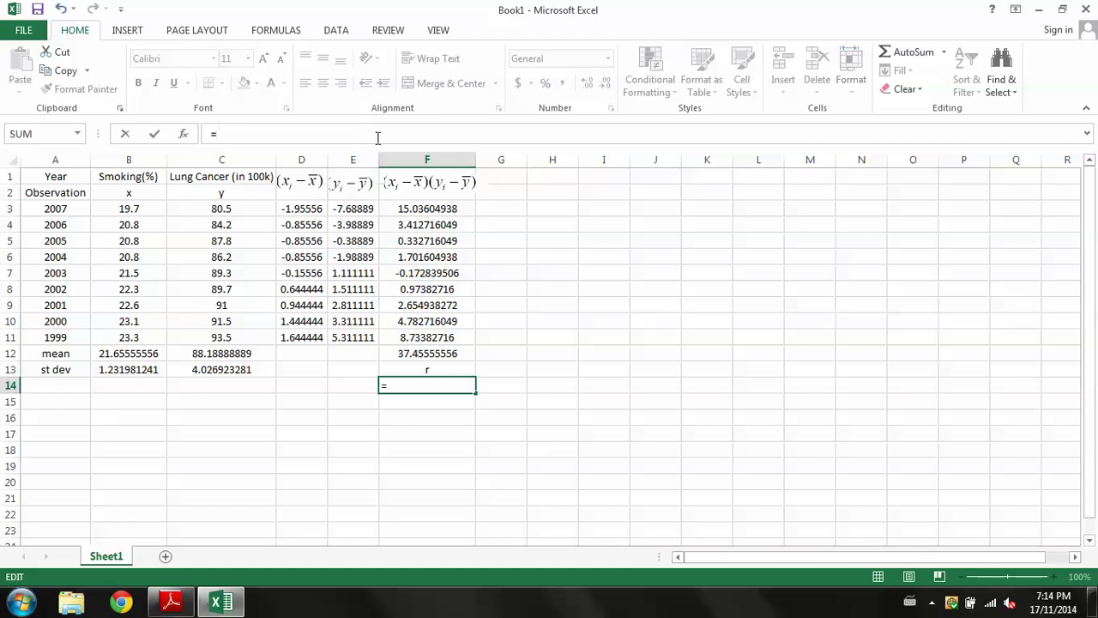
click(422, 352)
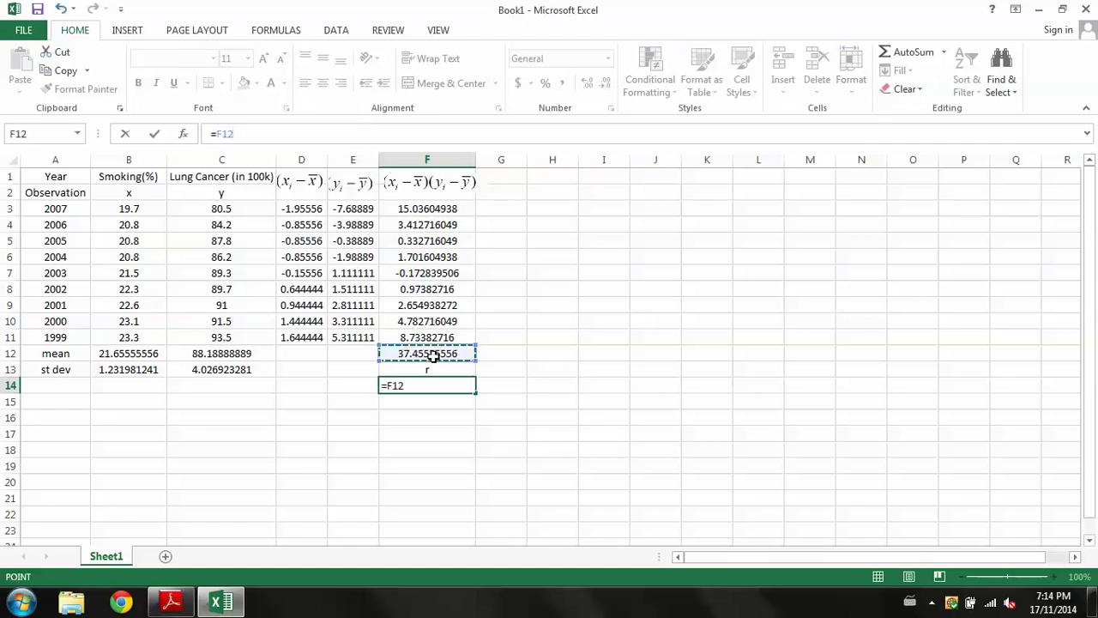
text(/()
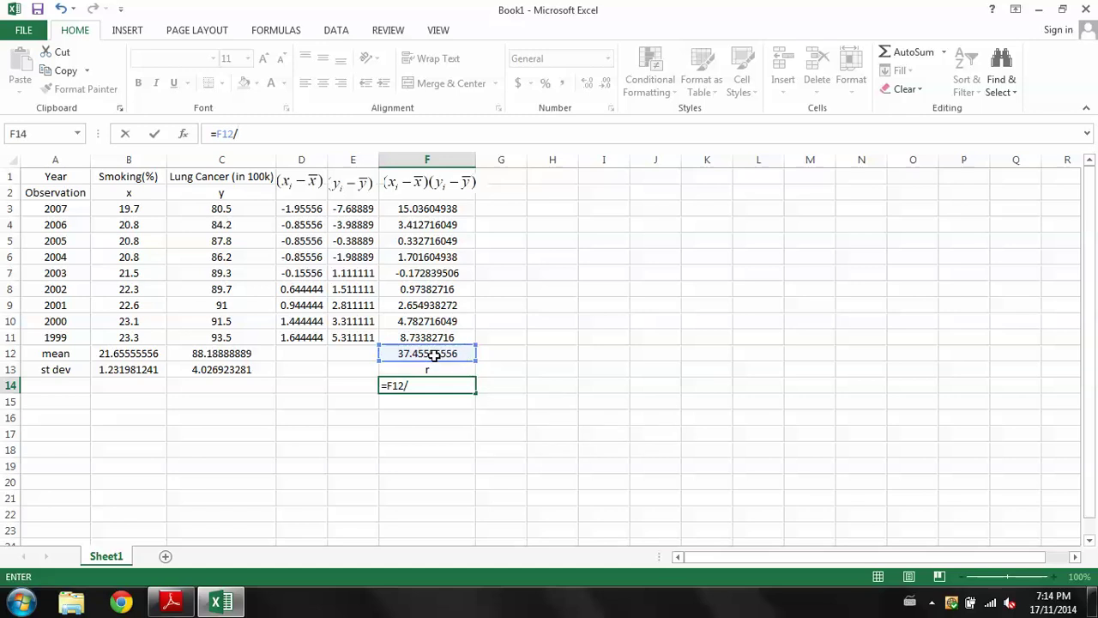
click(126, 371)
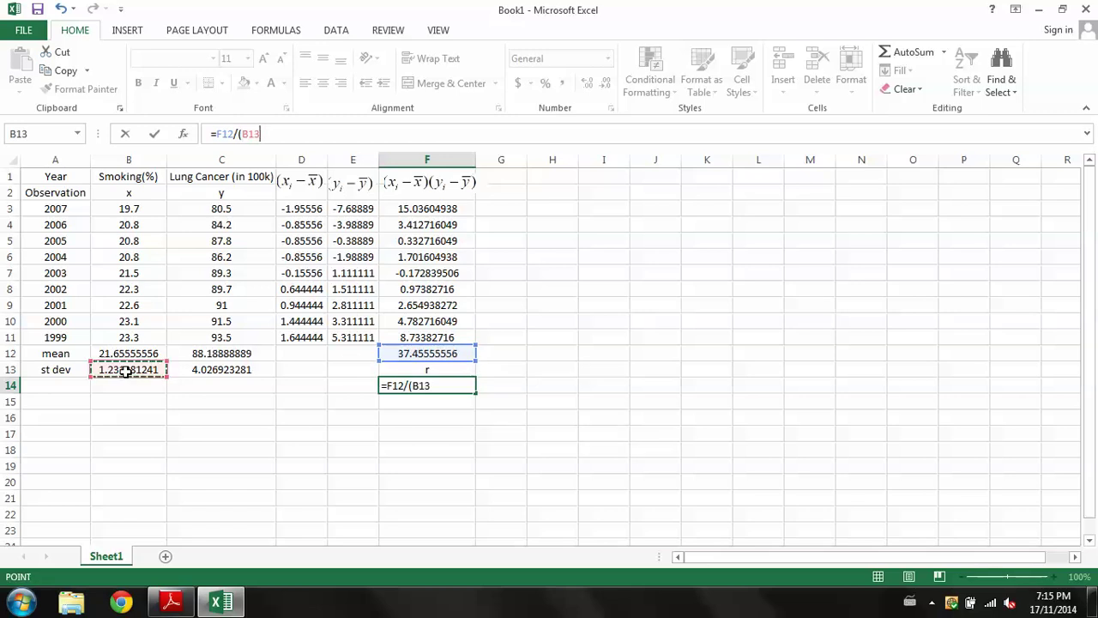
text(*)
click(194, 371)
text(*)
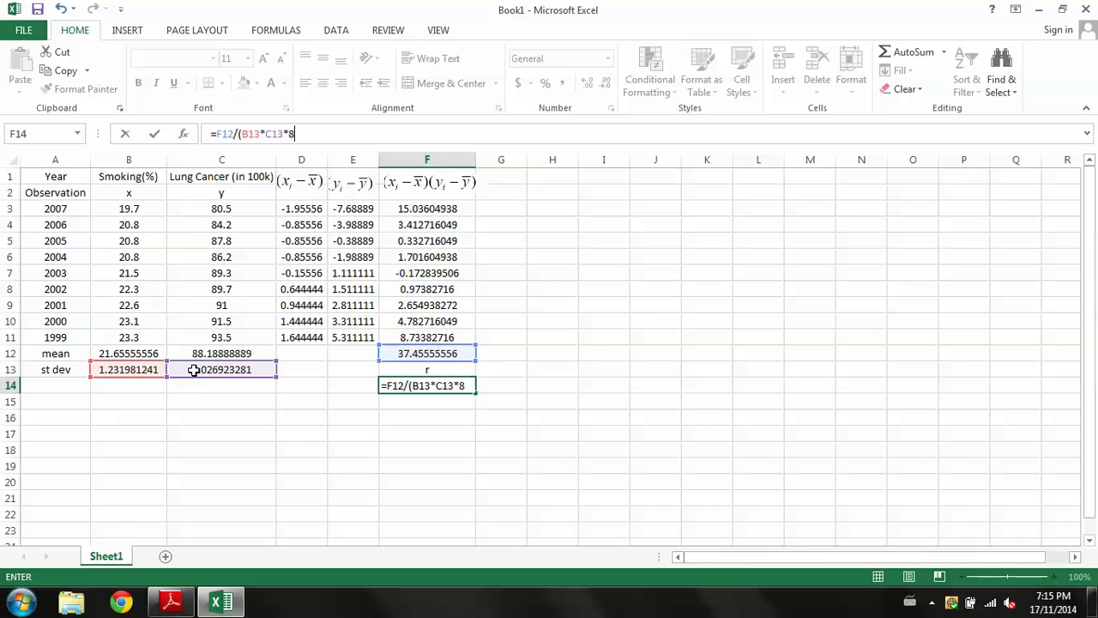
key(Return)
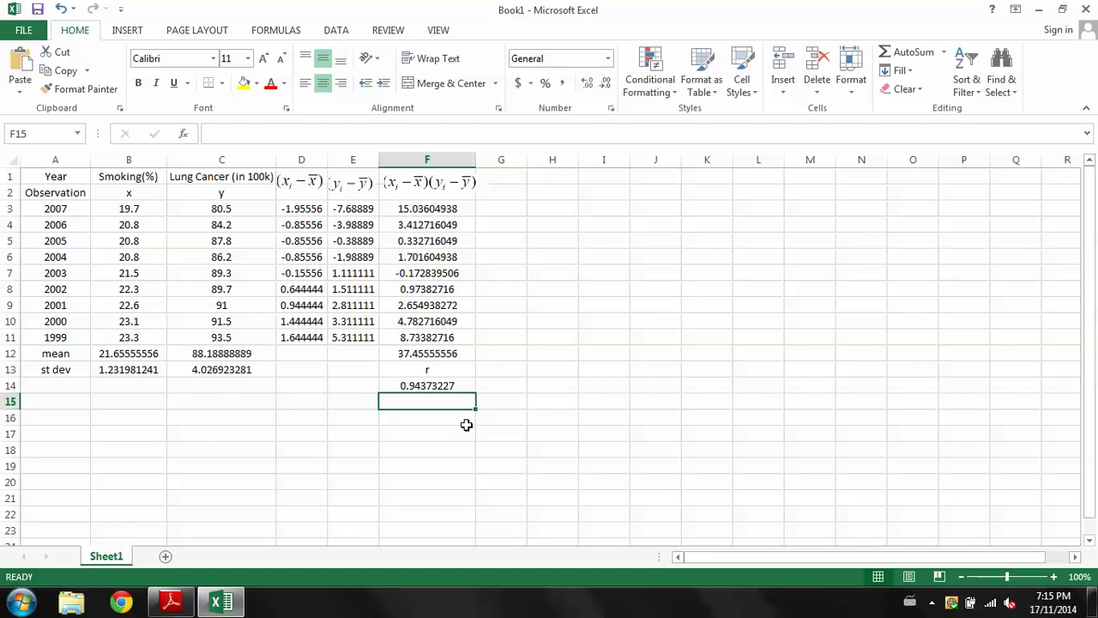
click(429, 386)
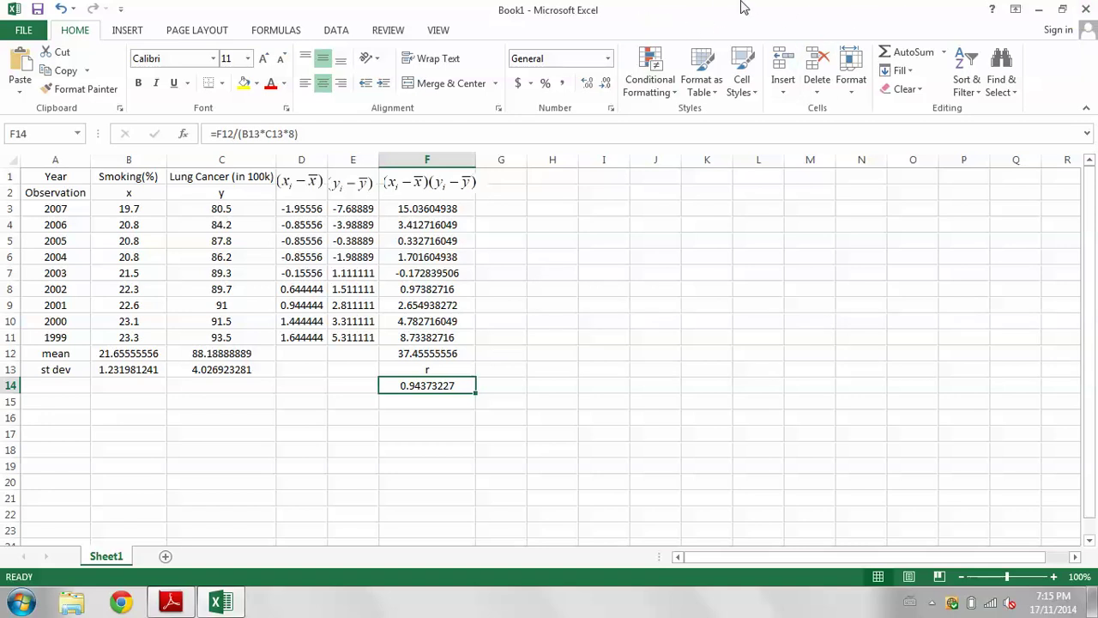
key(XF86MonBrightnessUp)
key(XF86MonBrightnessUp)
key(XF86MonBrightnessUp)
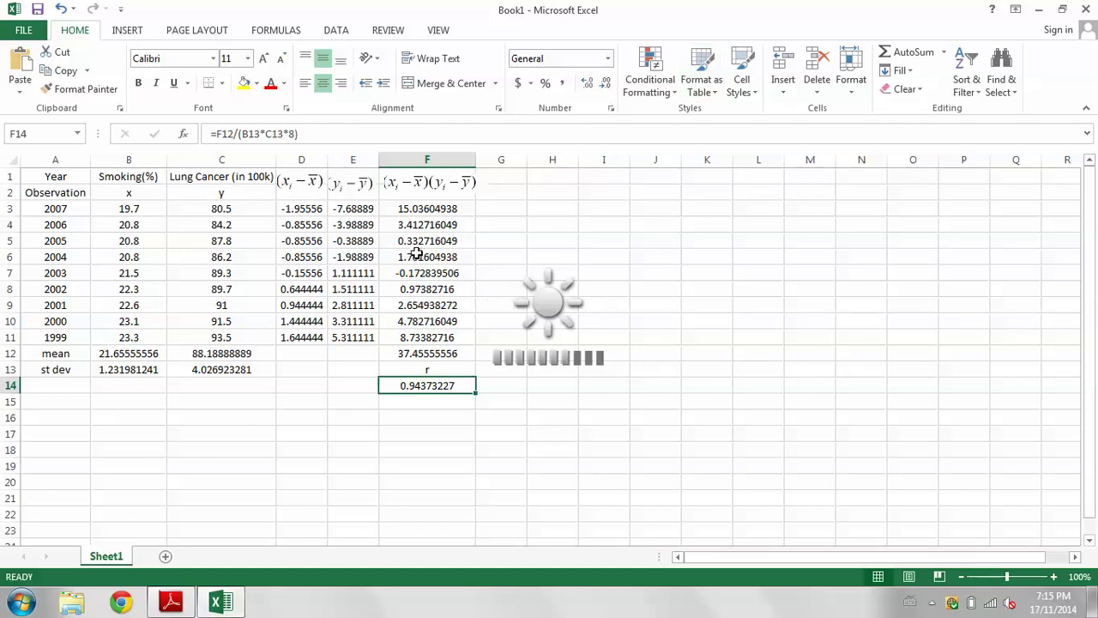
Open the add-ins list in the Excel options and confirm it with Analysis ToolPak enabled.
click(36, 32)
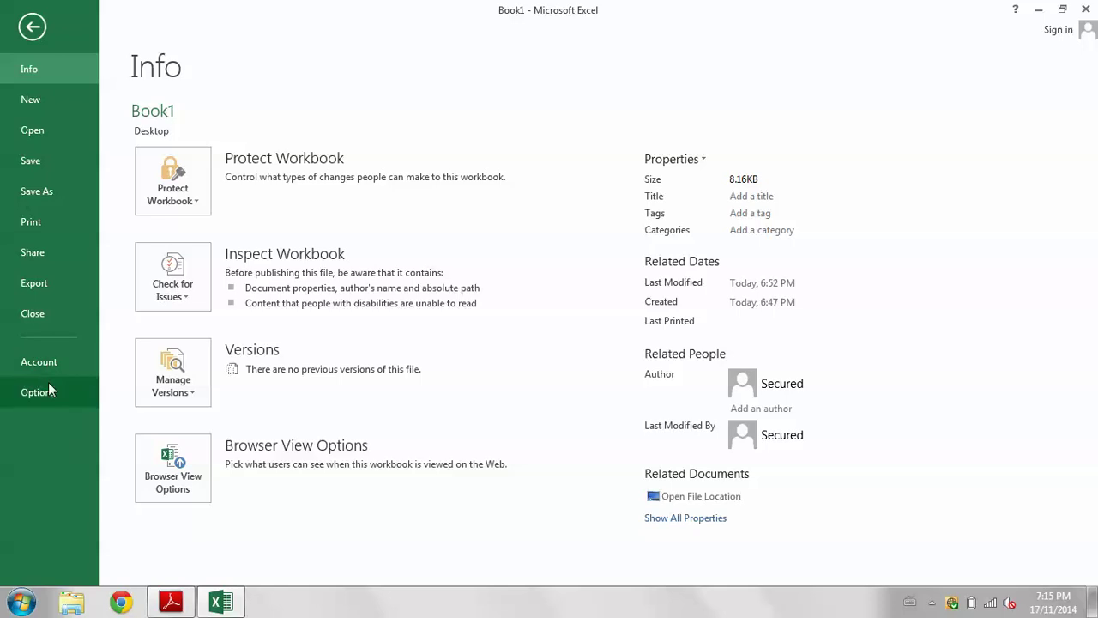
key(Escape)
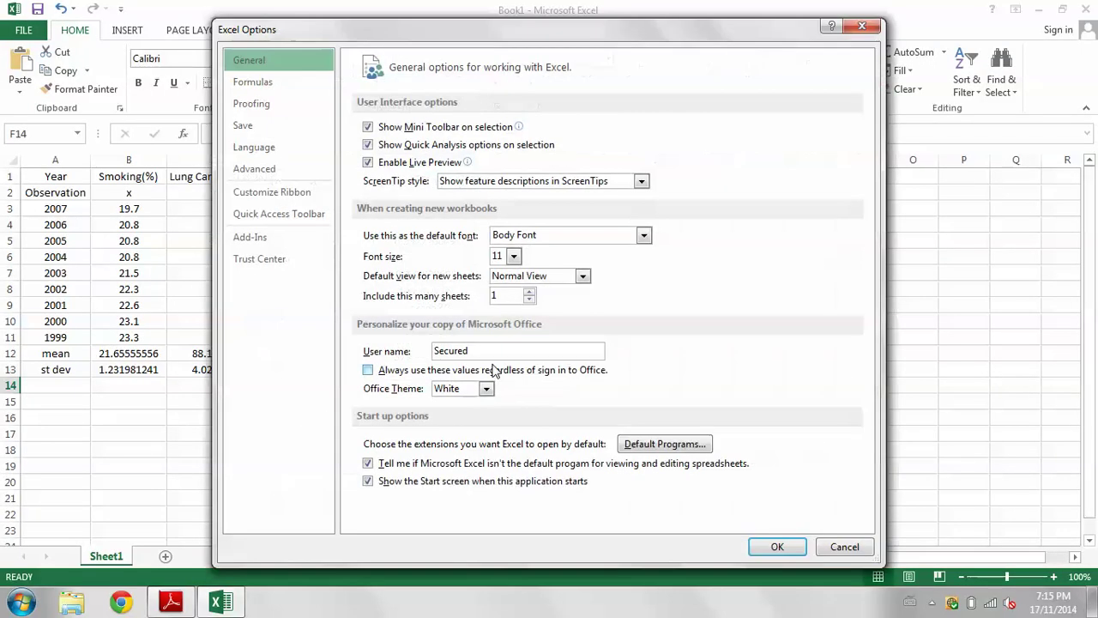
click(249, 239)
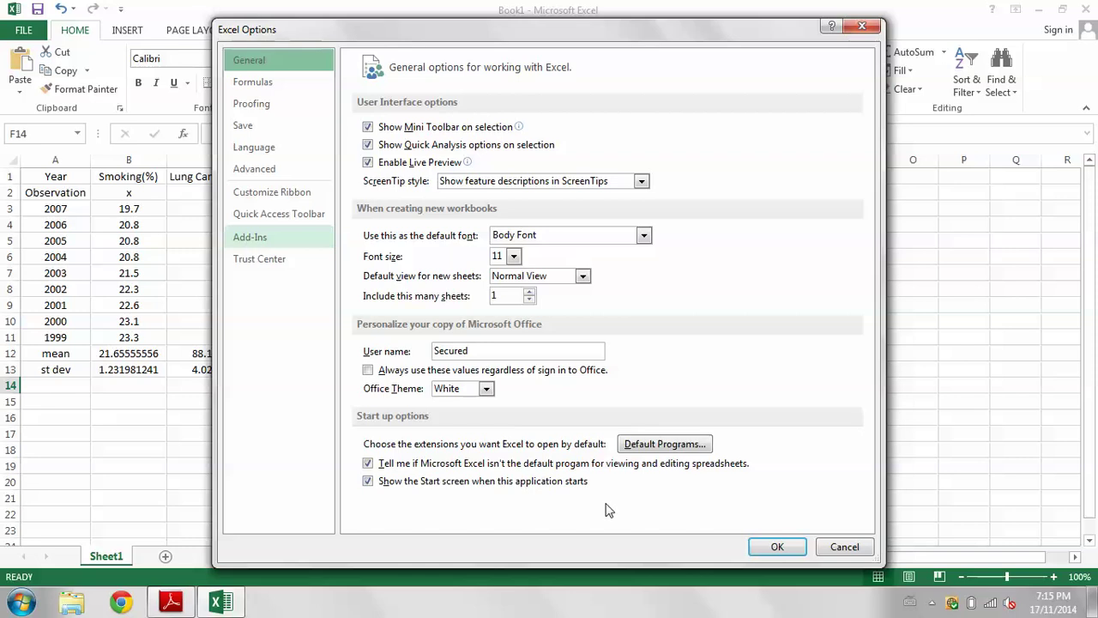
click(254, 243)
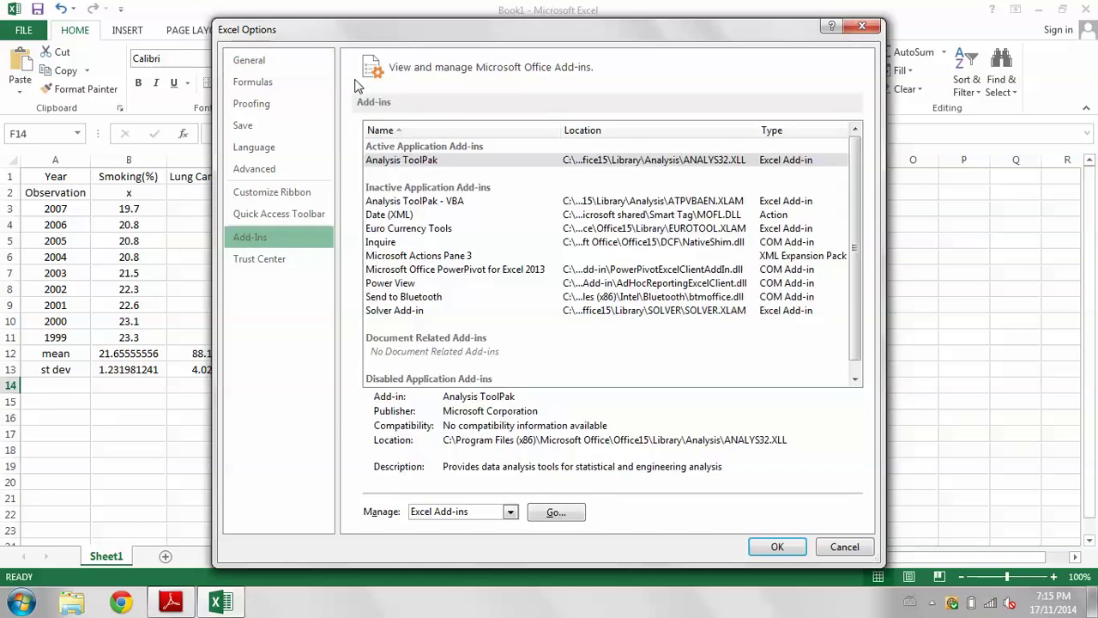
click(552, 513)
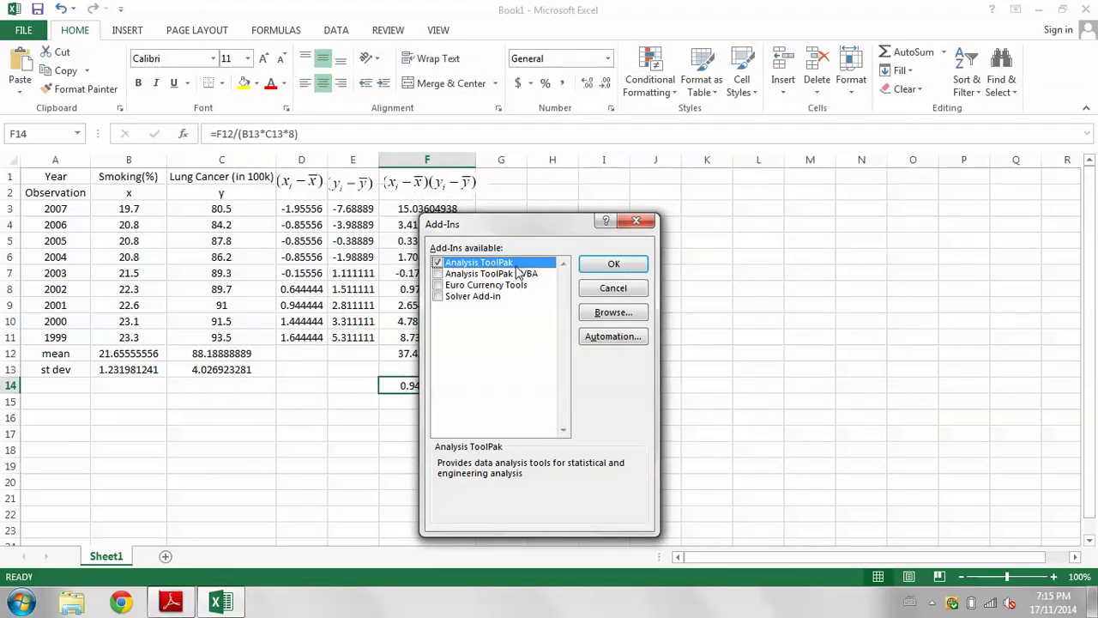
click(609, 264)
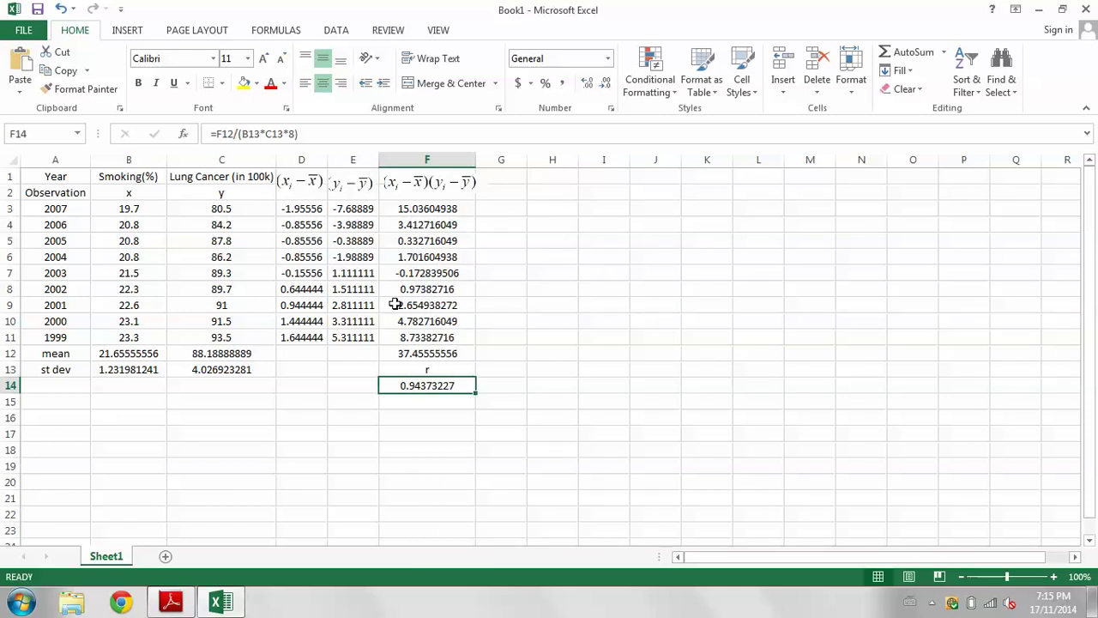
Start the Regression tool of Data Analysis and move its dialog clear of the data table.
click(338, 30)
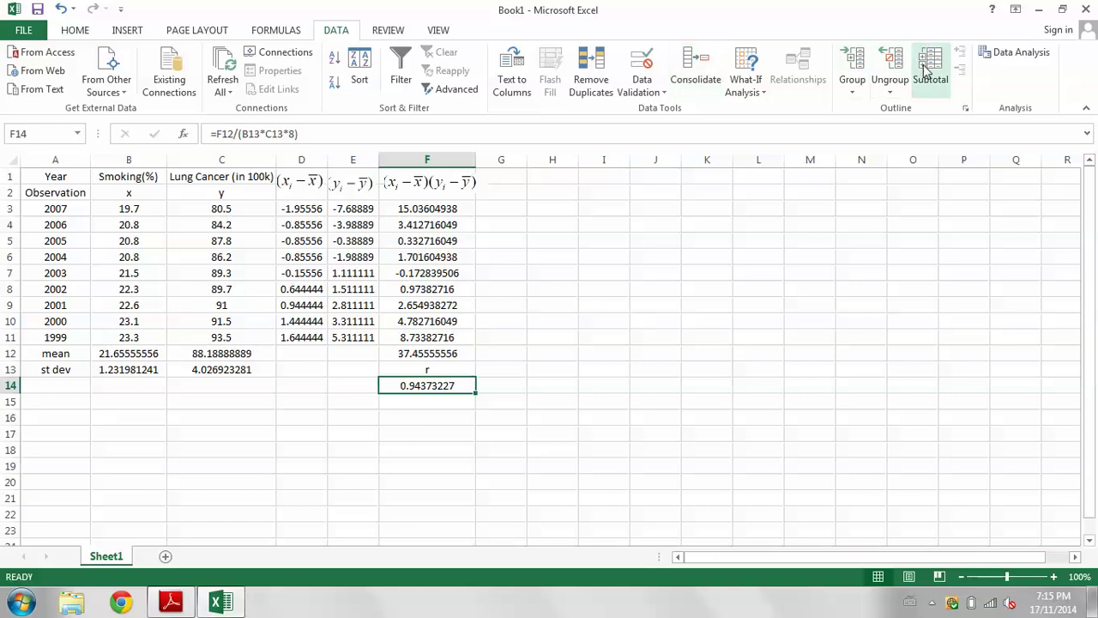
click(1009, 57)
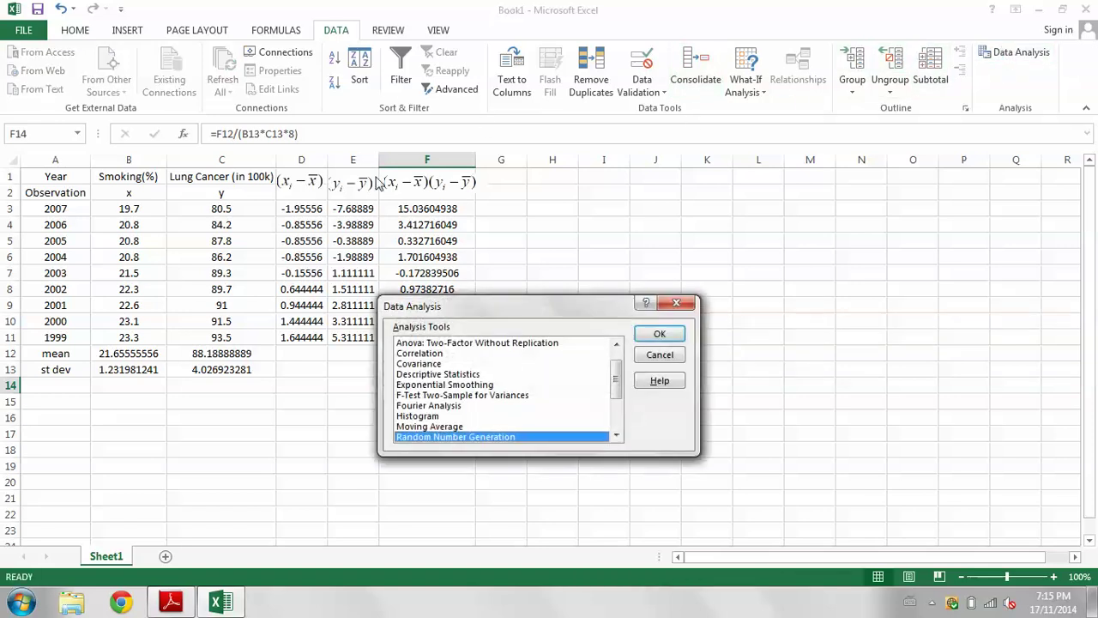
scroll(469, 416, down, 1)
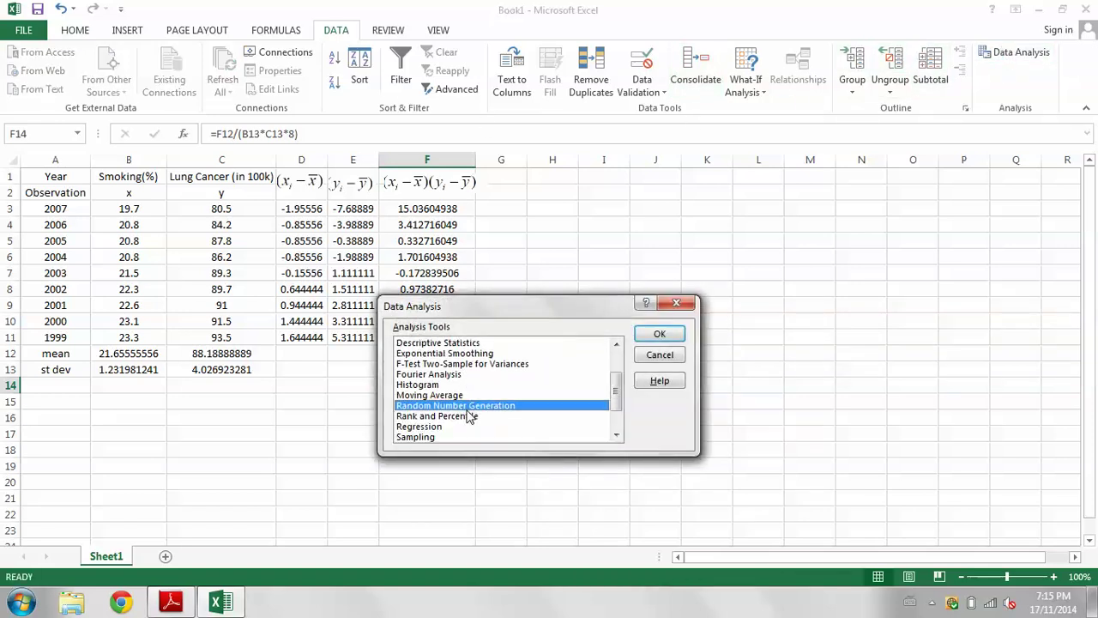
click(421, 426)
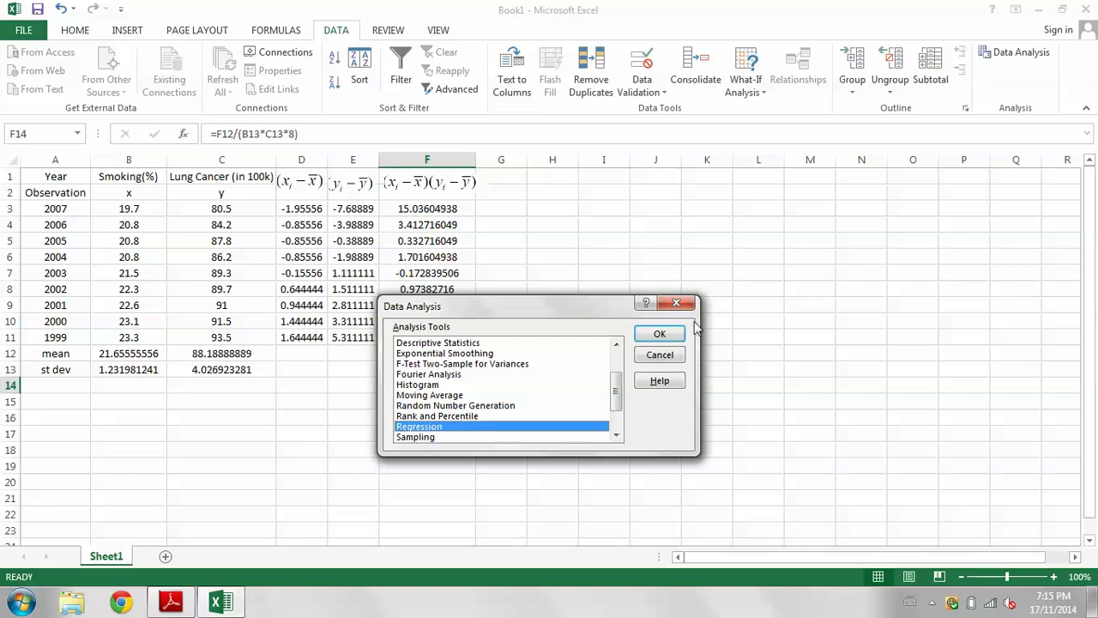
click(661, 335)
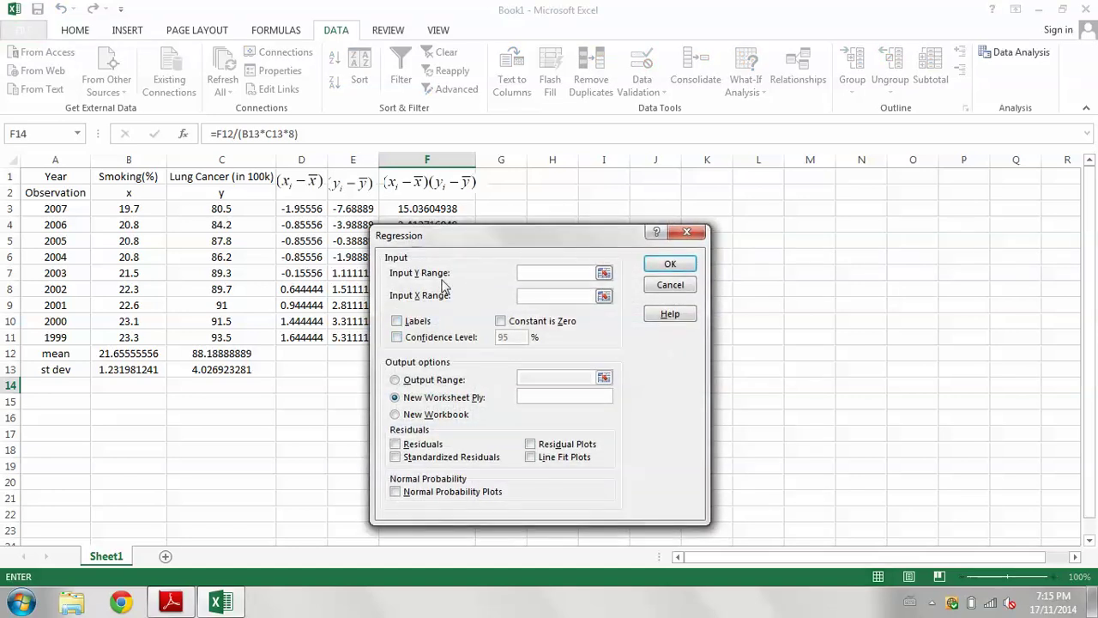
drag(476, 236, 639, 196)
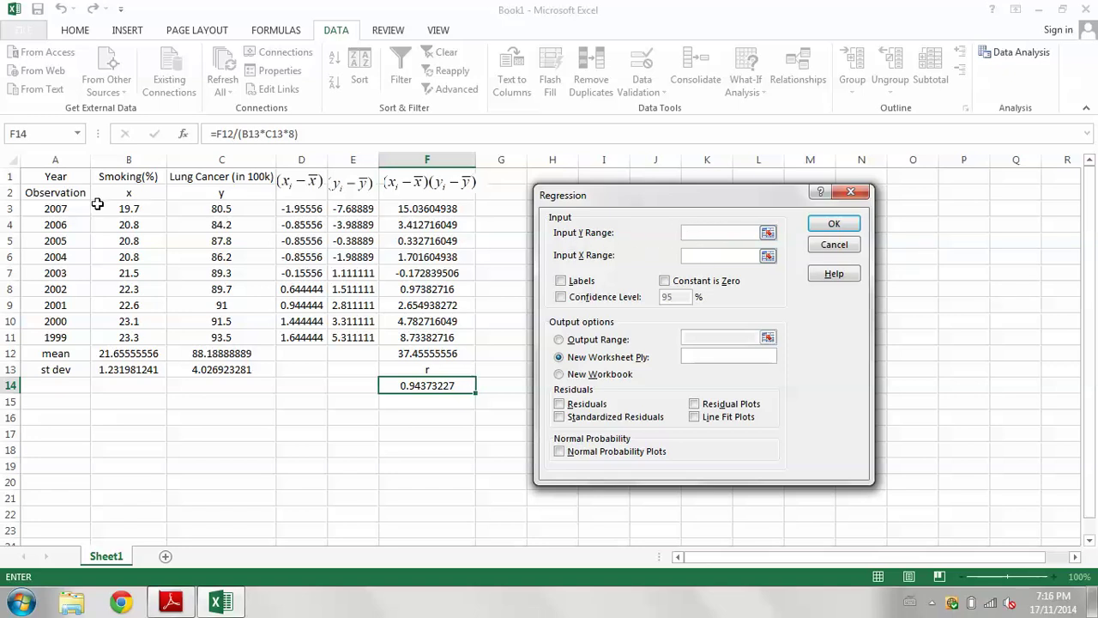
Set the regression's Y range to C3:C11, its X range to B3:B11 and the confidence level to 90%.
drag(221, 207, 239, 333)
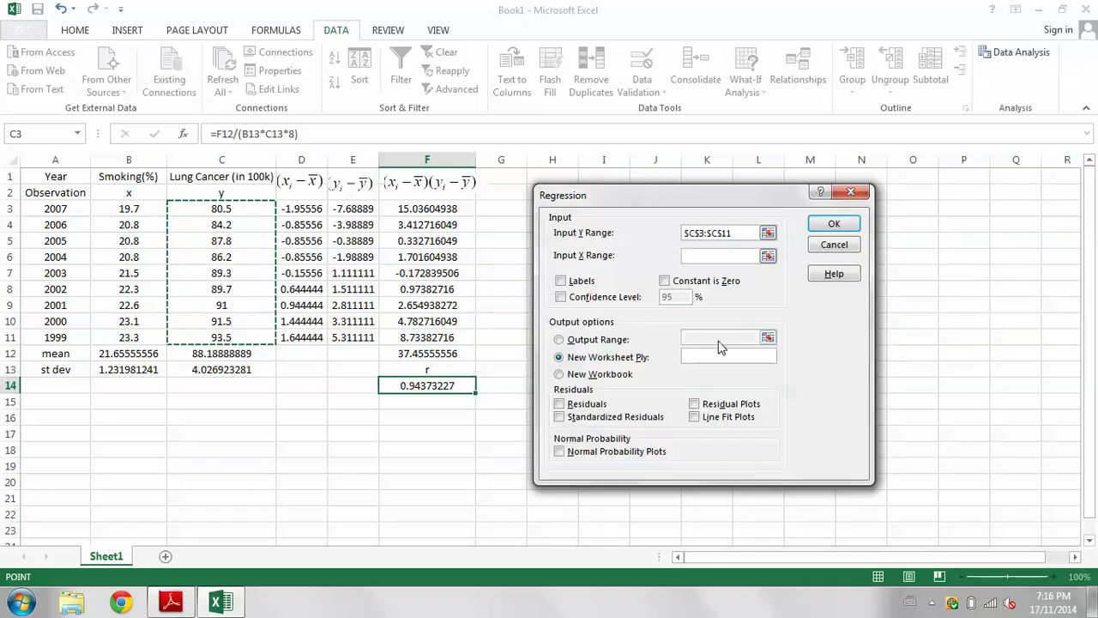
click(704, 255)
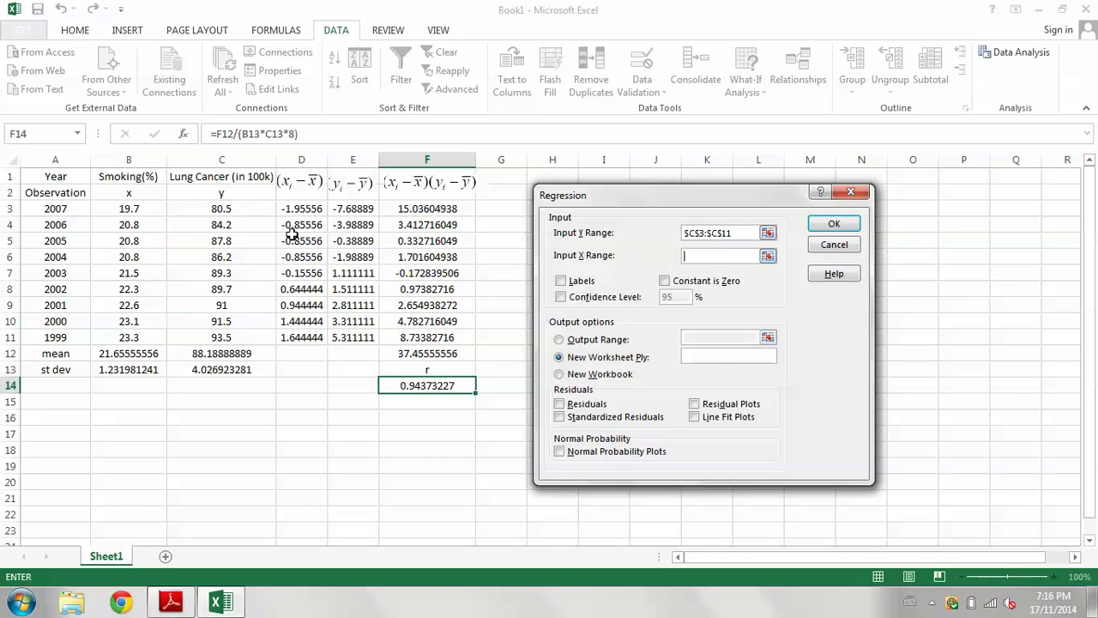
drag(127, 207, 127, 337)
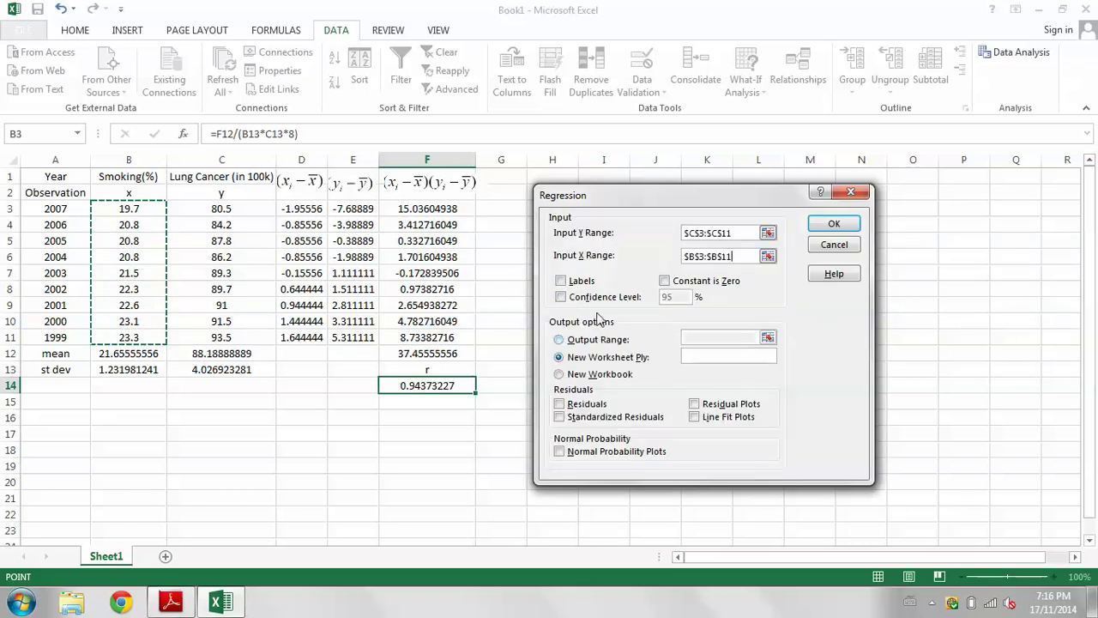
click(562, 298)
double_click(669, 297)
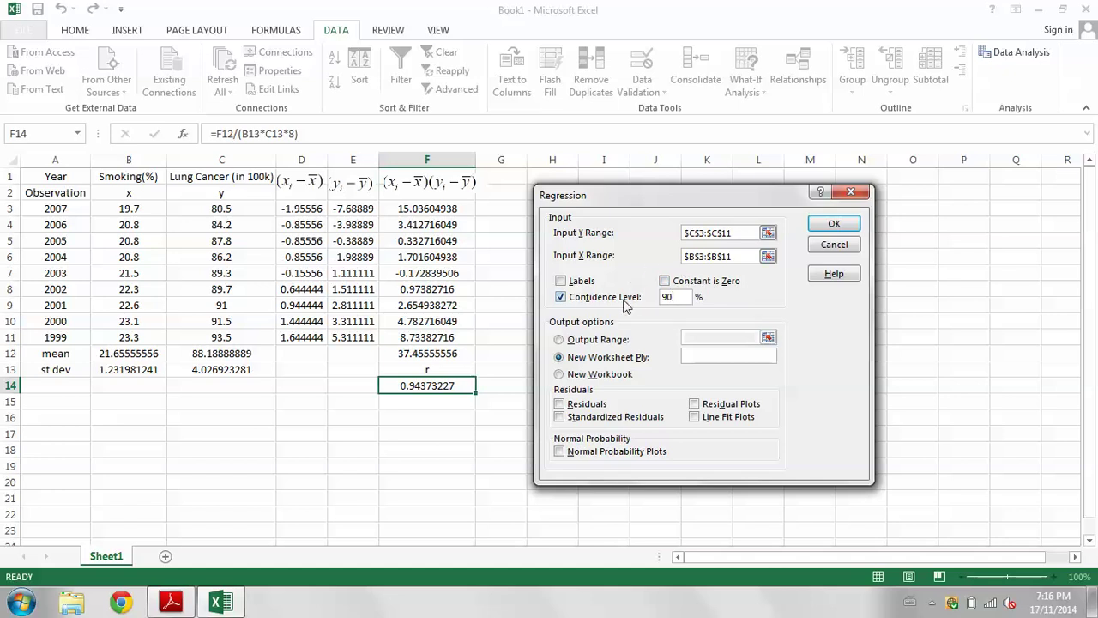
Review the table of regression terms in regression.pdf and return to the Regression dialog in Excel.
click(189, 605)
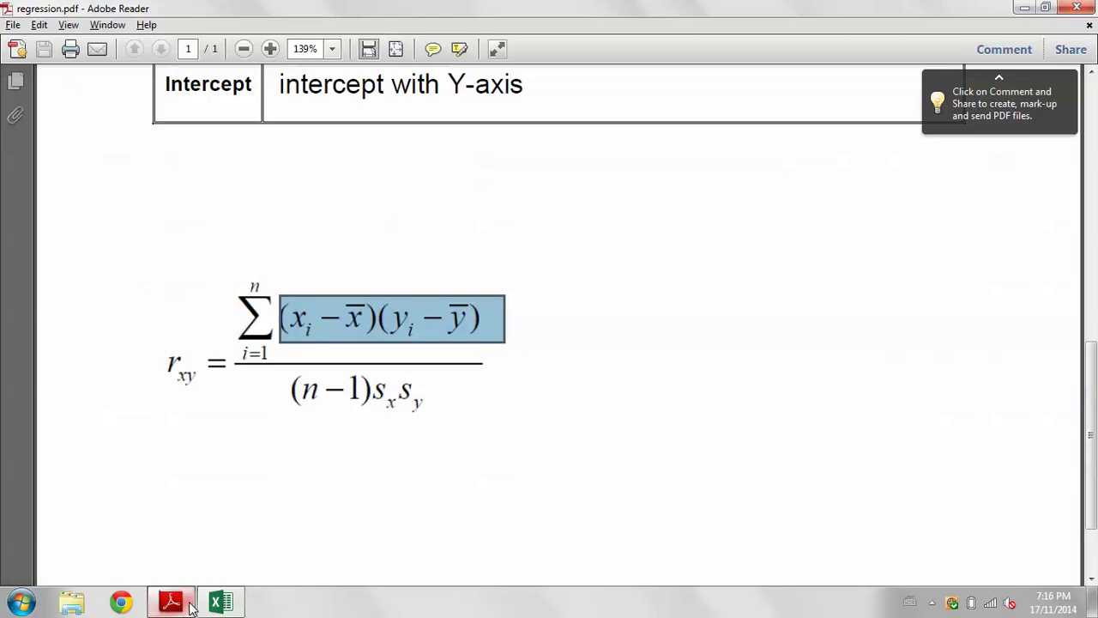
scroll(272, 437, up, 3)
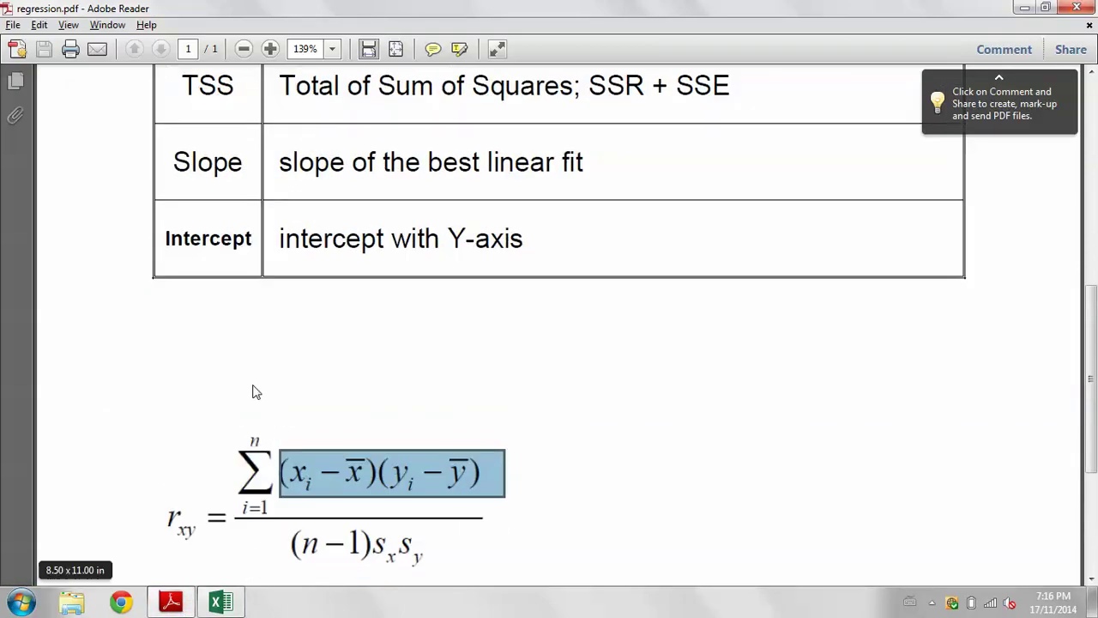
scroll(255, 392, up, 3)
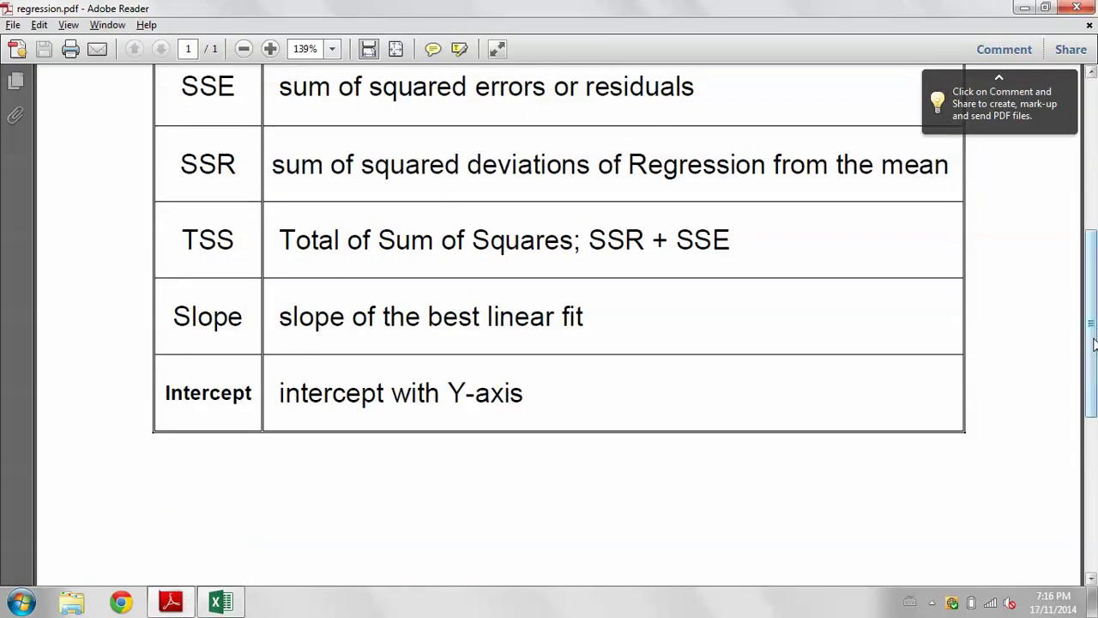
drag(1095, 343, 1095, 290)
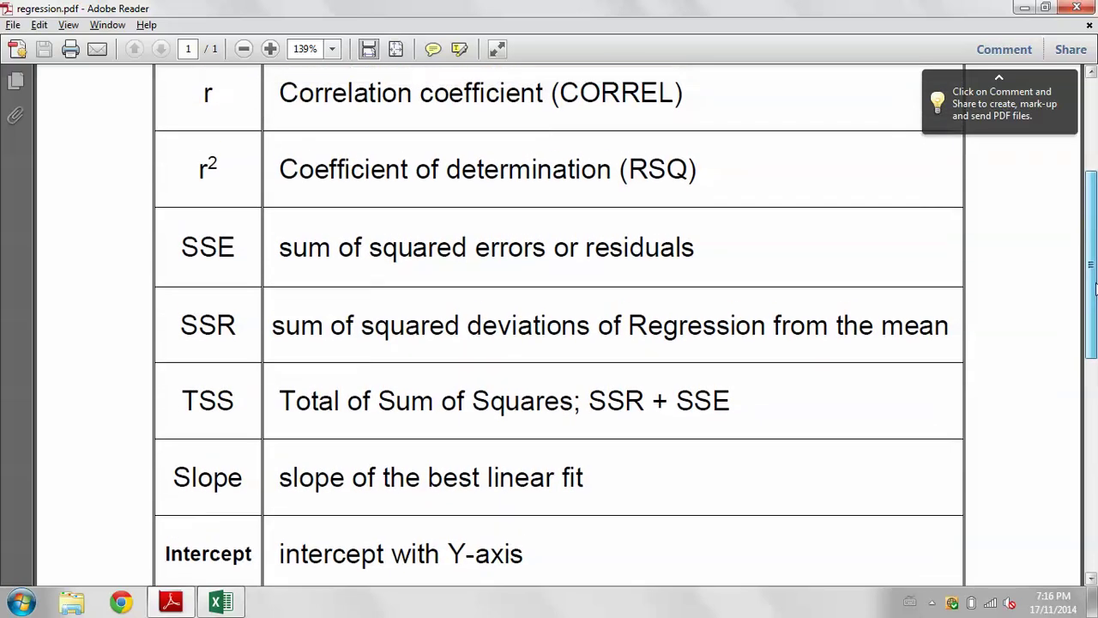
key(alt+Tab)
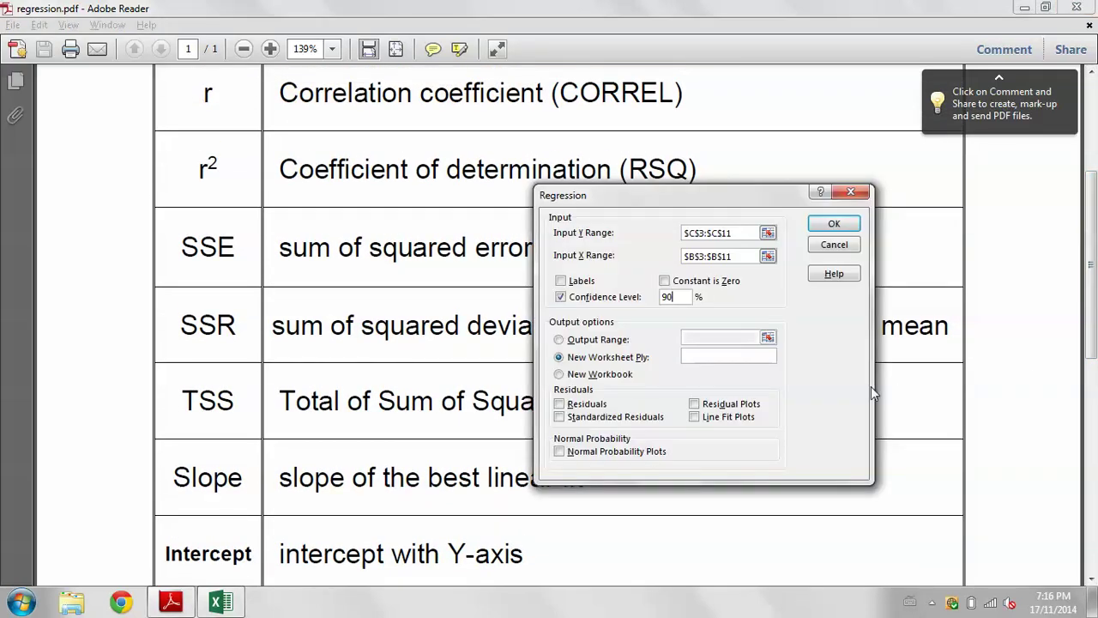
key(alt+Tab)
click(221, 601)
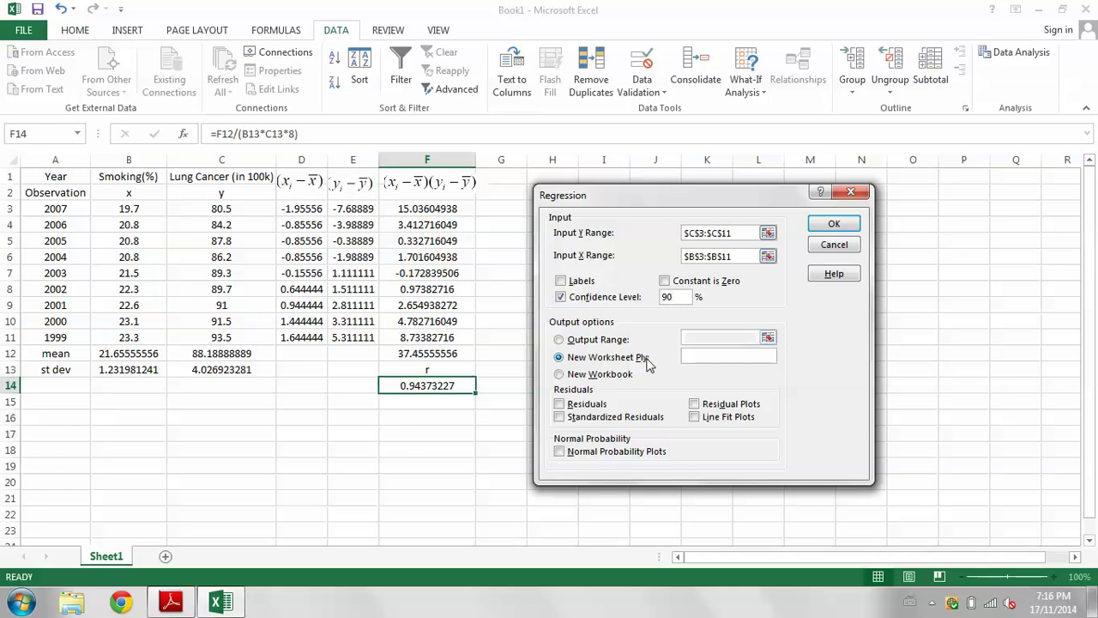
Run the regression into a new worksheet and widen column A of the summary output to fit its labels.
click(835, 226)
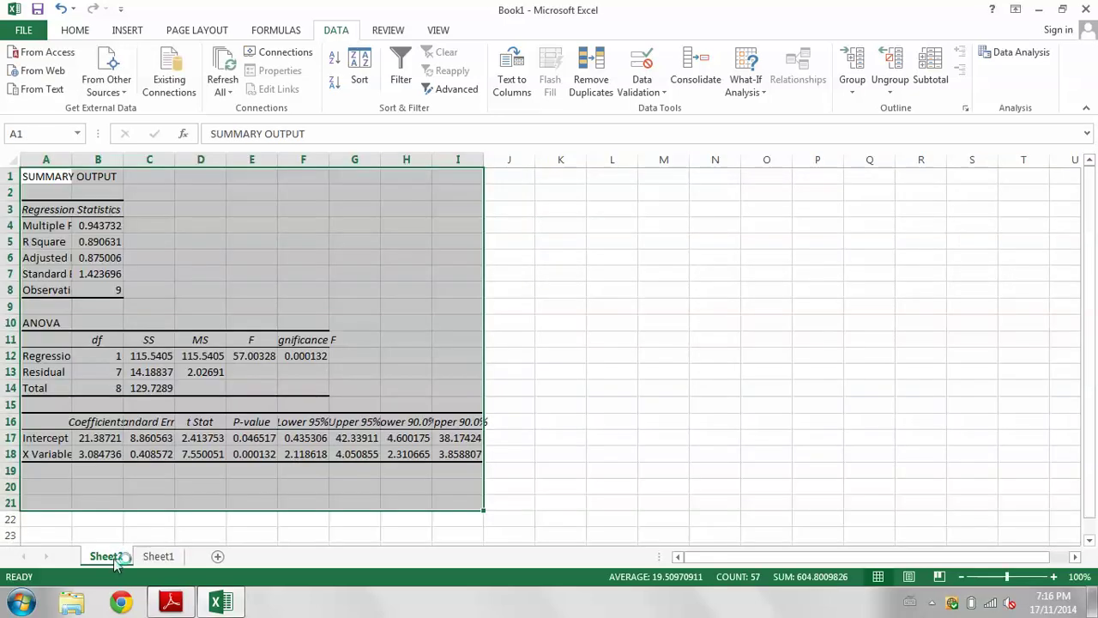
click(83, 259)
drag(72, 163, 132, 163)
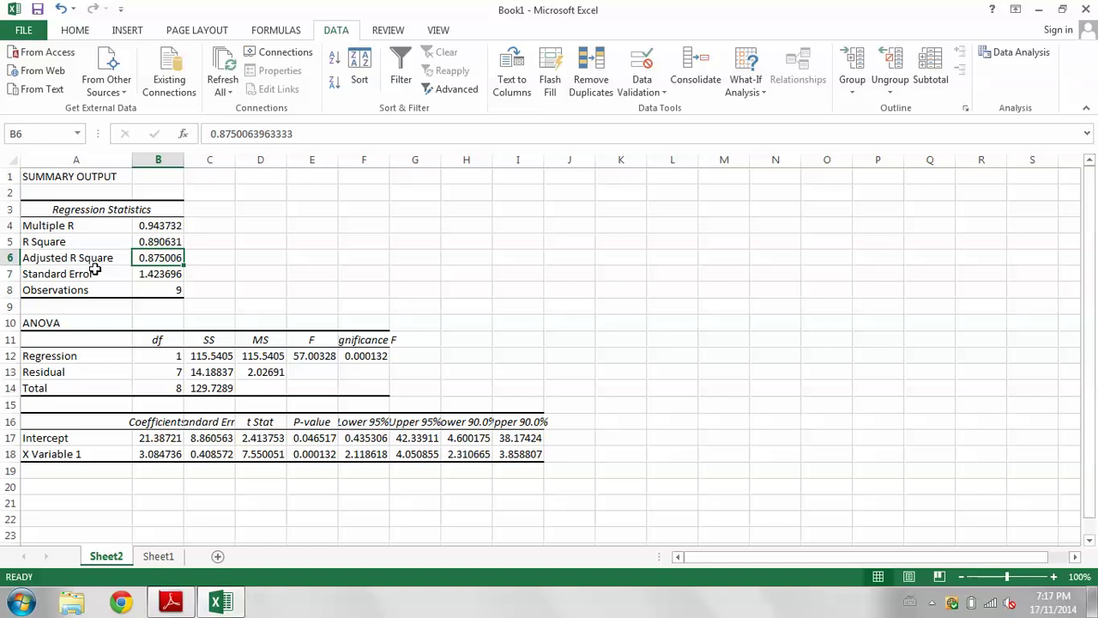
Examine the Multiple R label and its value in the Regression Statistics table.
click(56, 224)
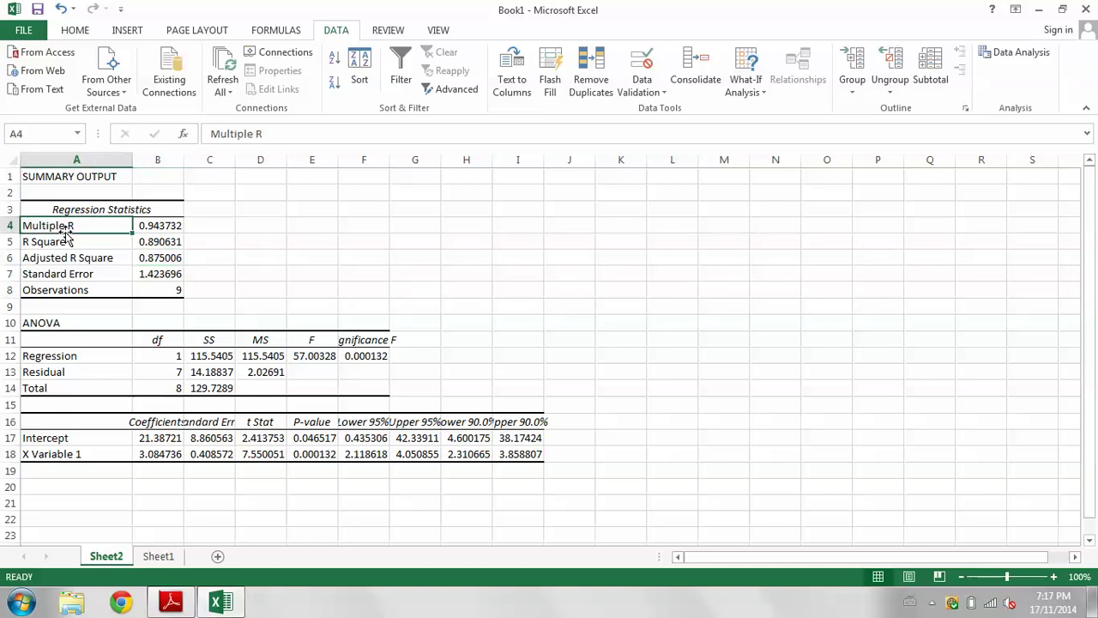
click(164, 227)
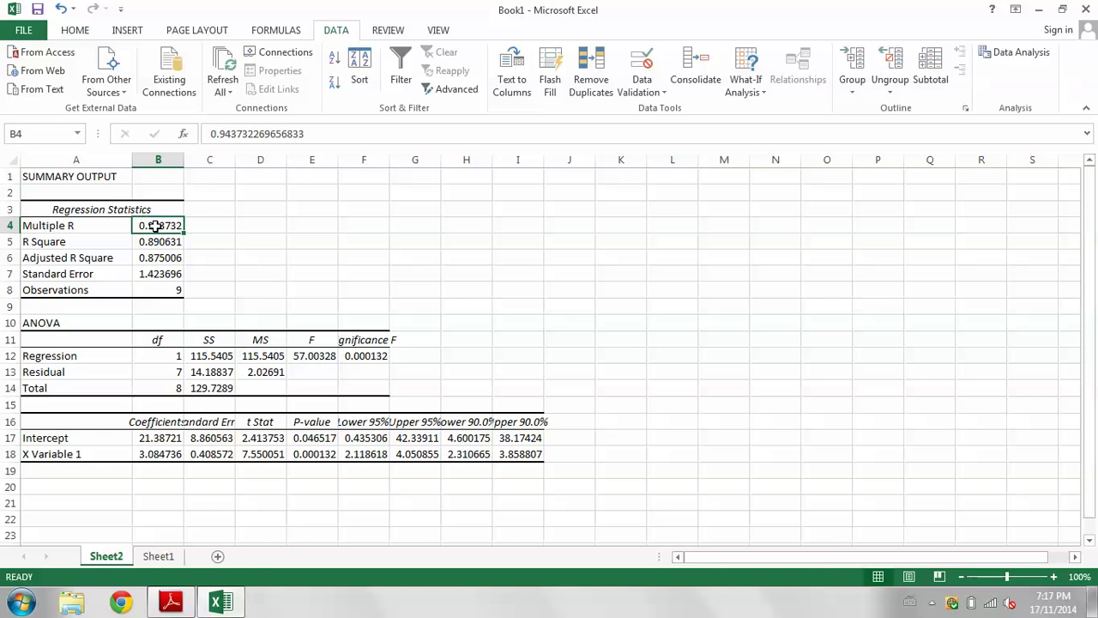
Compare Multiple R with the manually computed r on Sheet1, and review R Square, Adjusted R Square and Observations on Sheet2.
click(167, 559)
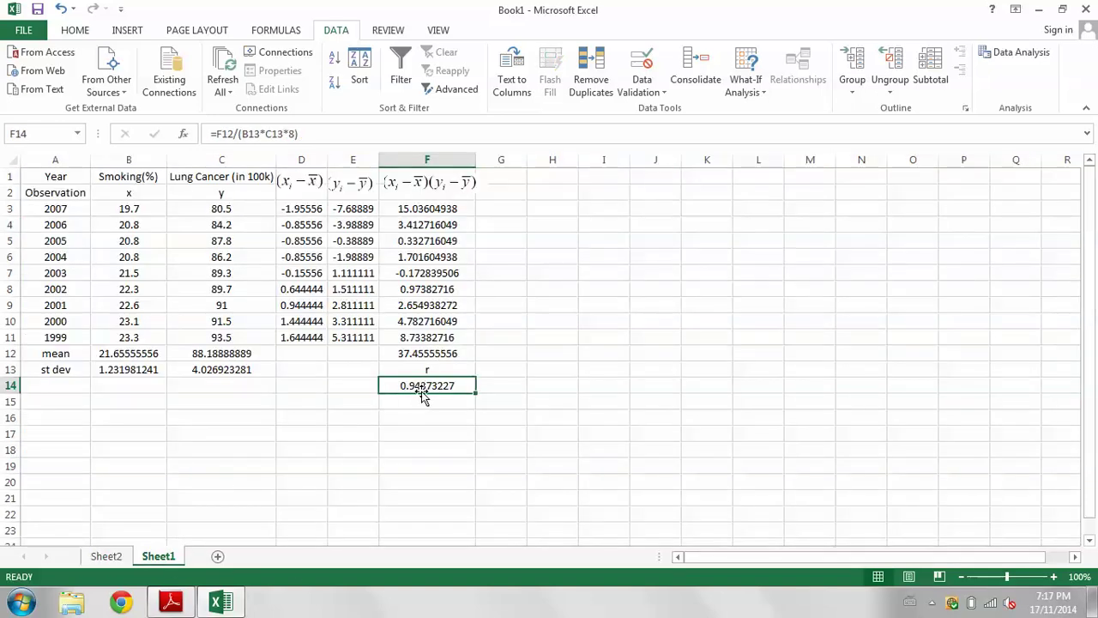
click(114, 559)
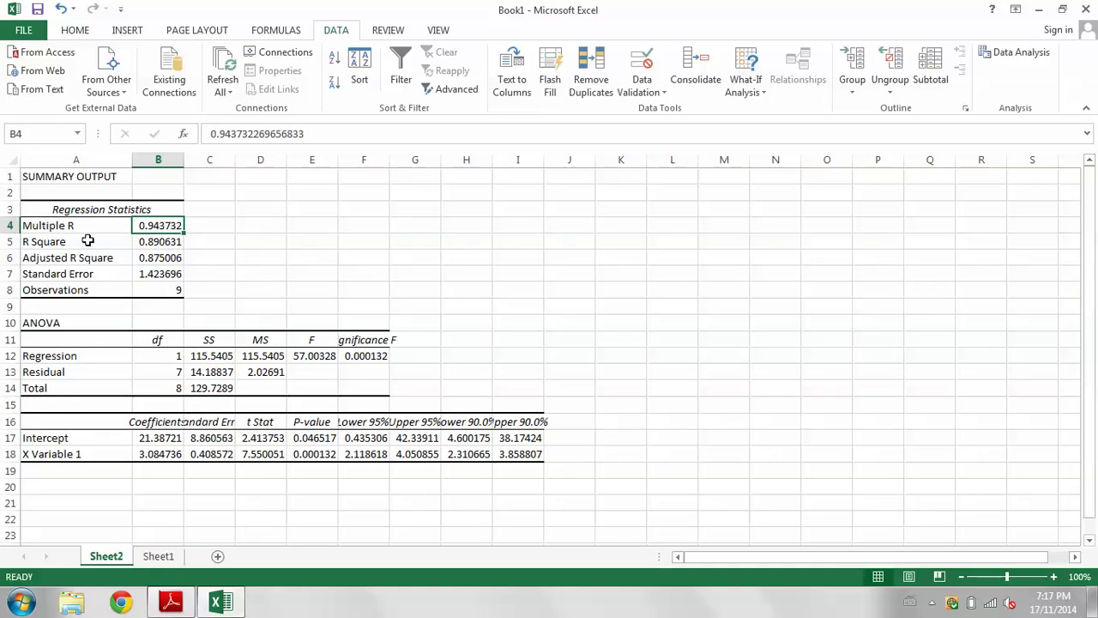
click(150, 242)
click(155, 257)
click(153, 243)
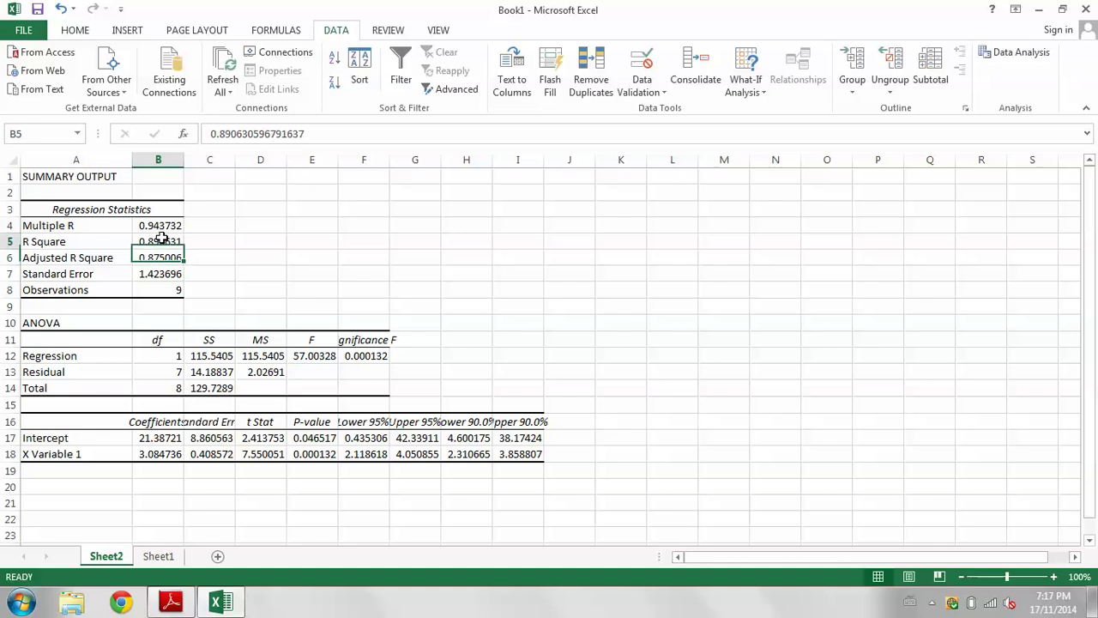
click(167, 290)
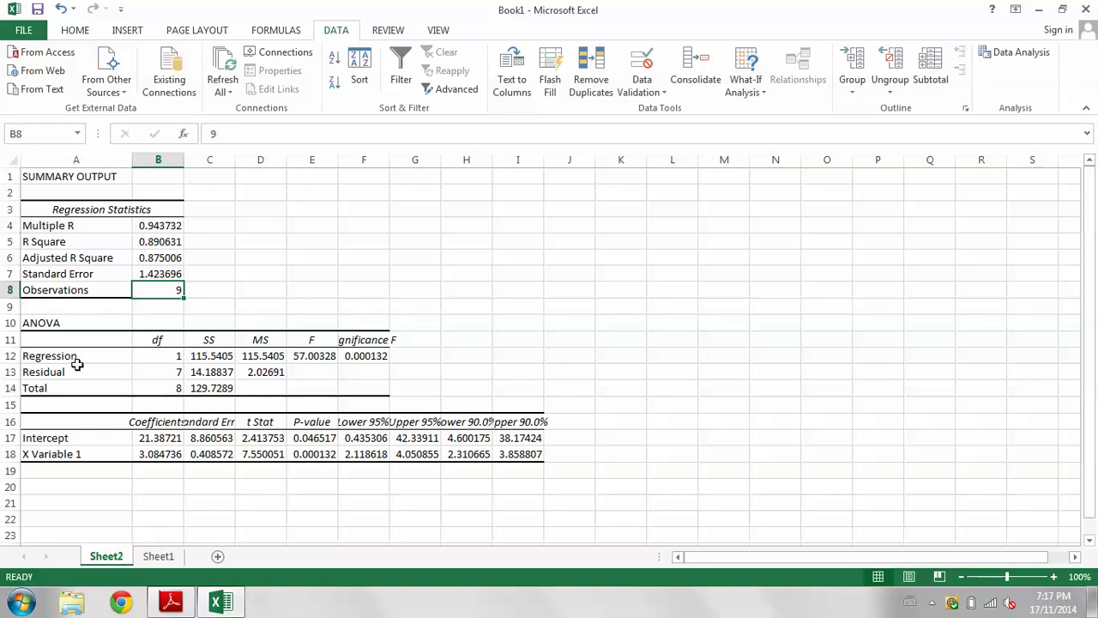
Examine the regression, residual and total sums of squares in the ANOVA table and the Intercept and X Variable 1 coefficients.
click(212, 359)
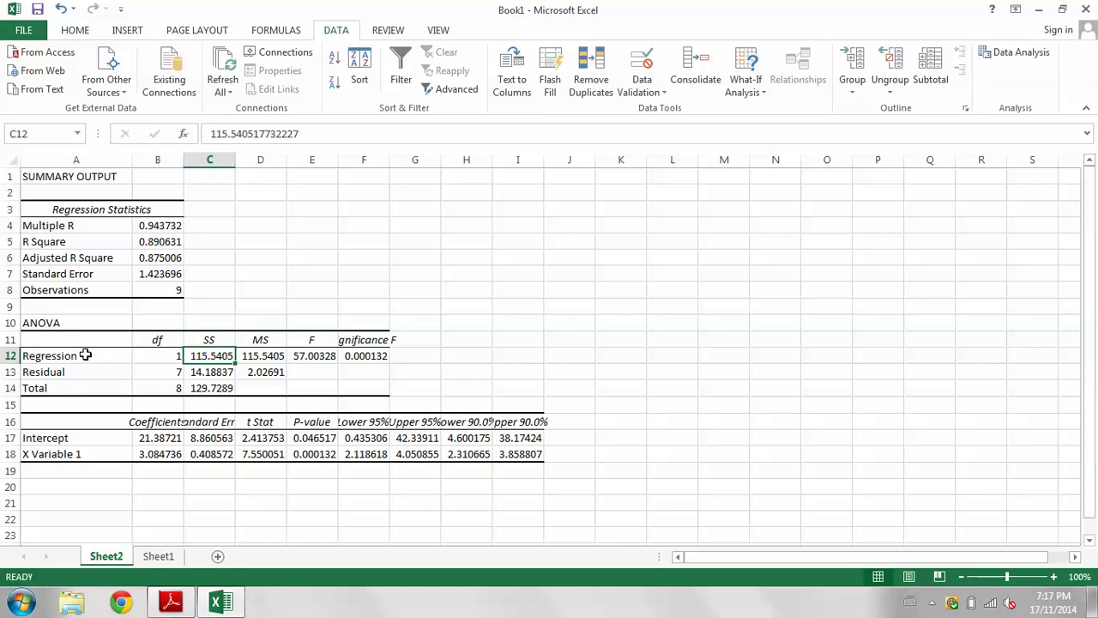
click(221, 376)
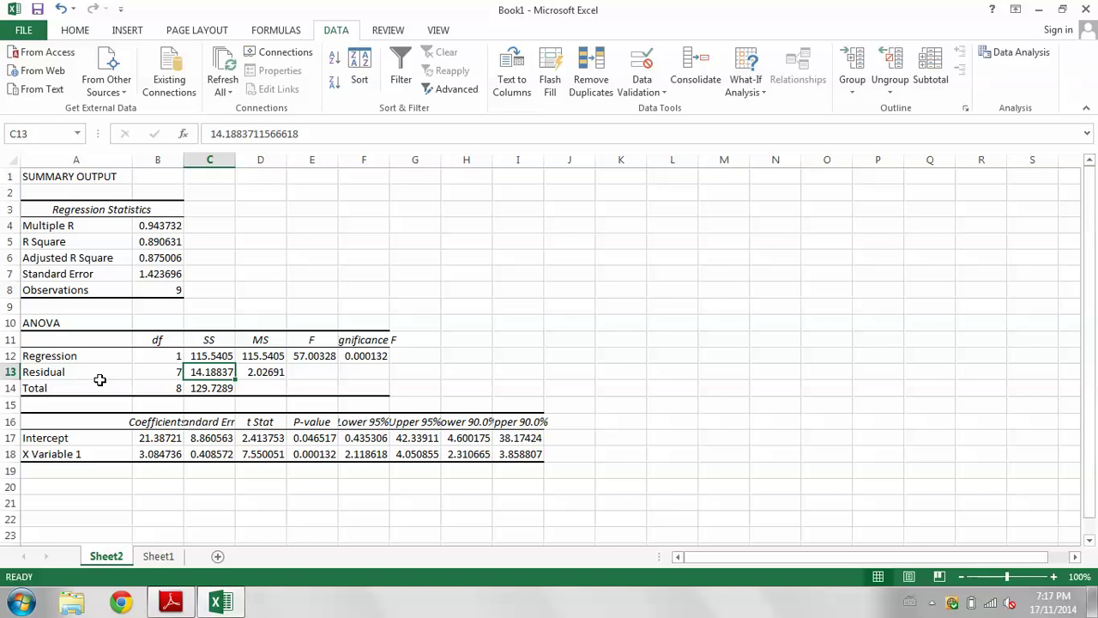
click(221, 388)
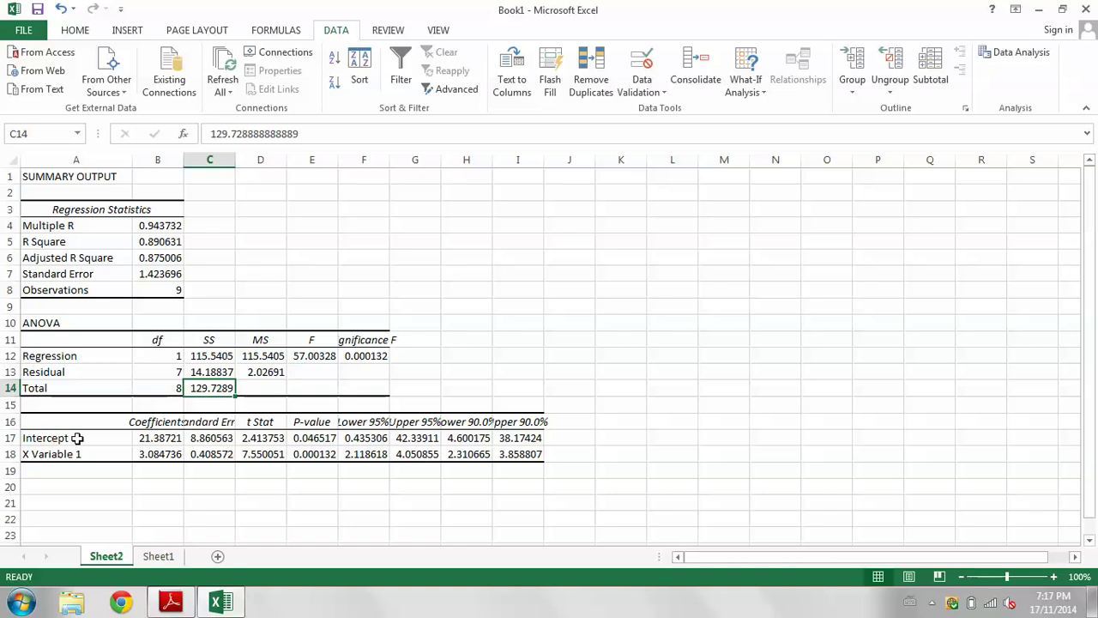
click(157, 439)
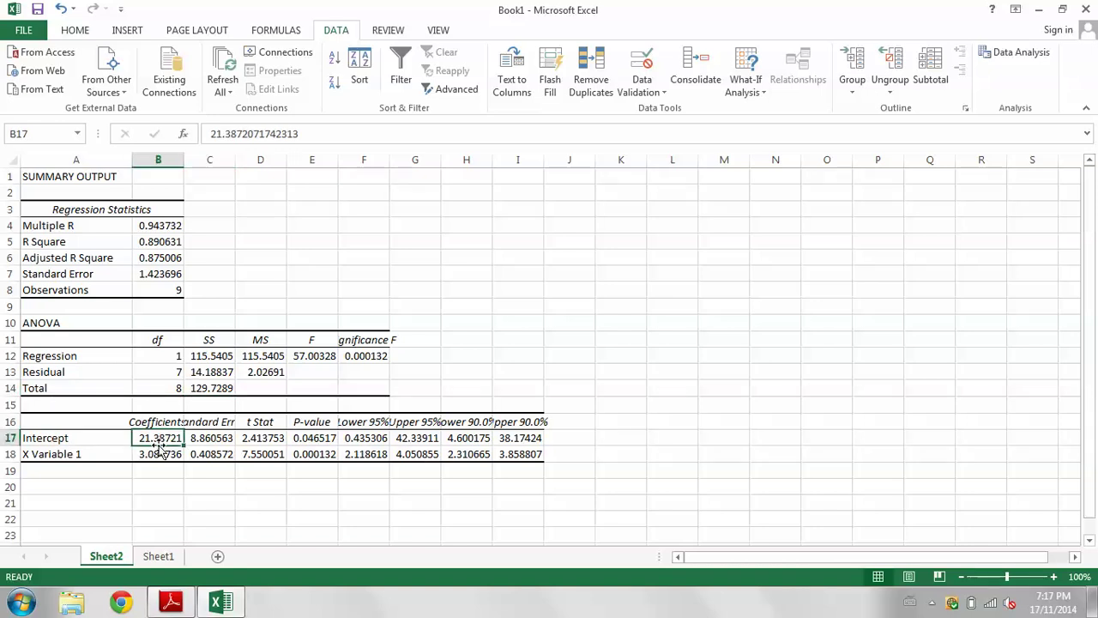
click(162, 455)
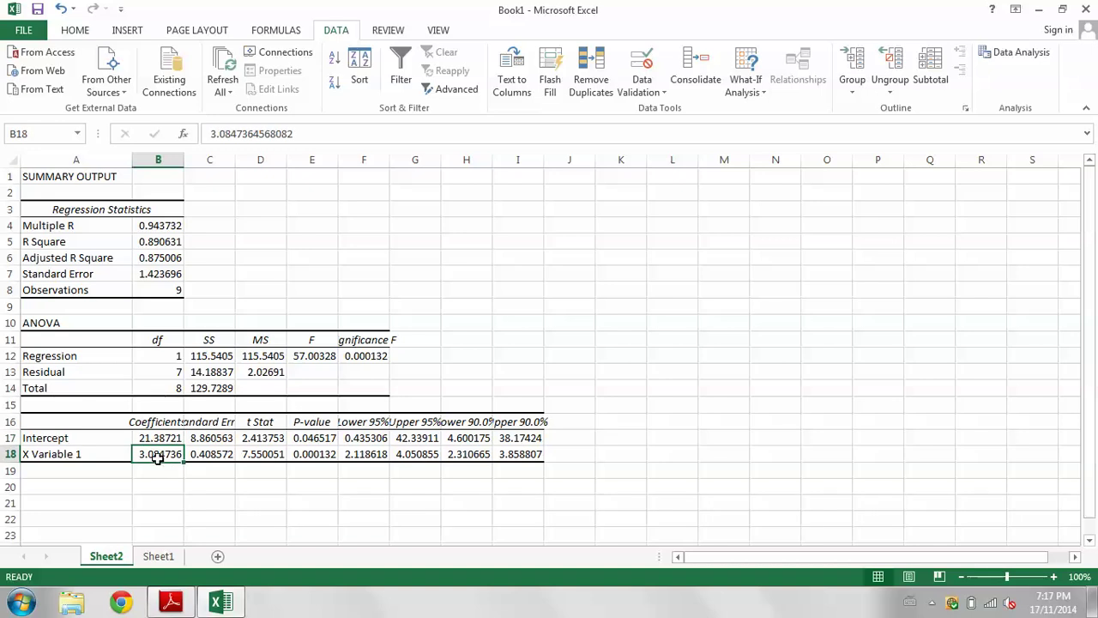
Widen columns F to I so the 95% and 90% confidence-limit headings fit, and check the X Variable 1 coefficient.
click(371, 439)
drag(390, 163, 395, 166)
double_click(393, 163)
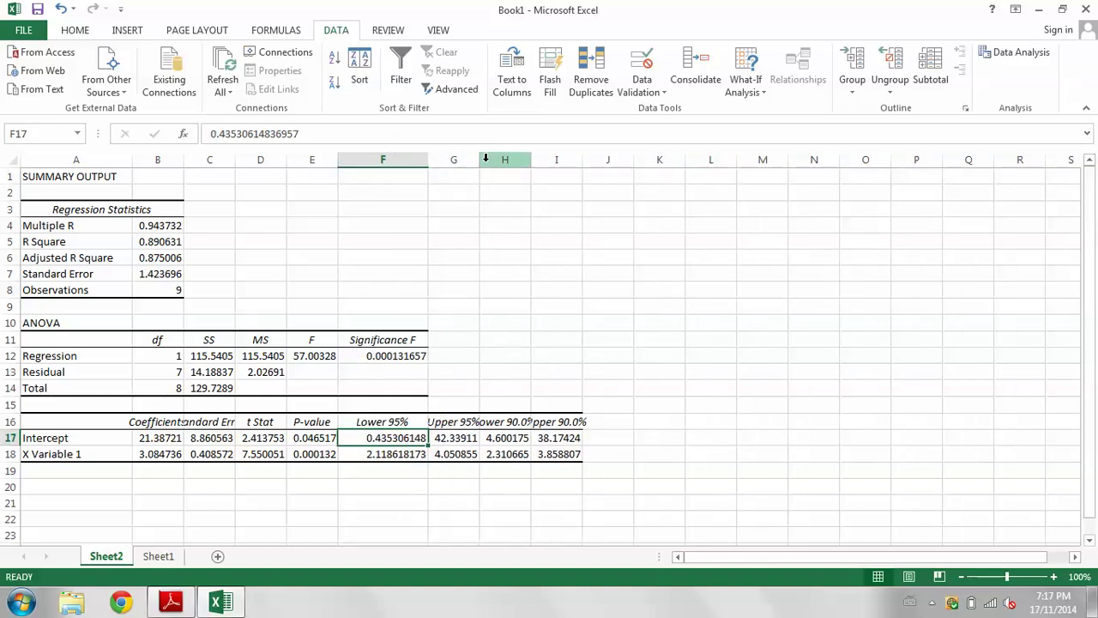
drag(479, 161, 521, 164)
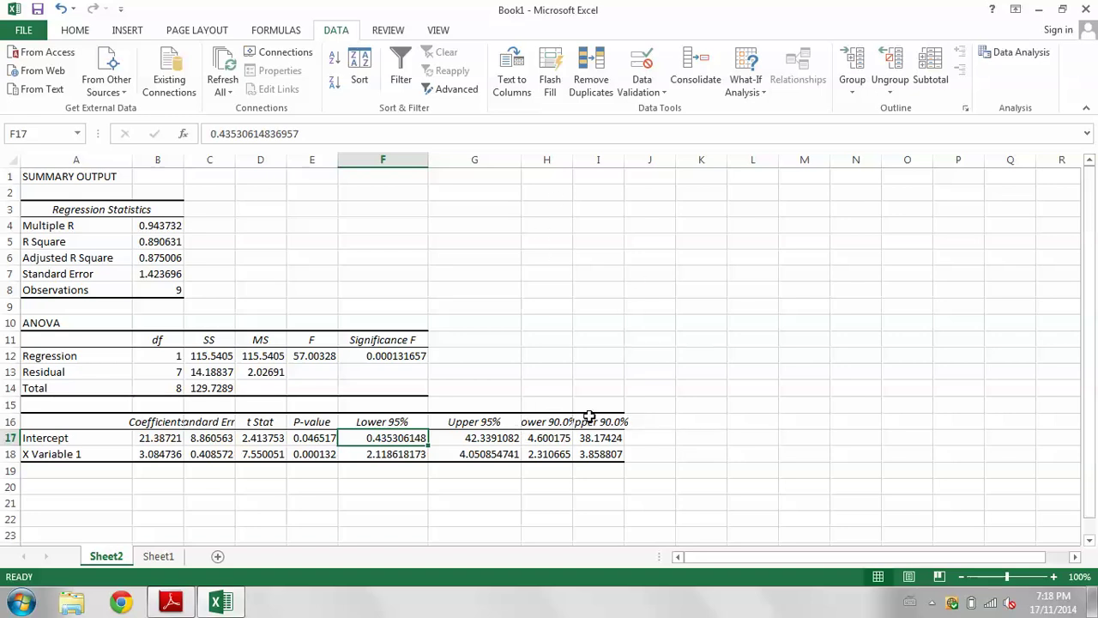
drag(572, 161, 615, 166)
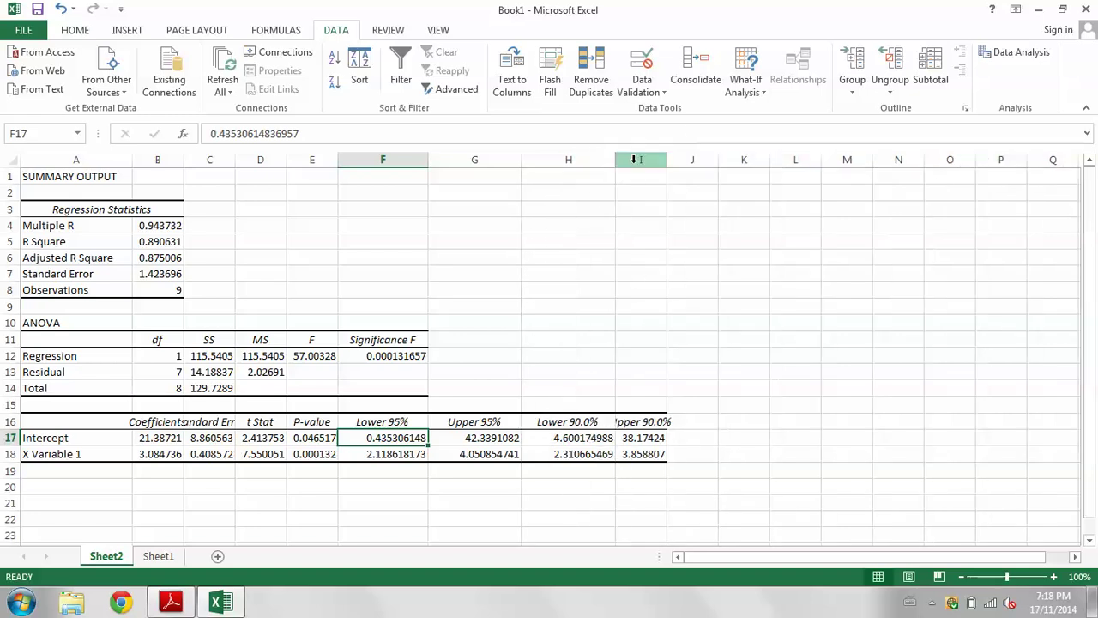
click(678, 174)
drag(664, 159, 700, 161)
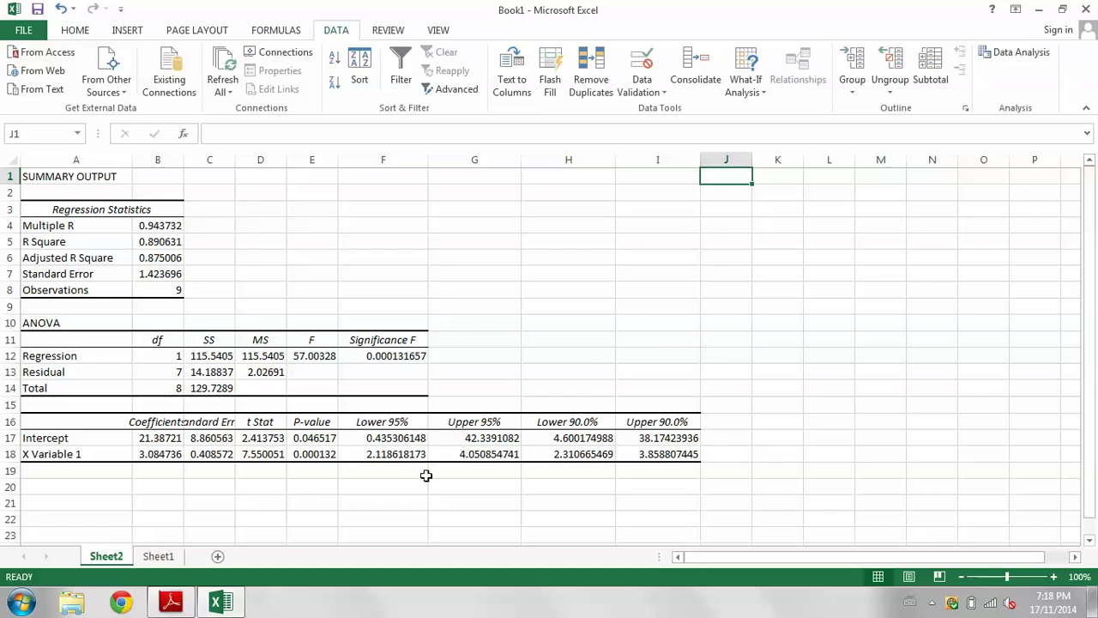
click(161, 456)
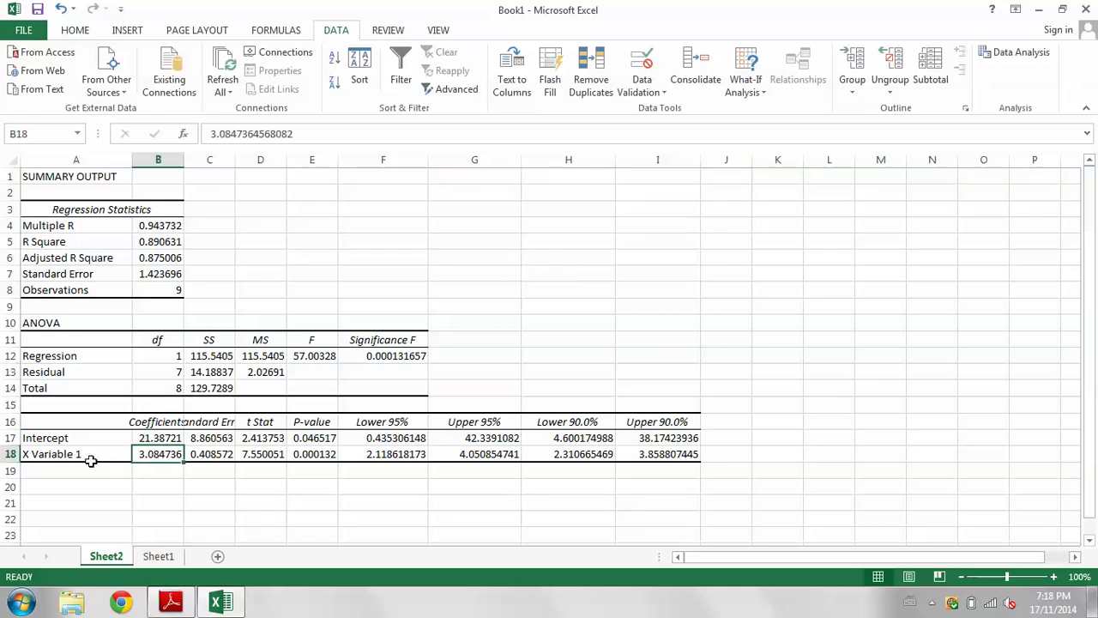
click(43, 456)
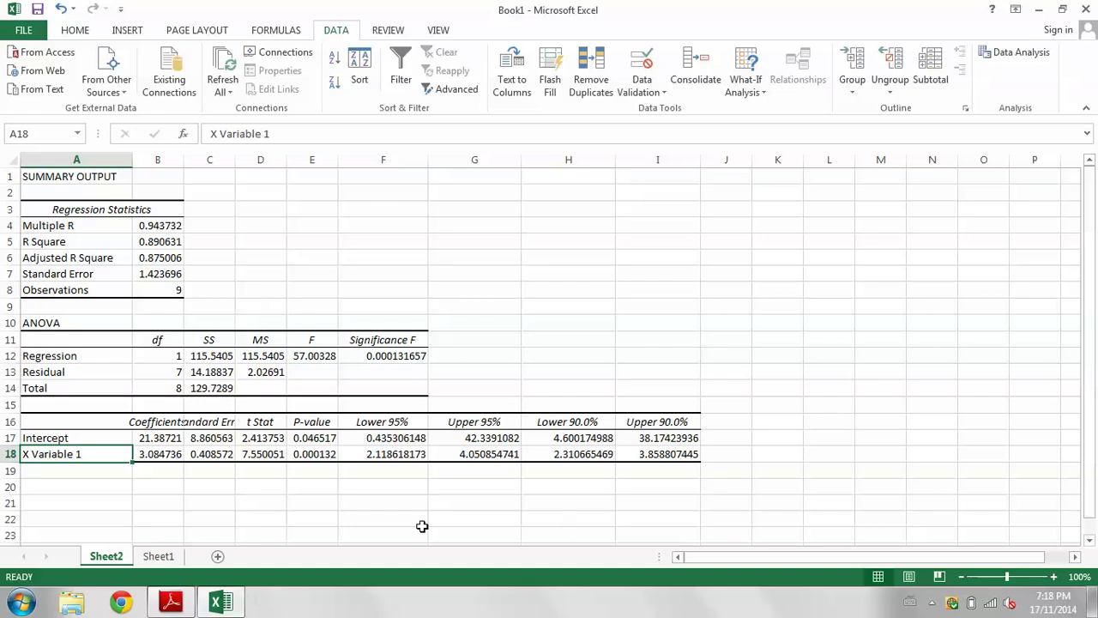
Insert a markers-only scatter chart of the smoking and lung cancer data in Sheet1 B3:C11 and place it beside the table.
click(158, 558)
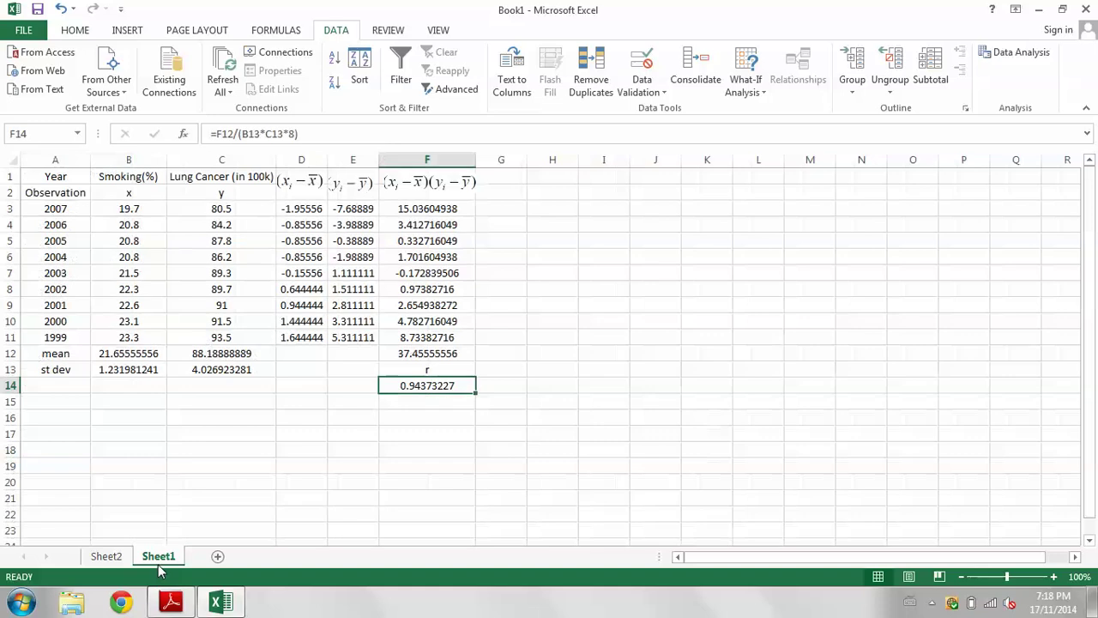
drag(135, 207, 192, 255)
click(188, 239)
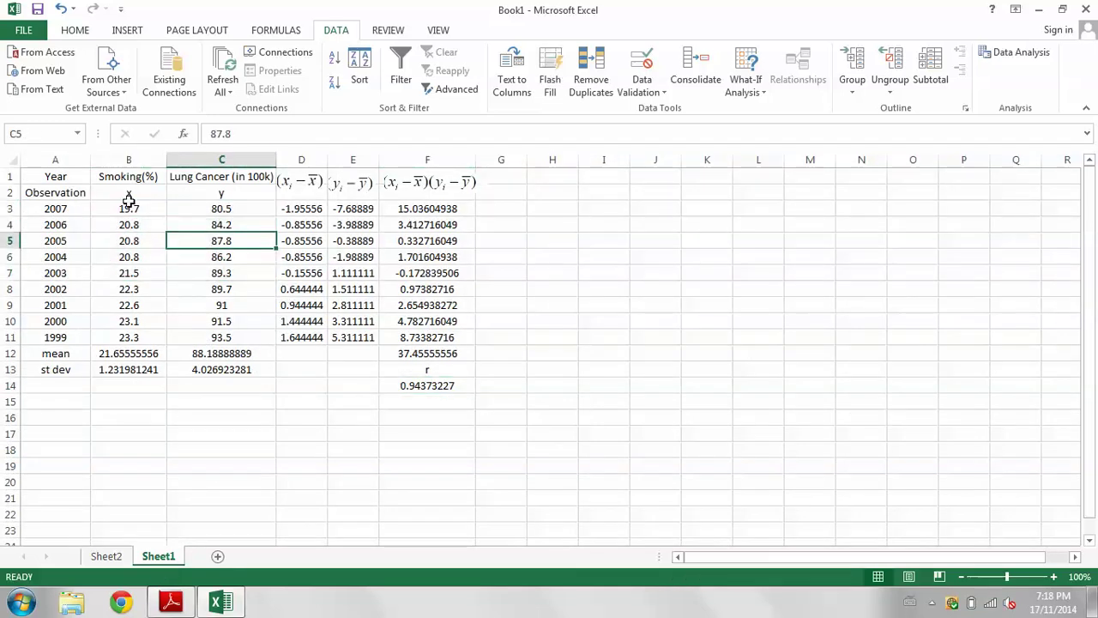
drag(127, 207, 200, 339)
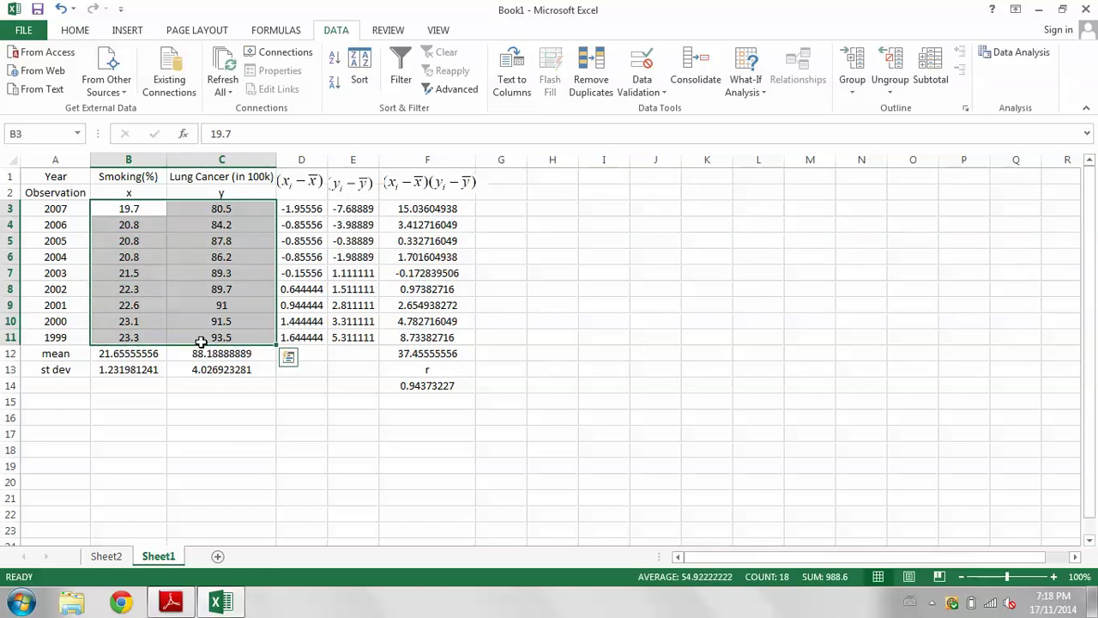
click(120, 31)
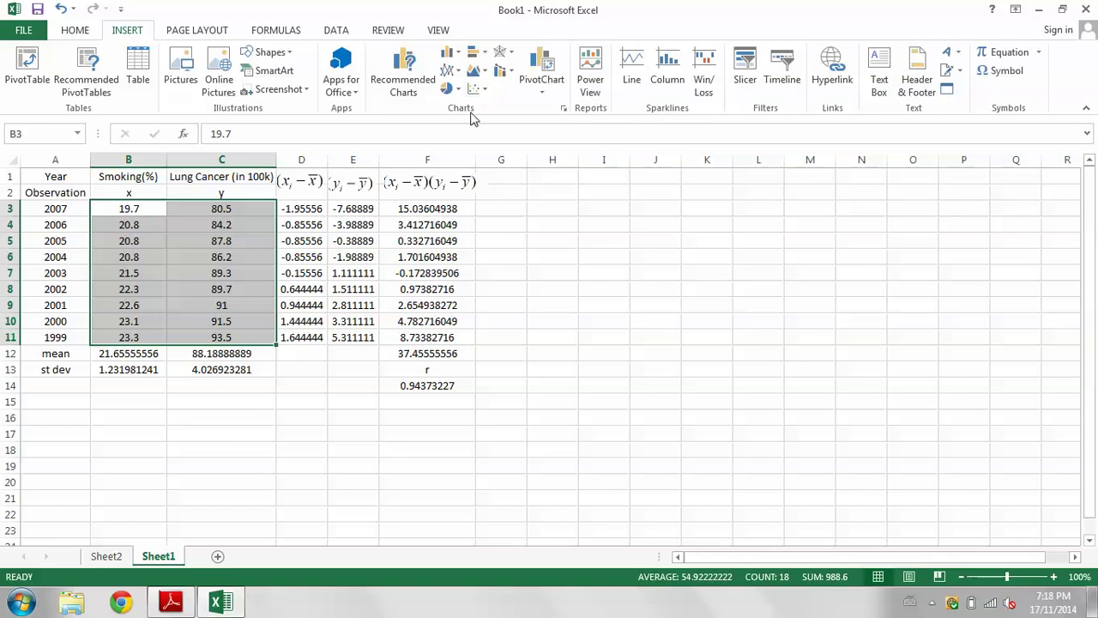
click(486, 90)
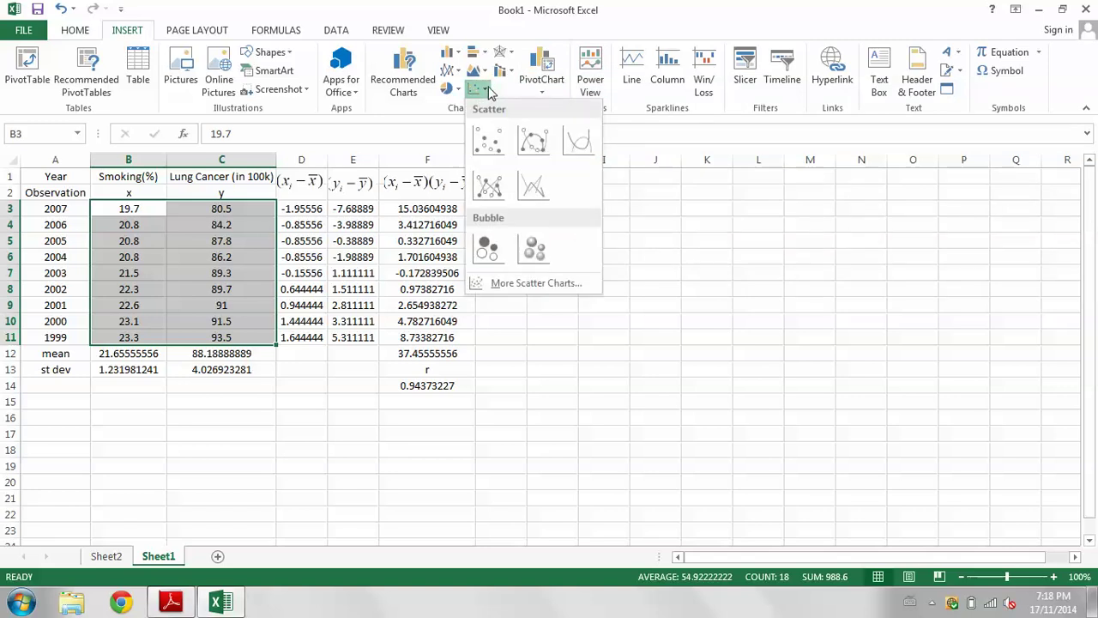
click(491, 144)
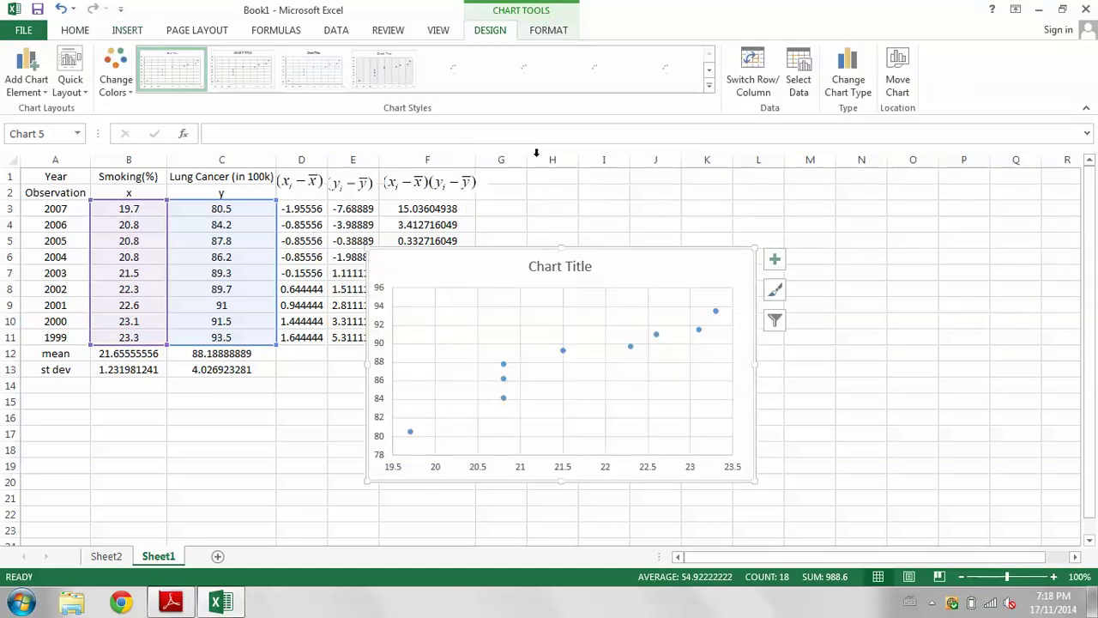
drag(617, 272, 796, 250)
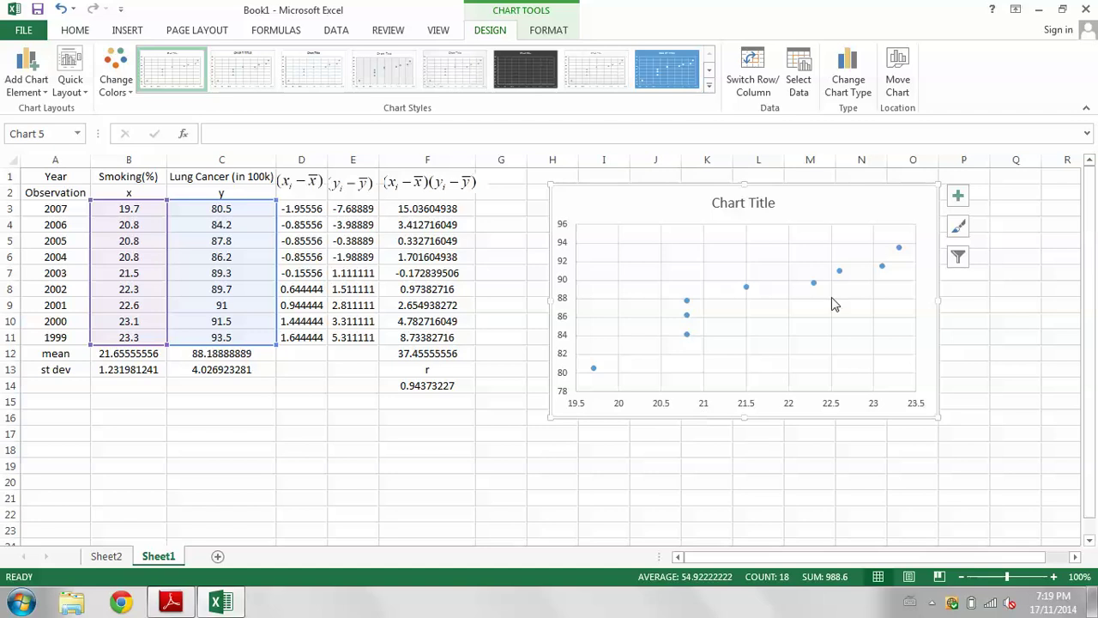
Add axis titles to the scatter chart, naming the horizontal axis "smoking" and the vertical axis "cancer".
click(959, 196)
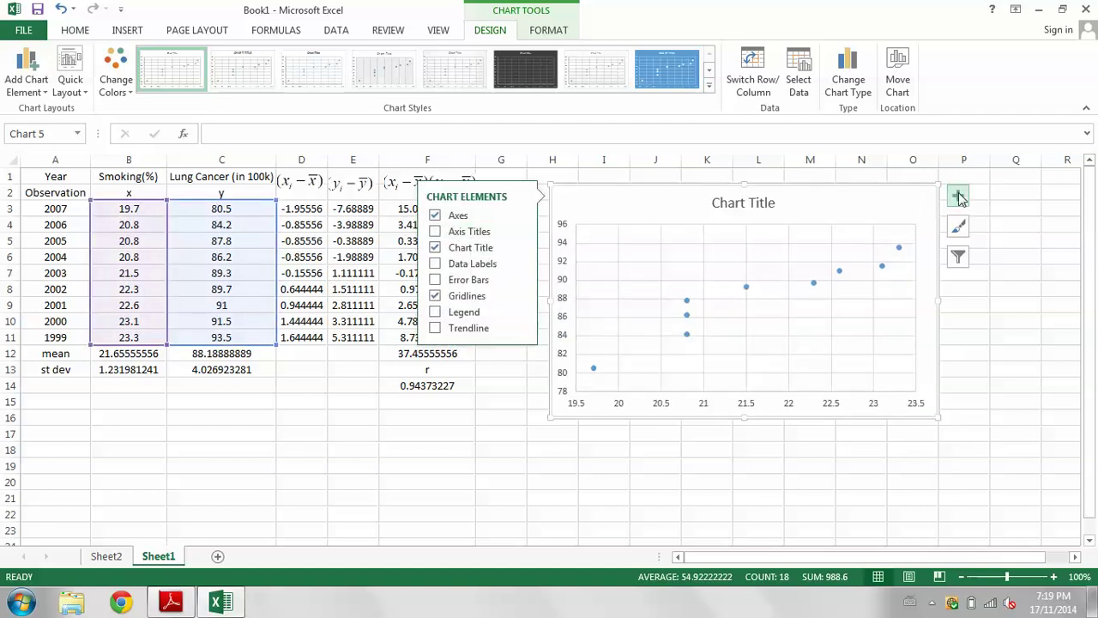
click(435, 233)
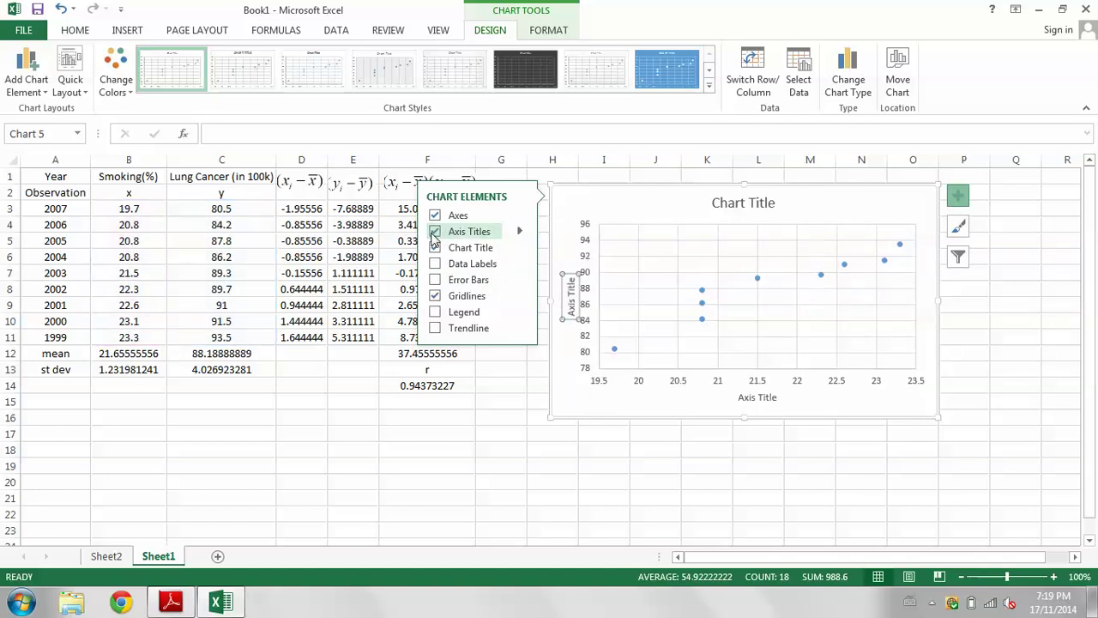
click(764, 398)
triple_click(764, 397)
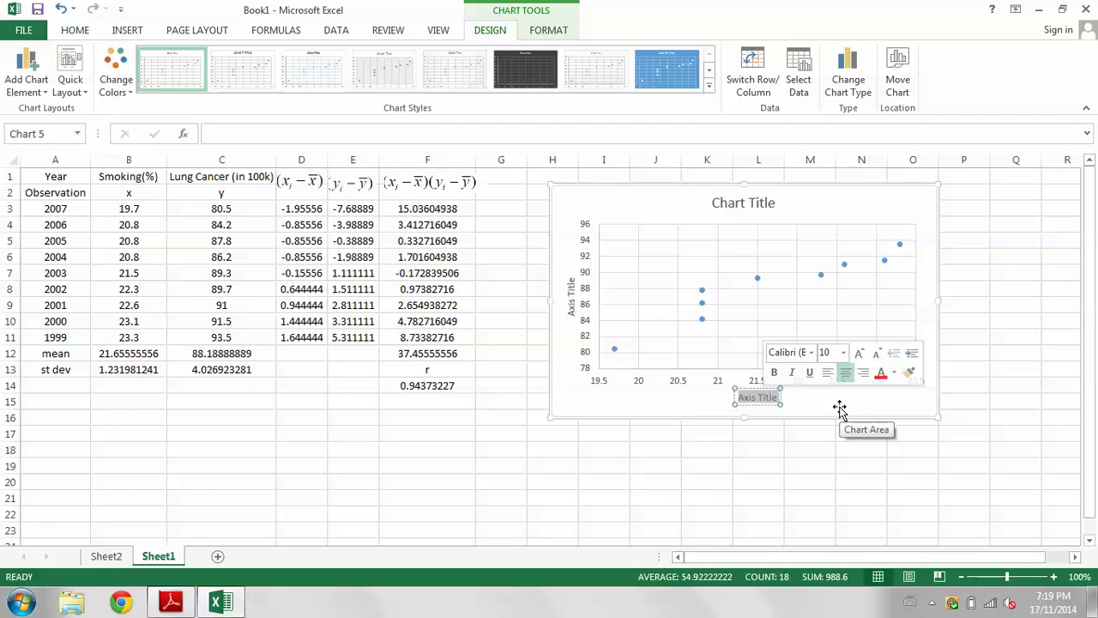
text(smoking)
click(574, 296)
triple_click(574, 296)
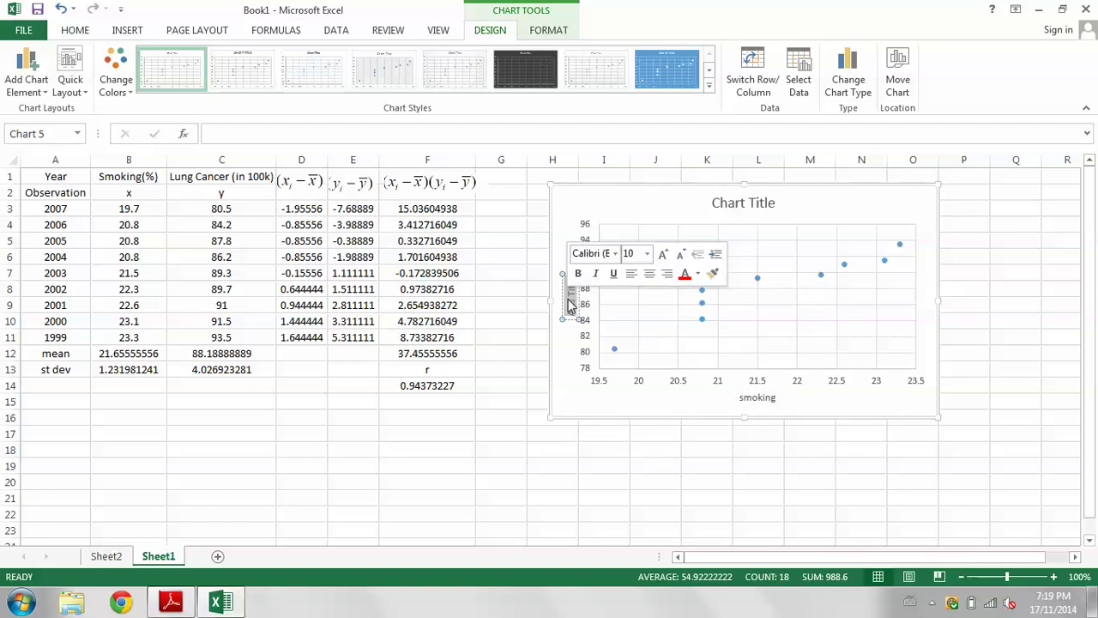
text(cancer)
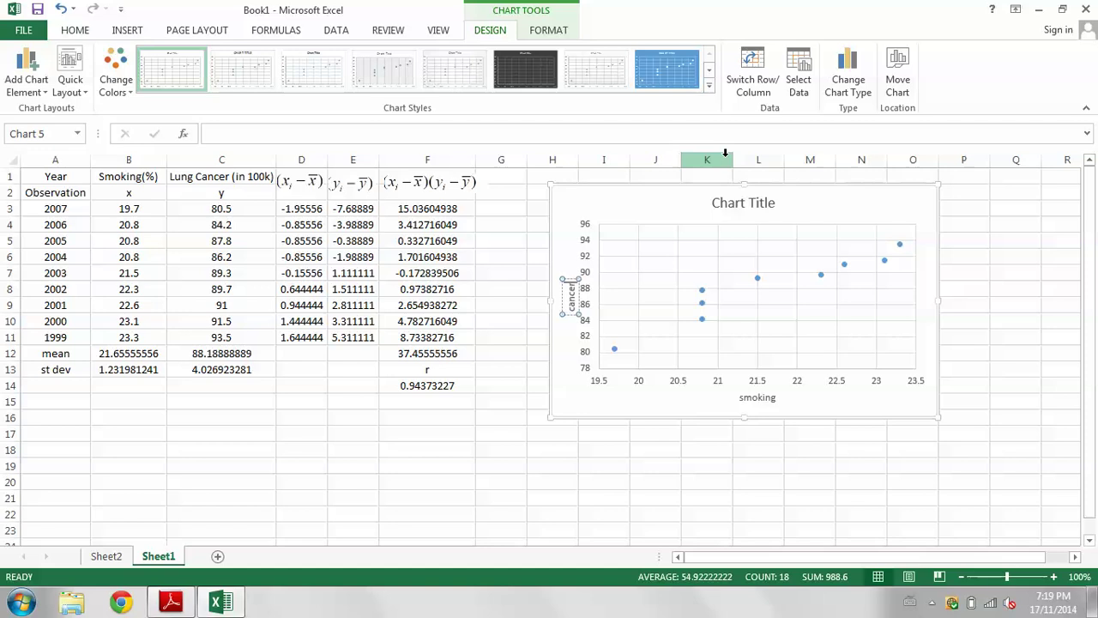
Replace the scatter chart's title with "smoking & cancer".
click(763, 206)
double_click(761, 210)
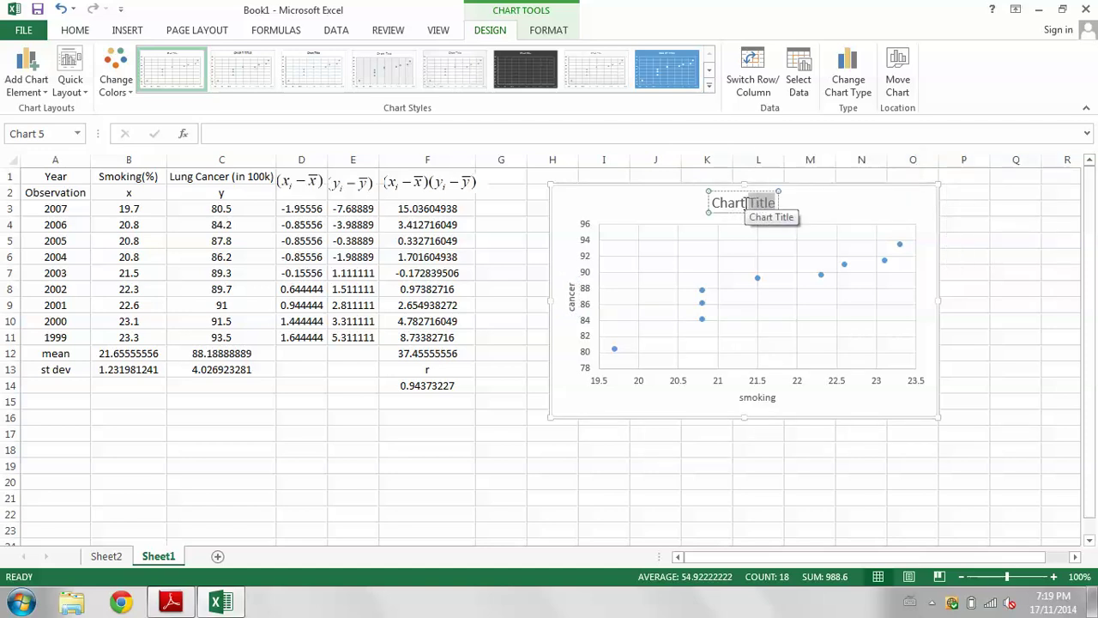
key(BackSpace)
key(BackSpace)
key(BackSpace)
key(BackSpace)
key(BackSpace)
key(BackSpace)
key(BackSpace)
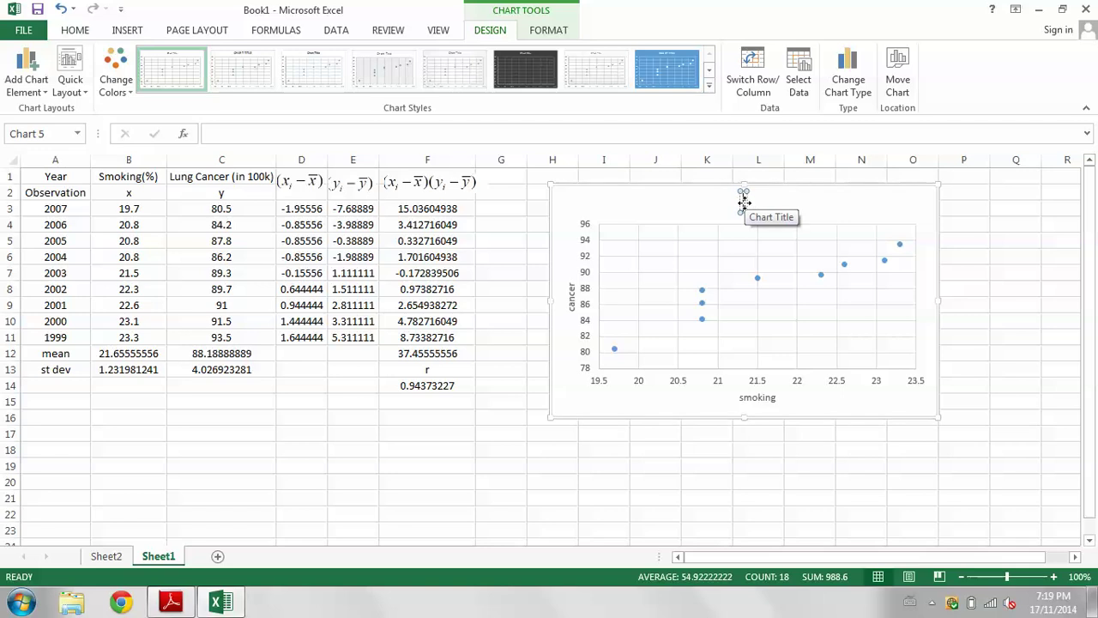
text(smokin)
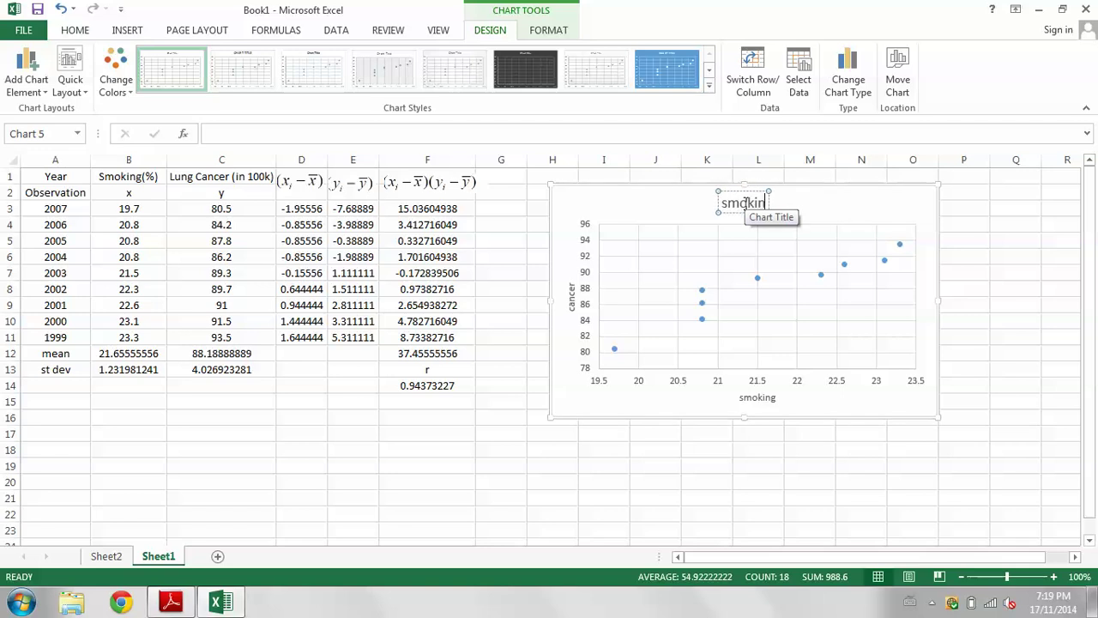
text(g & c)
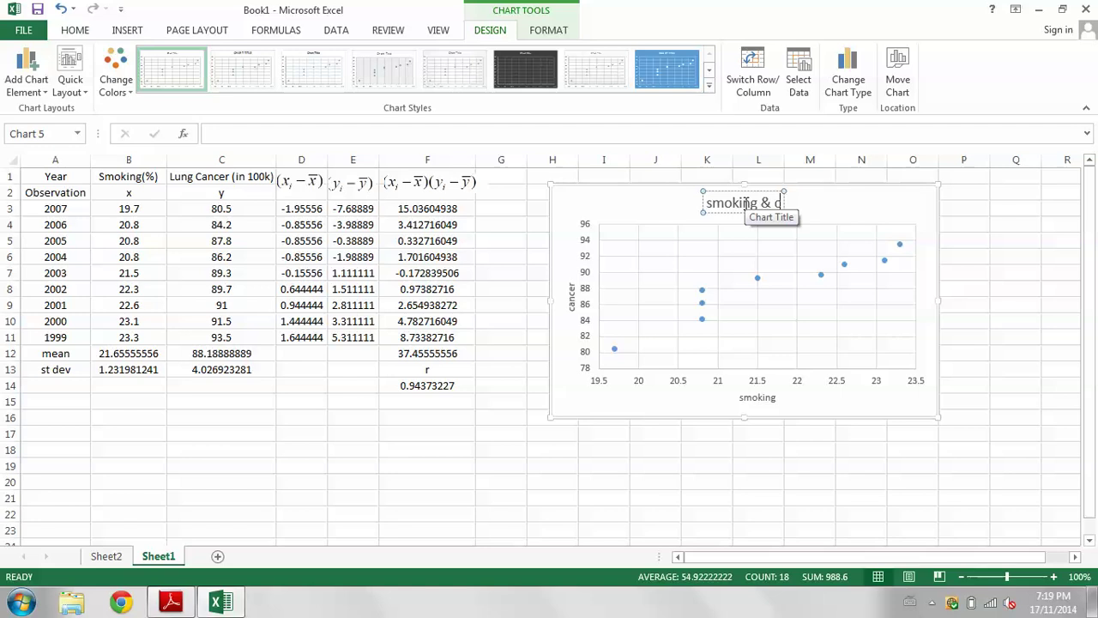
text(ancer)
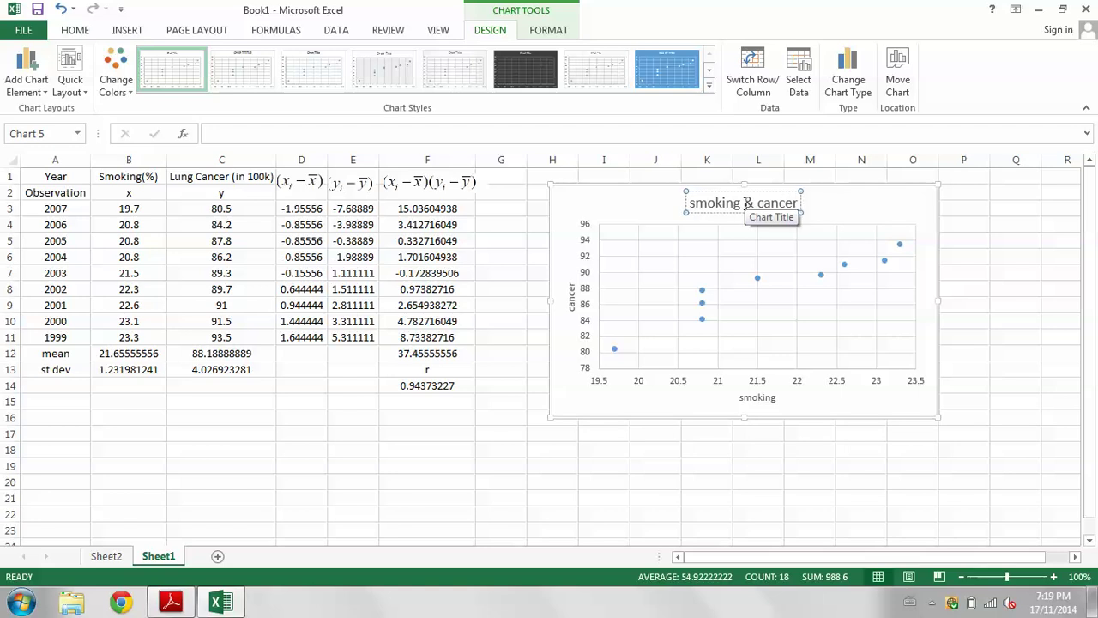
click(858, 215)
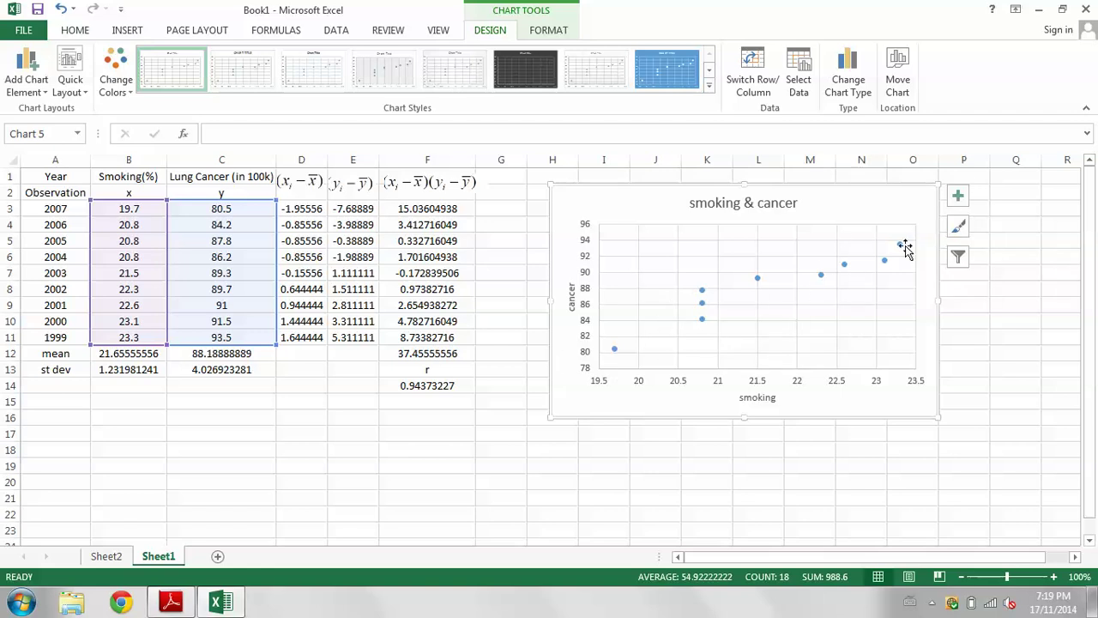
Add a linear trendline to the scatter chart's data points and move the chart lower, over columns F to M.
right_click(702, 293)
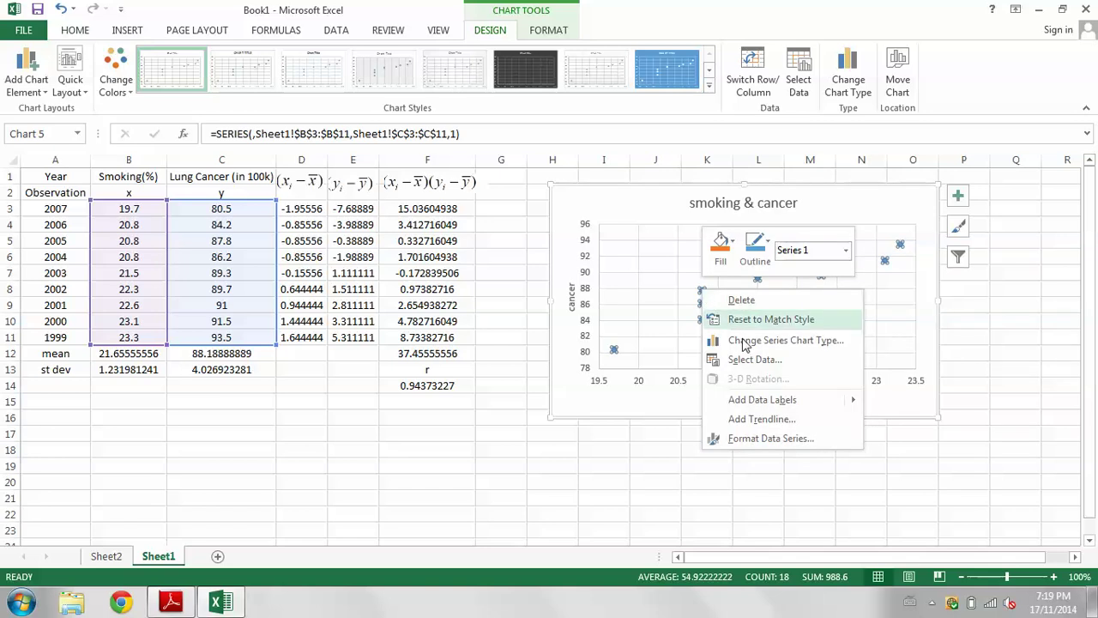
click(759, 420)
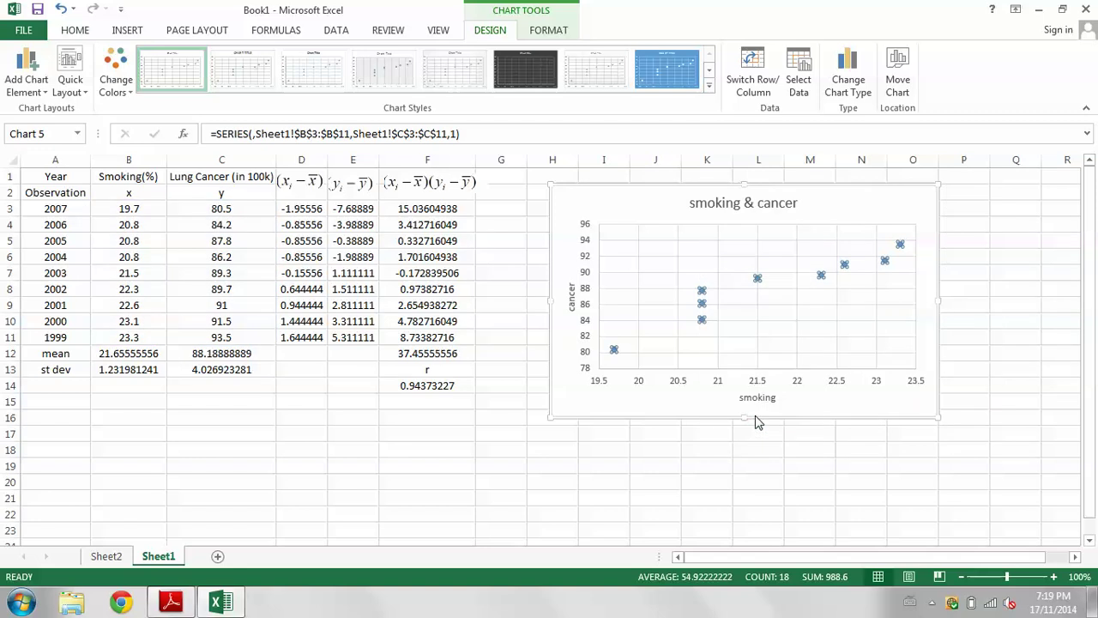
drag(682, 207, 551, 309)
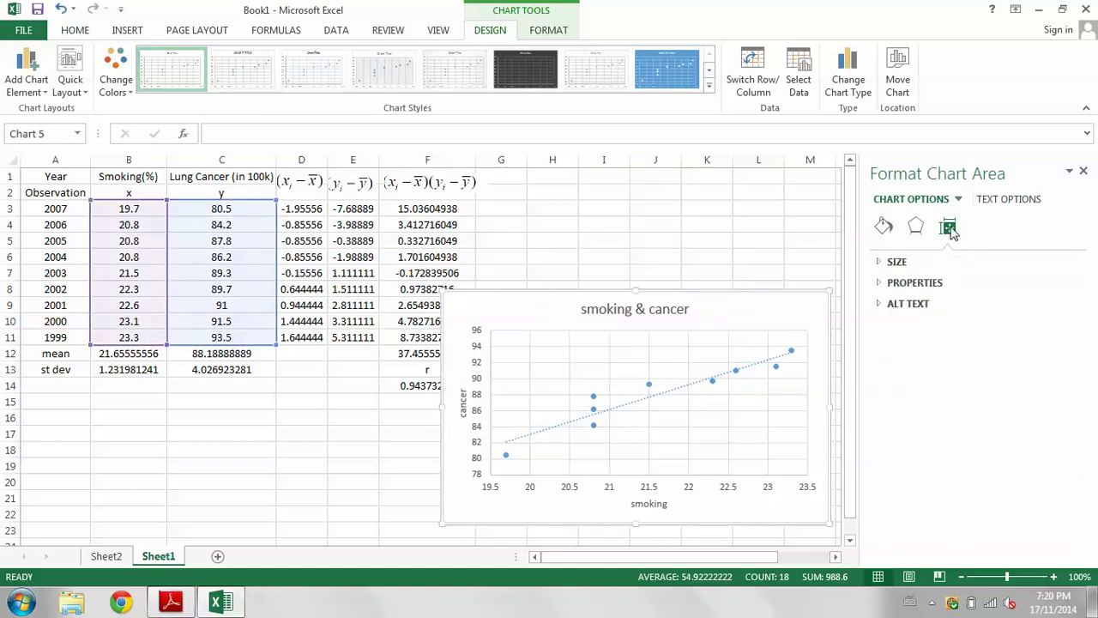
Display the linear trendline's equation and R-squared value on the chart.
right_click(649, 389)
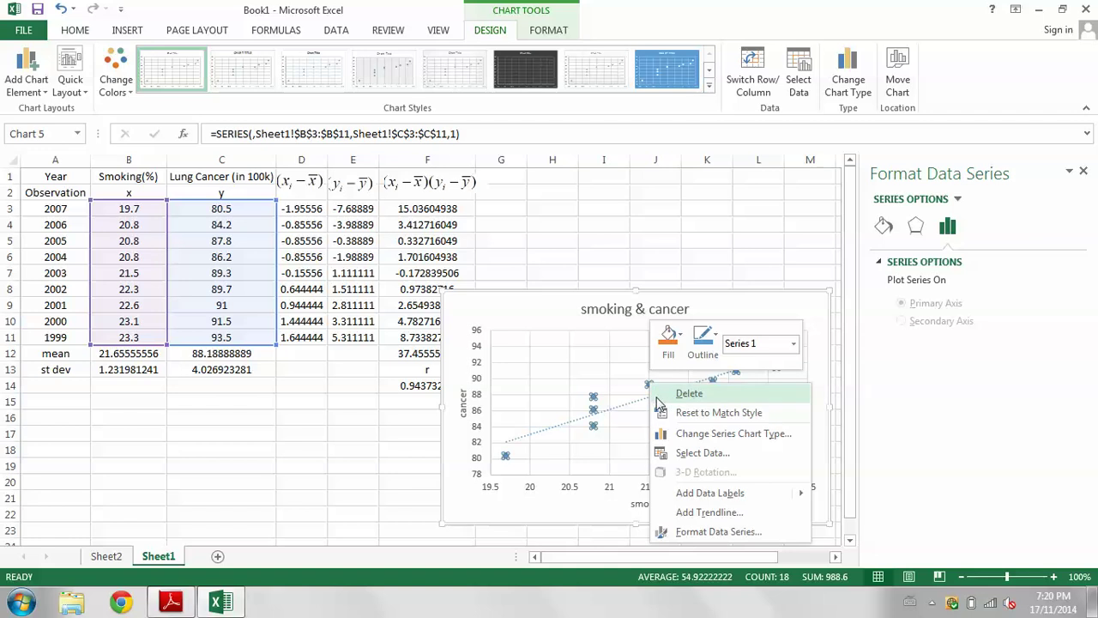
right_click(637, 401)
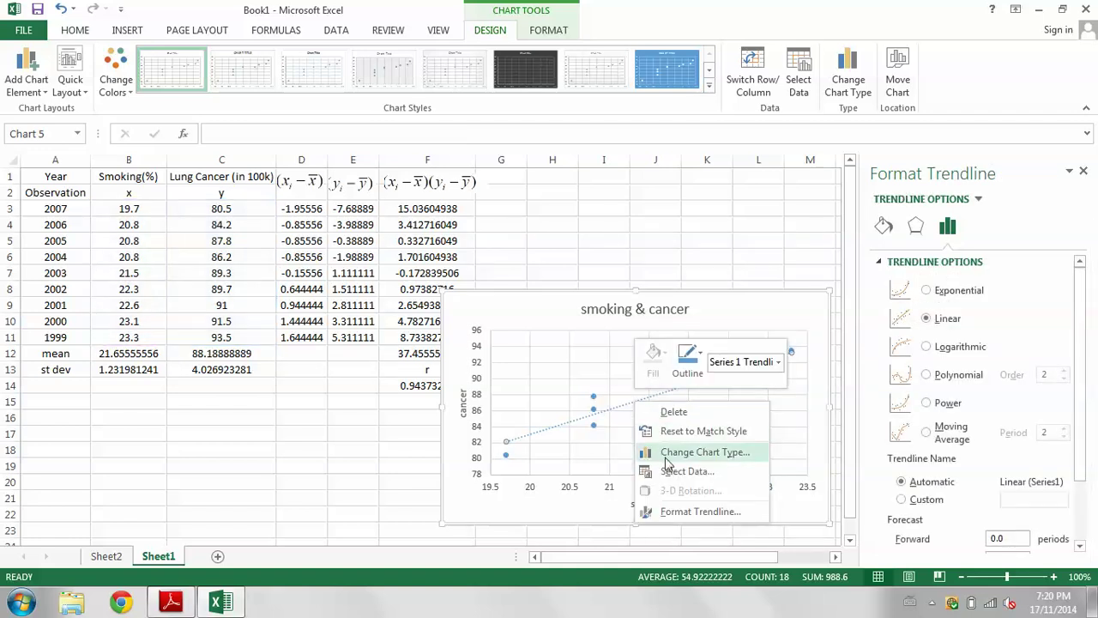
click(694, 511)
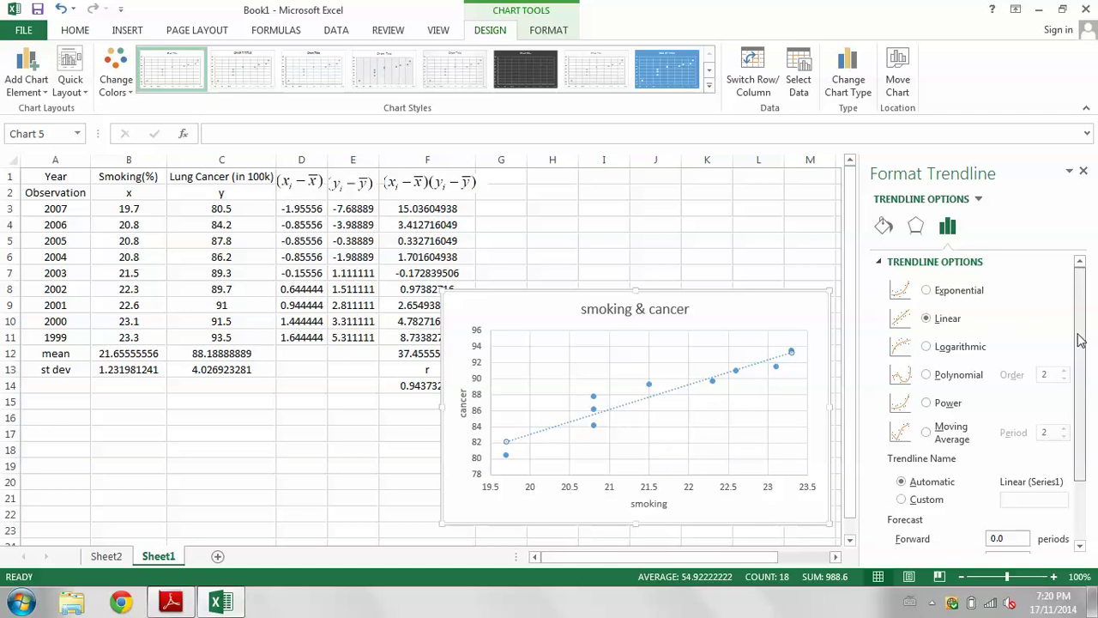
scroll(1069, 343, down, 2)
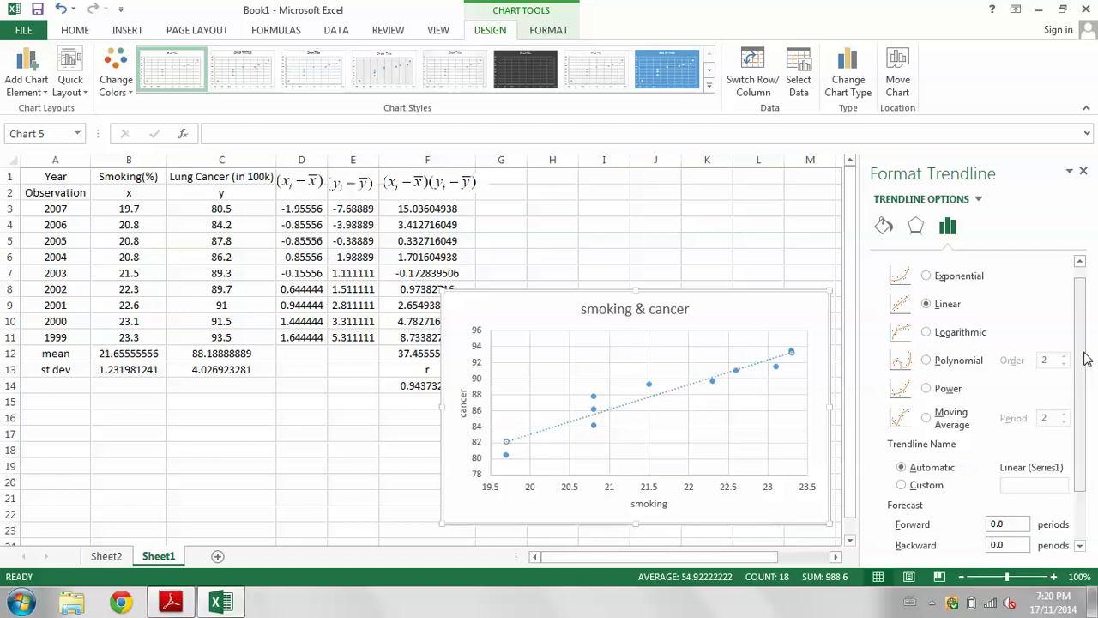
scroll(1083, 377, down, 3)
scroll(1083, 381, down, 3)
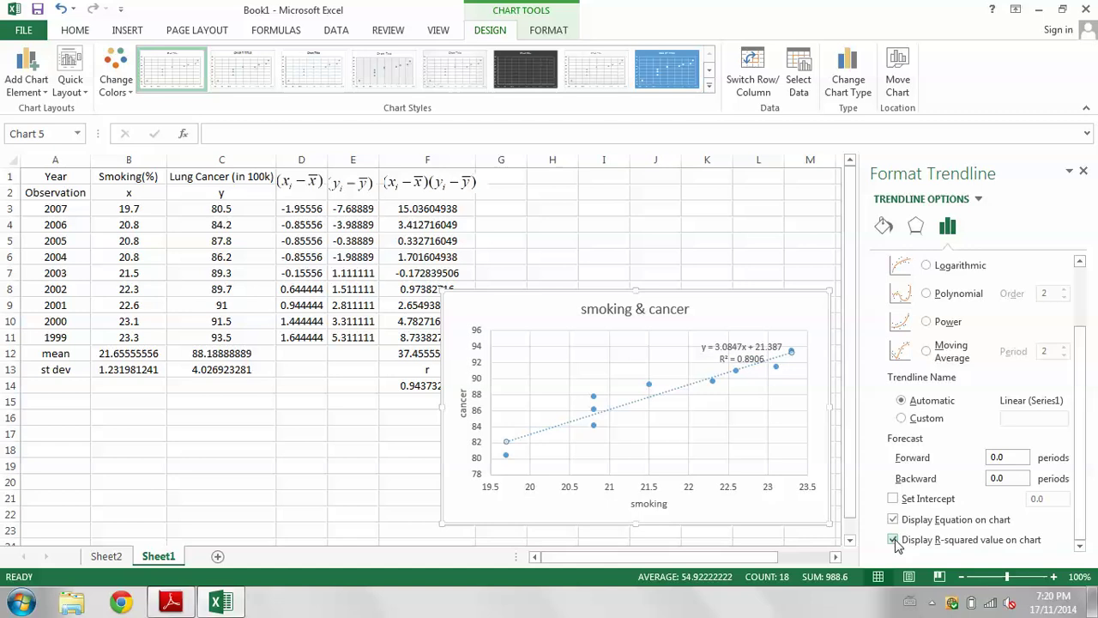
drag(1081, 490, 1085, 429)
Move the trendline label above the plot area and format its values as Number with 15 decimal places.
click(747, 346)
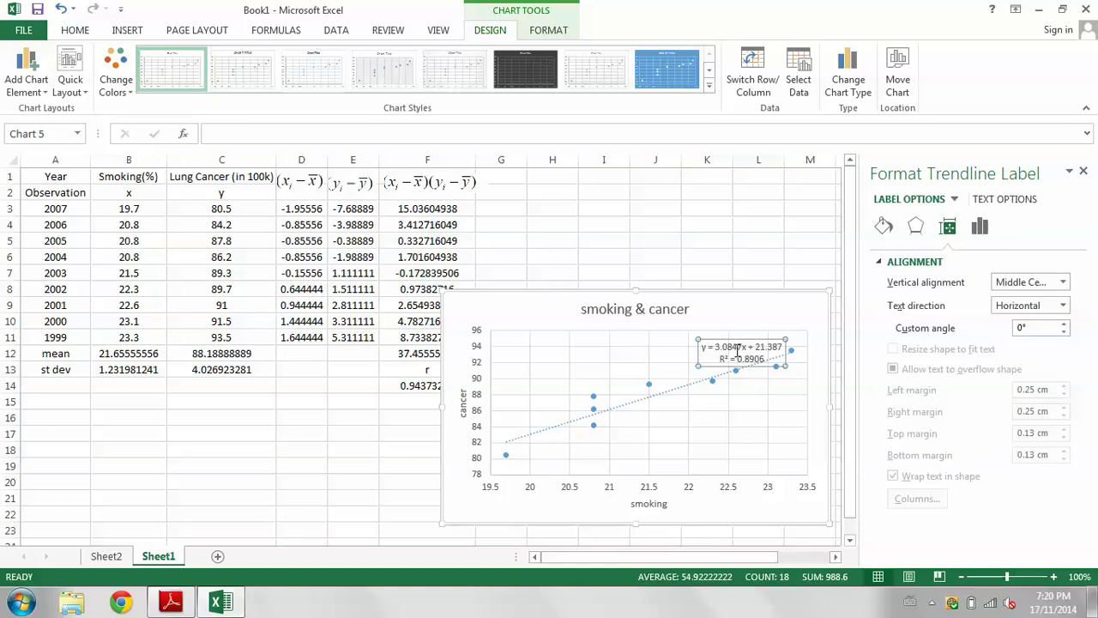
drag(734, 324, 759, 298)
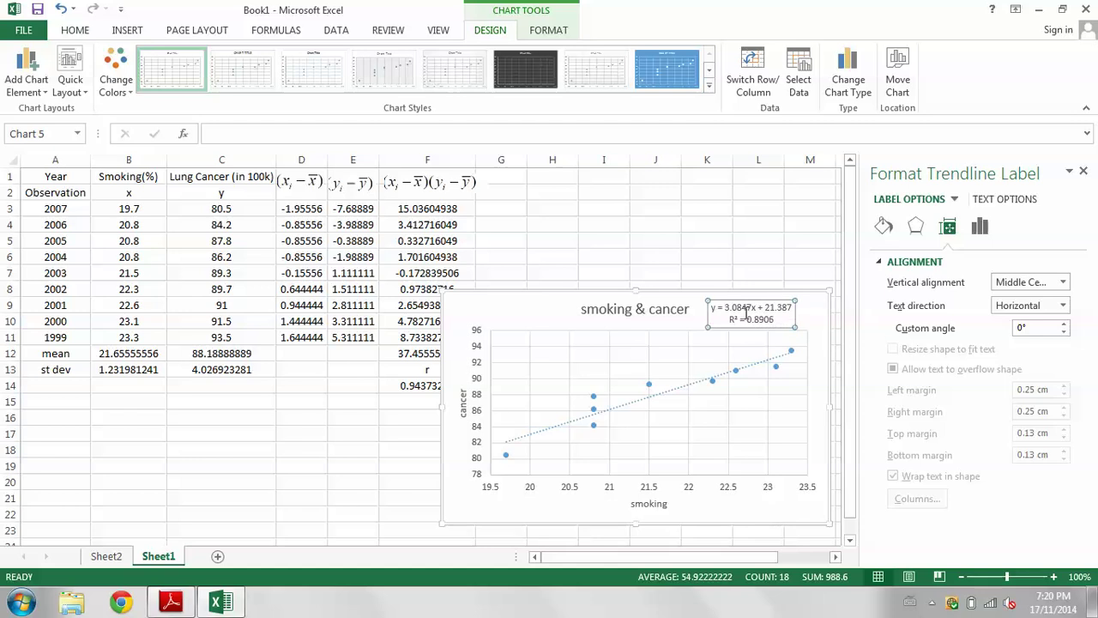
click(982, 234)
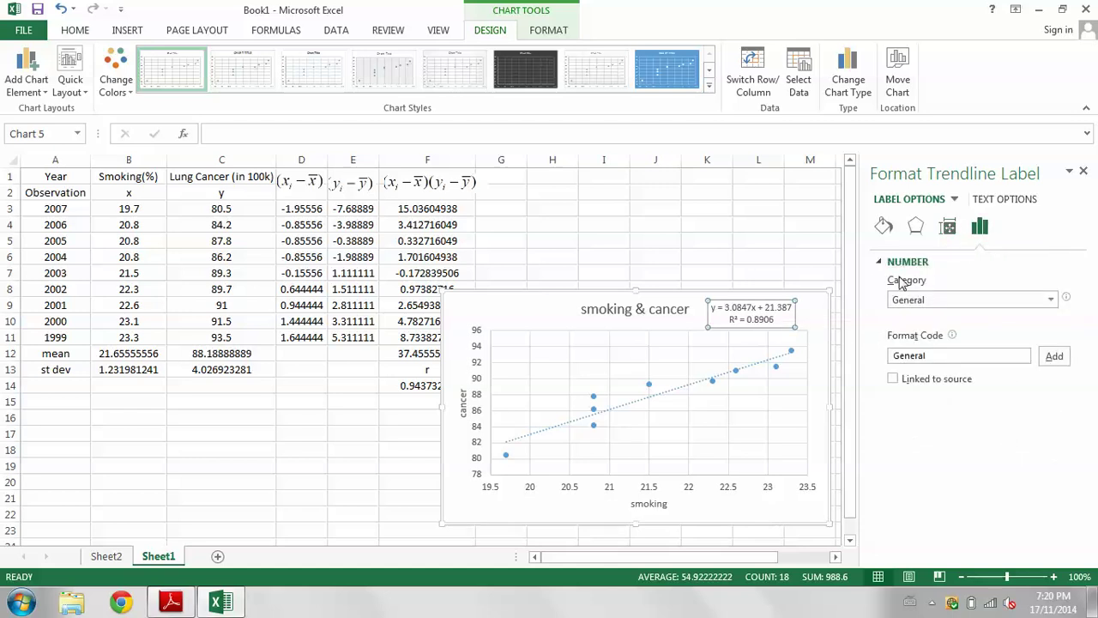
click(949, 307)
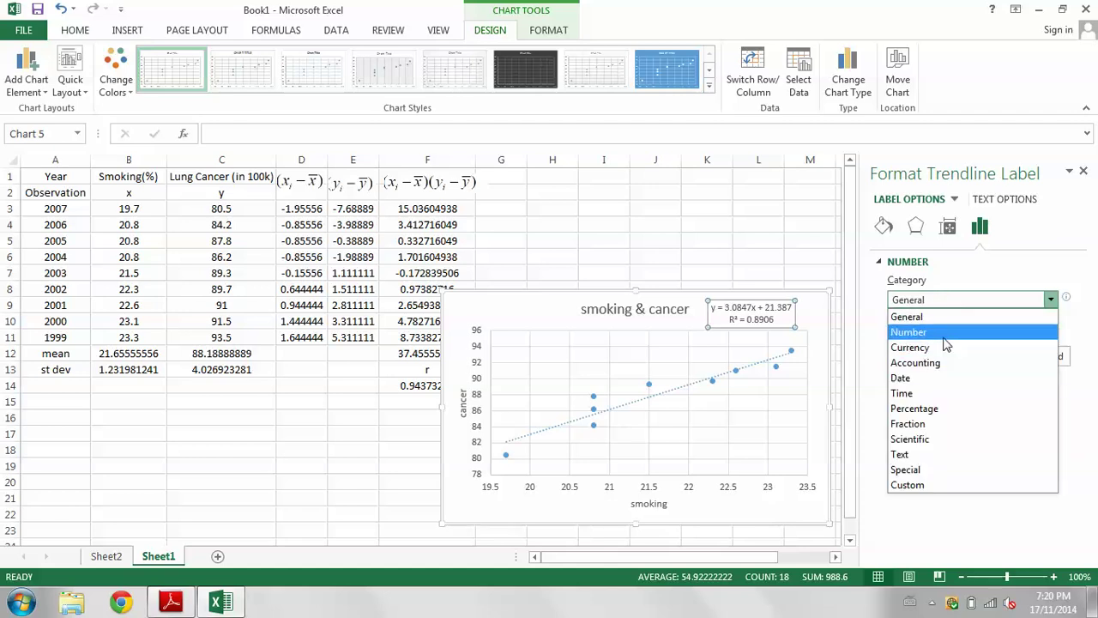
click(944, 335)
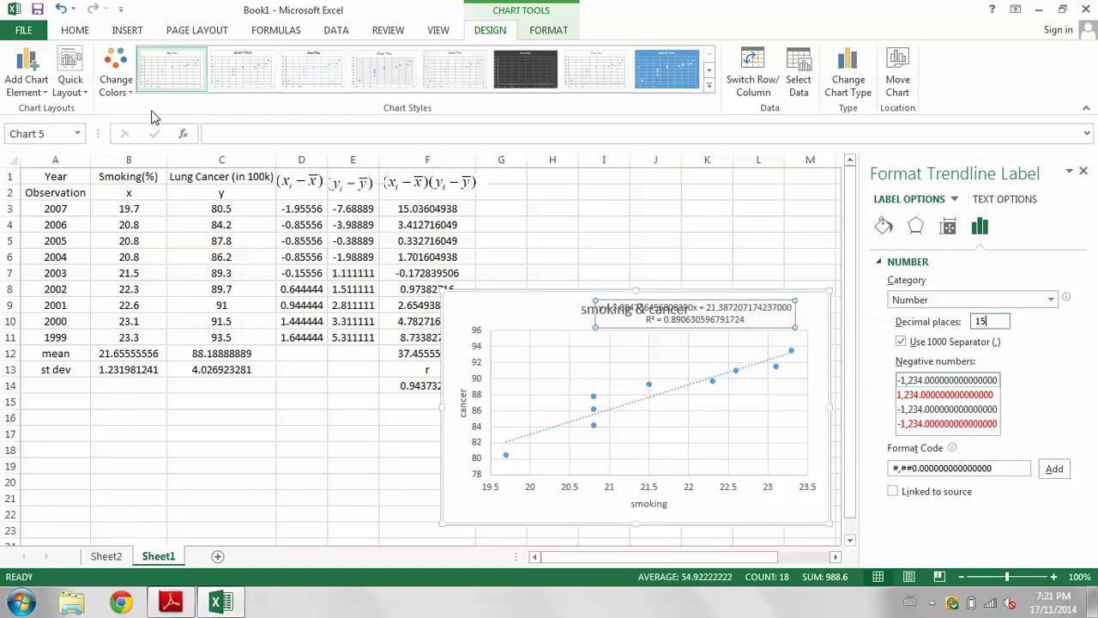
Make the chart taller by extending it upward and lower the plot area's upper edge so the trendline label clears the title.
click(696, 306)
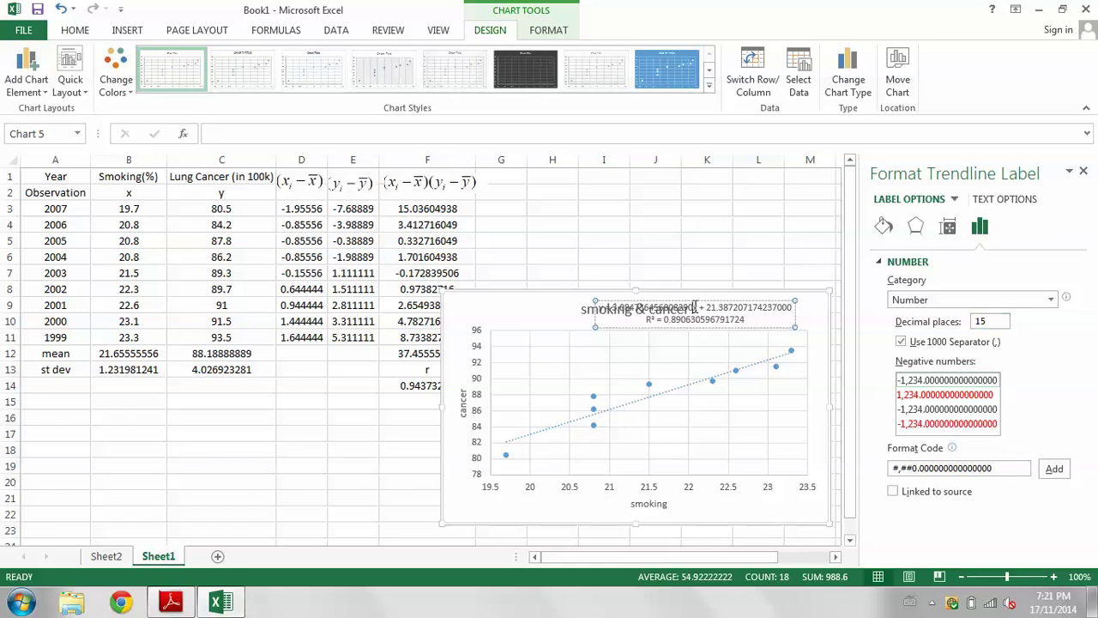
drag(637, 290, 635, 202)
click(586, 257)
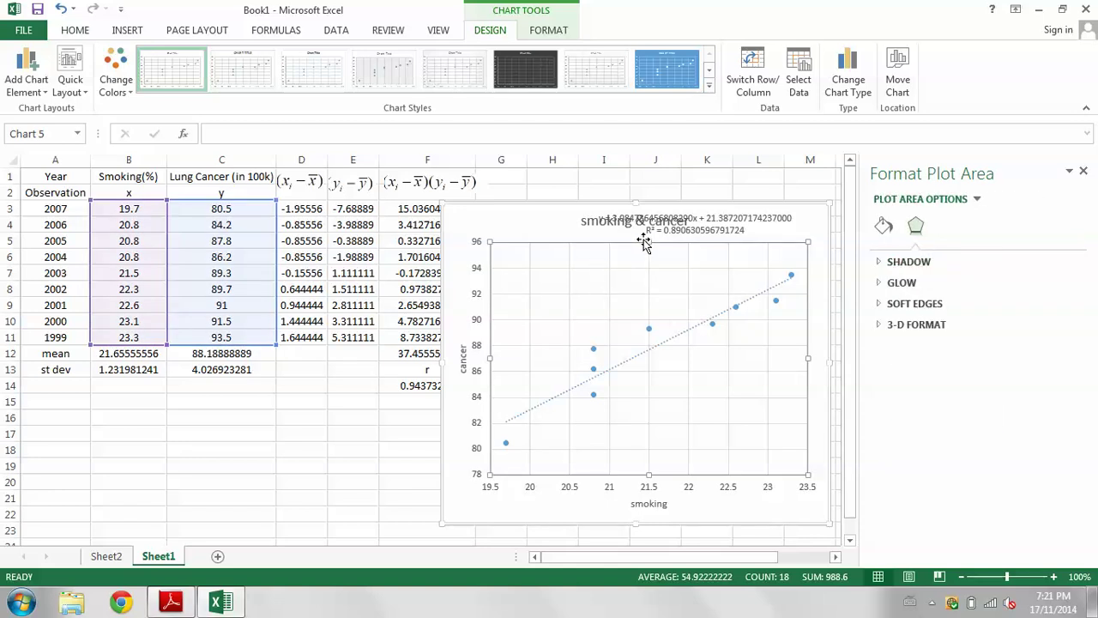
drag(650, 242, 650, 320)
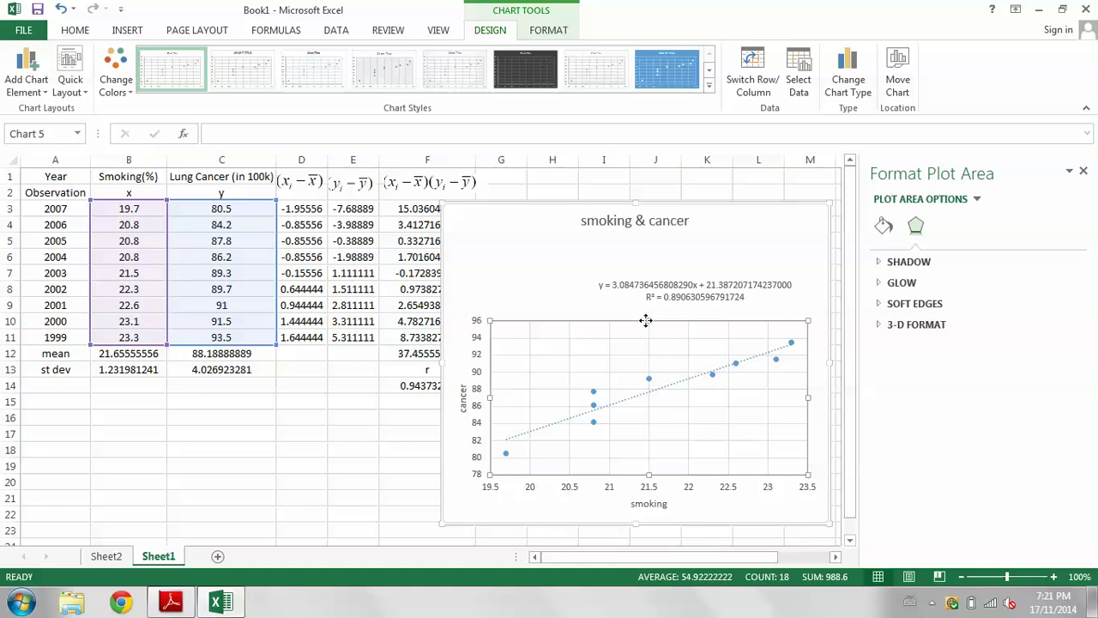
Enlarge the font of the trendline equation and R-squared label and shift the label slightly down.
click(644, 292)
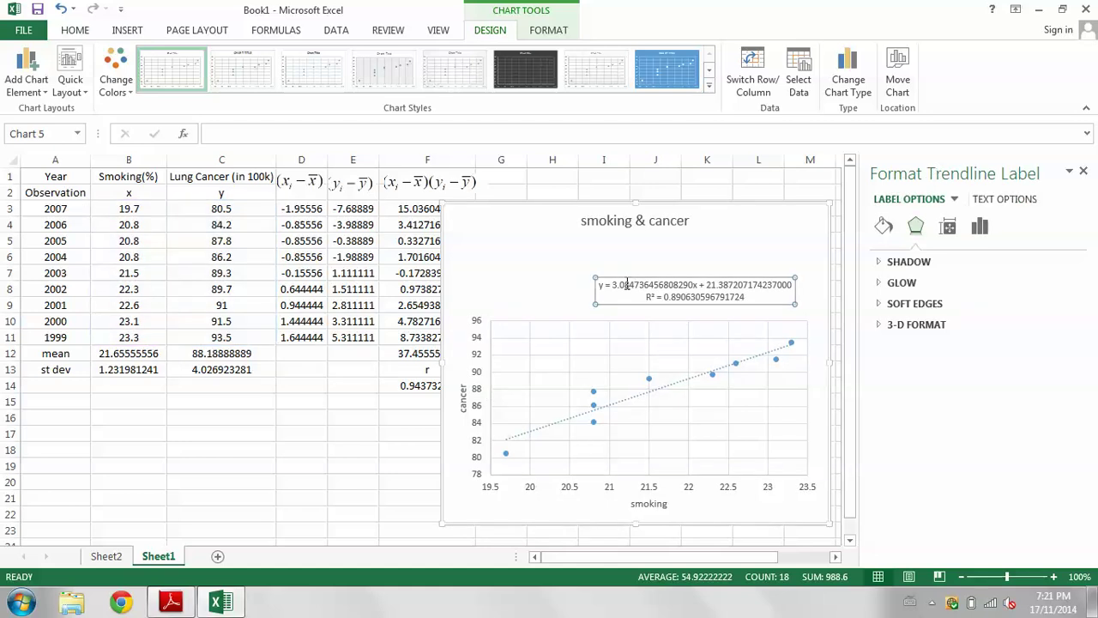
click(640, 284)
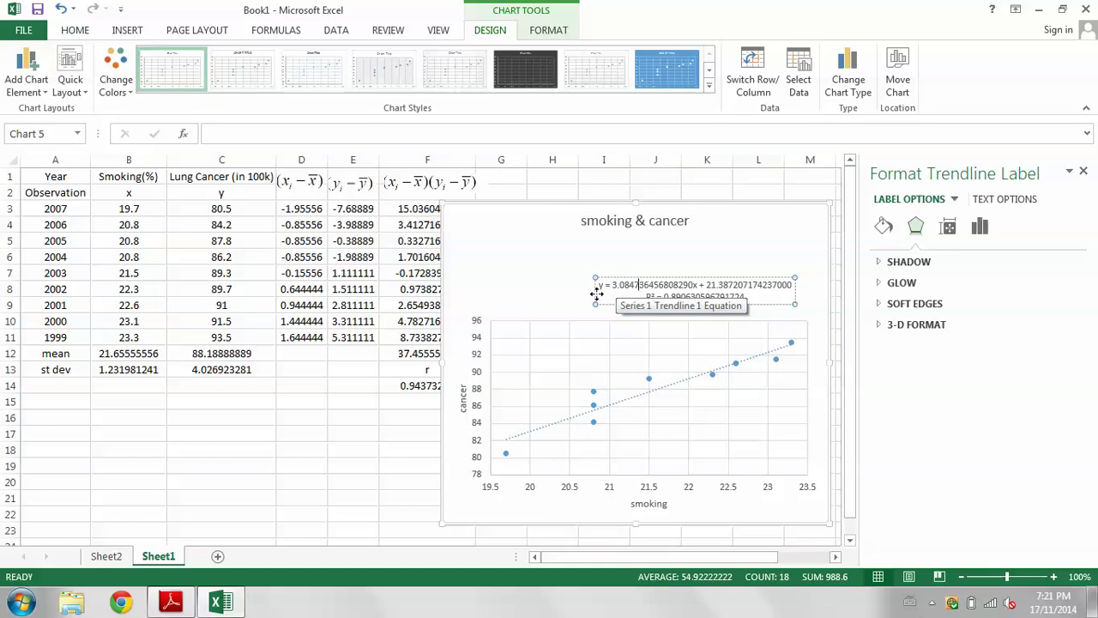
drag(600, 285, 713, 296)
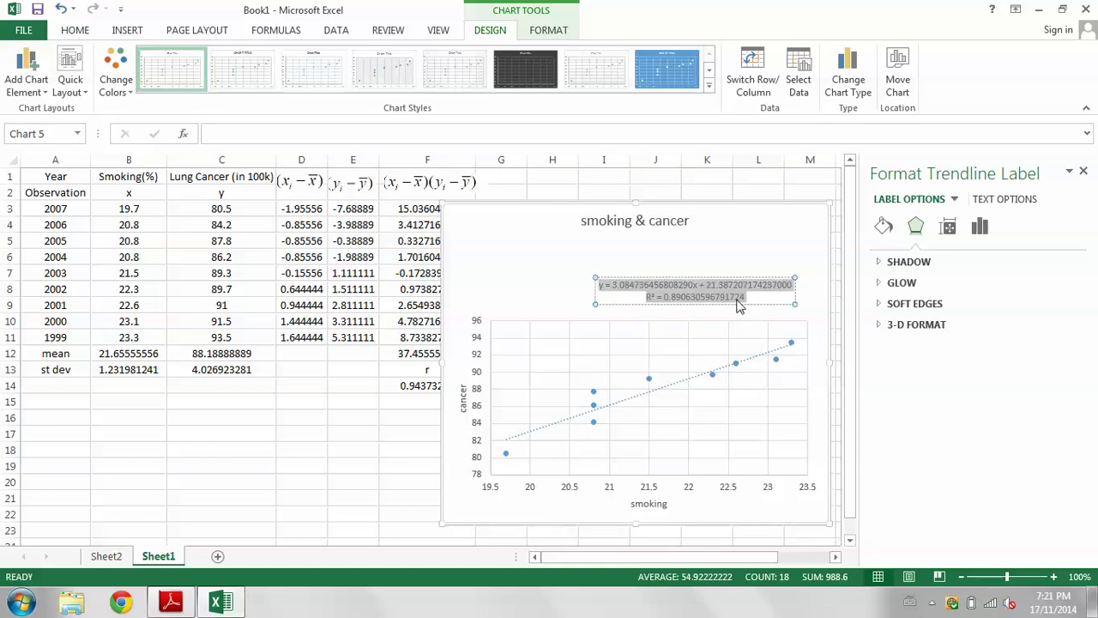
right_click(730, 296)
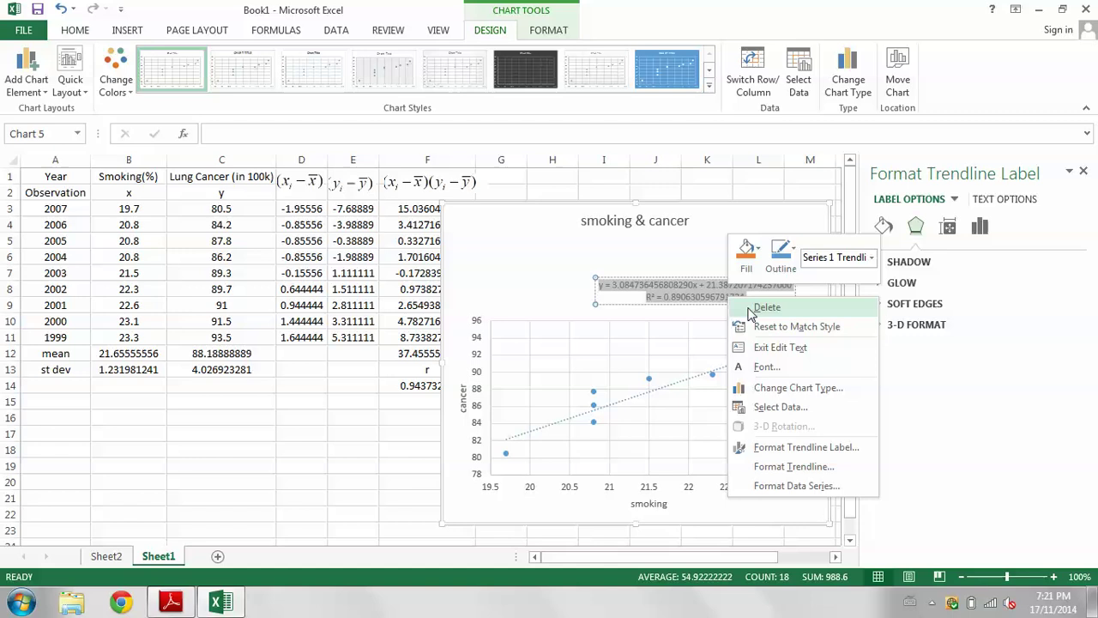
click(766, 367)
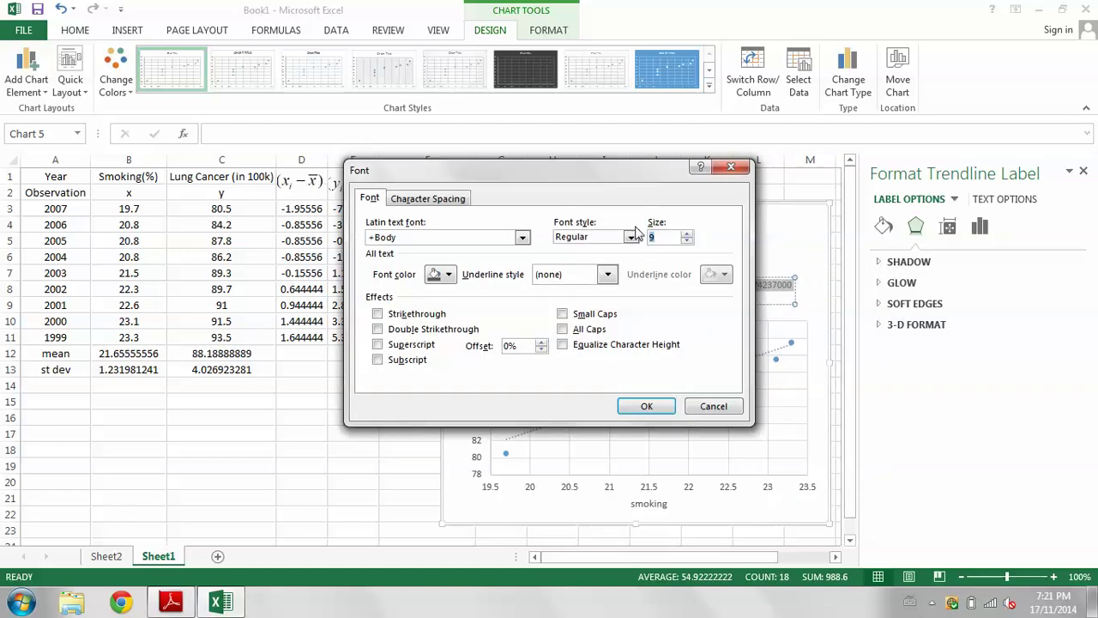
click(647, 407)
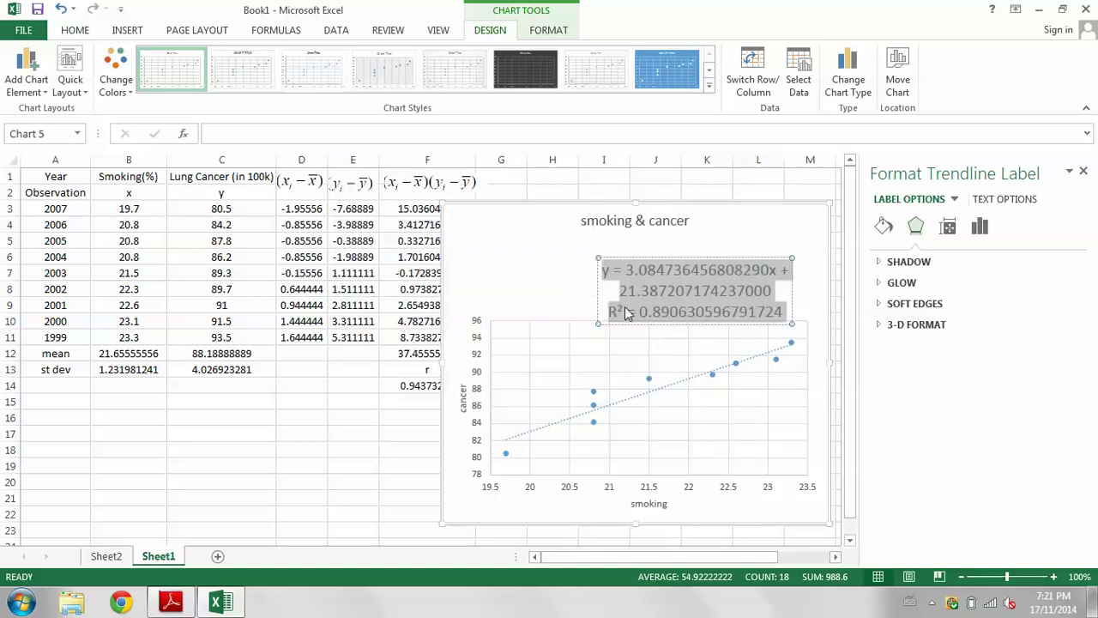
click(651, 289)
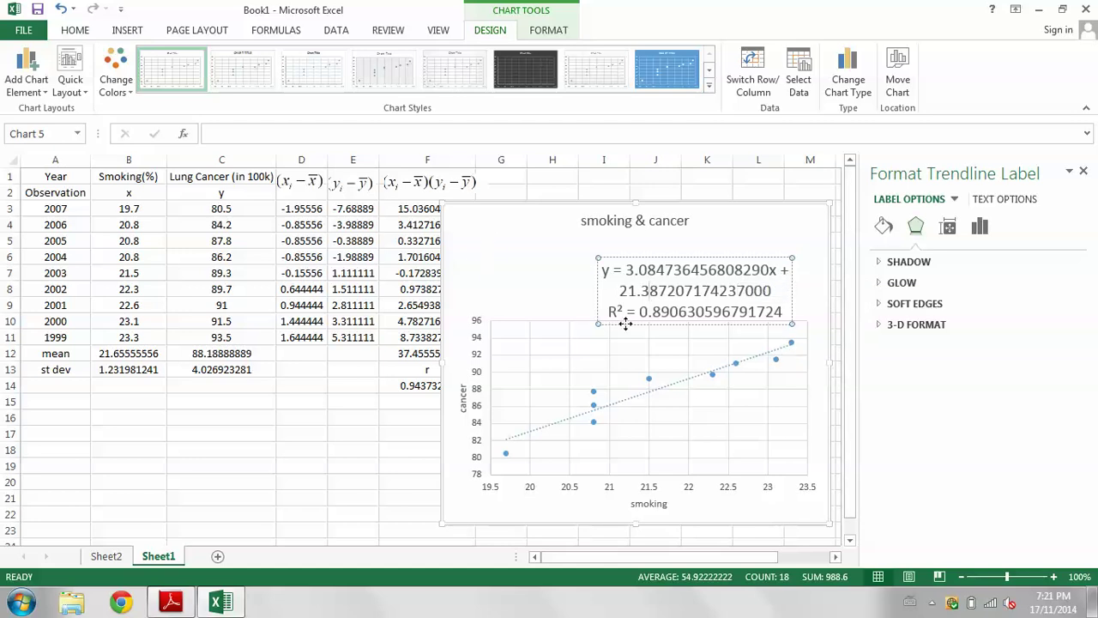
drag(642, 259, 644, 276)
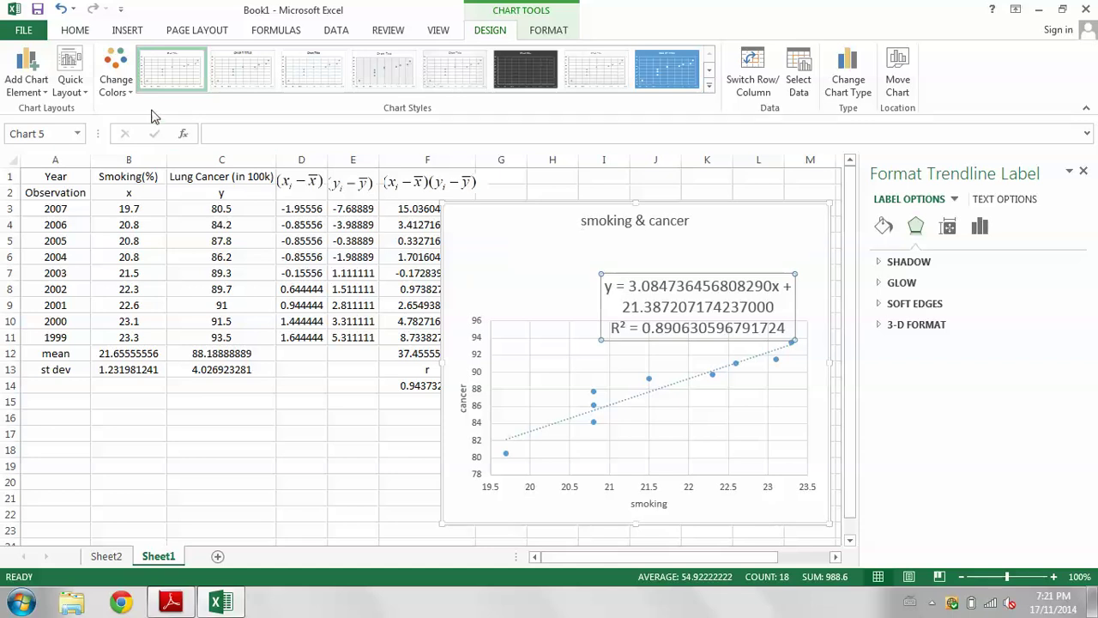
Insert a second markers-only scatter chart from the smoking and lung cancer data in B3:C11.
drag(139, 208, 223, 336)
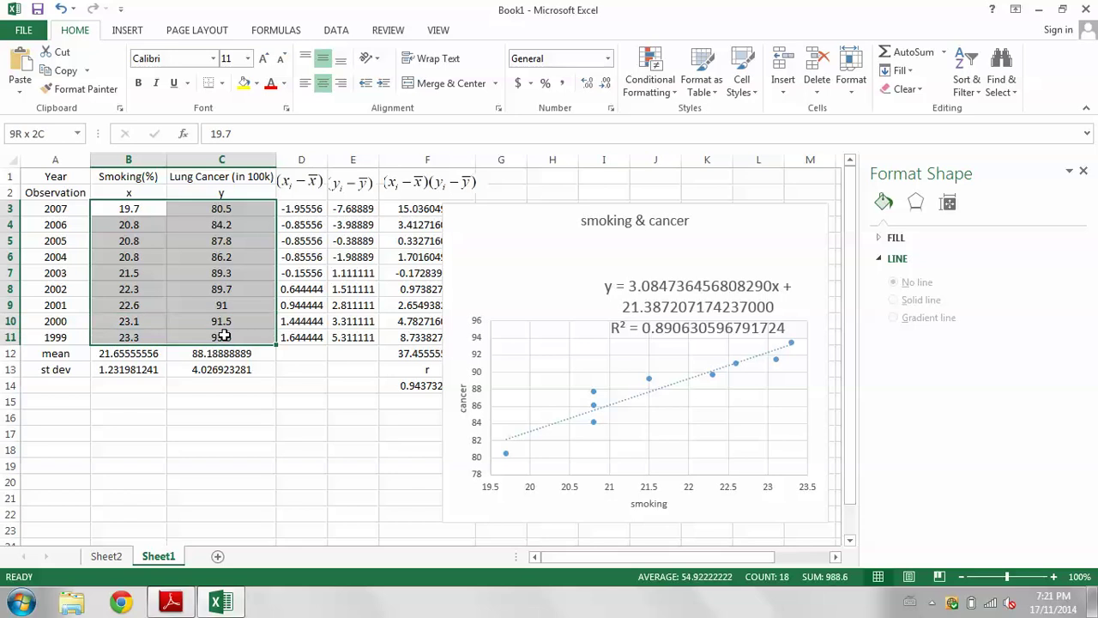
click(127, 31)
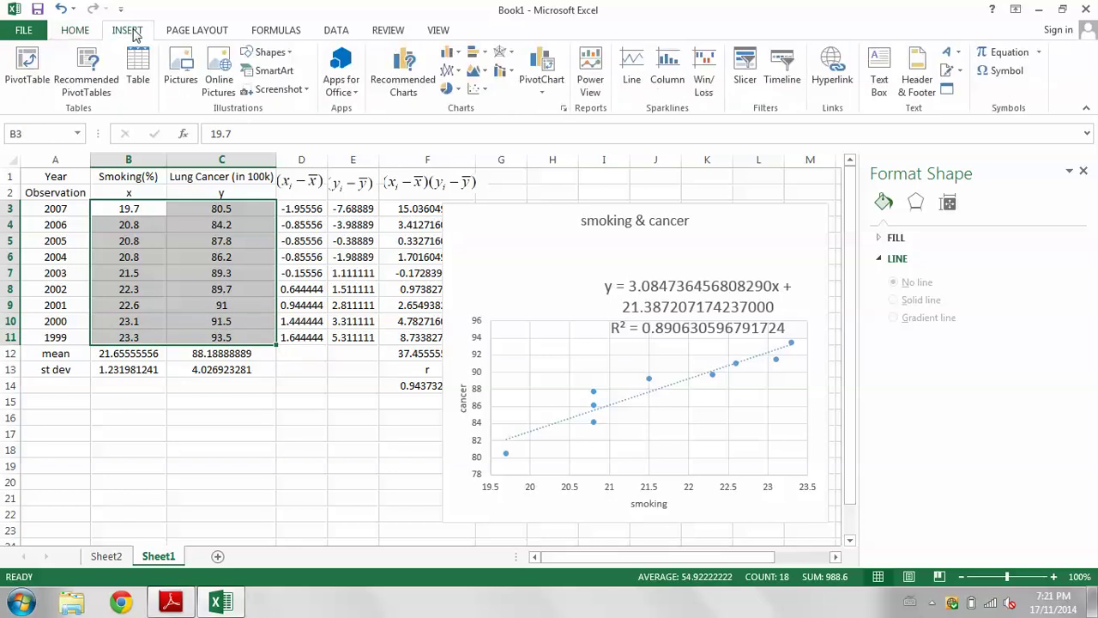
click(474, 89)
click(489, 140)
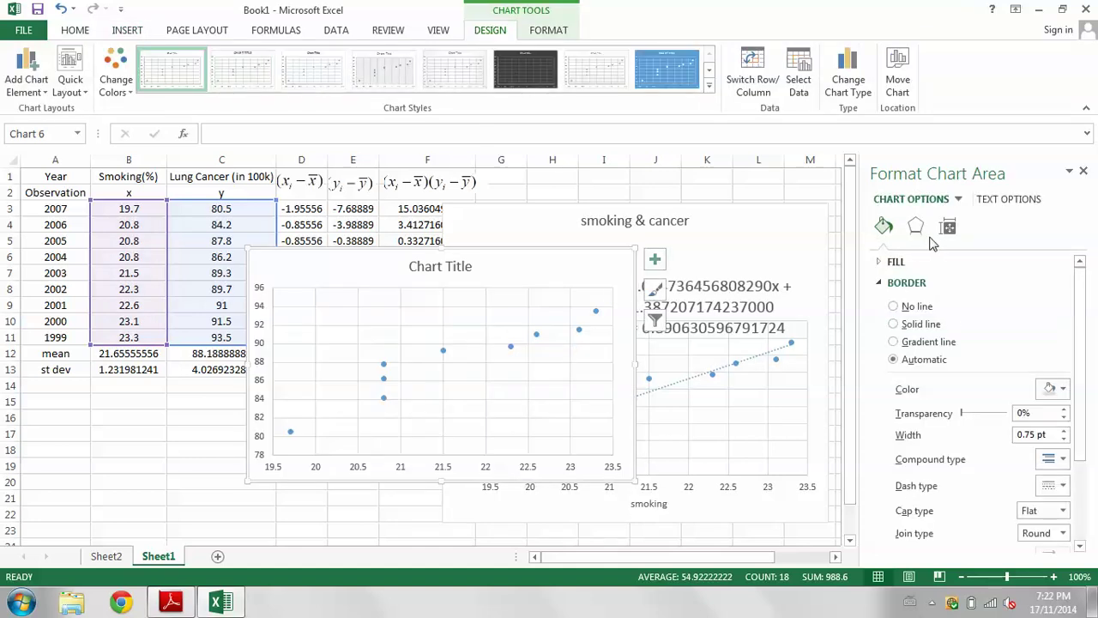
Add a polynomial trendline of order 5 to the new chart and display its equation and R-squared value.
right_click(537, 335)
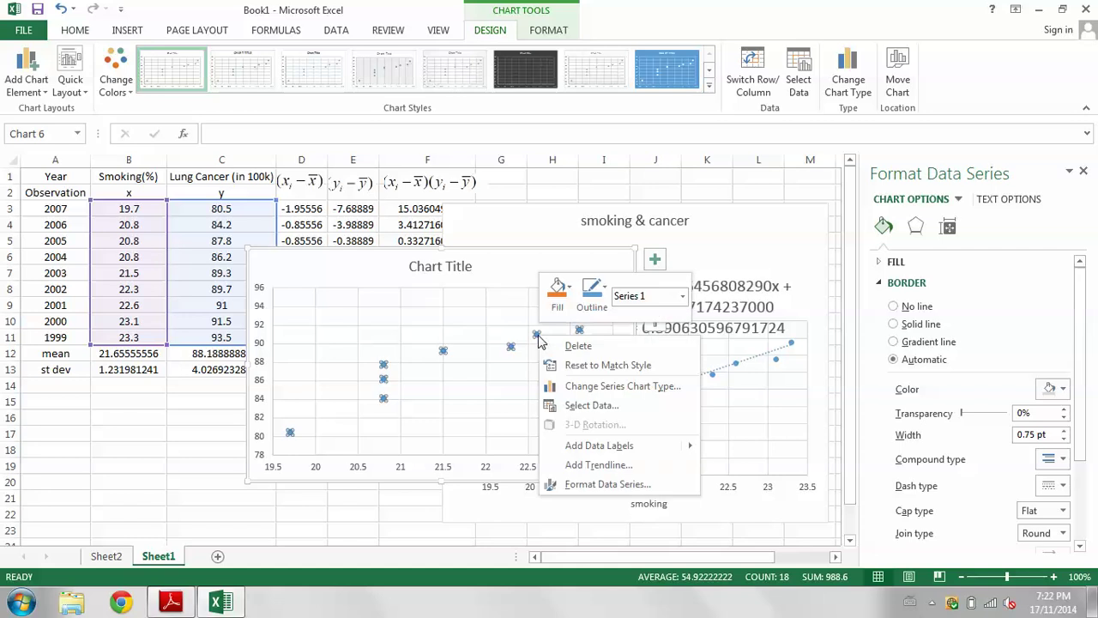
click(573, 464)
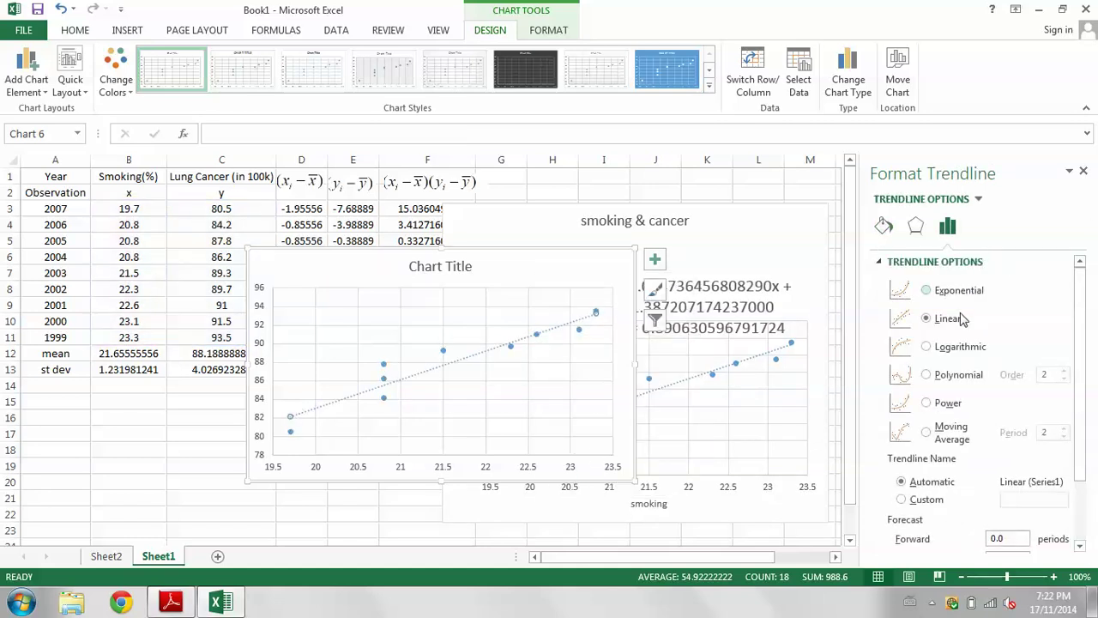
click(925, 378)
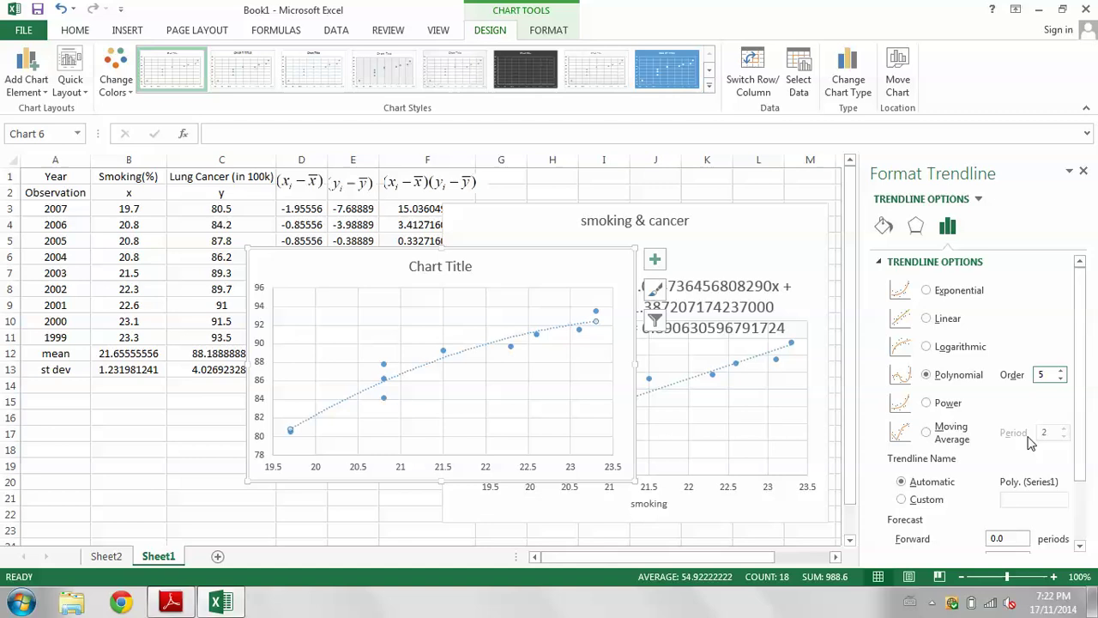
drag(1081, 436, 1096, 536)
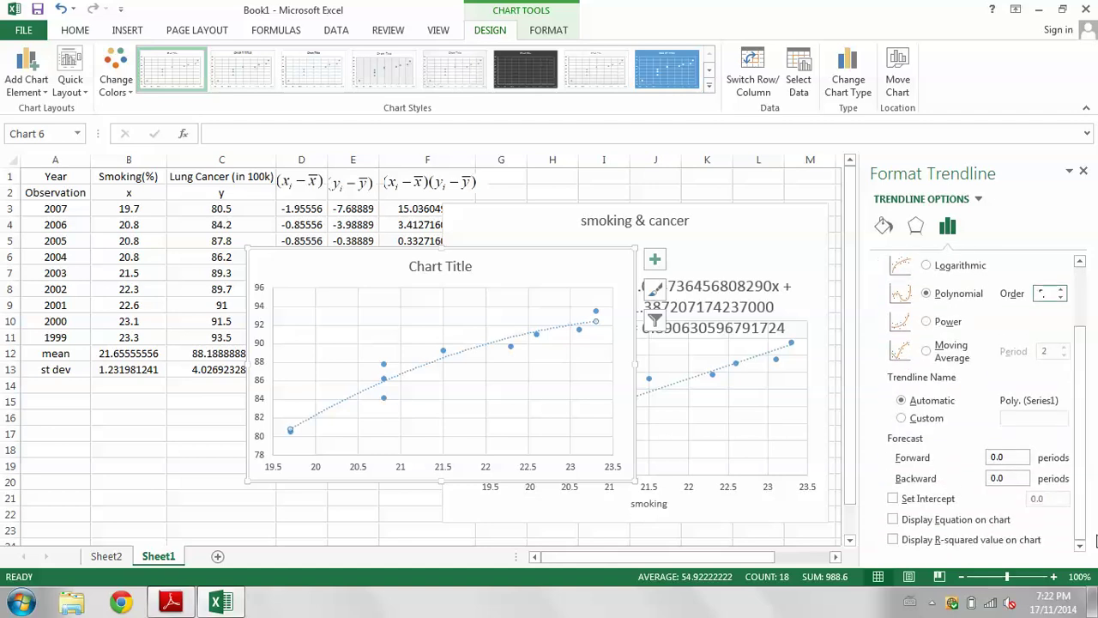
click(893, 519)
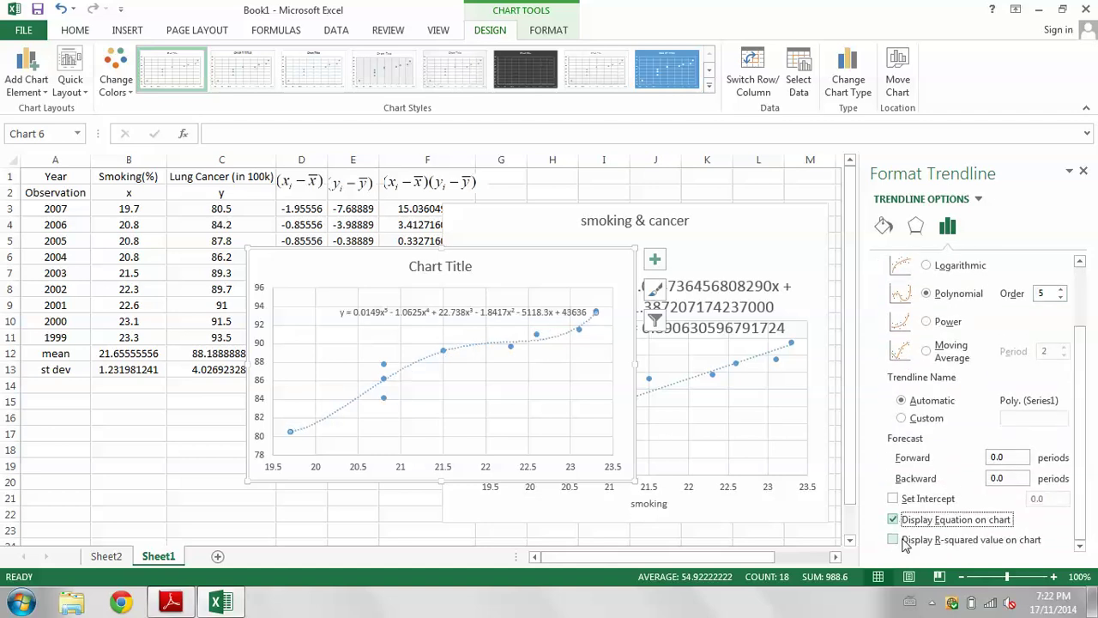
click(898, 544)
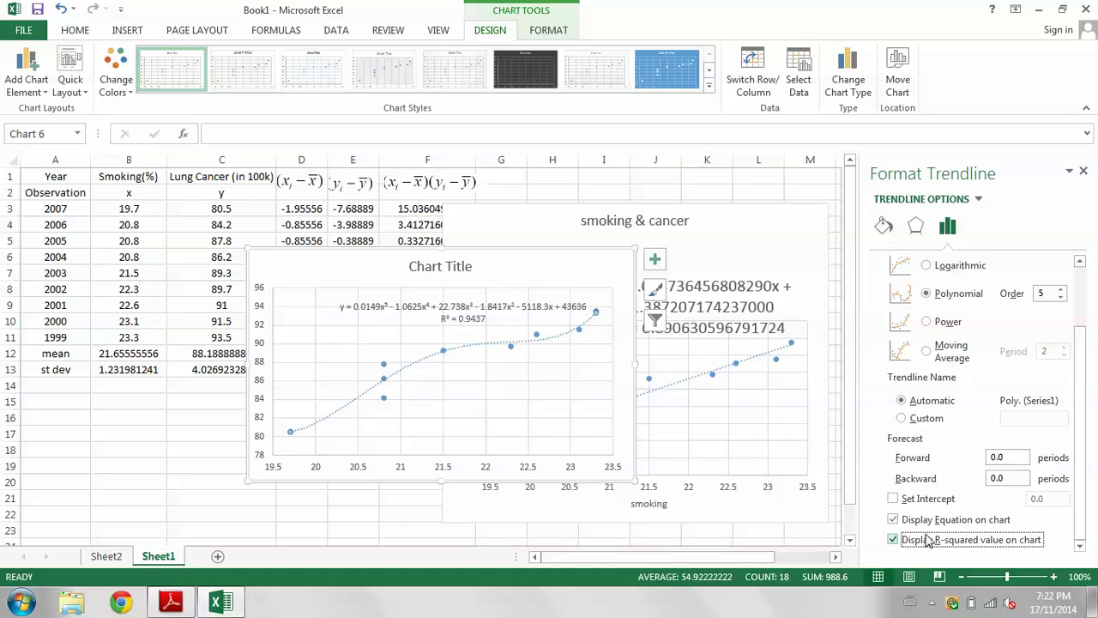
Format the polynomial trendline label as Number with 15 decimal places and no thousands separator.
click(475, 311)
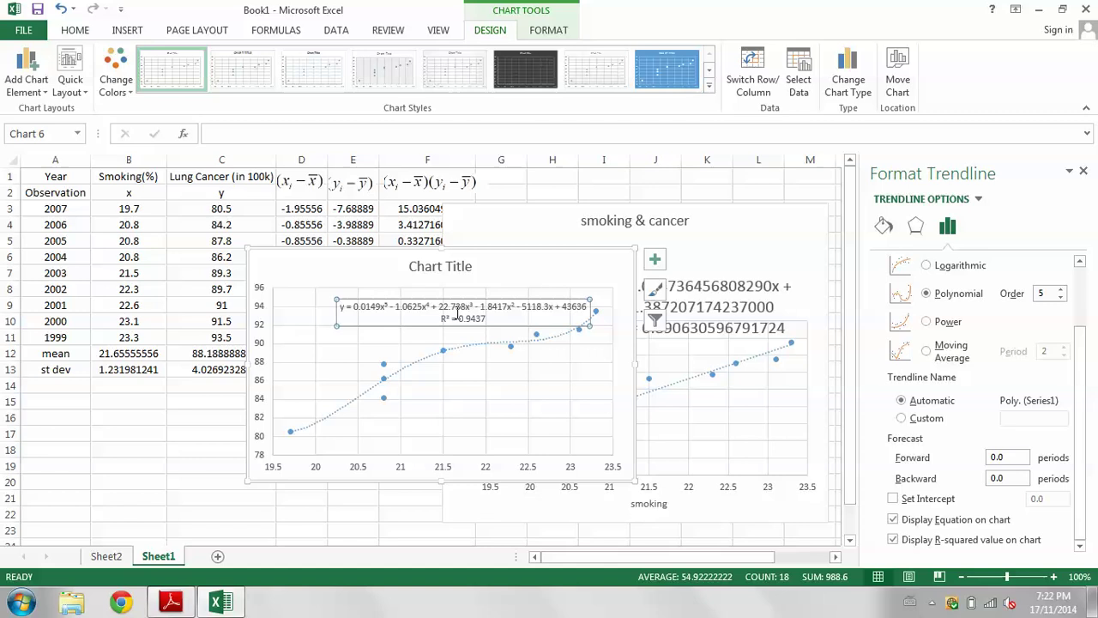
click(980, 225)
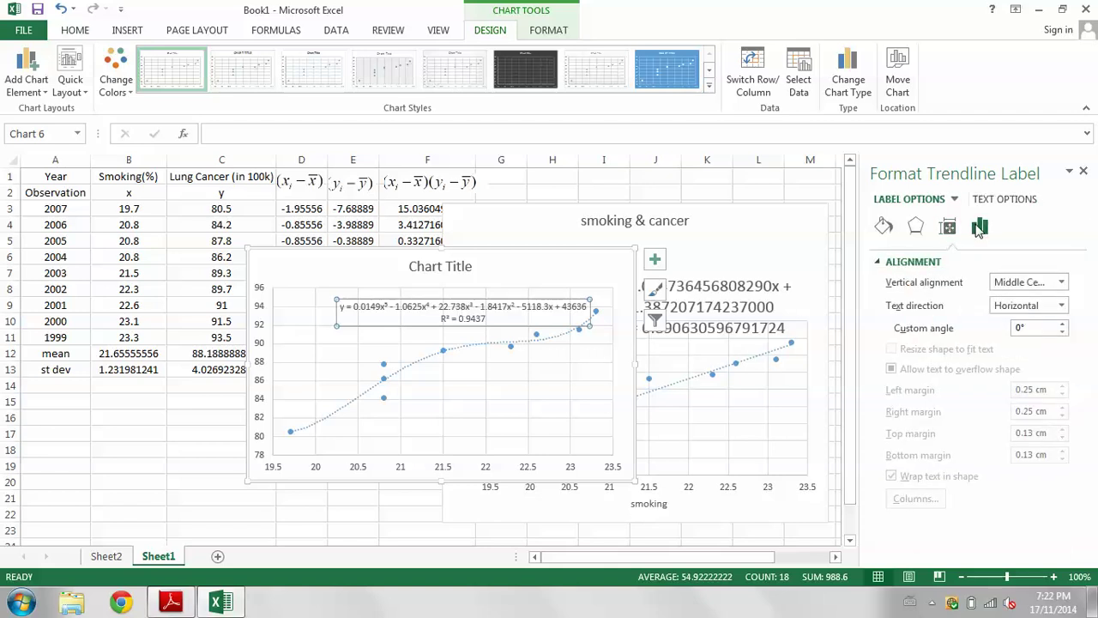
click(987, 262)
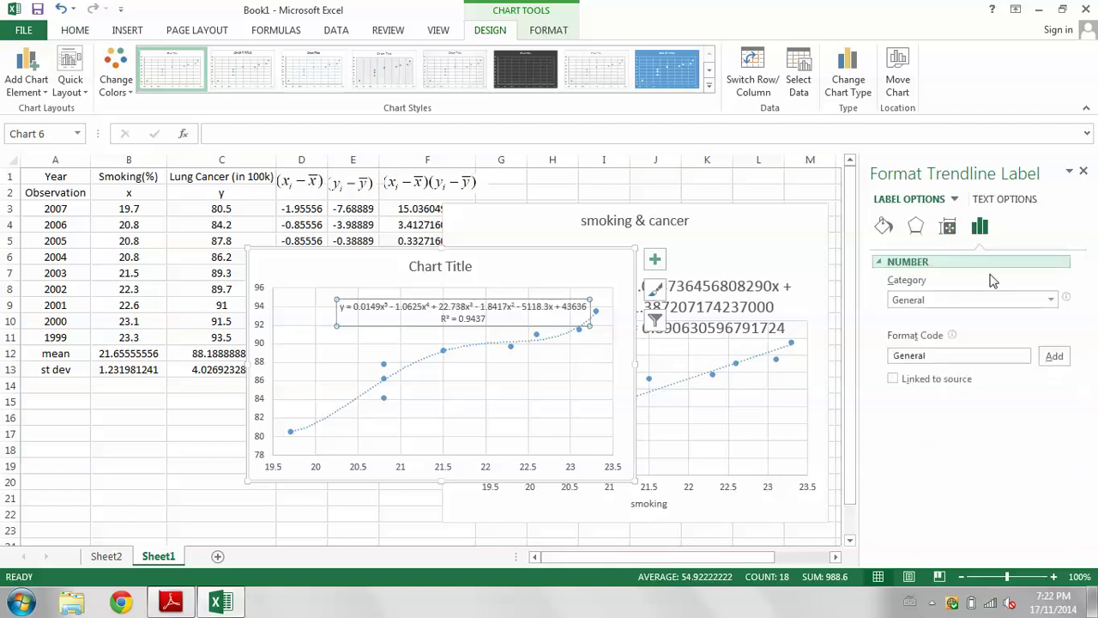
click(949, 299)
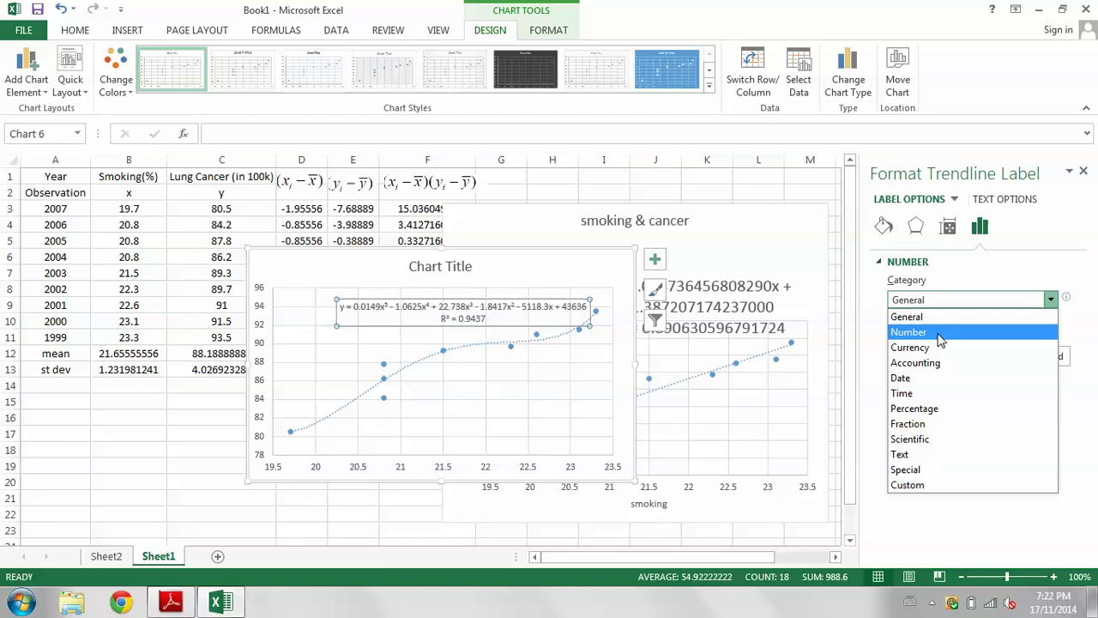
click(938, 332)
click(970, 325)
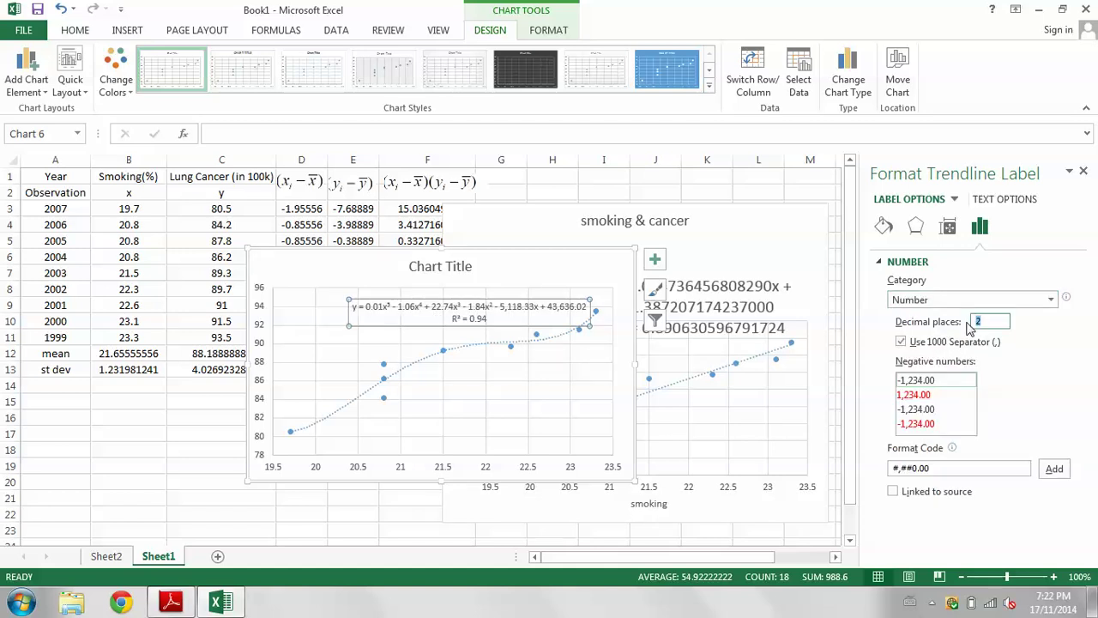
key(Return)
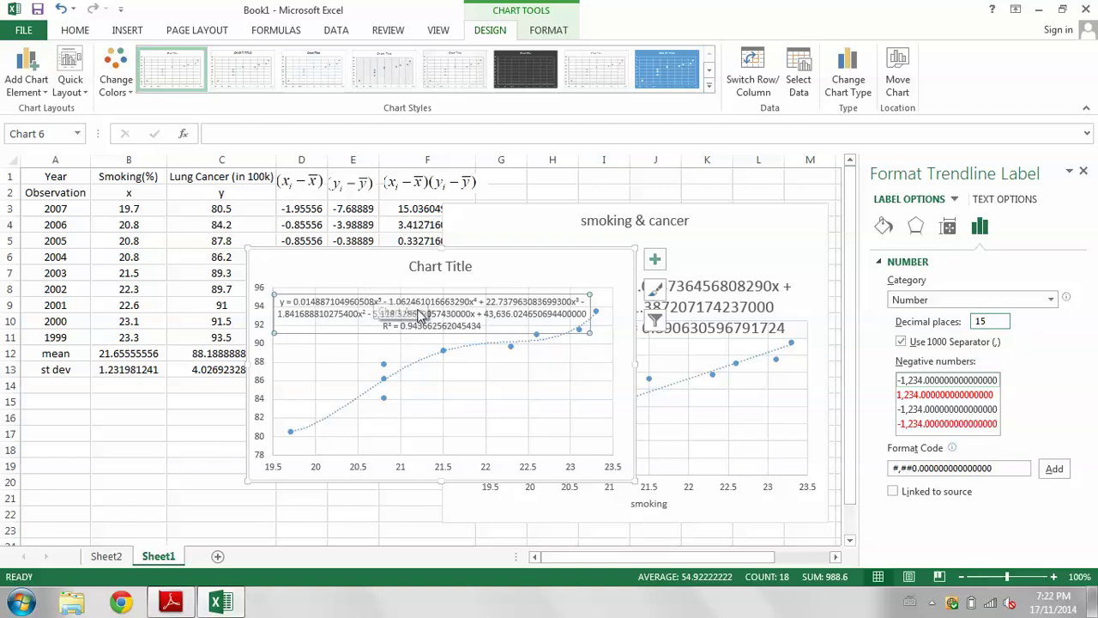
click(905, 343)
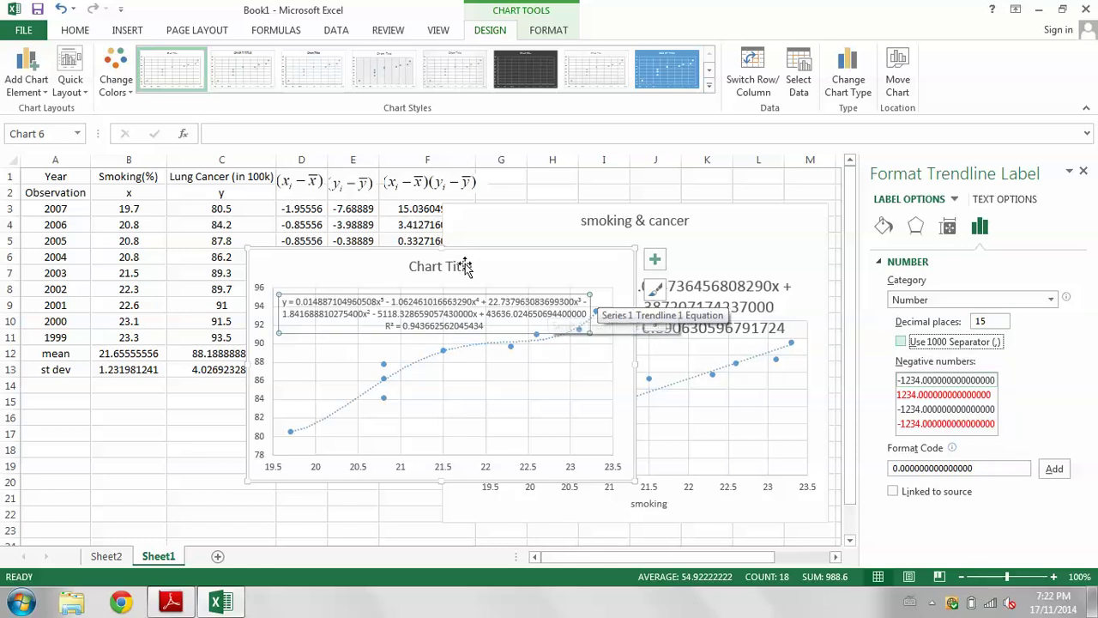
Enlarge the polynomial chart, move it below the data table, and place the smoking & cancer chart beside it.
drag(477, 276, 396, 319)
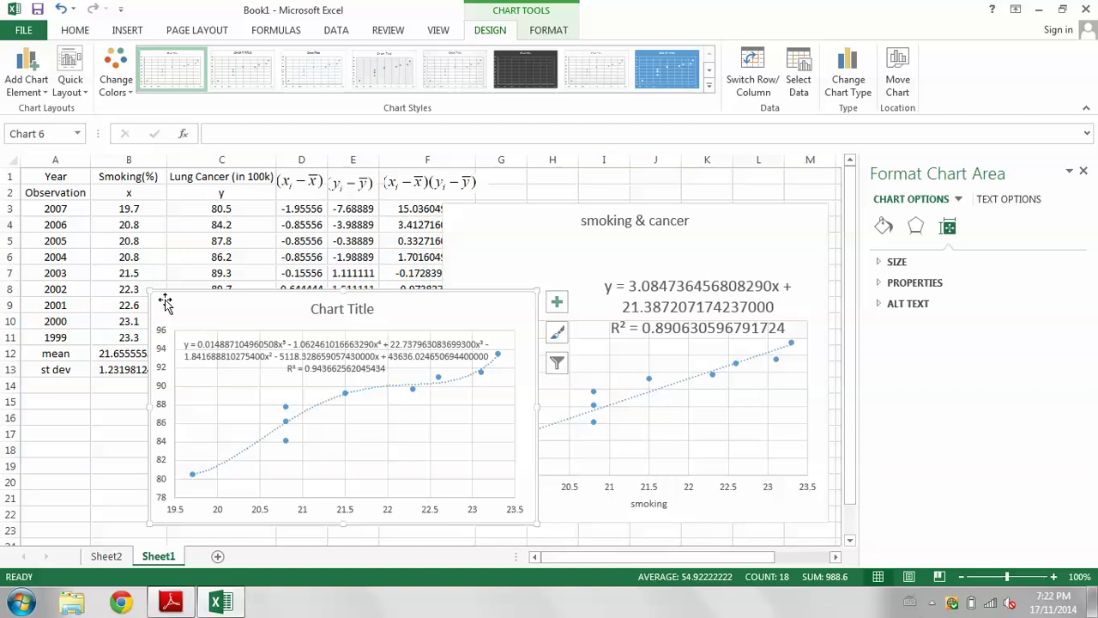
drag(148, 292, 157, 198)
scroll(101, 380, down, 3)
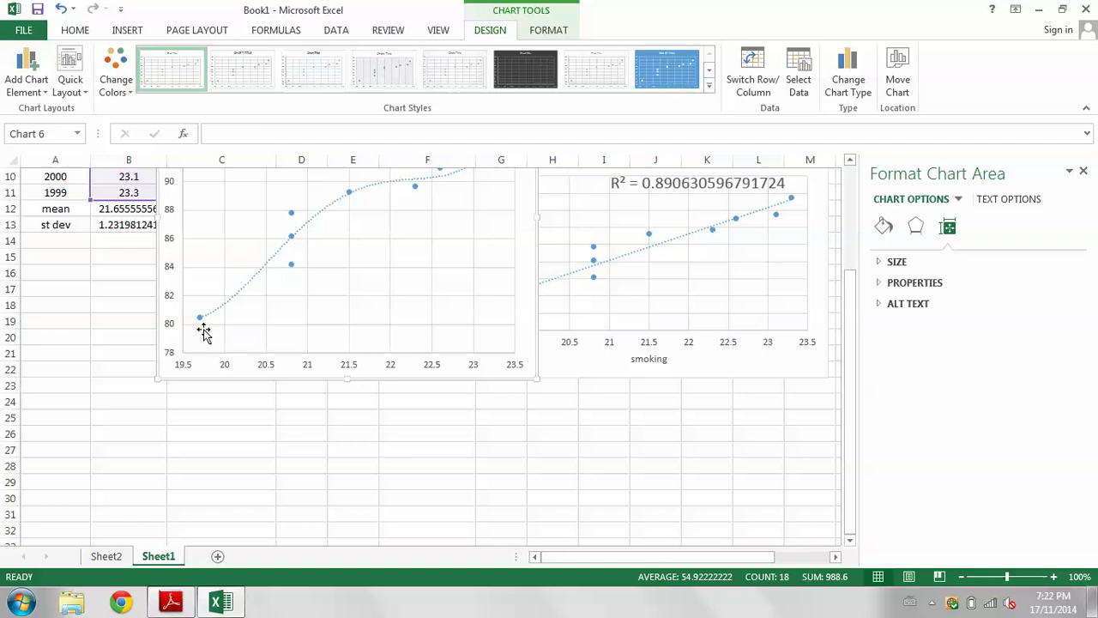
scroll(197, 289, up, 3)
drag(218, 335, 108, 429)
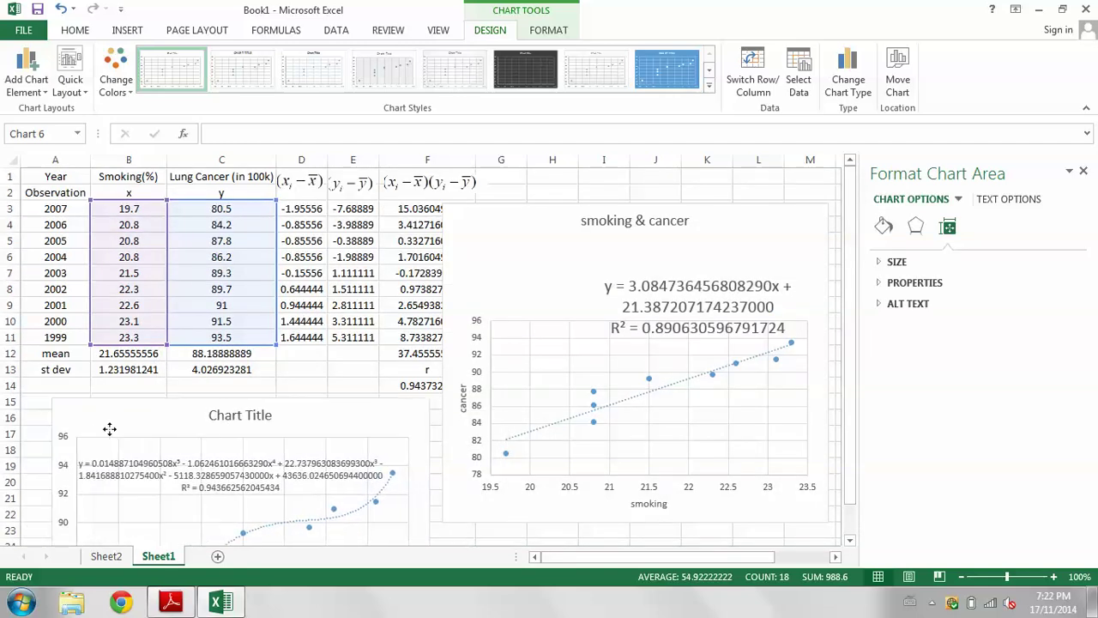
drag(515, 252, 508, 448)
drag(851, 223, 849, 288)
Lower the upper edge of the polynomial chart's plot area so the trendline label sits above the curve.
click(326, 346)
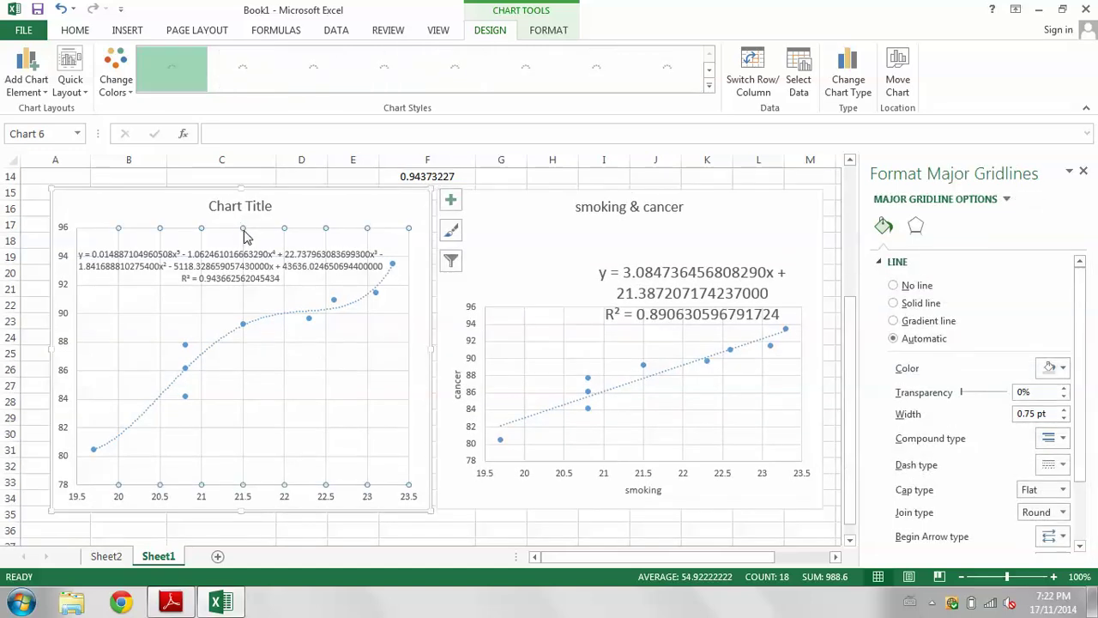
click(147, 286)
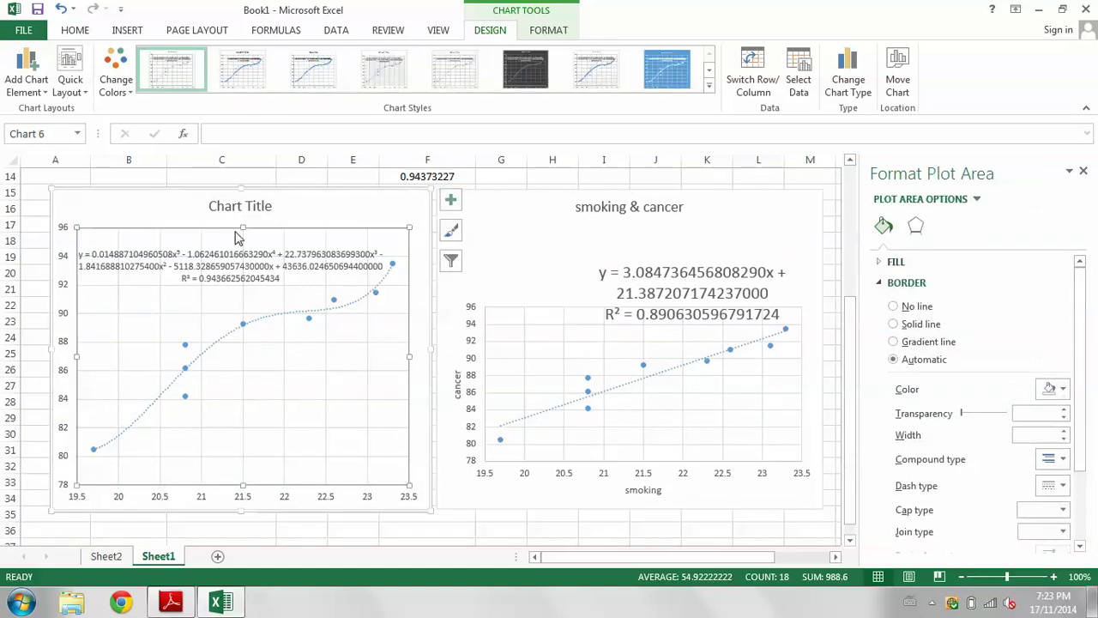
drag(240, 226, 240, 266)
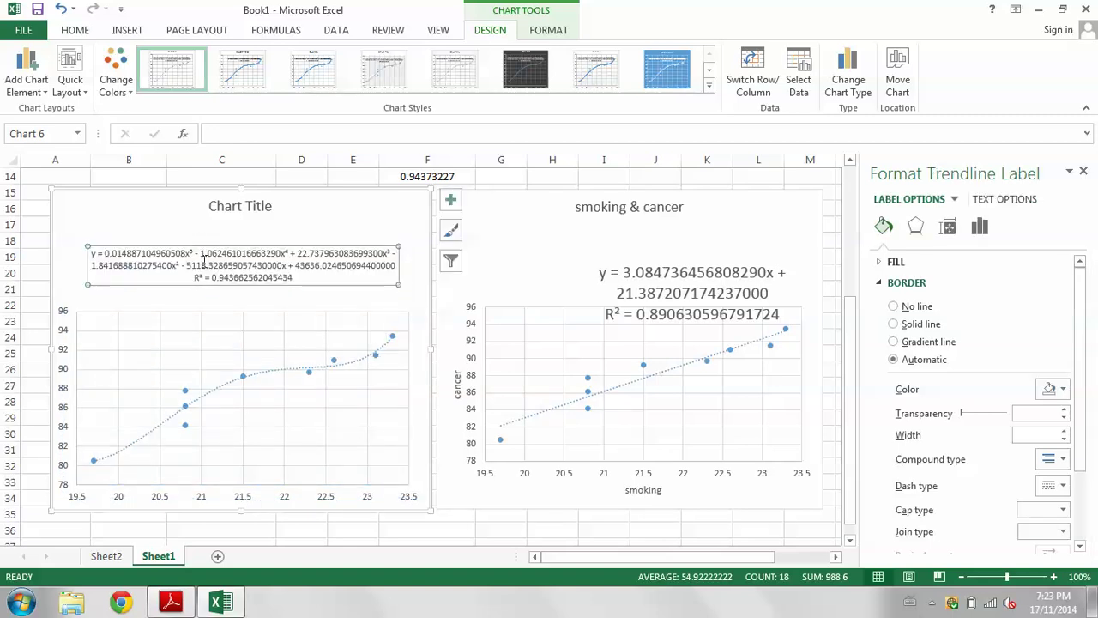
Delete the placeholder title from the polynomial chart.
click(227, 207)
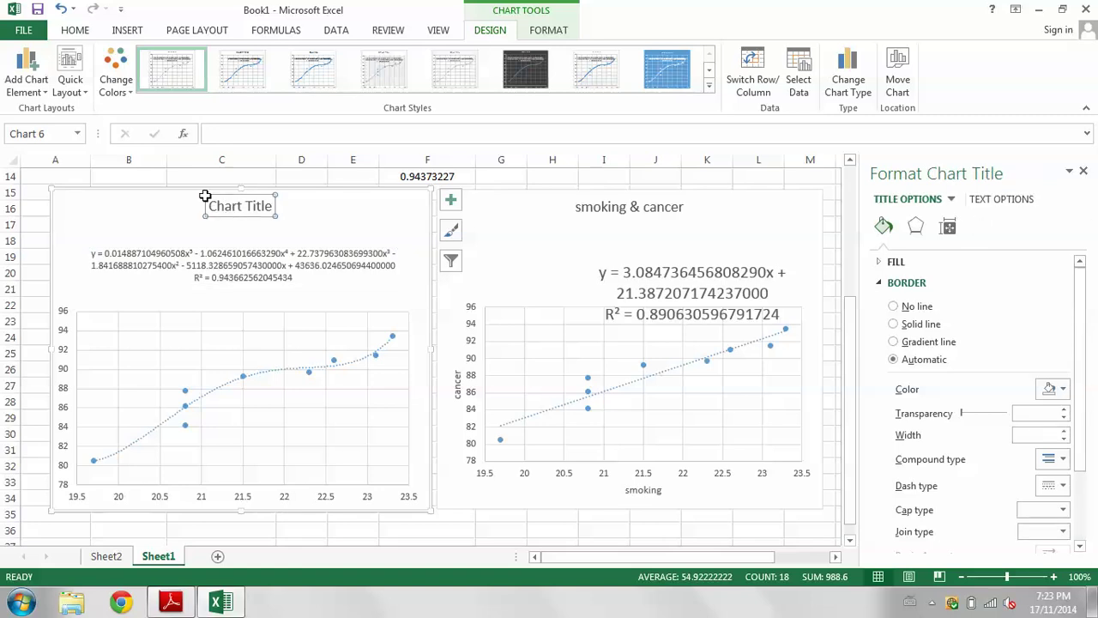
right_click(207, 196)
click(216, 204)
key(Delete)
Shift the polynomial trendline label up within the empty title space and set its font size to 16.
click(222, 254)
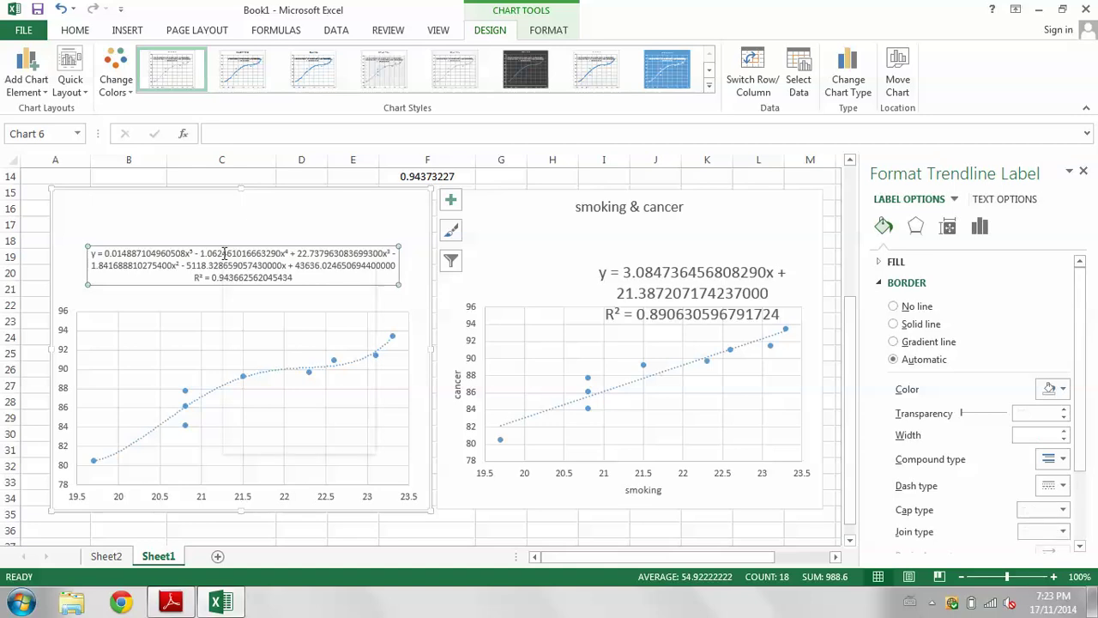
click(141, 255)
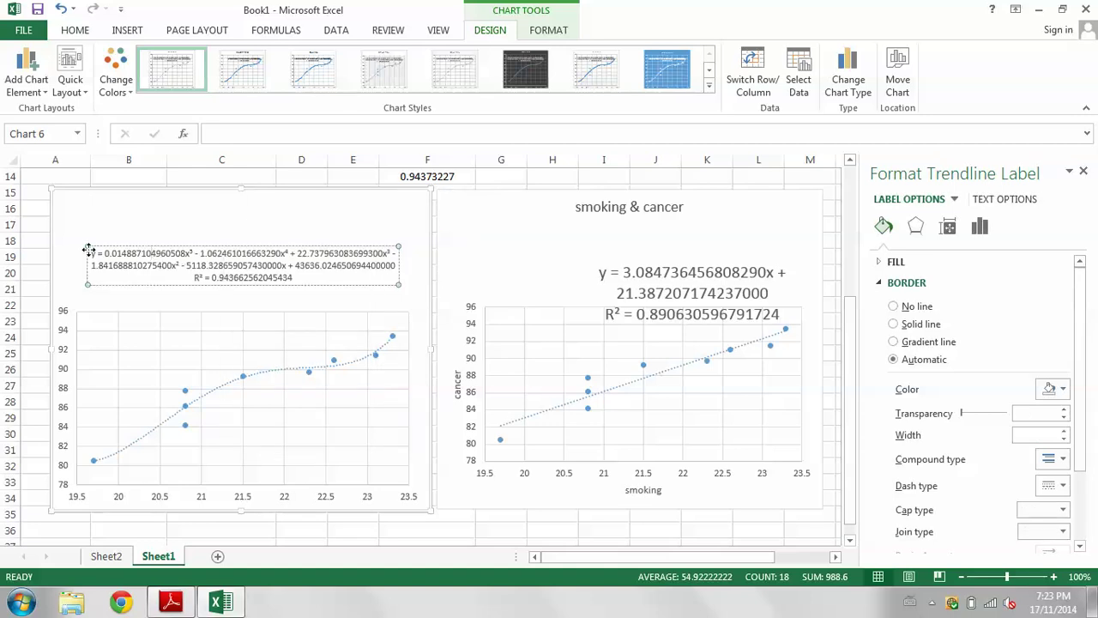
drag(100, 252, 112, 258)
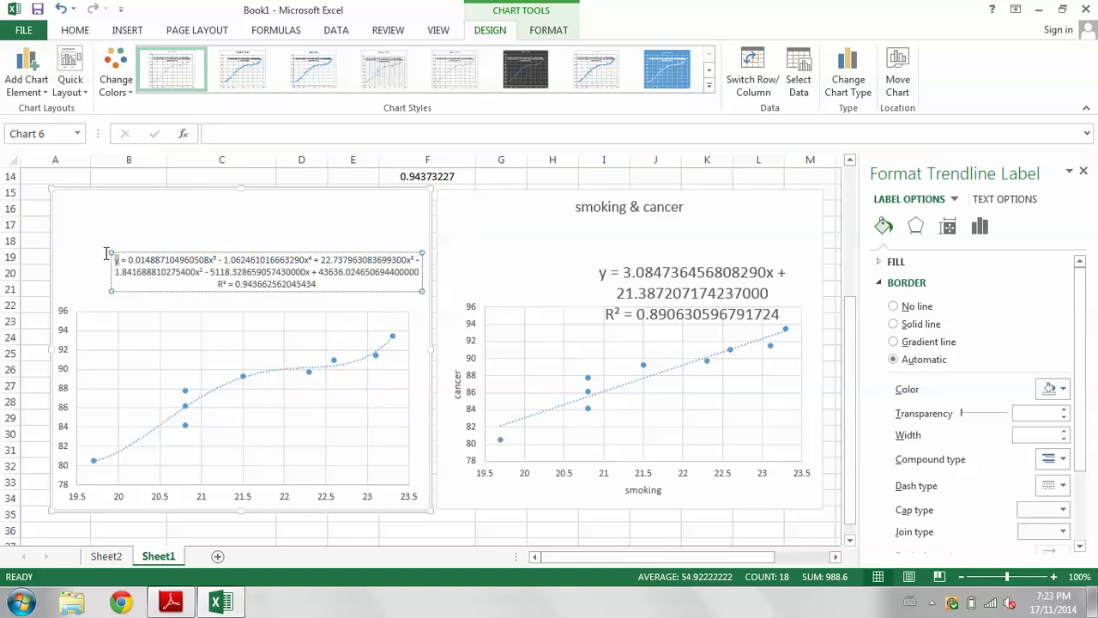
click(128, 259)
drag(115, 250, 78, 236)
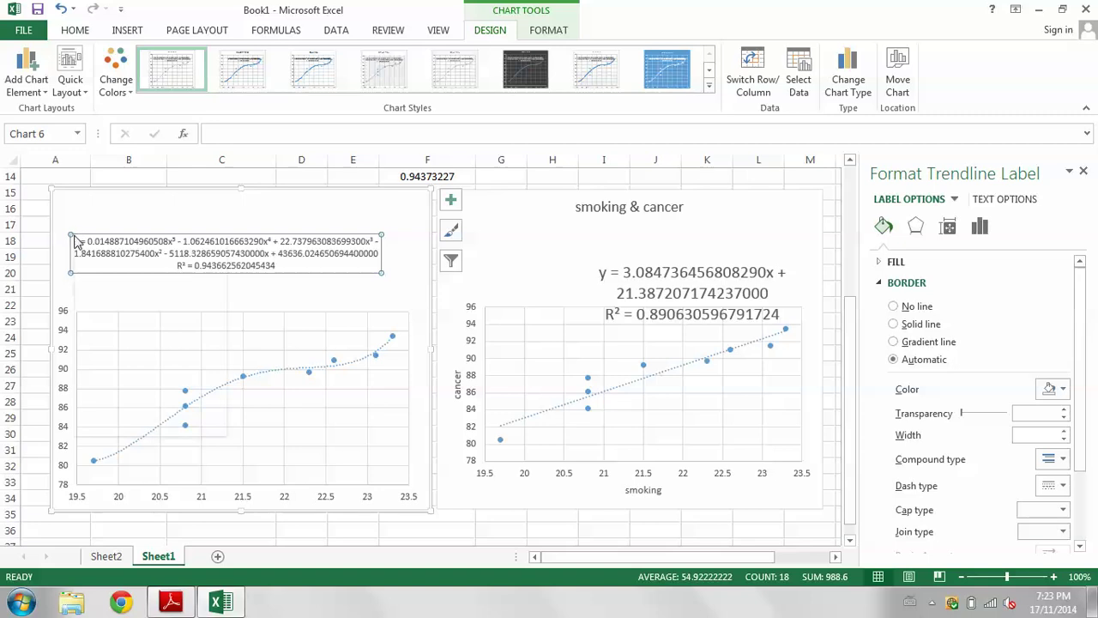
right_click(75, 239)
click(108, 304)
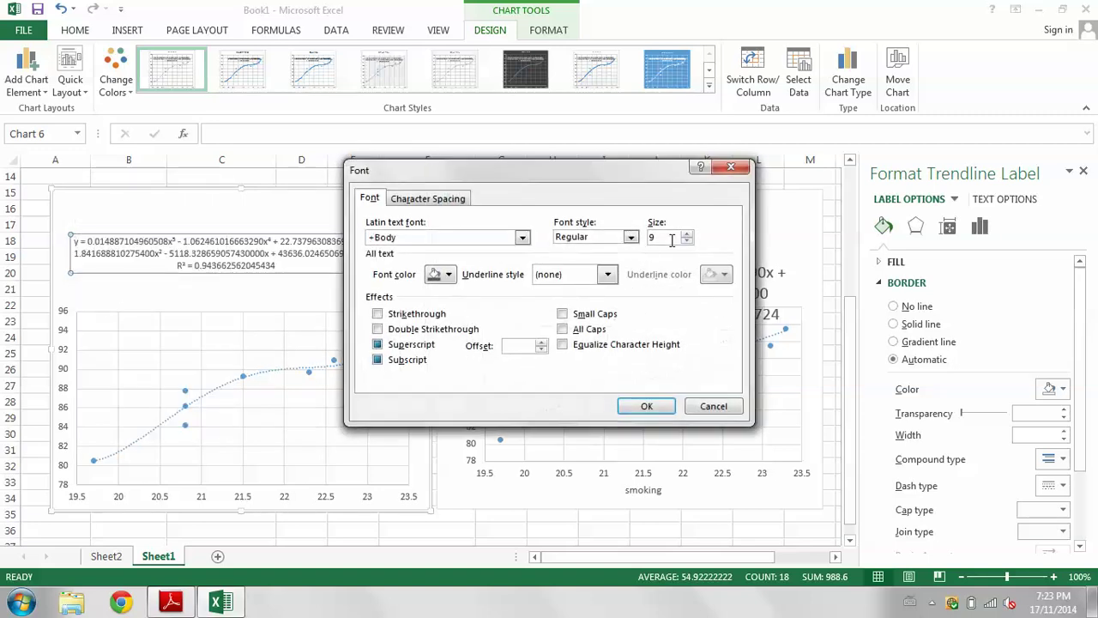
text(16)
key(Return)
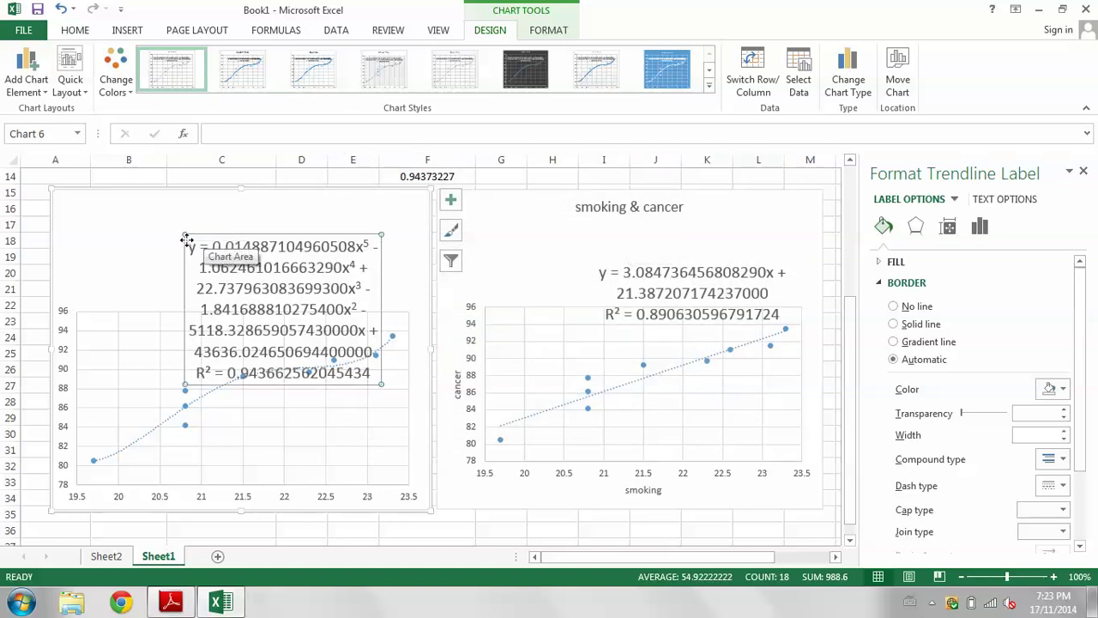
Move the enlarged equation label to the top of the polynomial chart and shrink the plot area from above to clear it.
drag(187, 234, 147, 191)
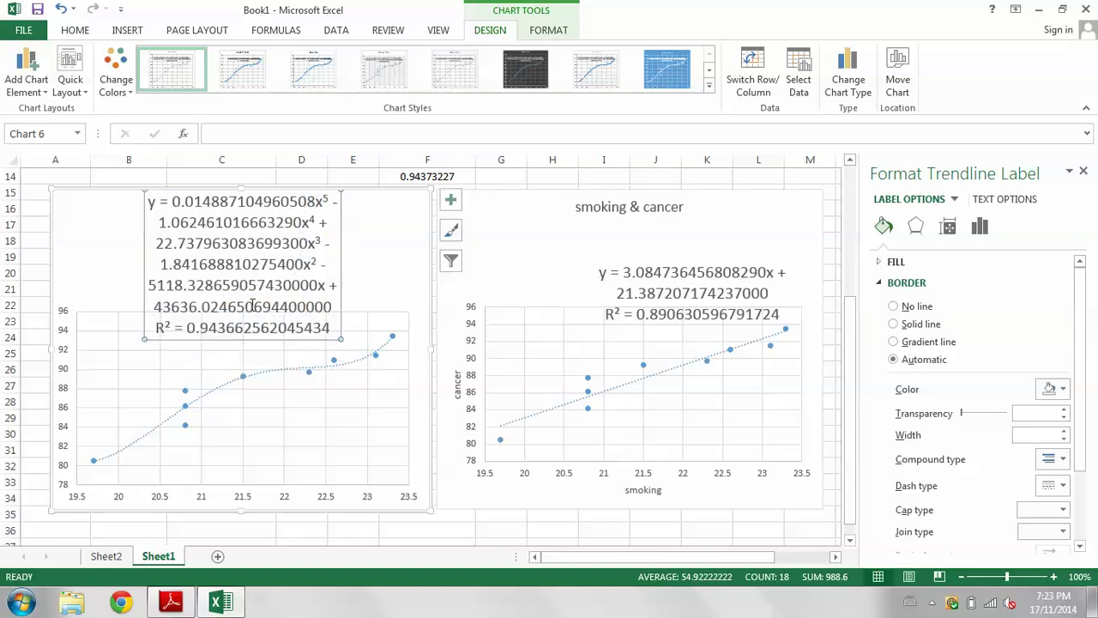
click(404, 333)
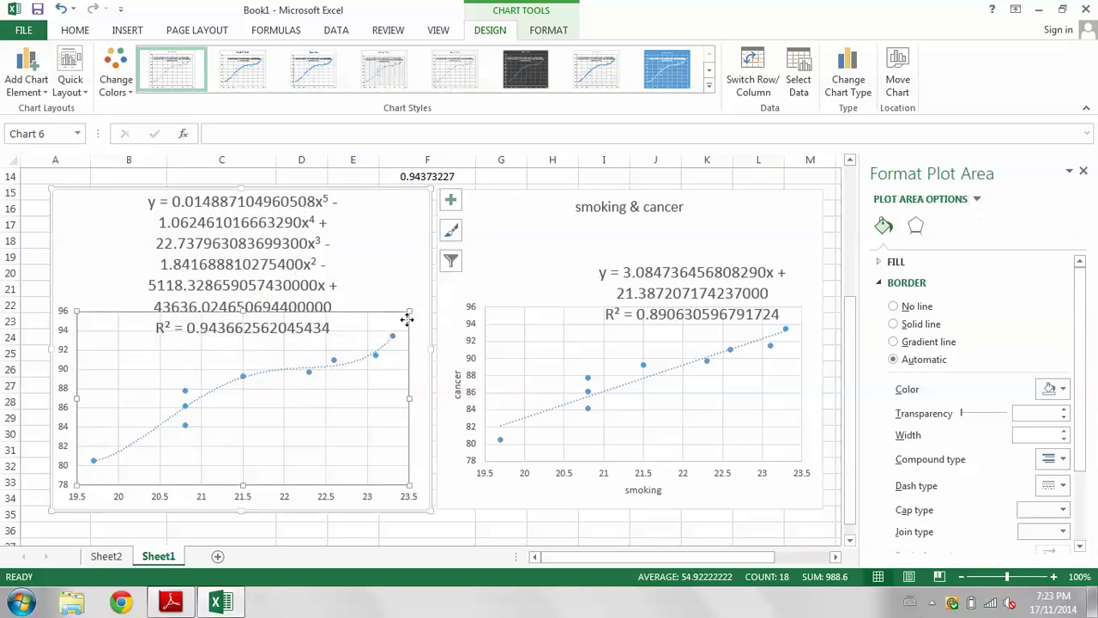
drag(410, 310, 407, 353)
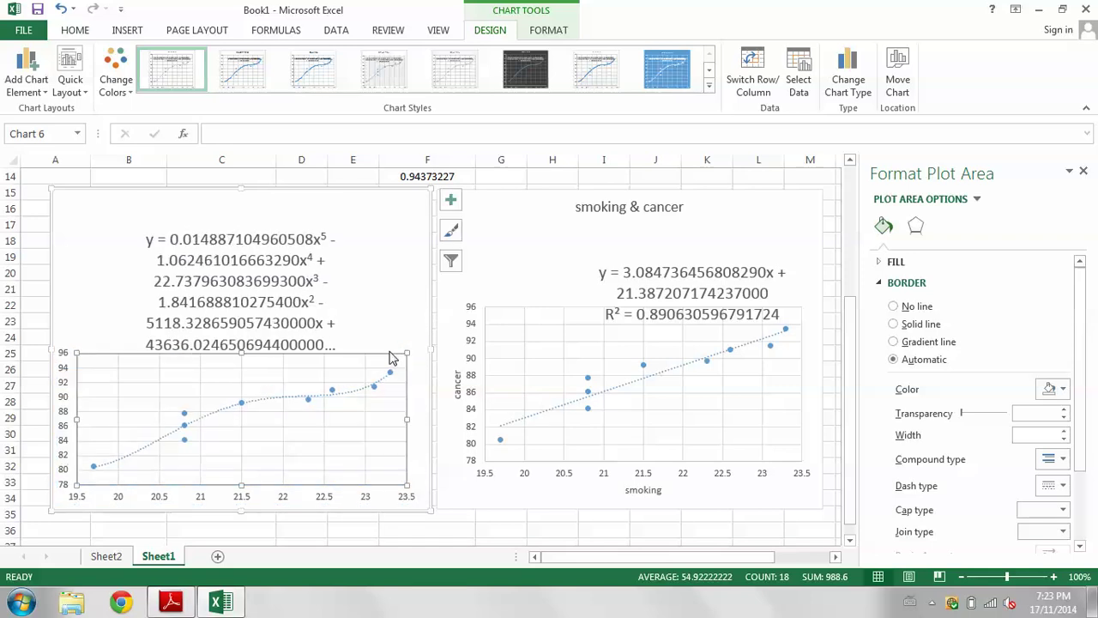
click(244, 274)
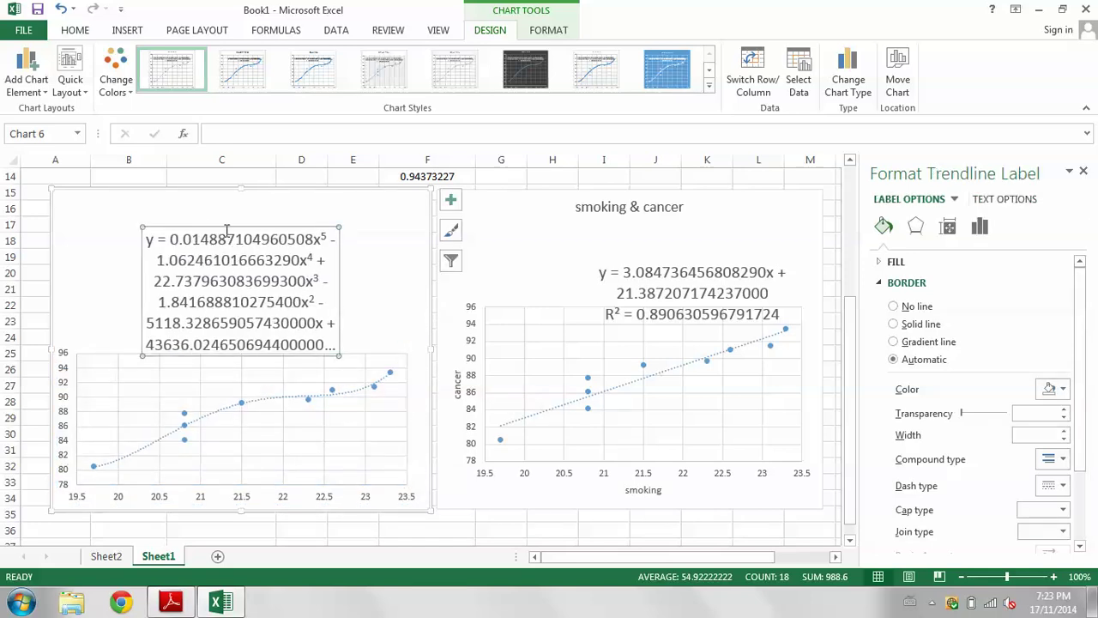
drag(206, 227, 200, 199)
click(374, 233)
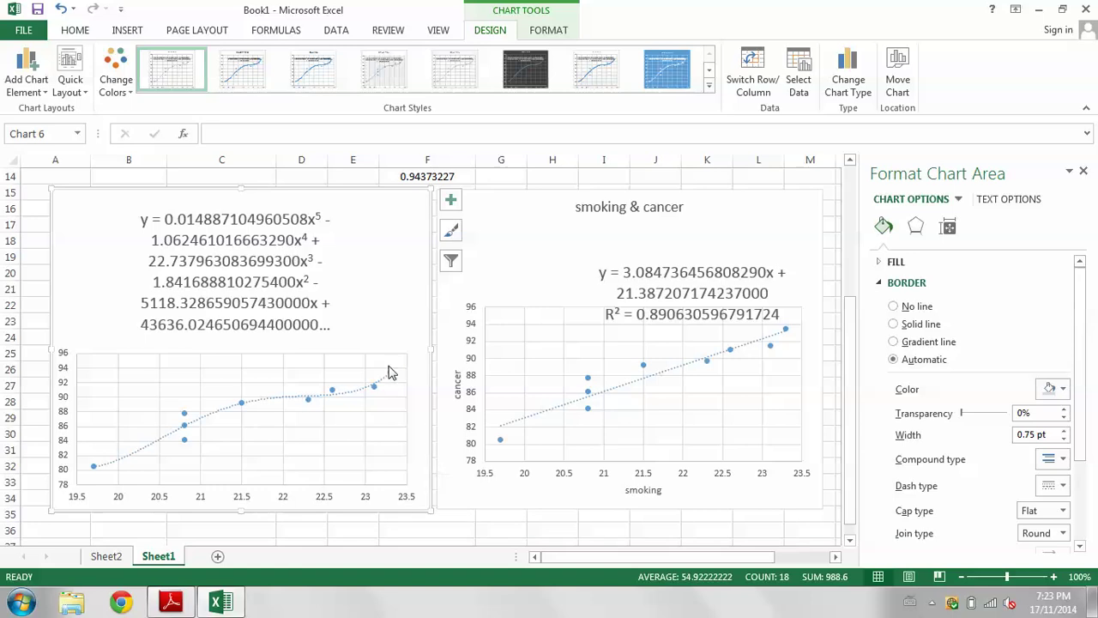
click(277, 317)
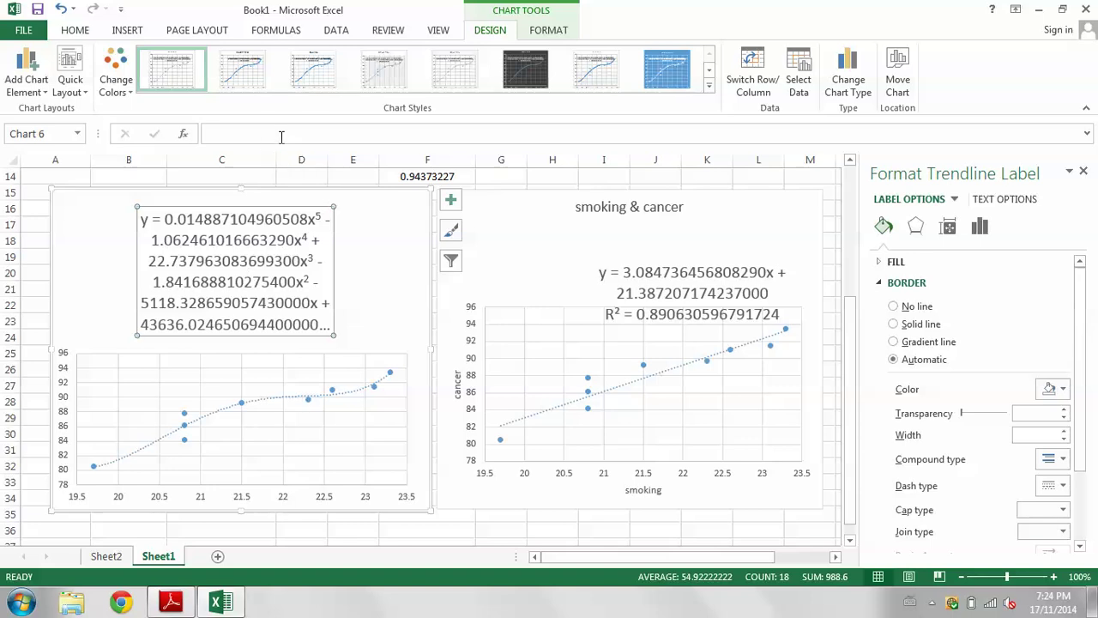
scroll(225, 248, up, 4)
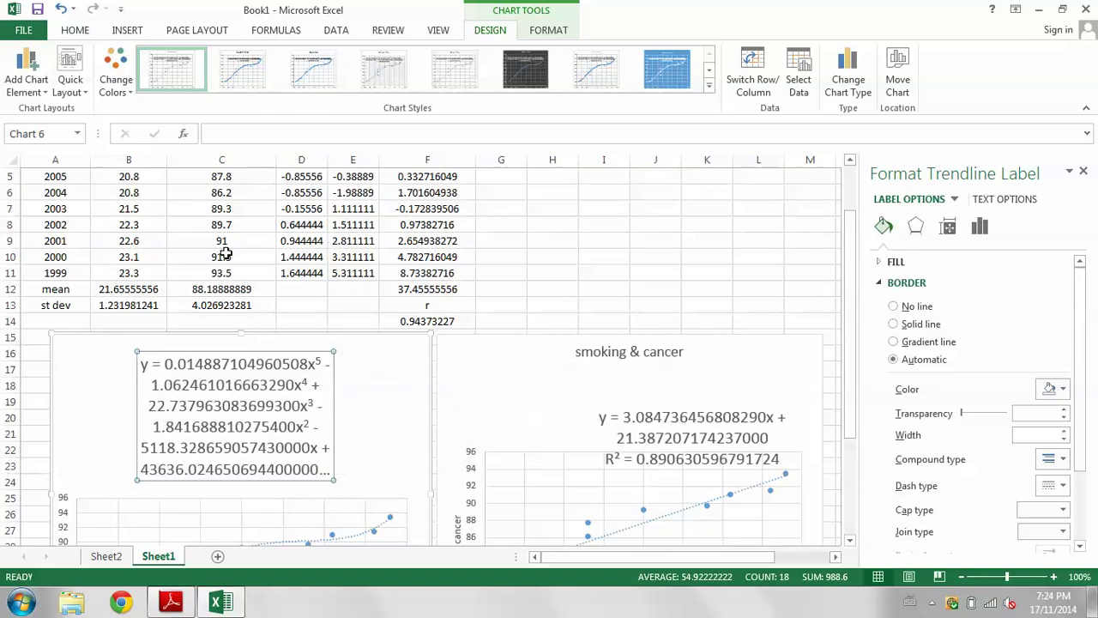
scroll(257, 395, down, 2)
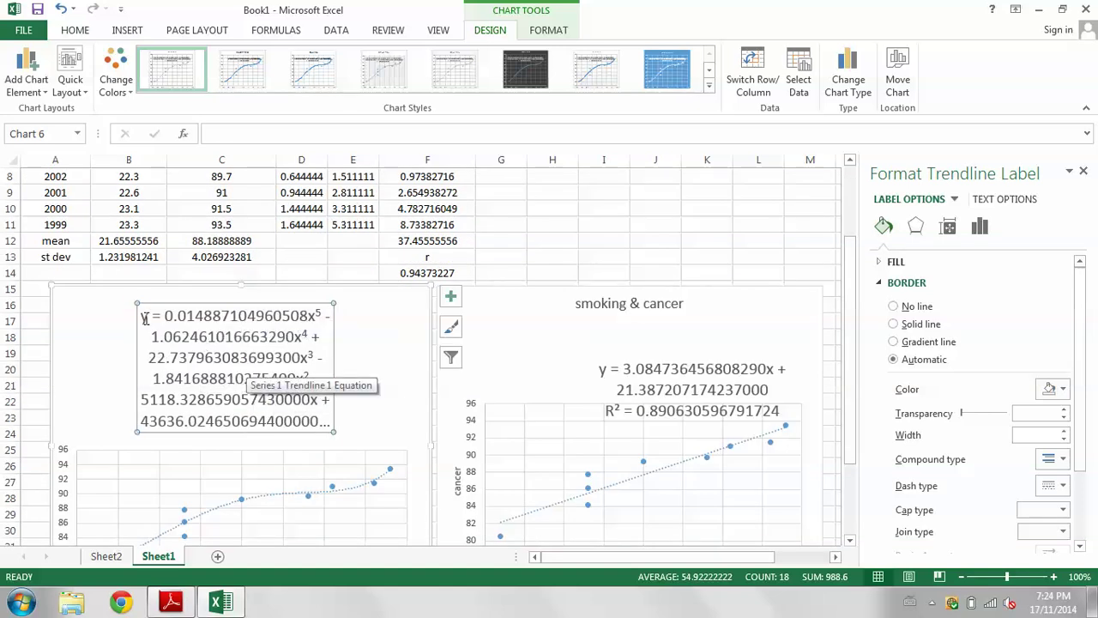
drag(141, 305, 295, 432)
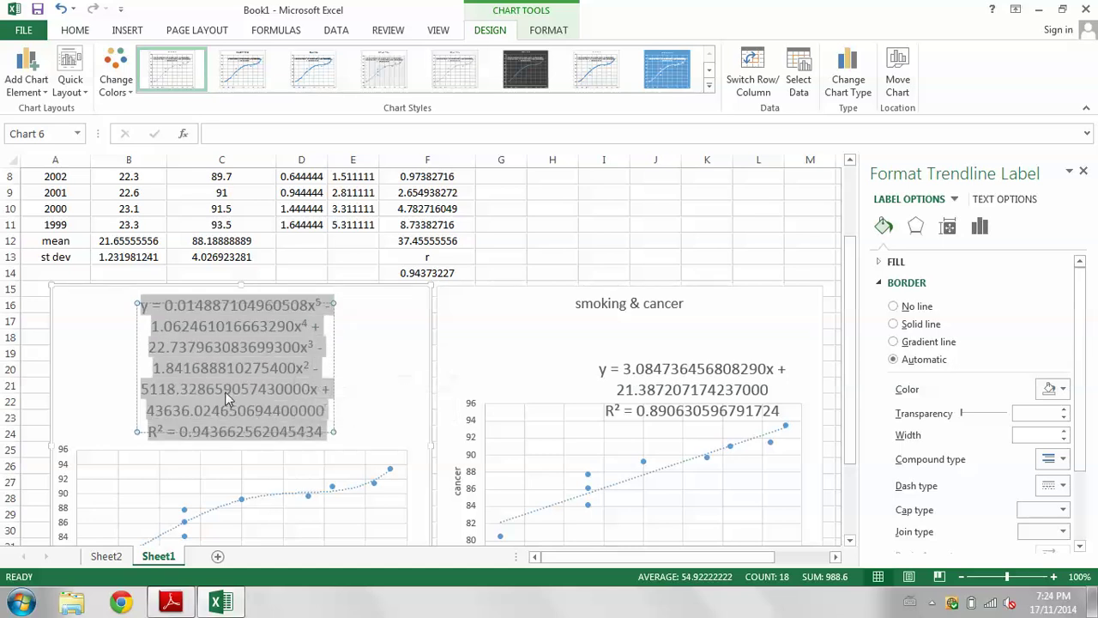
right_click(244, 377)
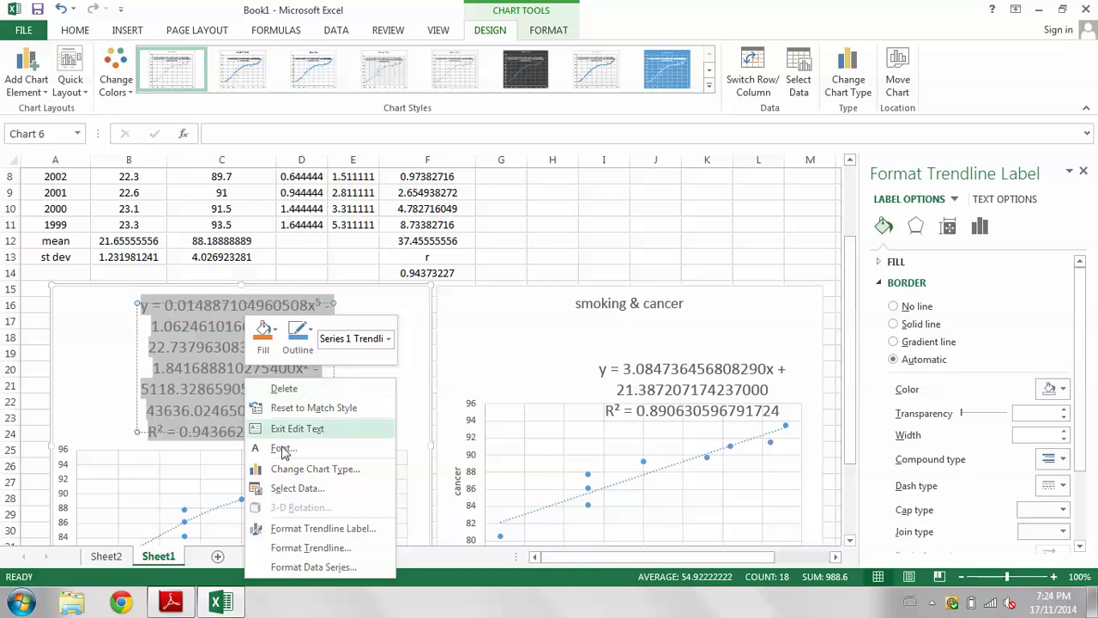
key(Escape)
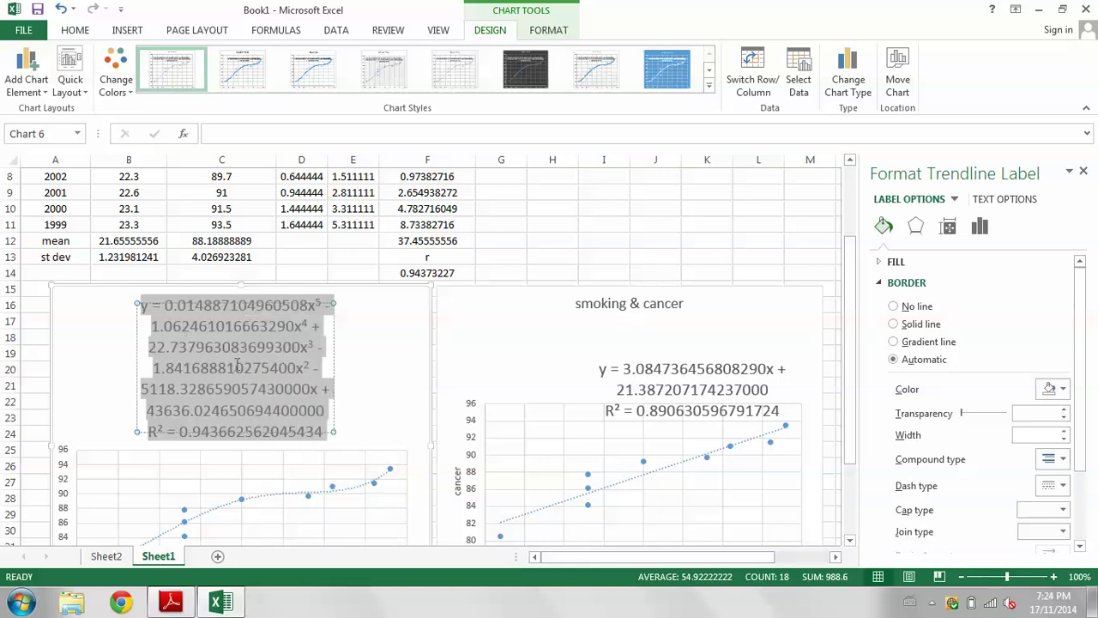
key(Escape)
Raise the upper edge of the polynomial chart's plot area slightly toward the equation label.
click(369, 381)
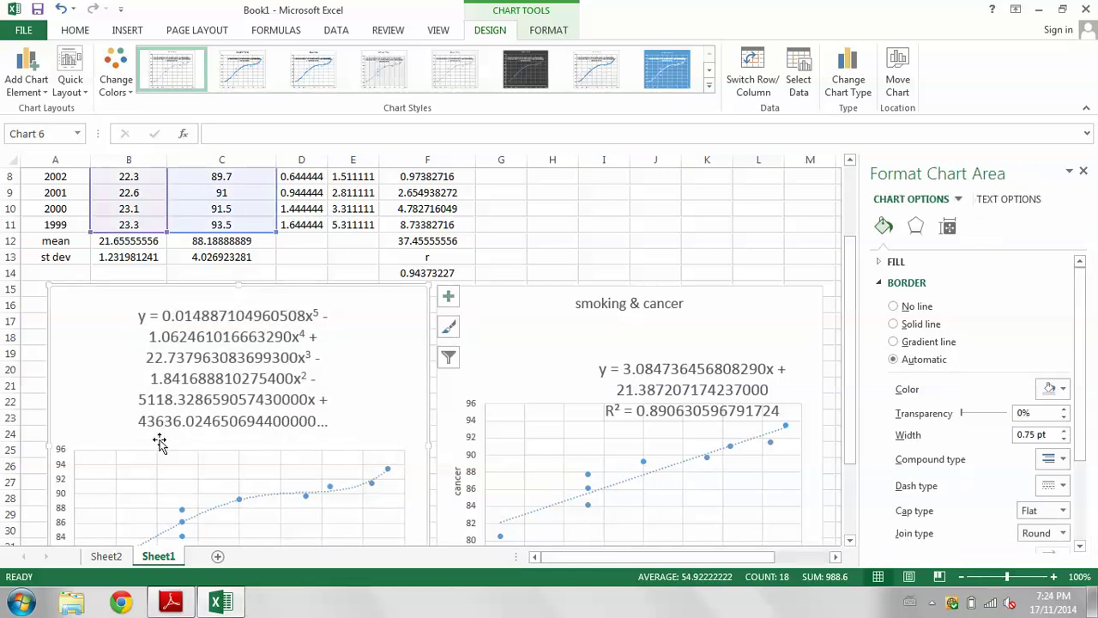
click(106, 464)
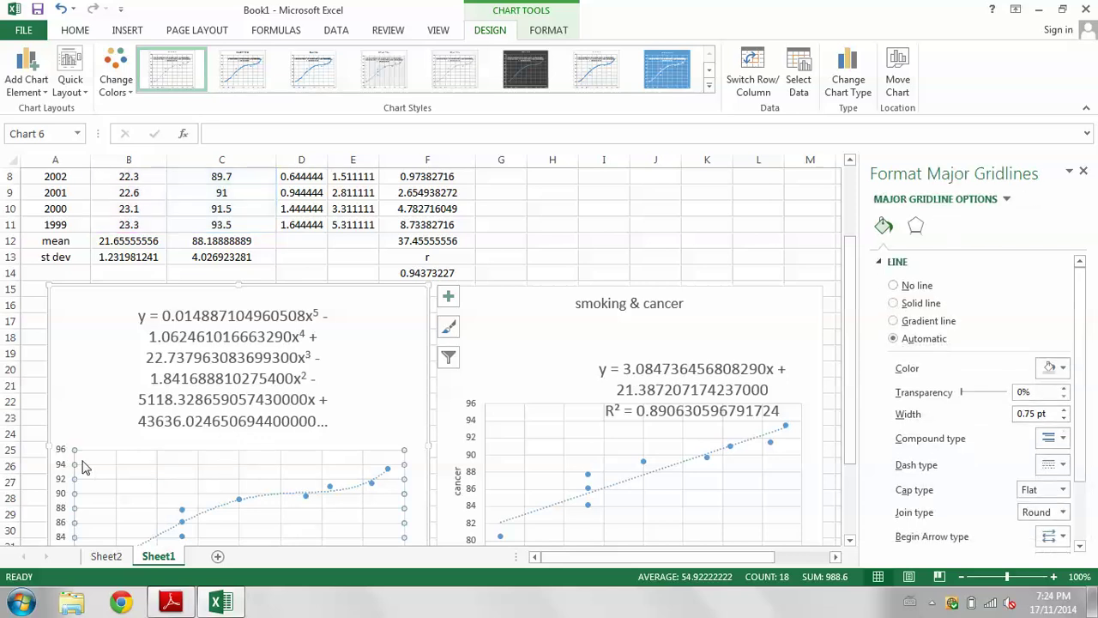
click(106, 460)
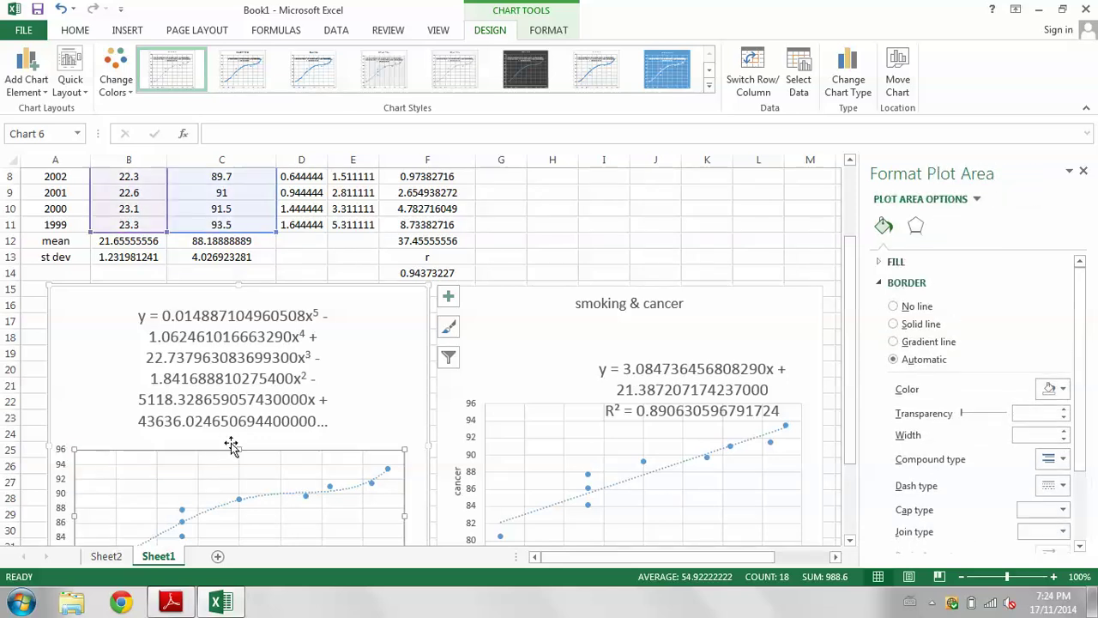
drag(239, 447, 241, 417)
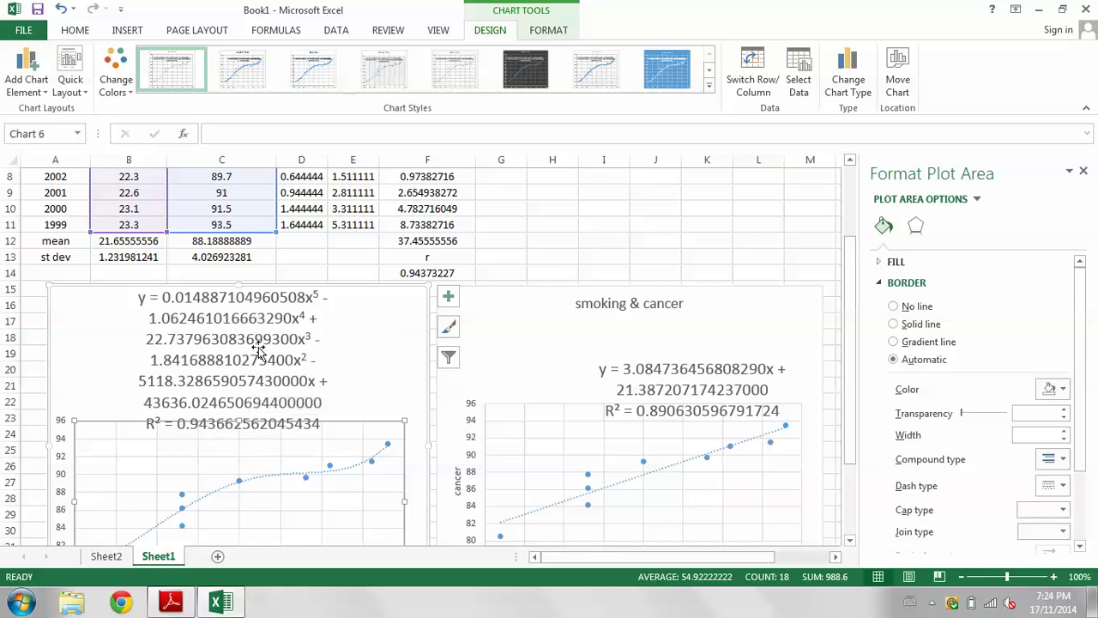
Switch to OneNote 2013 and bring up the Send To OneNote tool.
click(120, 321)
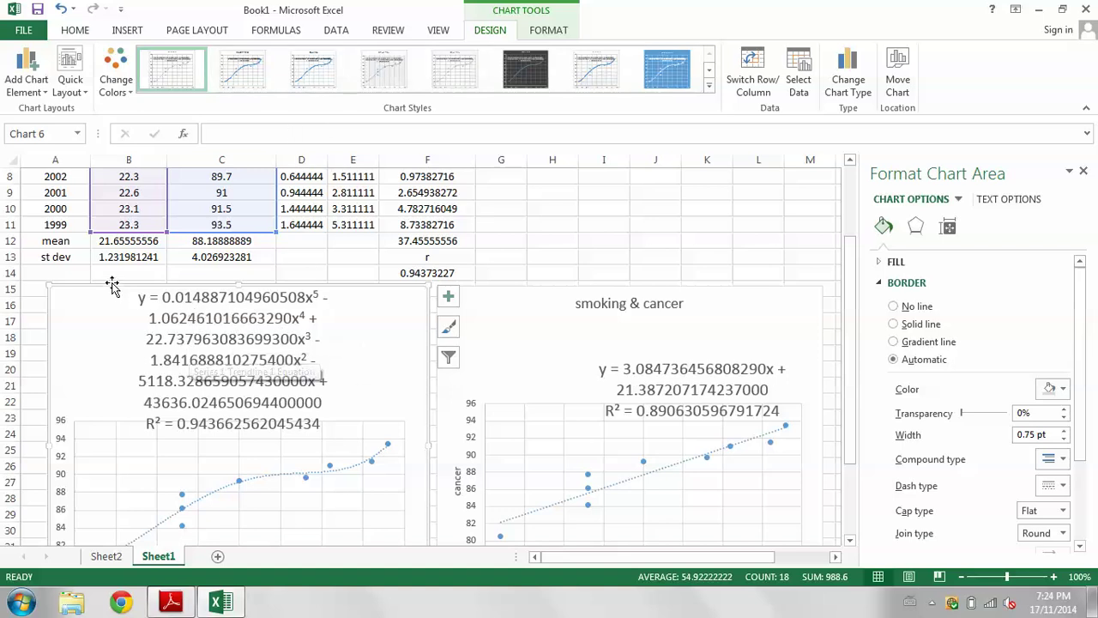
click(21, 602)
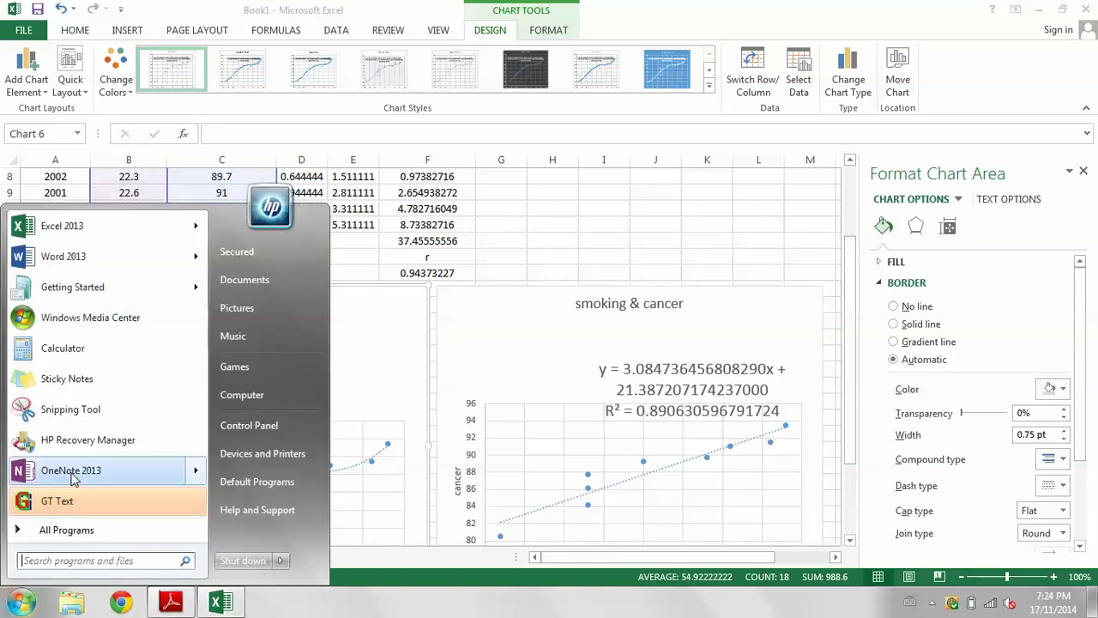
mouse_move(74, 477)
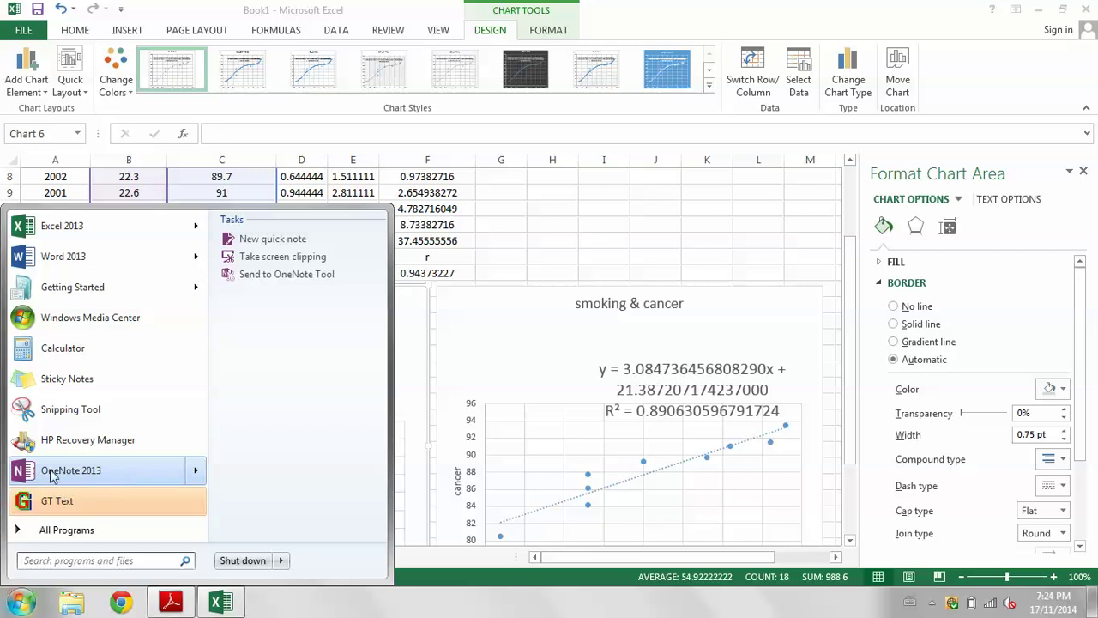
click(71, 476)
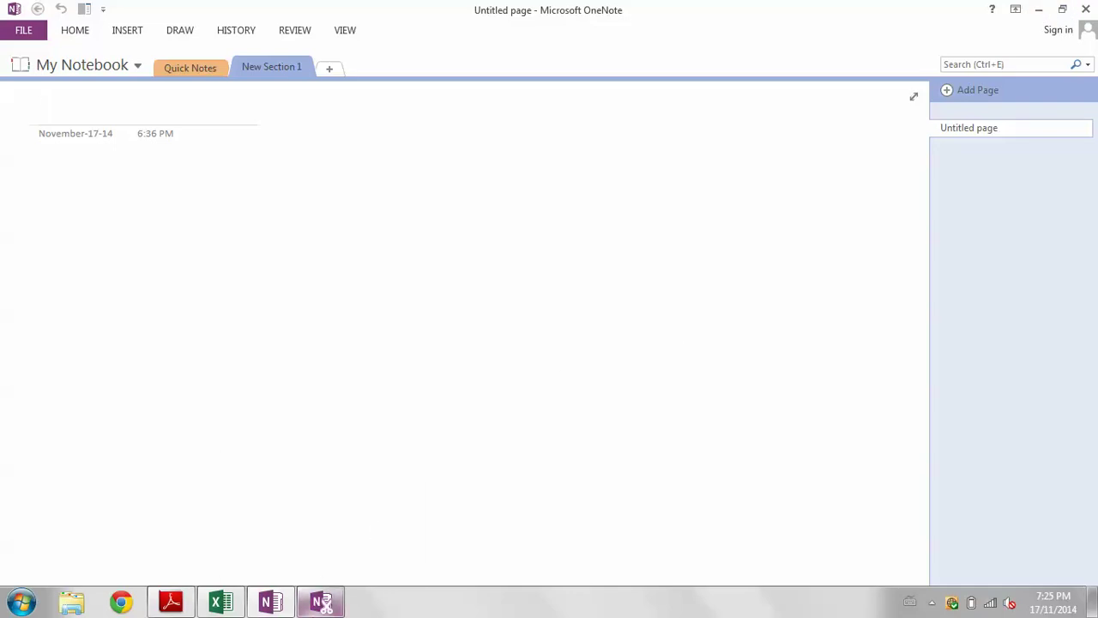
mouse_move(277, 605)
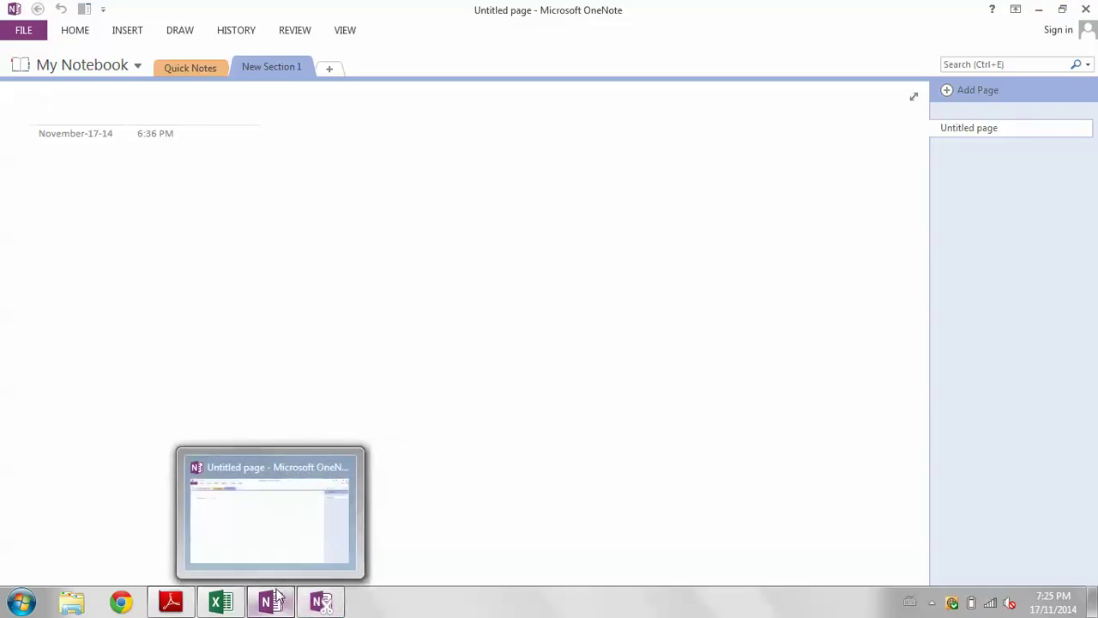
mouse_move(321, 601)
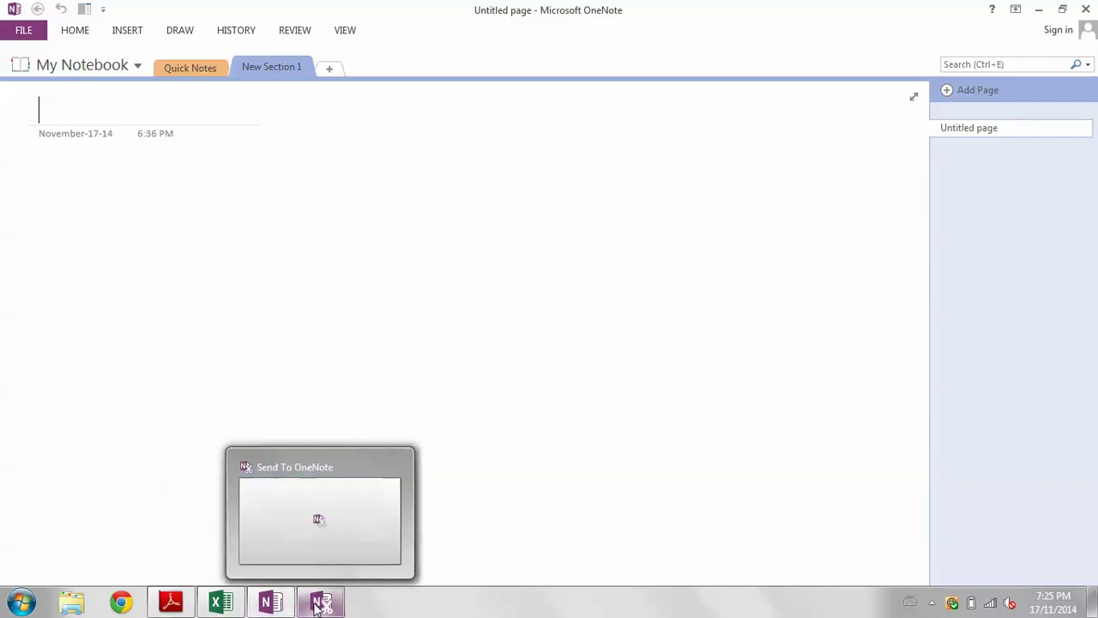
mouse_move(320, 560)
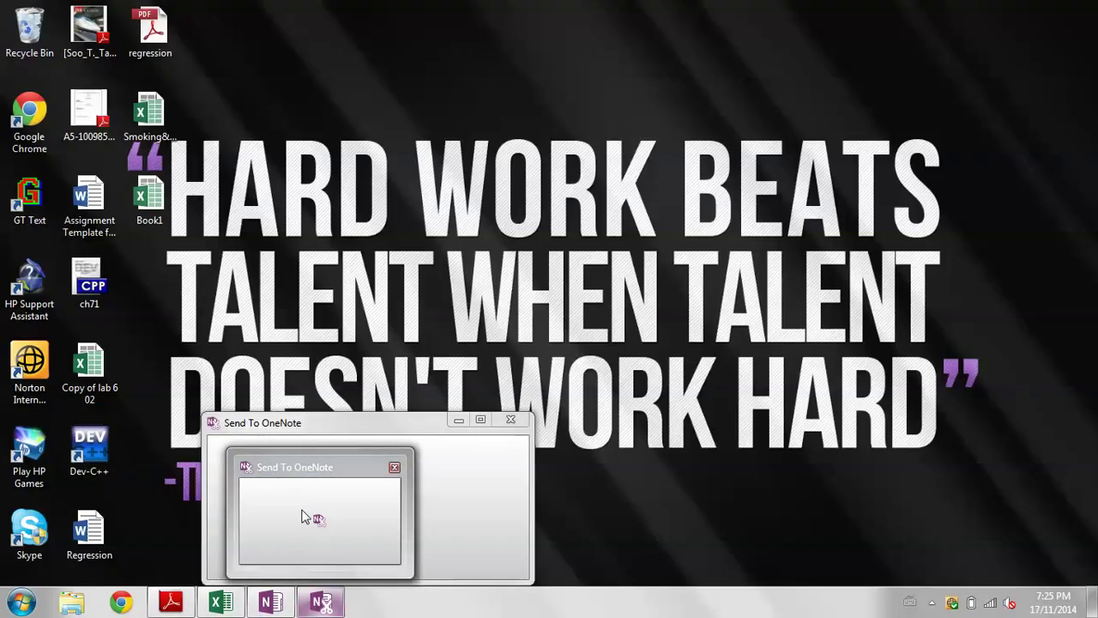
click(302, 516)
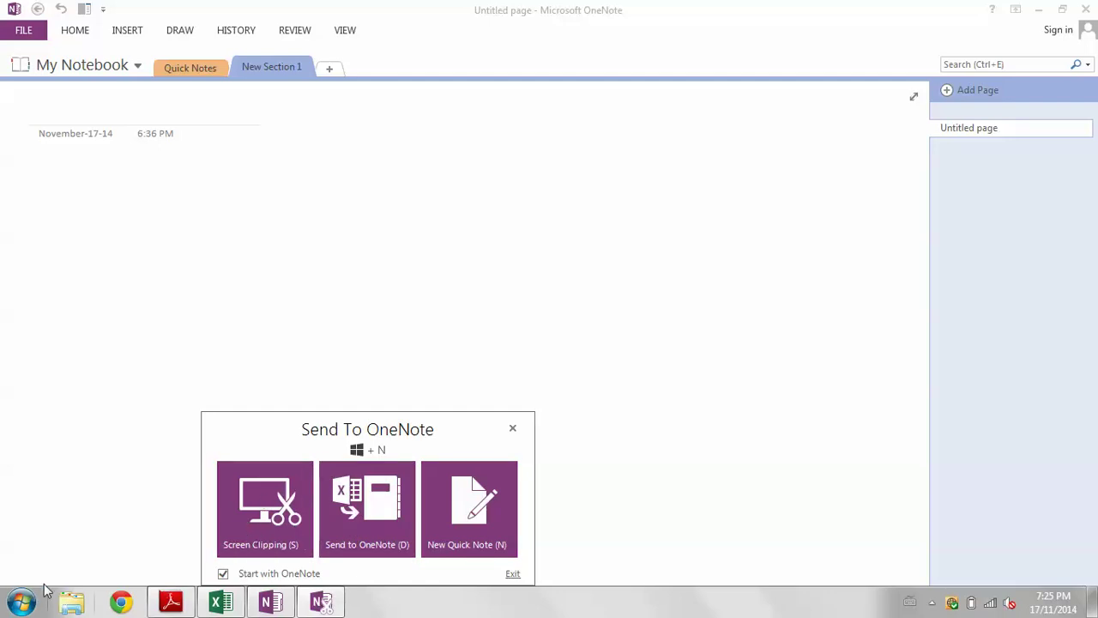
Search the installed programs for "send to" and close the results.
click(21, 601)
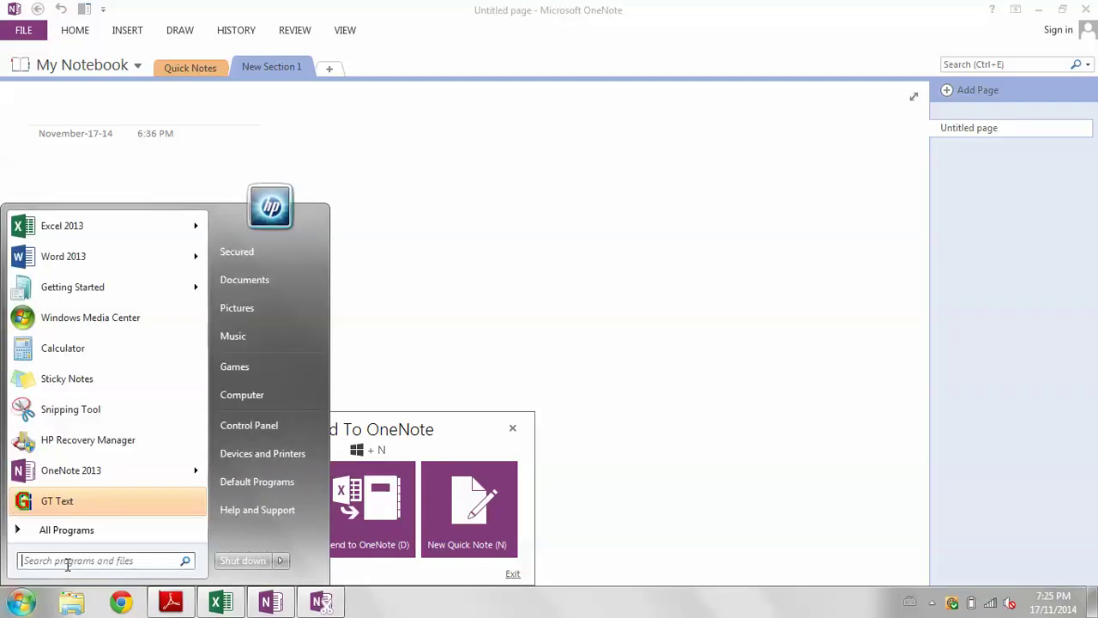
text(send to)
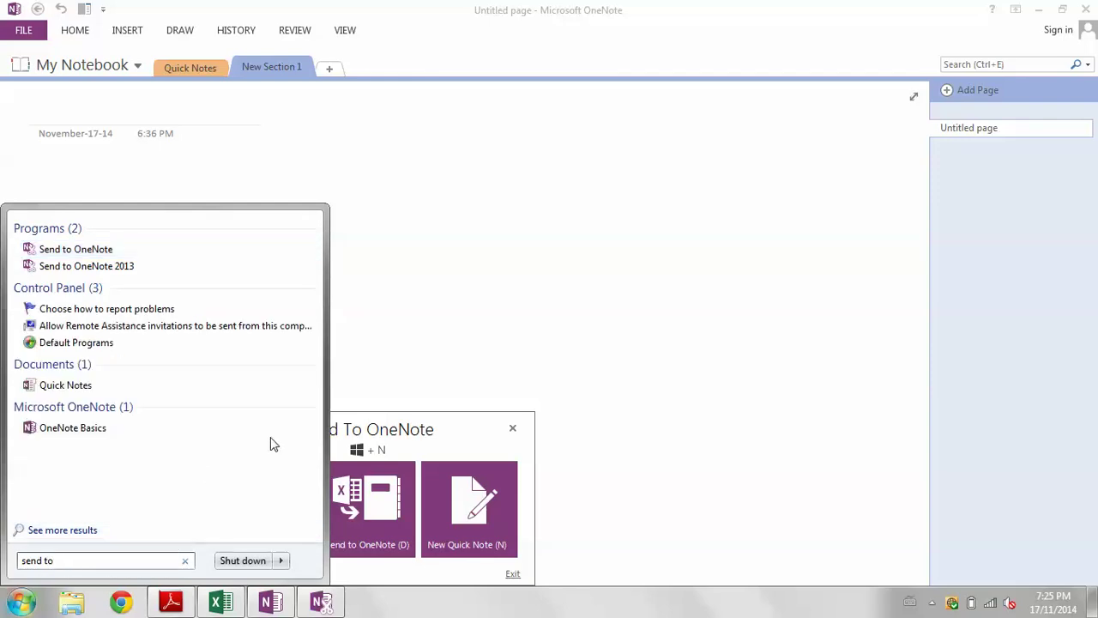
click(639, 192)
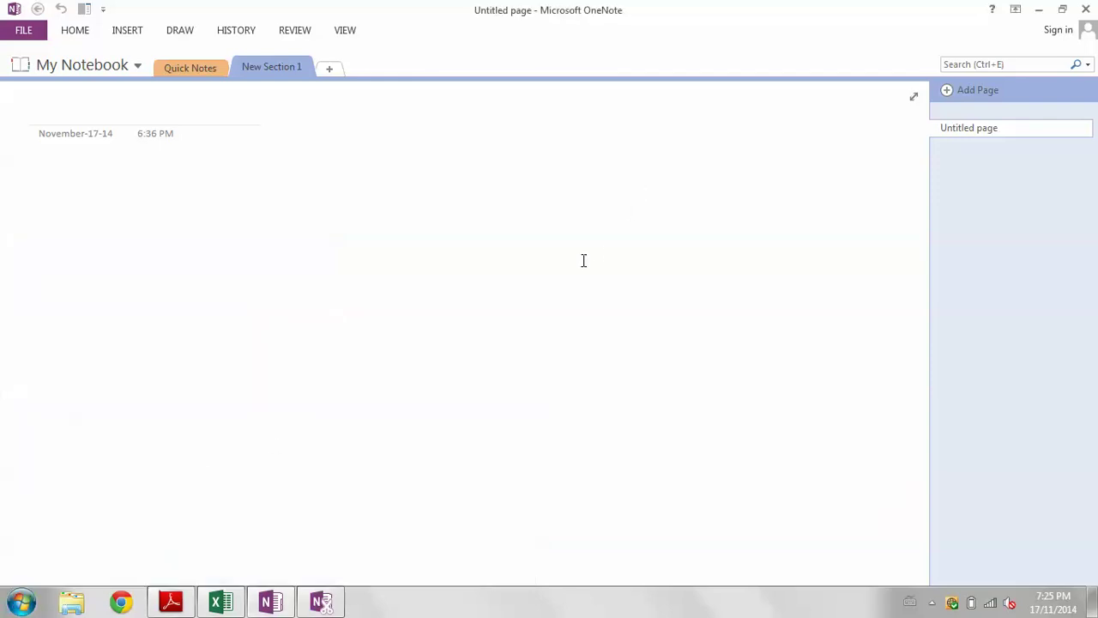
Return to Excel, take a OneNote screen clipping of the polynomial equation without its R² line, and copy it to the clipboard.
click(1038, 8)
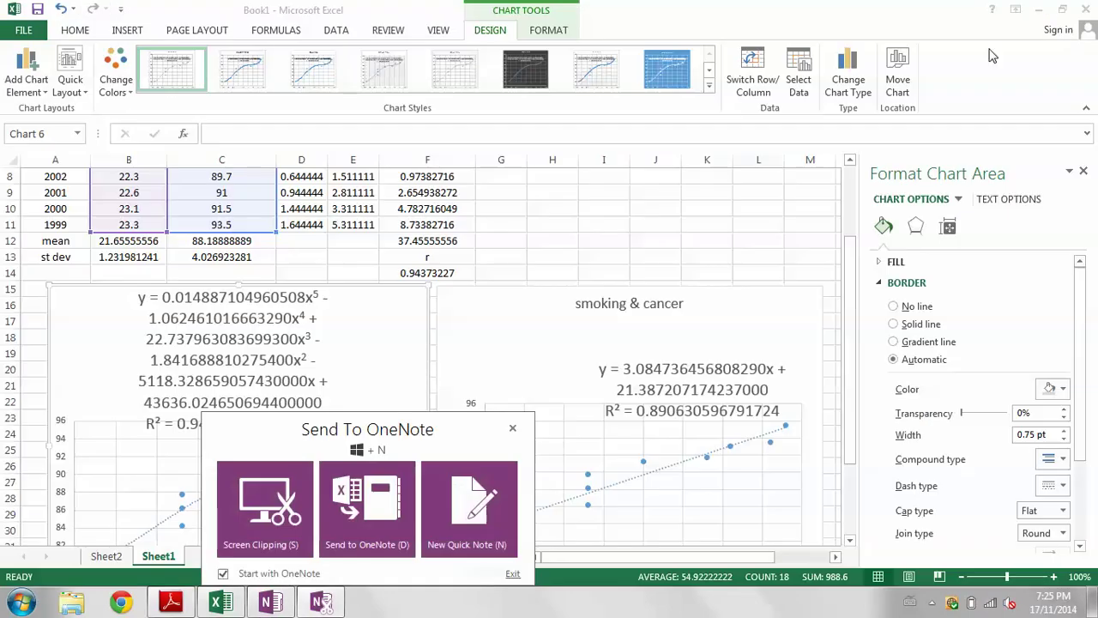
click(626, 11)
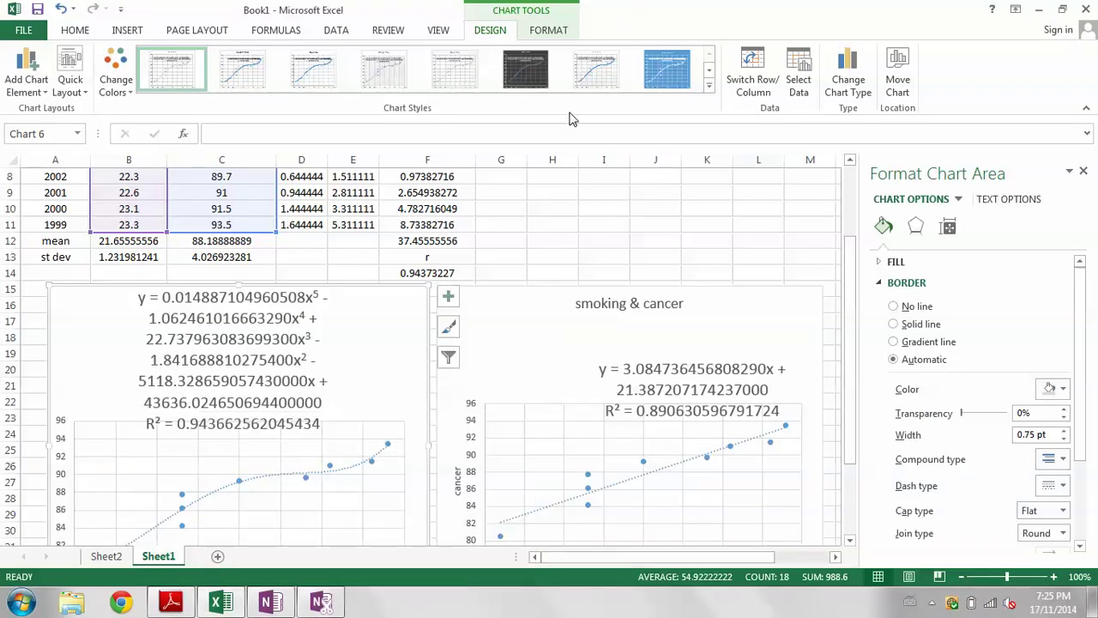
click(322, 603)
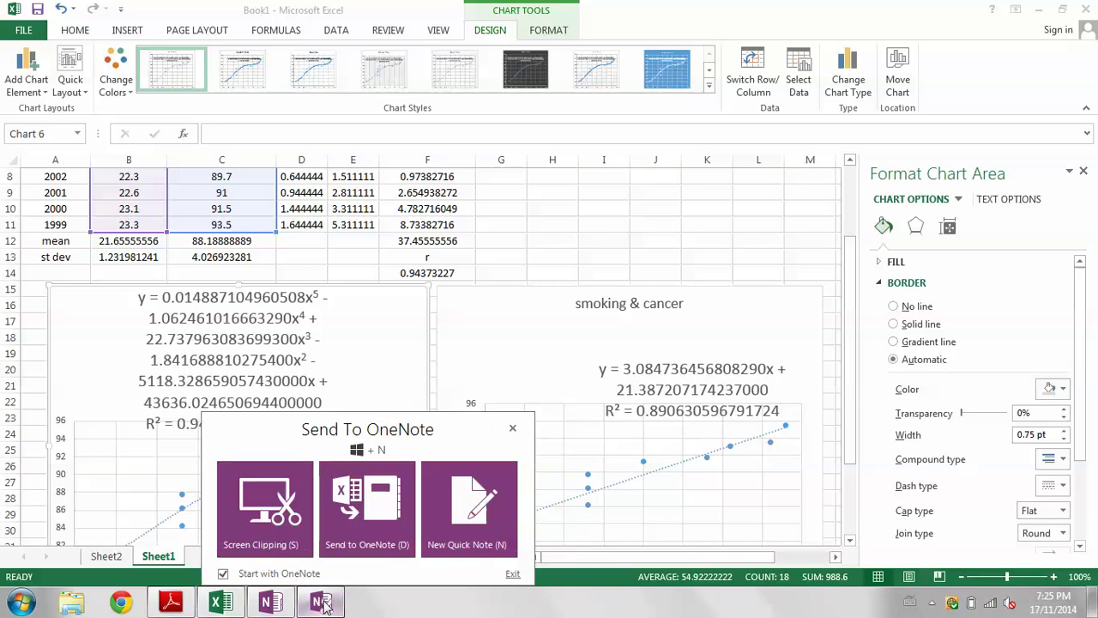
click(272, 512)
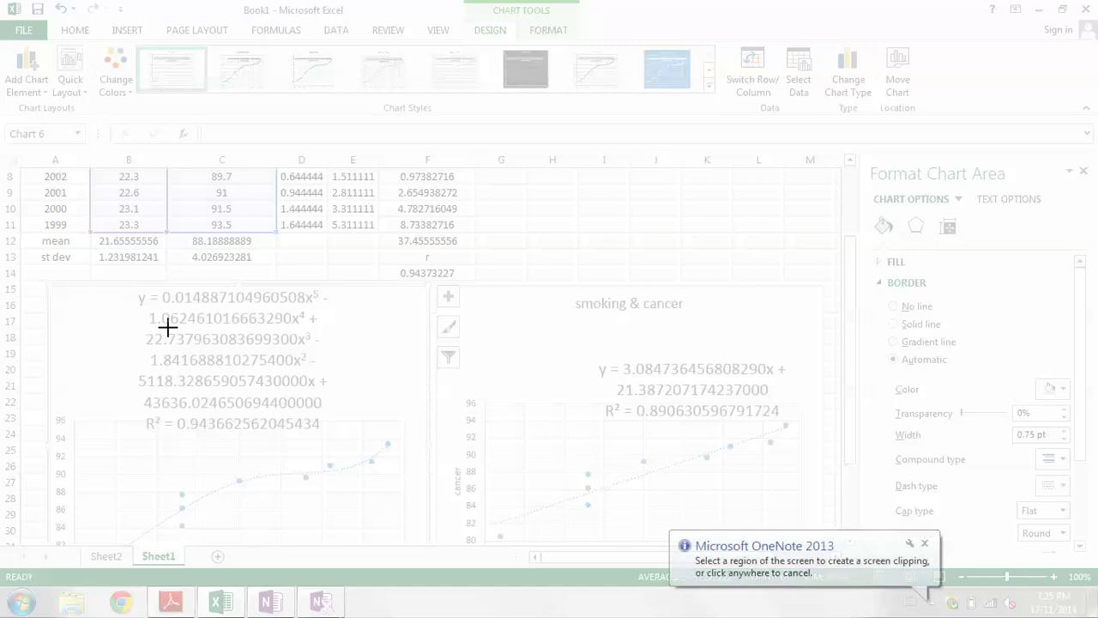
drag(134, 286, 329, 415)
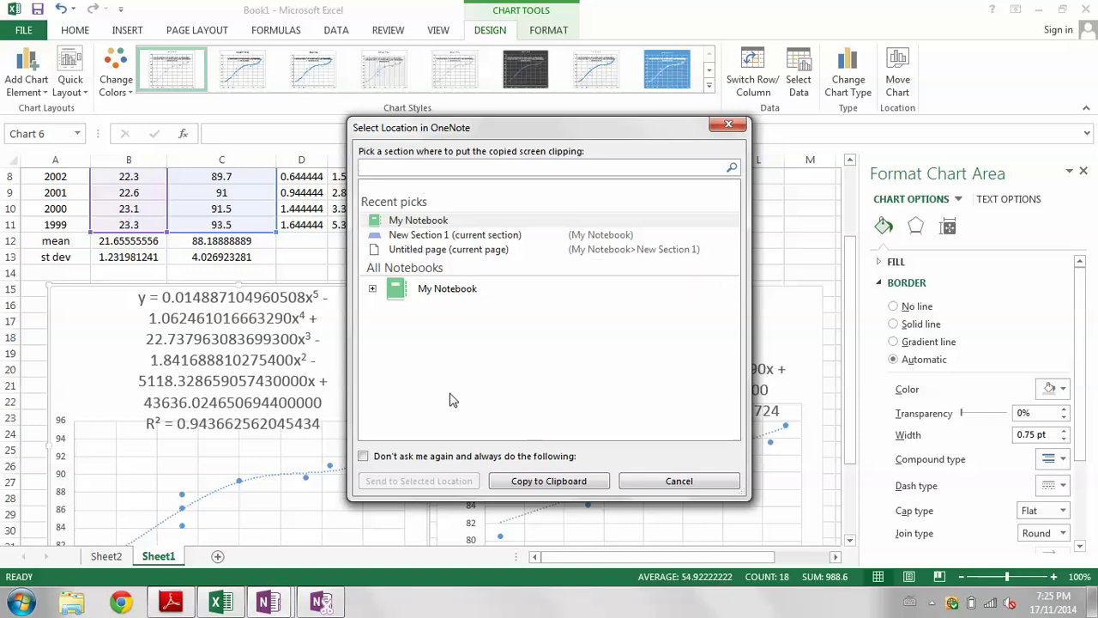
click(568, 480)
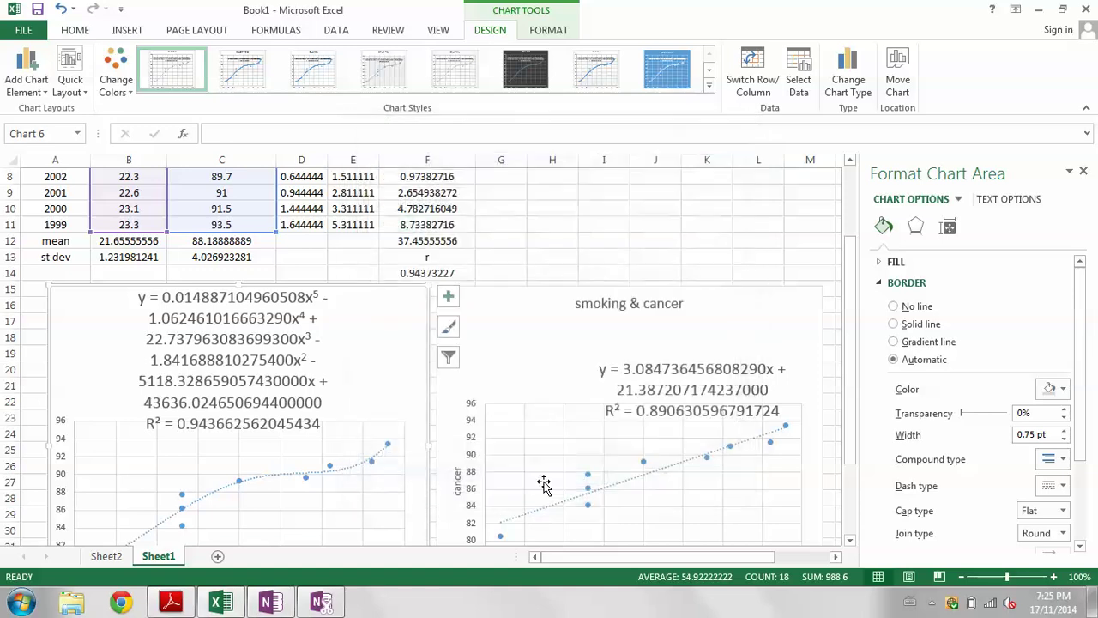
Switch to OneNote, add a new section to My Notebook, and paste the equation clipping onto its page.
click(289, 604)
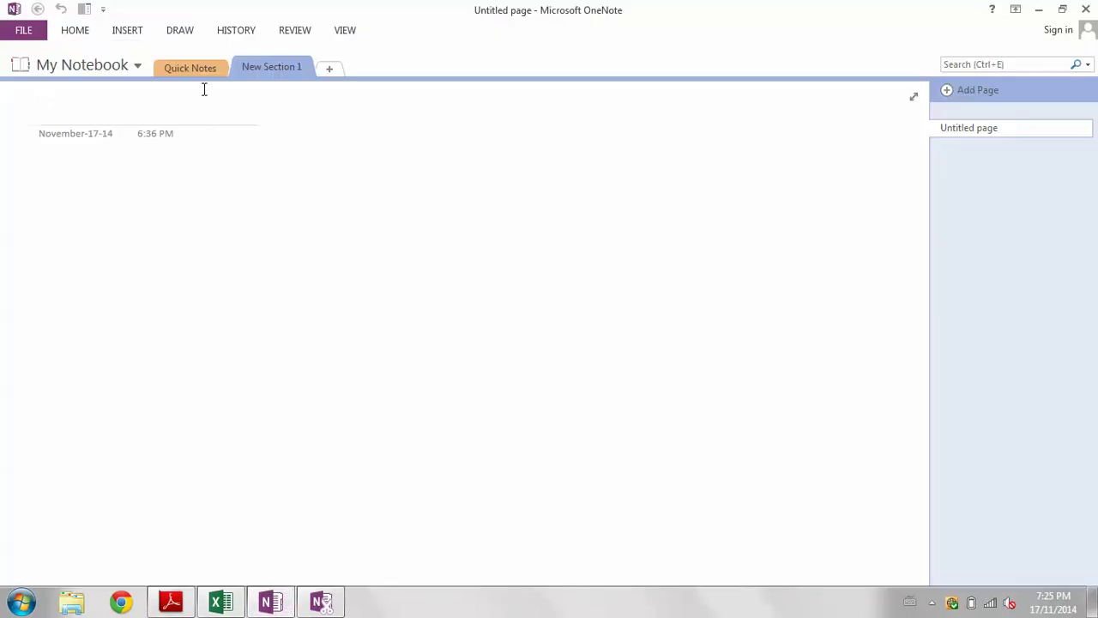
click(328, 69)
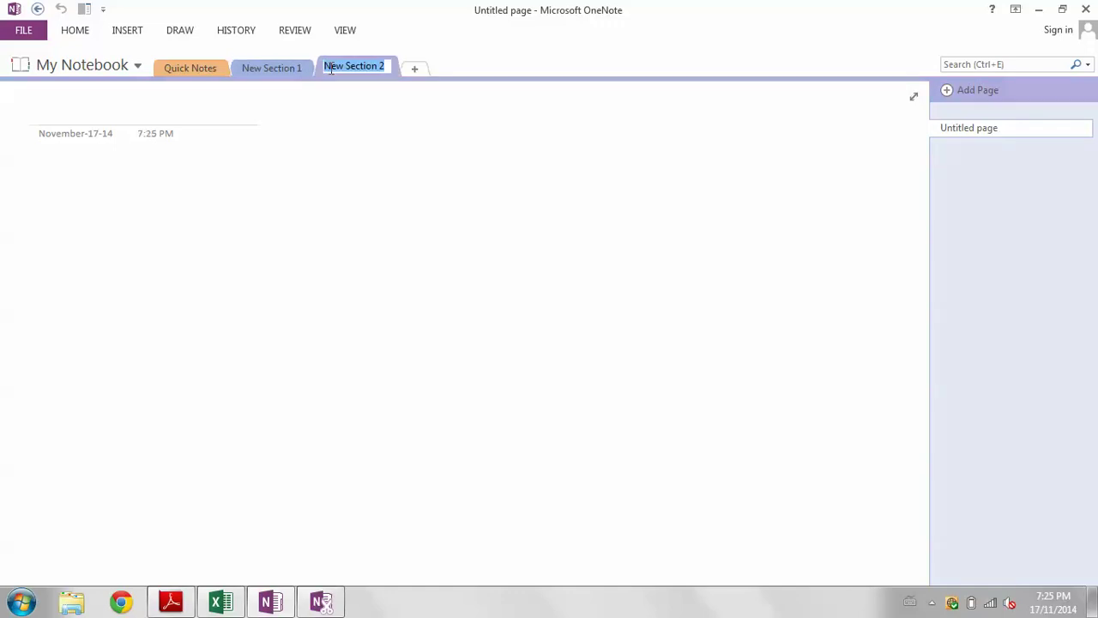
click(140, 117)
click(126, 183)
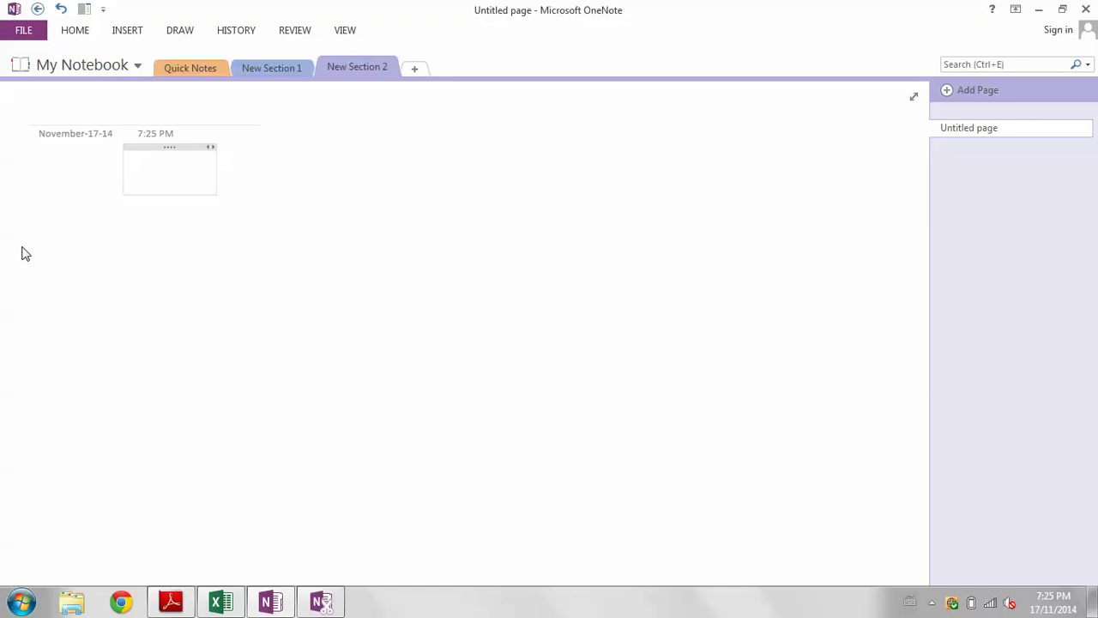
key(ctrl+v)
click(184, 221)
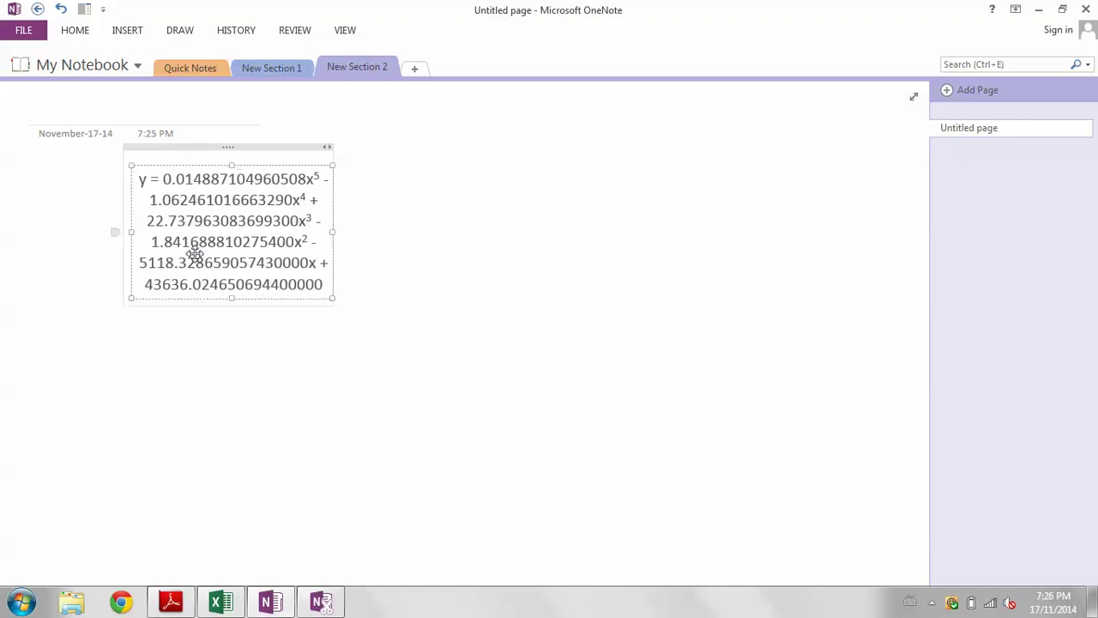
Copy the text from the equation picture and paste it as text only in the empty space below the picture.
right_click(166, 190)
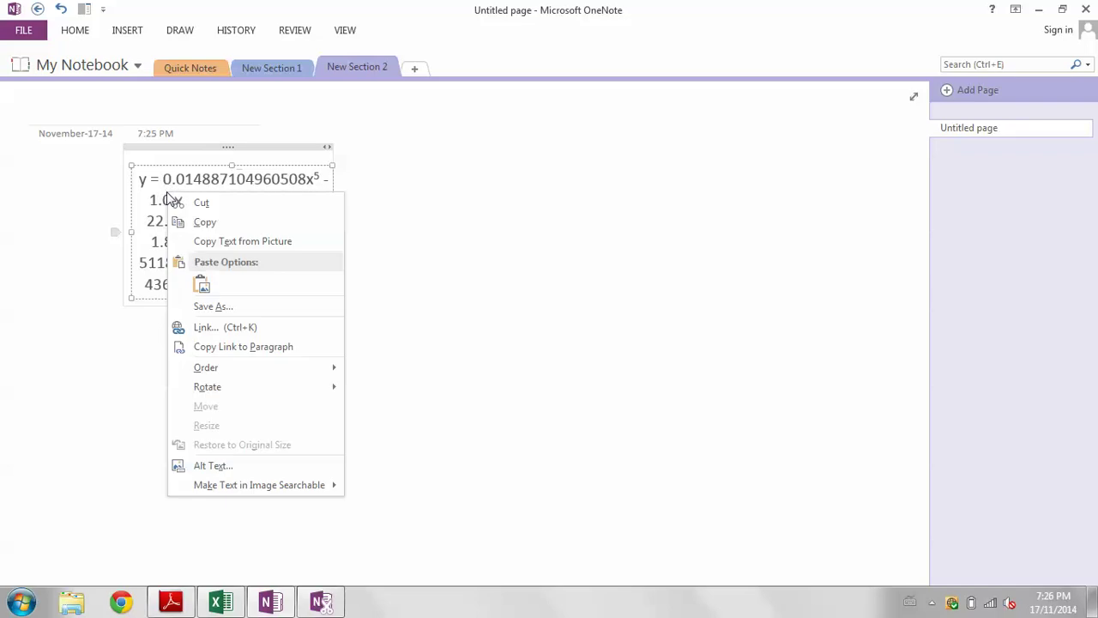
click(219, 244)
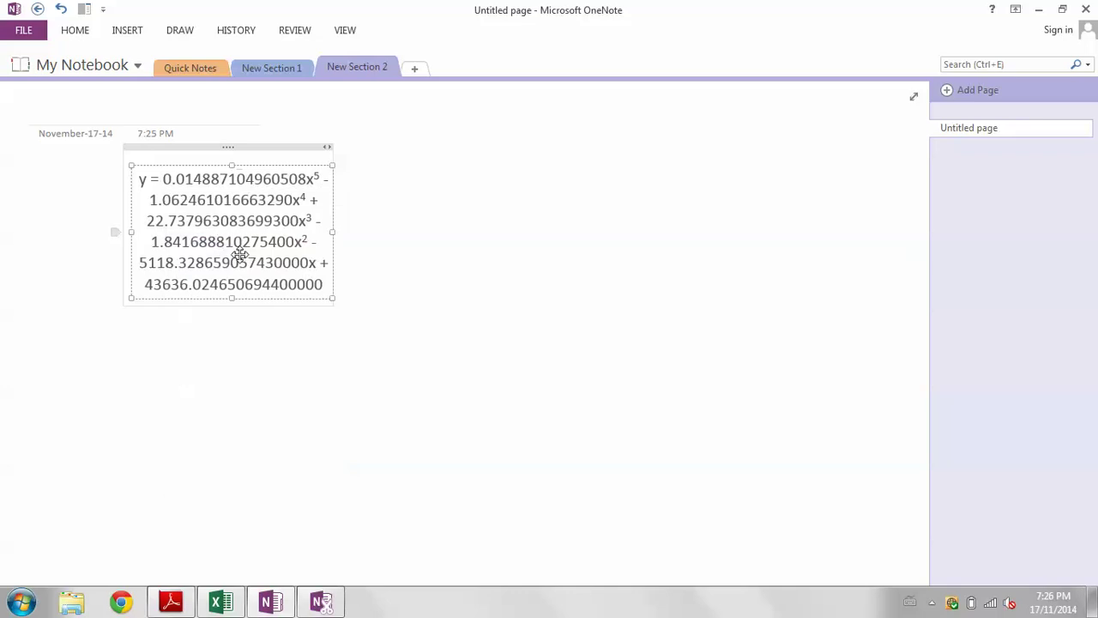
click(260, 352)
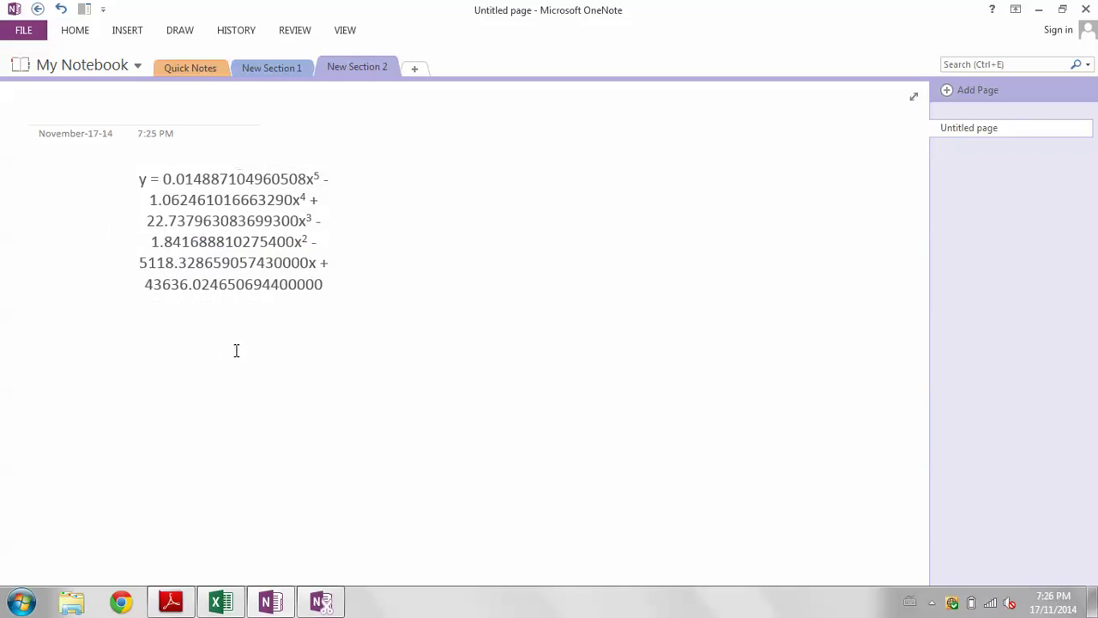
right_click(253, 354)
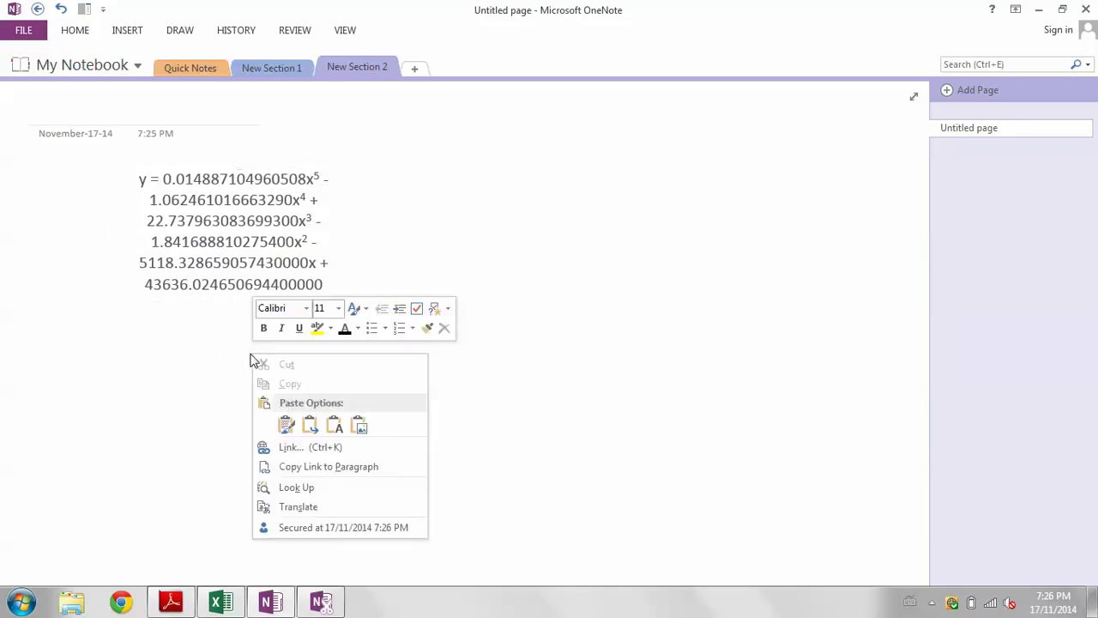
click(334, 429)
drag(272, 384, 320, 396)
click(298, 407)
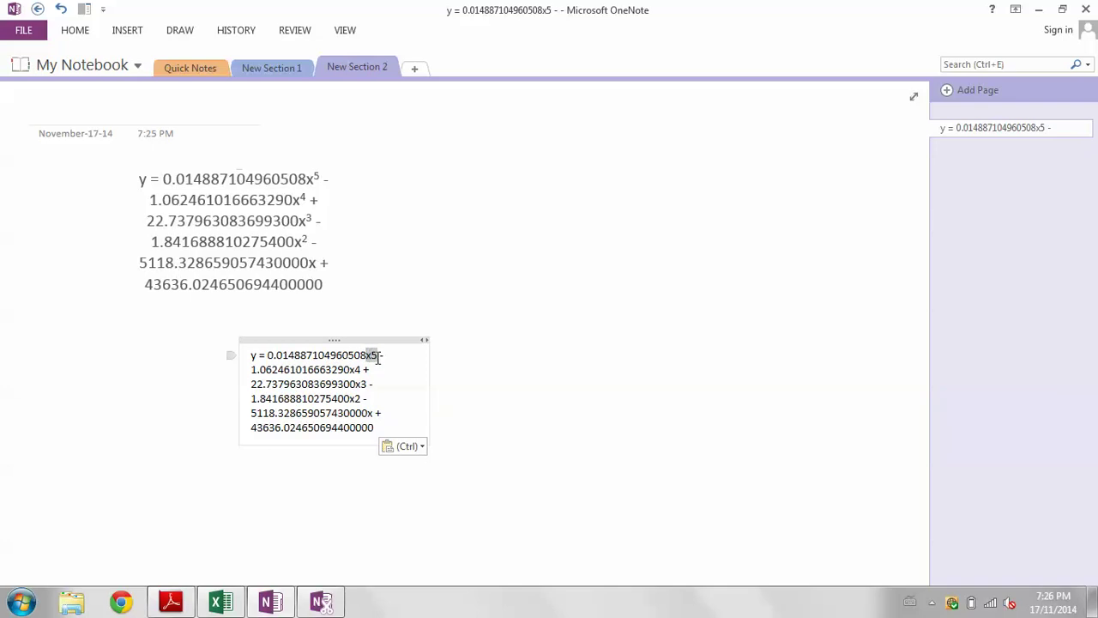
drag(380, 359, 375, 358)
Switch back to Excel and move both trendline charts down to free the rows below the data table.
click(225, 601)
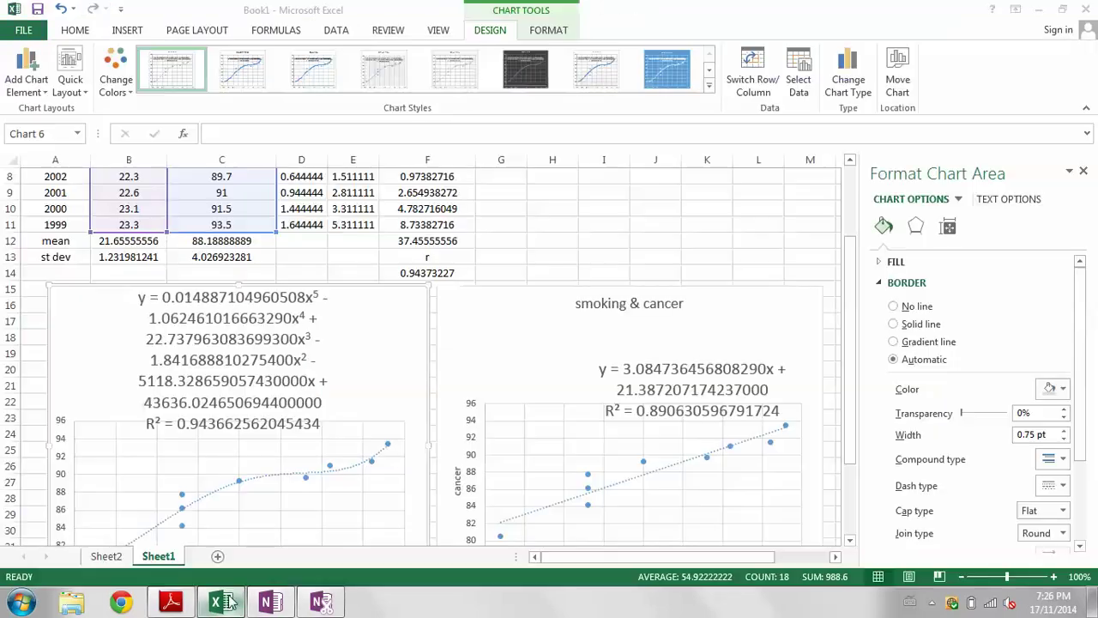
drag(355, 321, 360, 461)
drag(474, 298, 477, 442)
drag(855, 372, 829, 228)
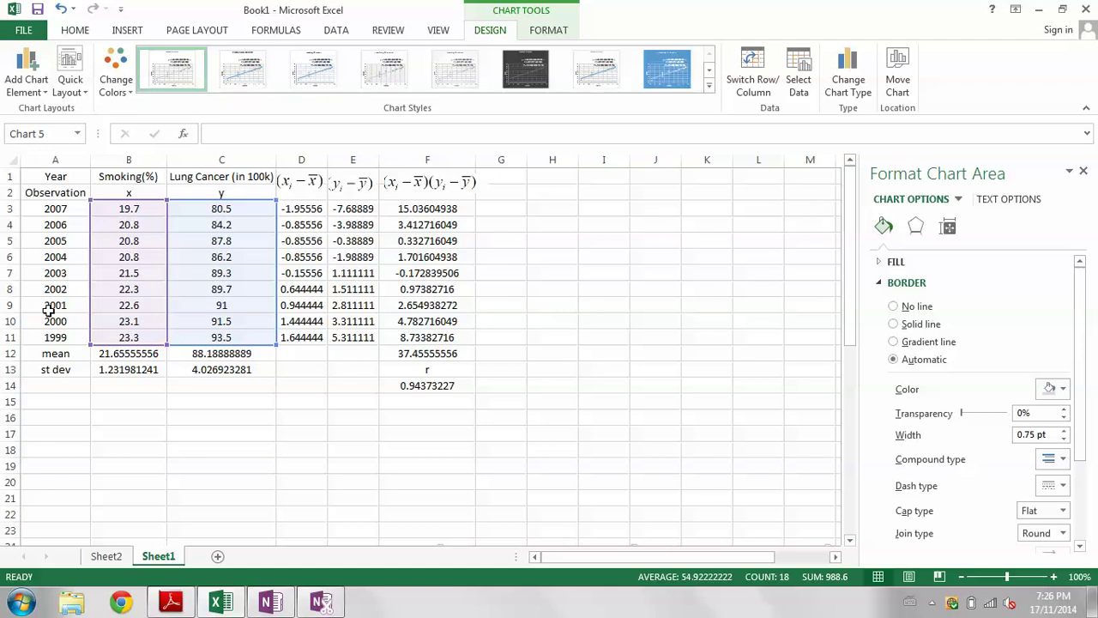
Enter the heading "New X" in B14 with the values 15 in B15 and 30 in B16.
click(130, 386)
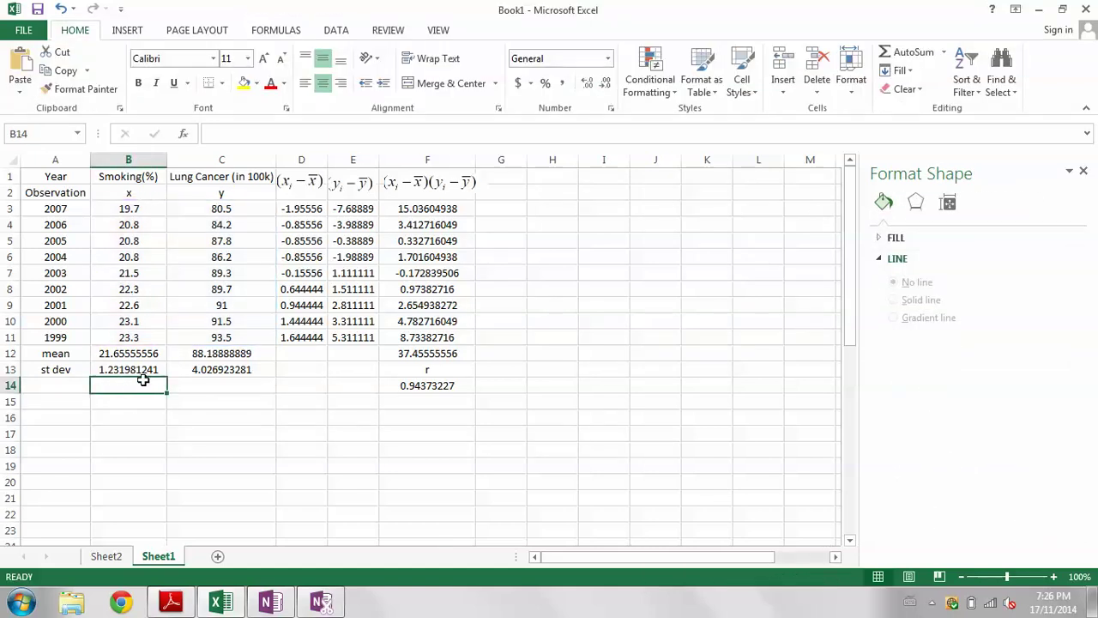
text(N)
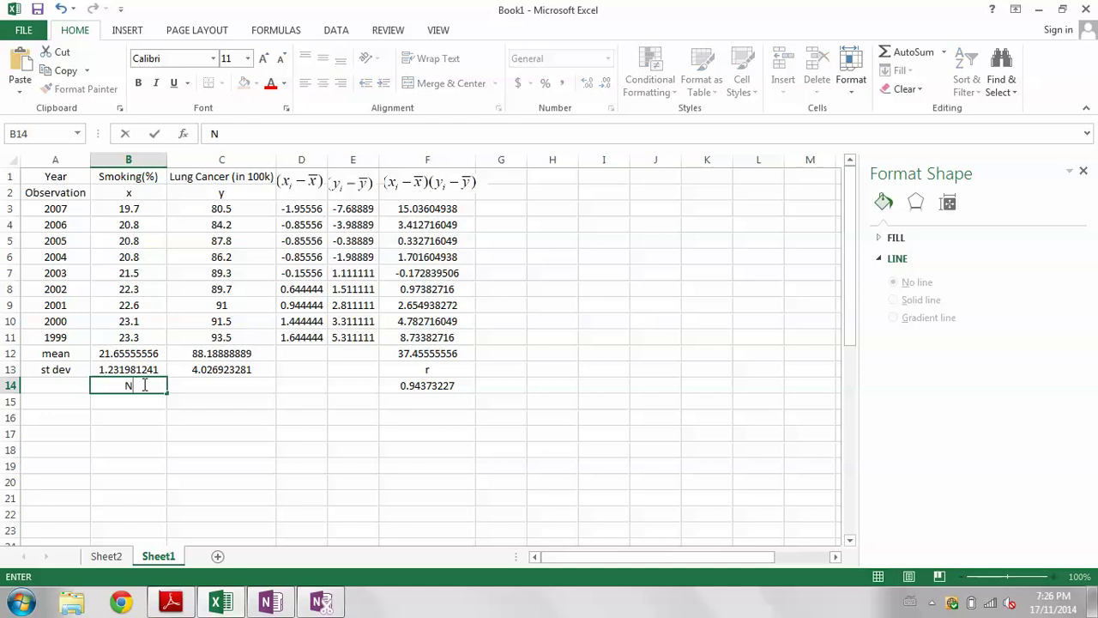
text(ew X)
key(Return)
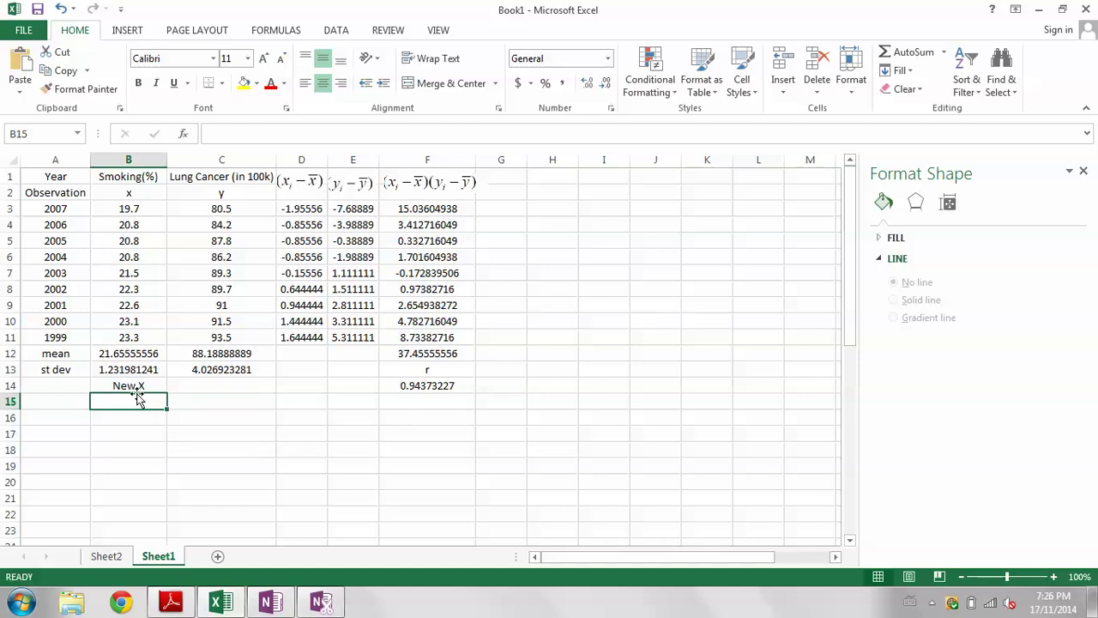
text(15)
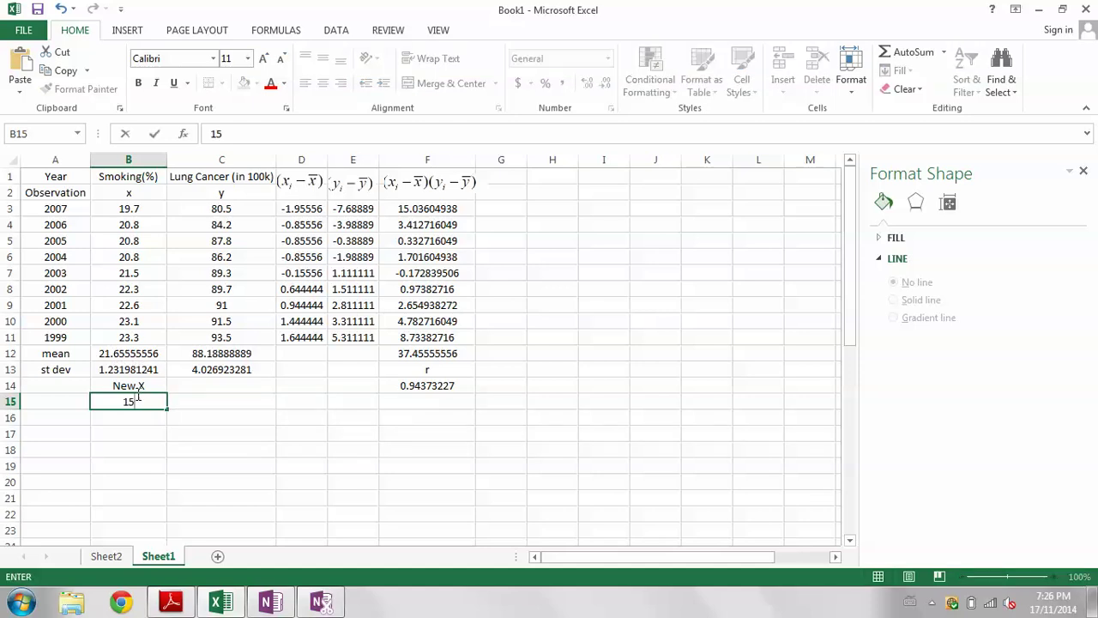
key(Return)
text(30)
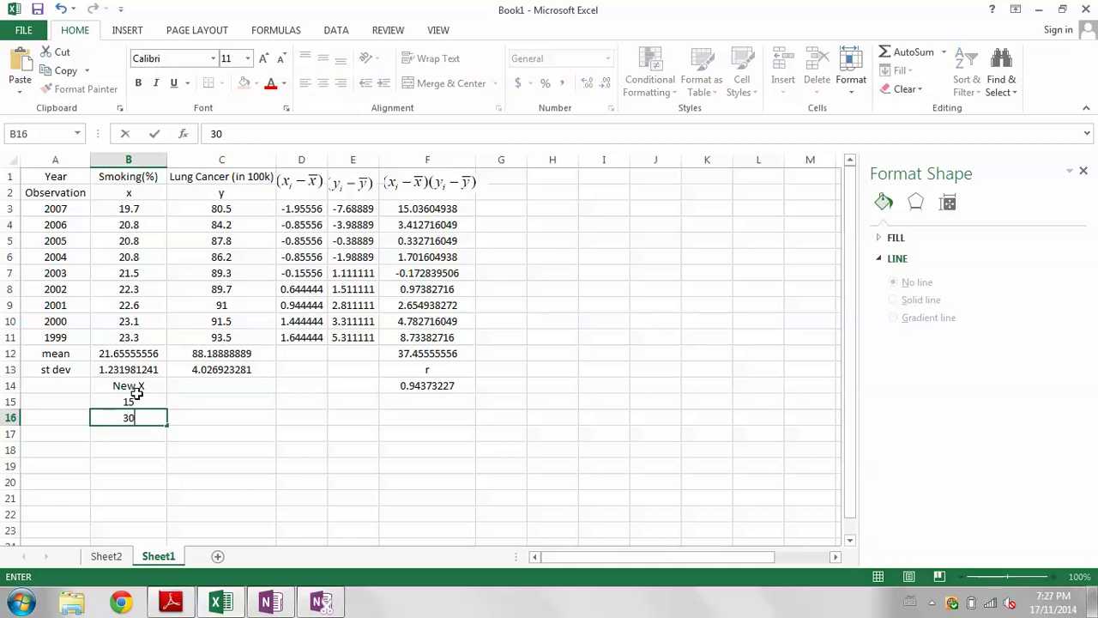
click(378, 417)
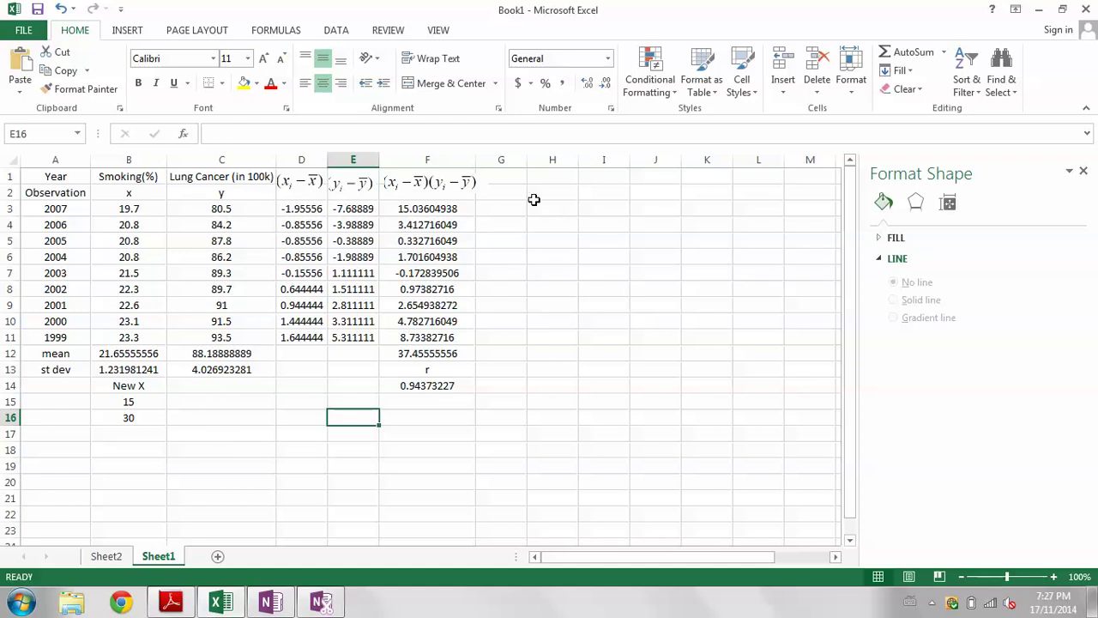
Enter the heading "Predicted Y" in H2 and widen column H to fit it.
click(567, 206)
click(562, 189)
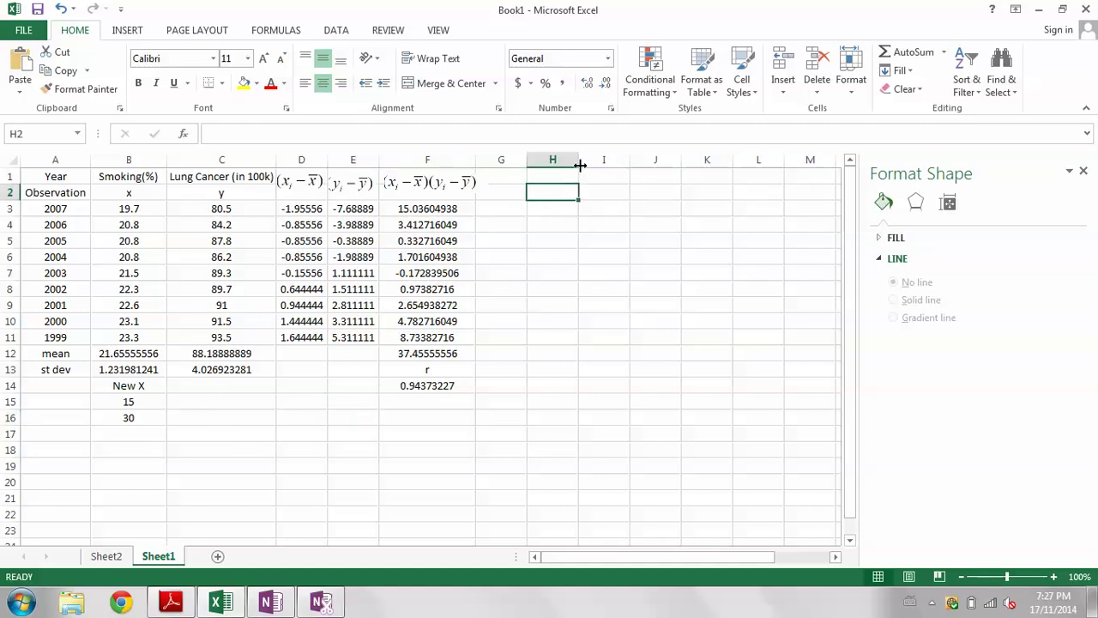
text(Predicted)
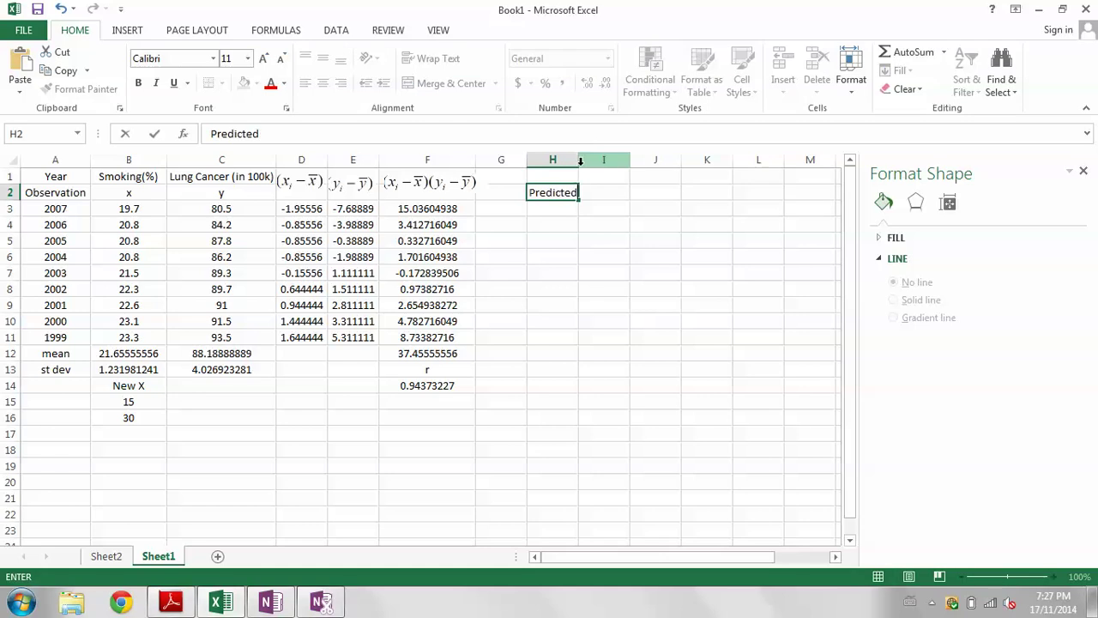
text( Y)
click(583, 159)
drag(579, 159, 599, 158)
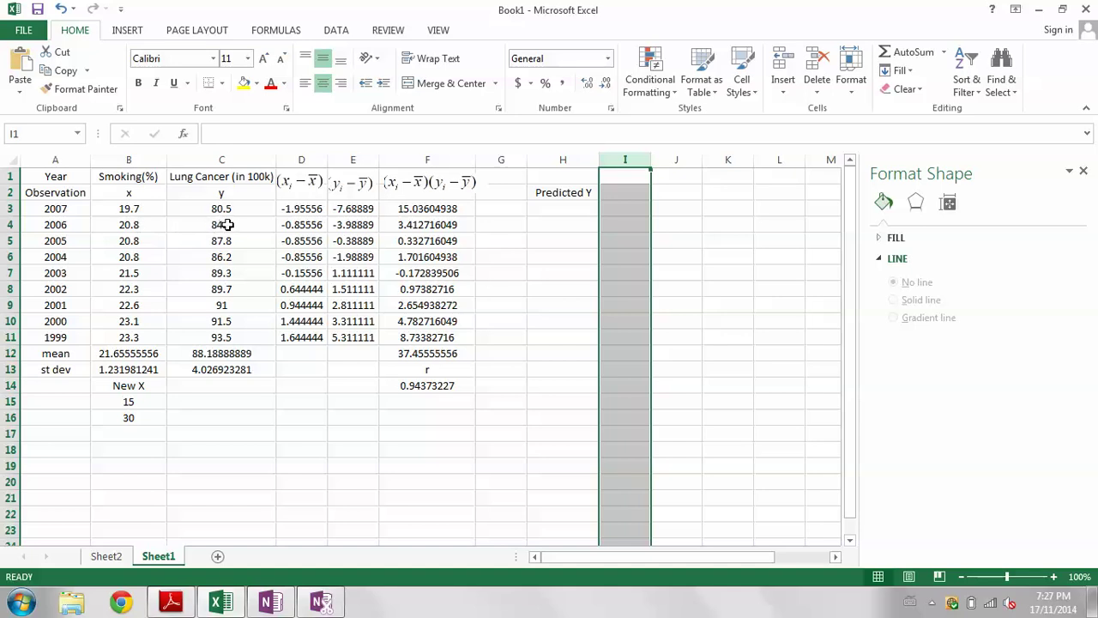
Switch to OneNote and replace x5 in the first term of the pasted equation text with *(B3^5).
click(571, 212)
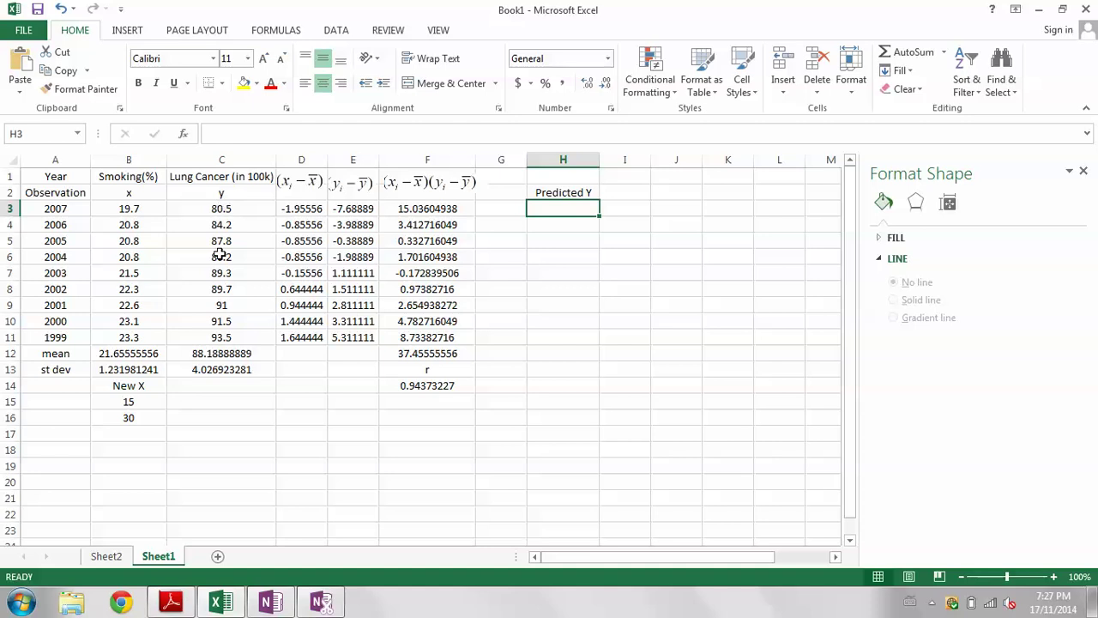
mouse_move(282, 606)
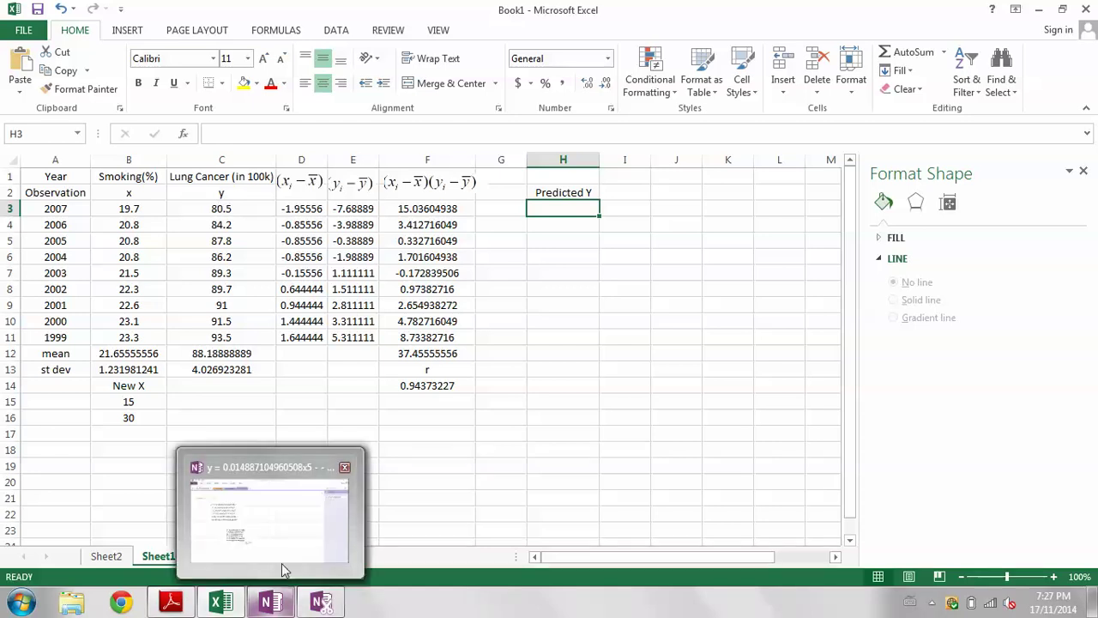
click(281, 563)
click(266, 603)
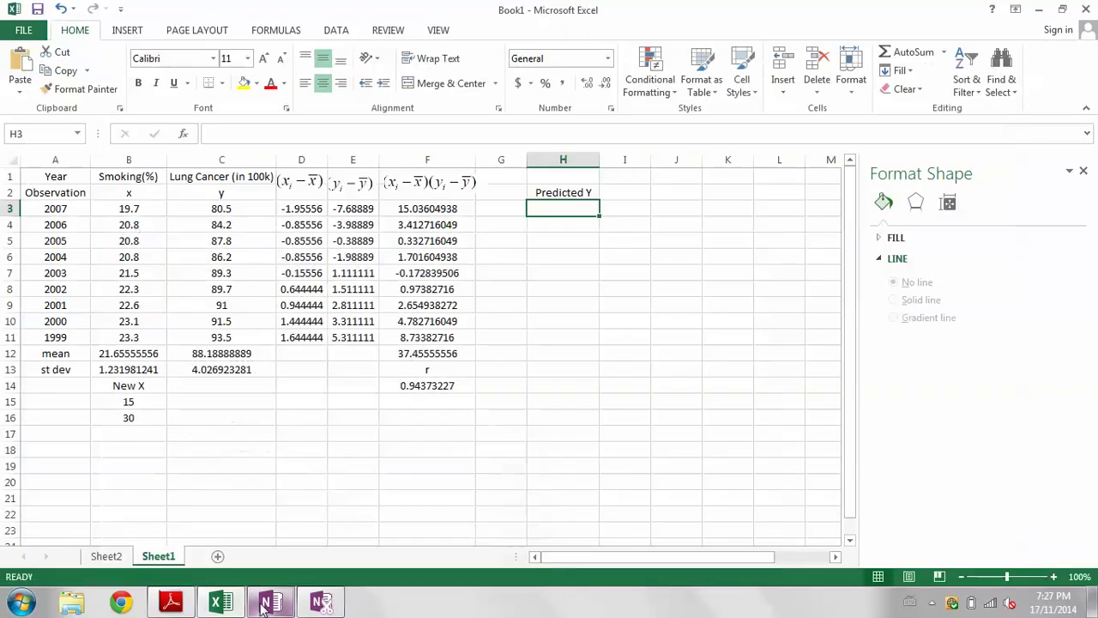
click(129, 208)
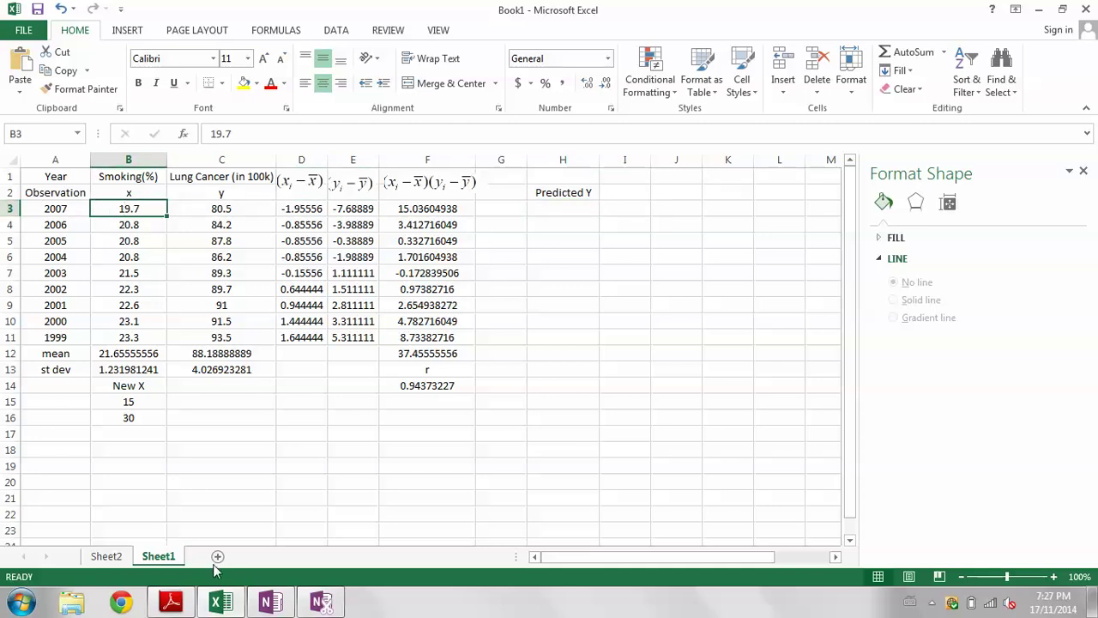
click(268, 549)
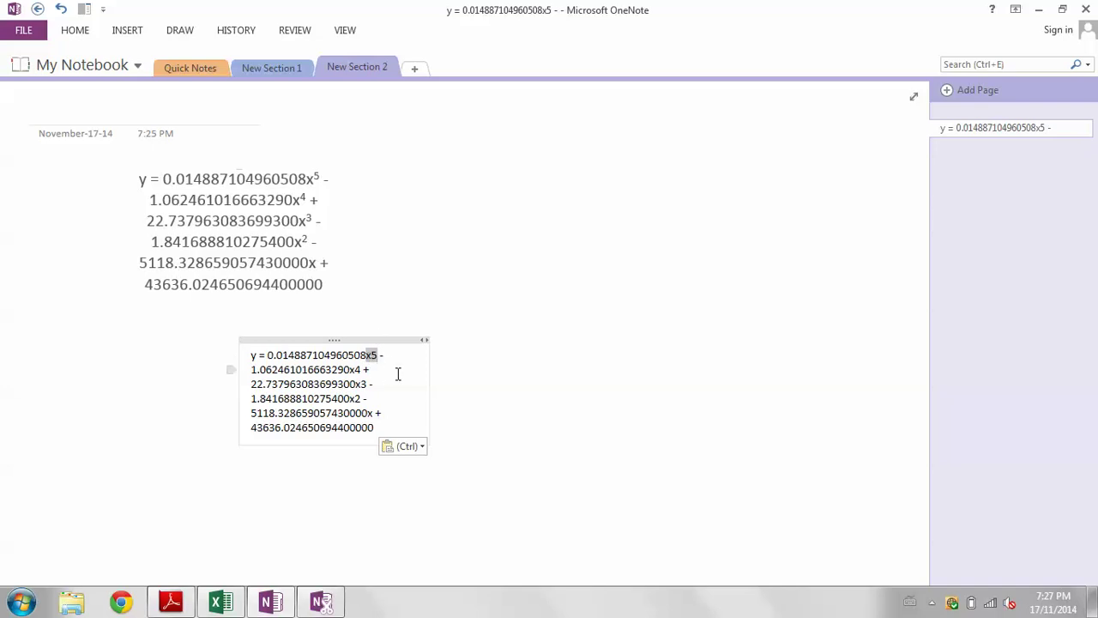
text(*(B)
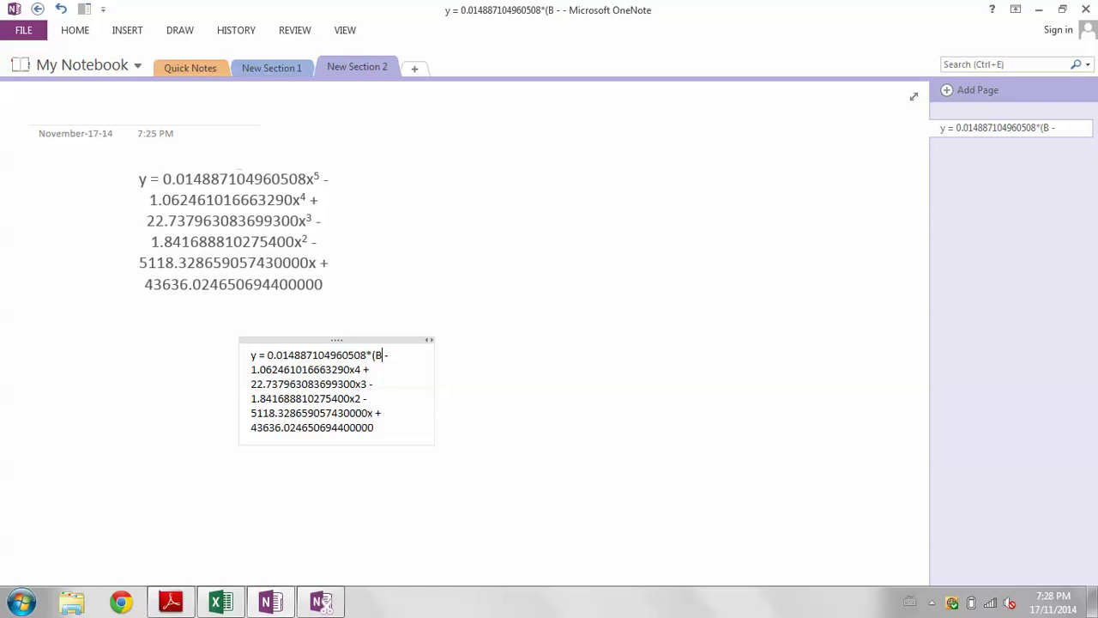
text(3)
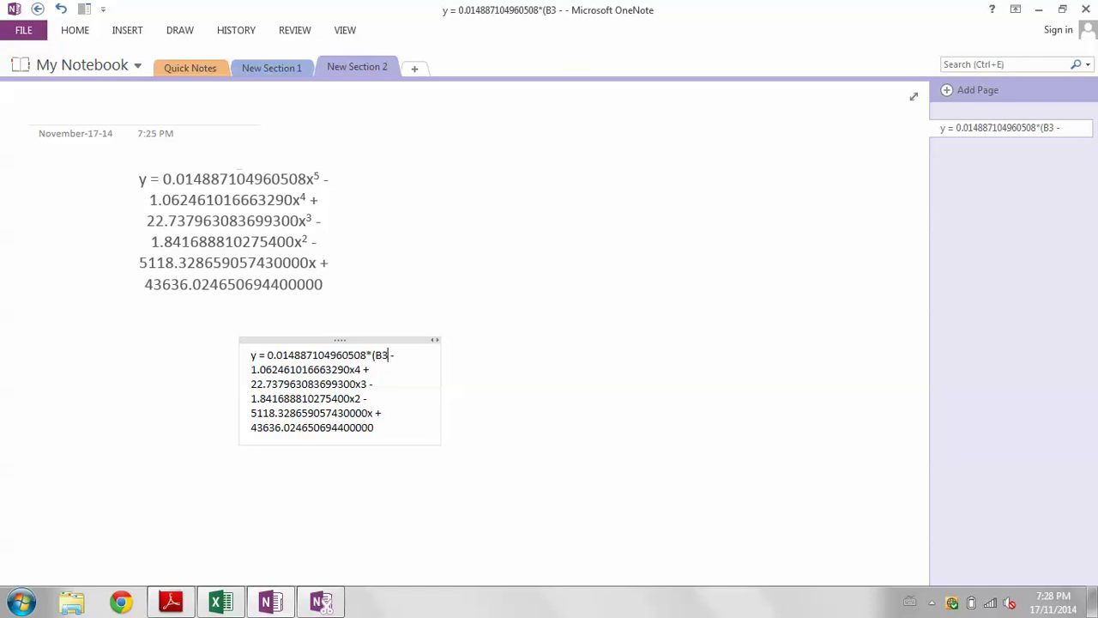
text(^)
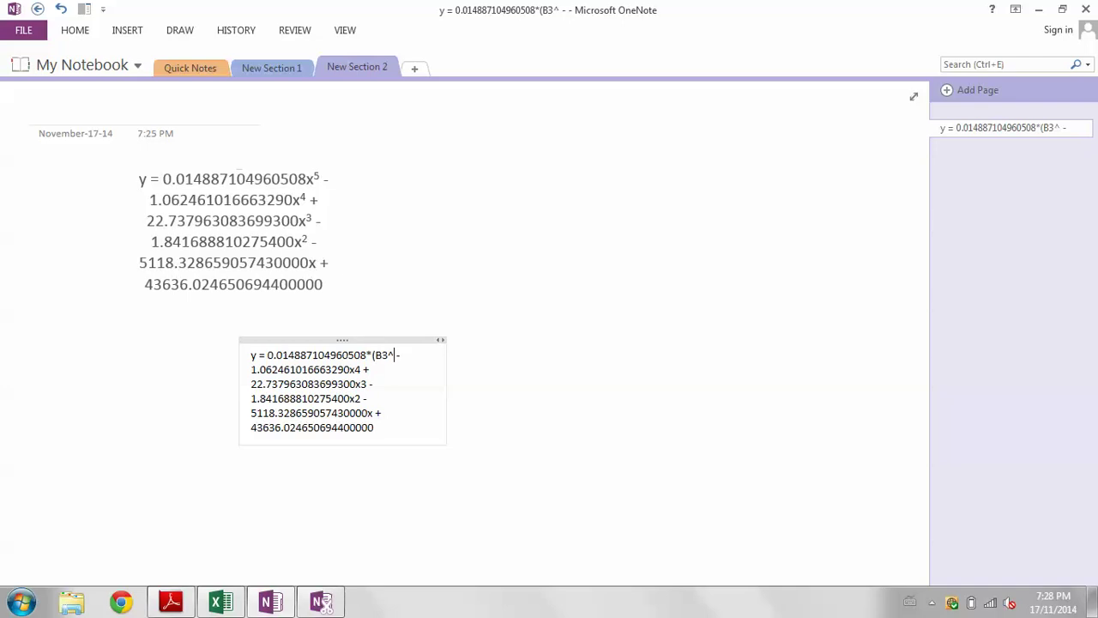
text(5))
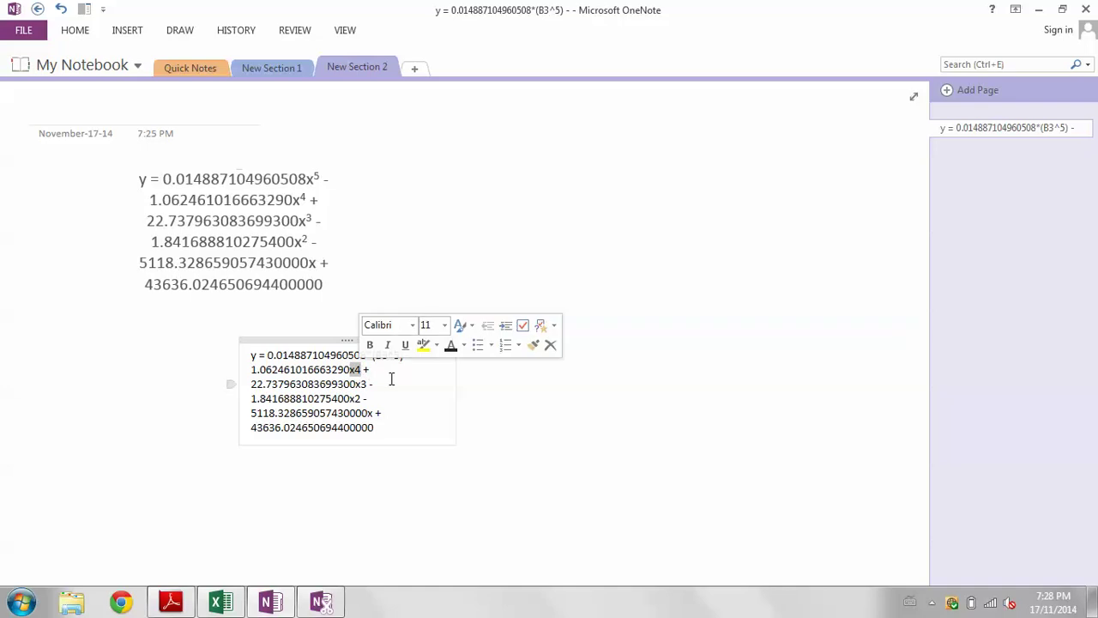
Replace x4, x3 and x2 in the following equation terms with *(B3^4), *(B3^3) and *(B3^2).
text(*)
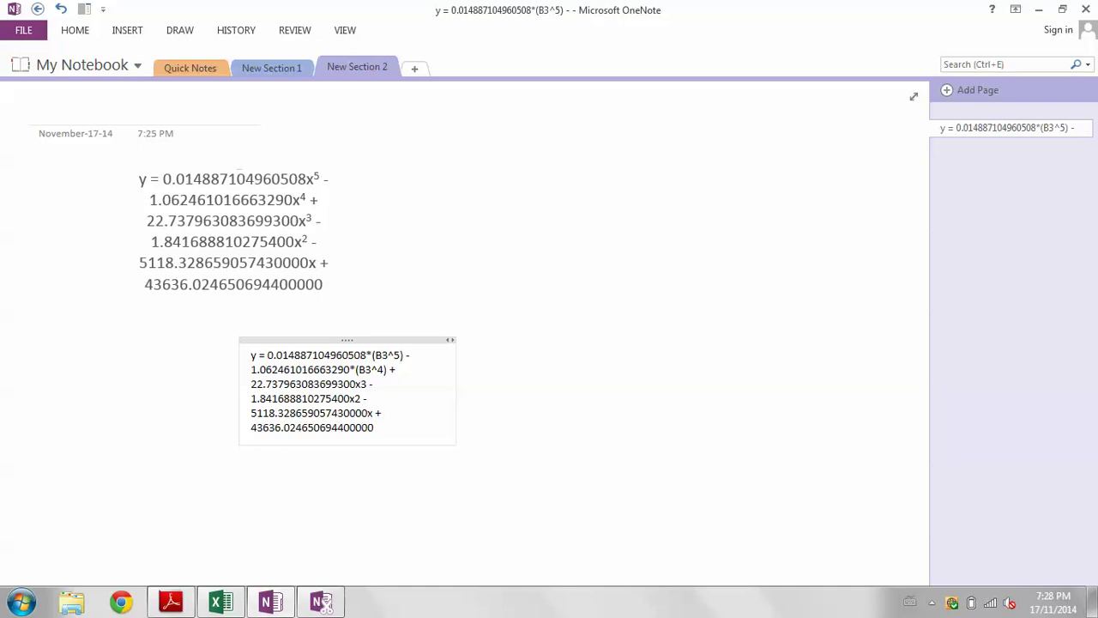
drag(355, 383, 366, 384)
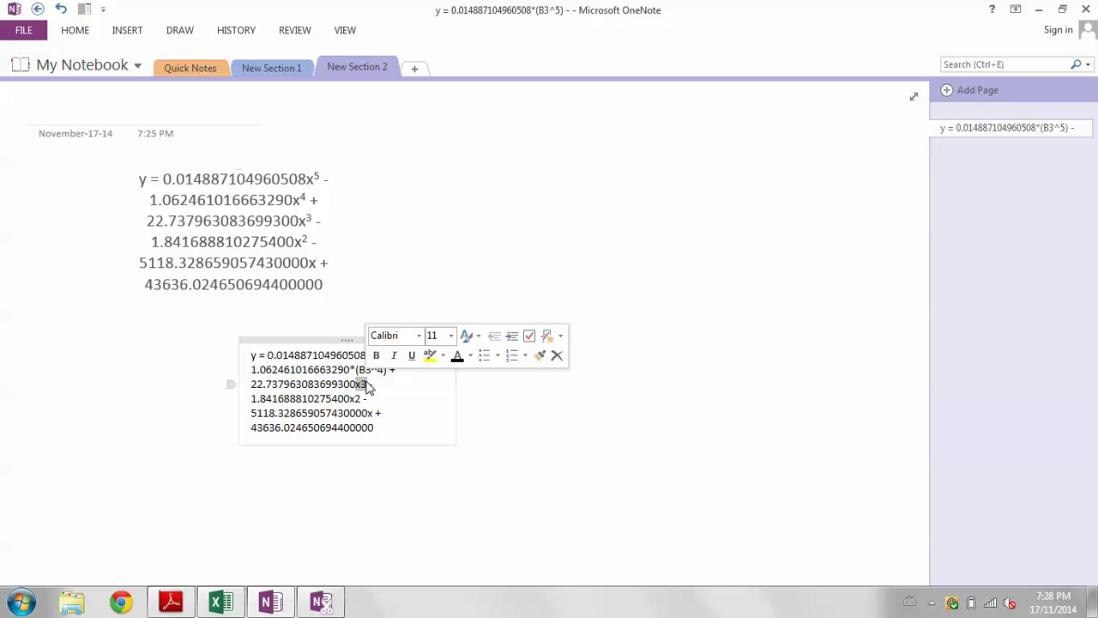
text(*)
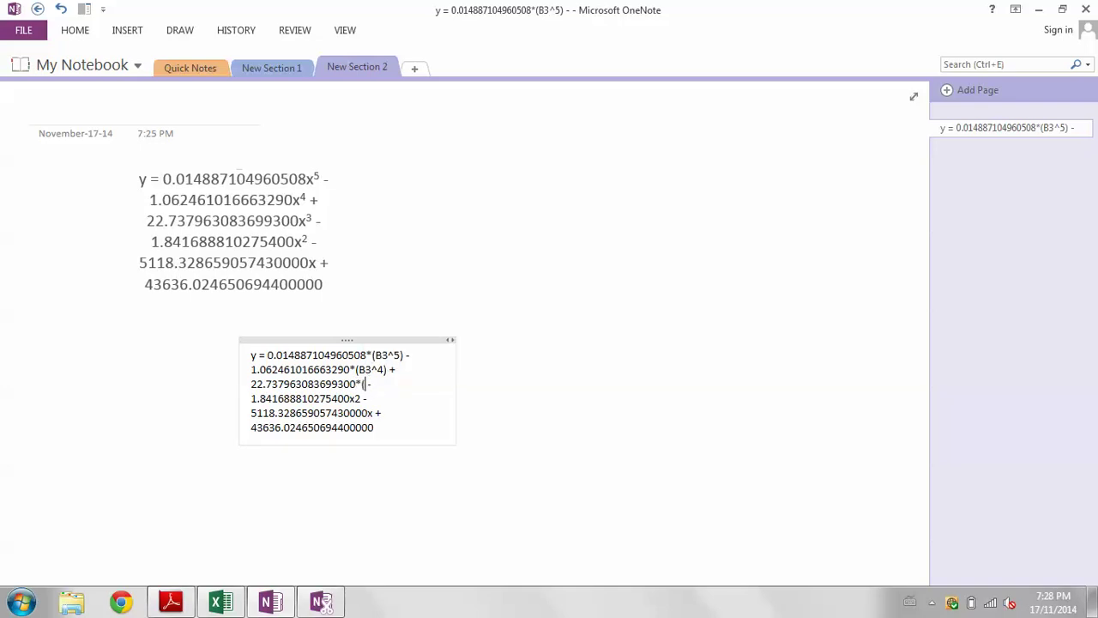
click(366, 562)
double_click(355, 399)
double_click(353, 400)
click(361, 397)
key(BackSpace)
key(BackSpace)
Replace the plain x after 5118.328659057430000 with *(B3).
click(373, 414)
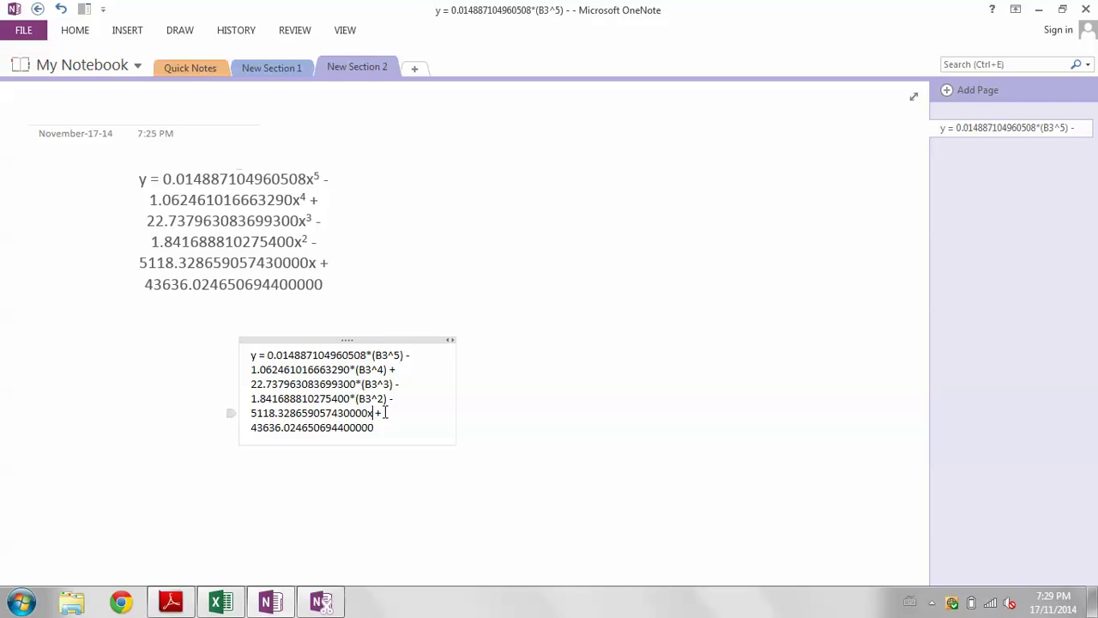
key(BackSpace)
key(BackSpace)
key(BackSpace)
key(BackSpace)
Remove the line breaks between the equation terms so that the text forms one continuous expression.
click(249, 414)
key(BackSpace)
key(BackSpace)
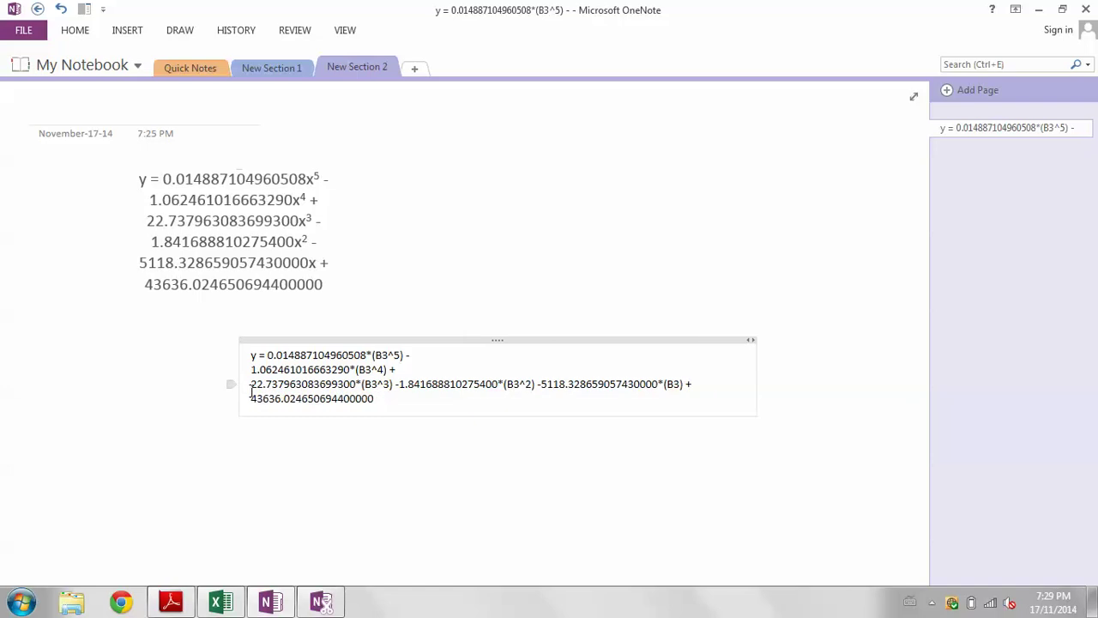
click(247, 385)
key(BackSpace)
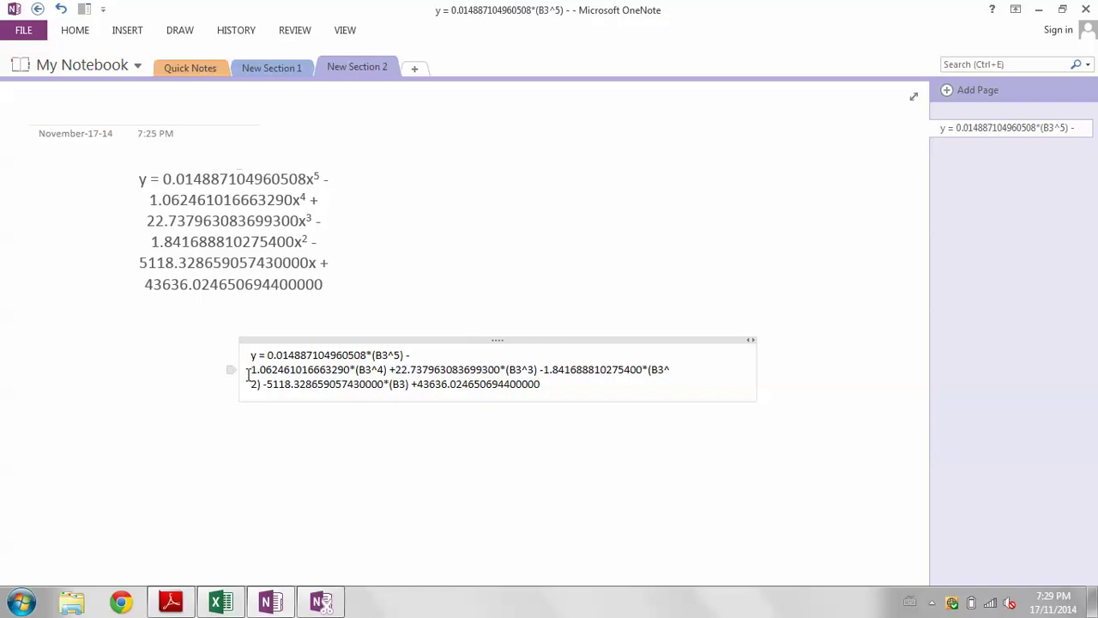
click(248, 370)
key(BackSpace)
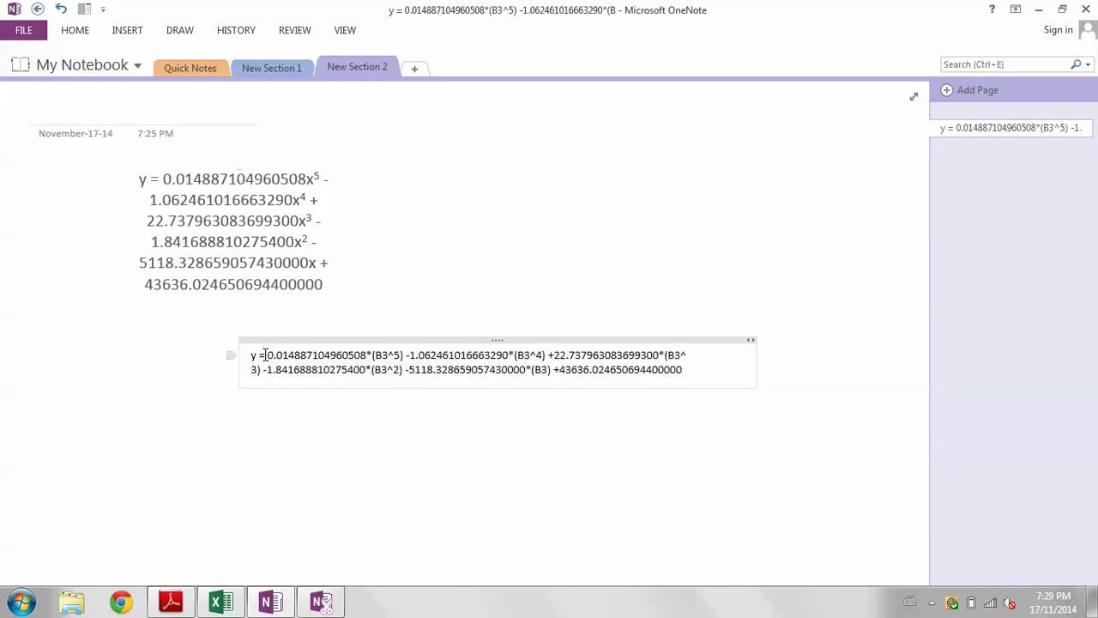
Copy the rewritten equation from the equals sign to its end, leaving out the y, and switch back to Excel.
drag(276, 362, 697, 370)
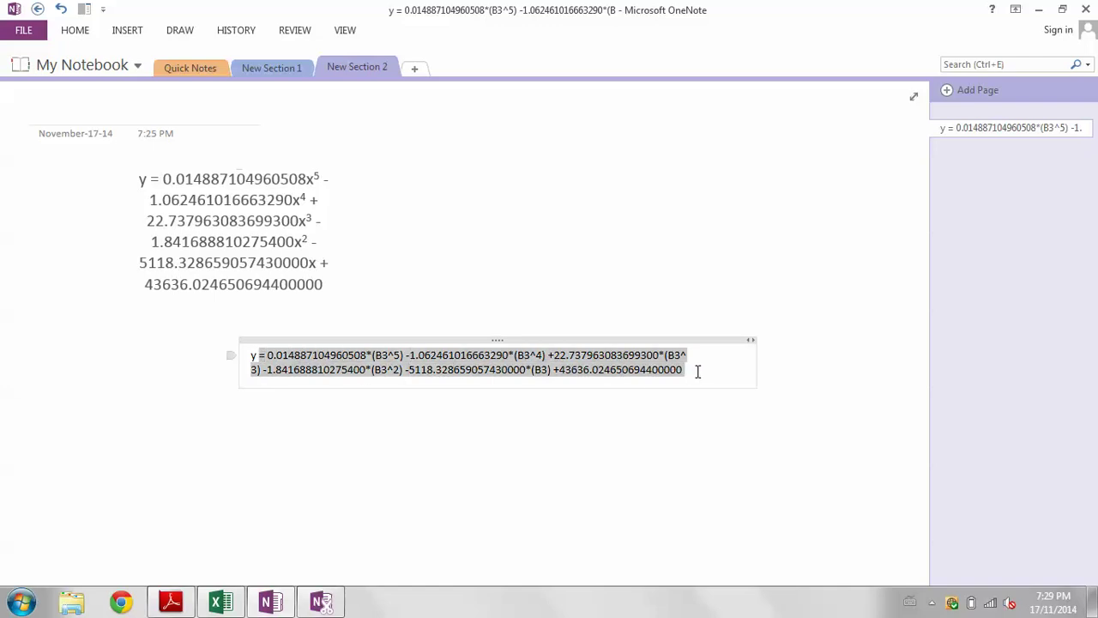
right_click(636, 365)
click(669, 393)
click(220, 602)
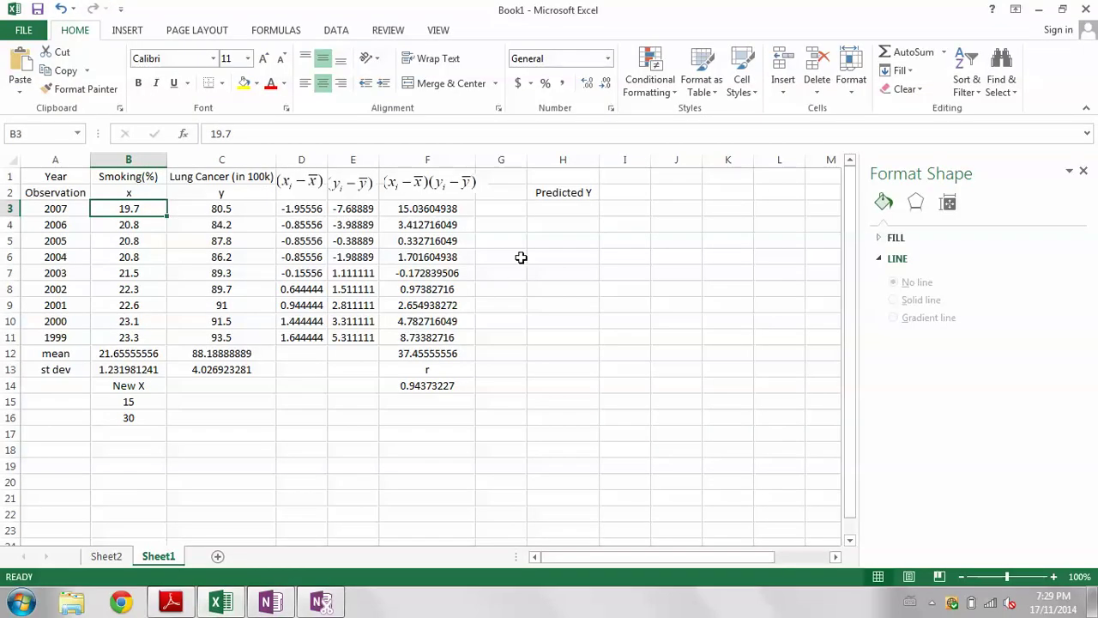
Paste the copied equation into H3 as its formula and fill it down through H11.
click(558, 211)
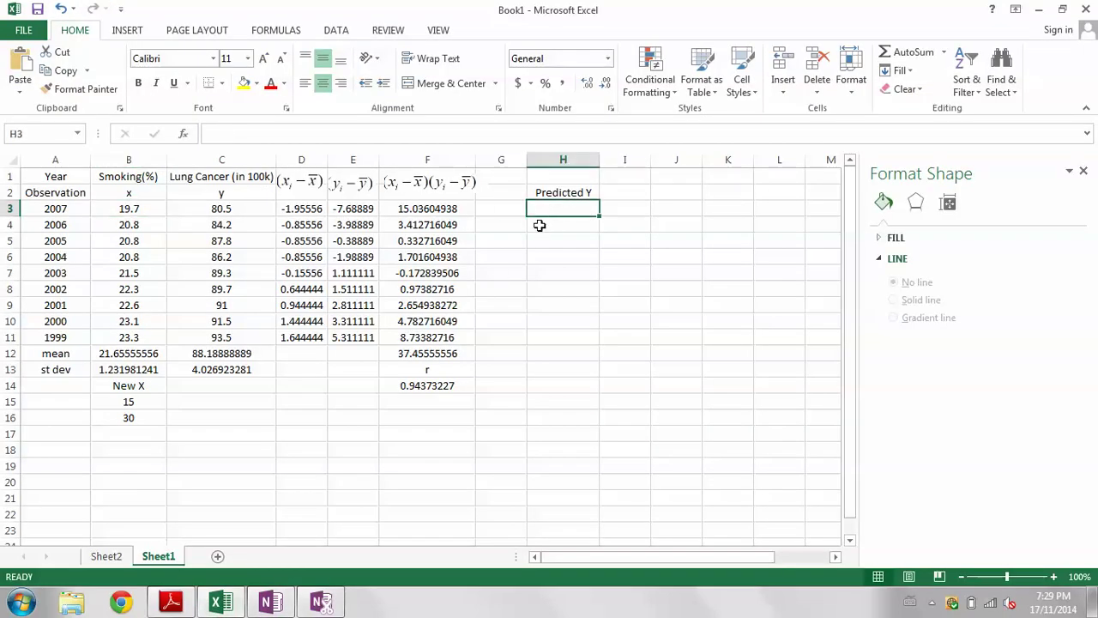
click(479, 137)
right_click(480, 136)
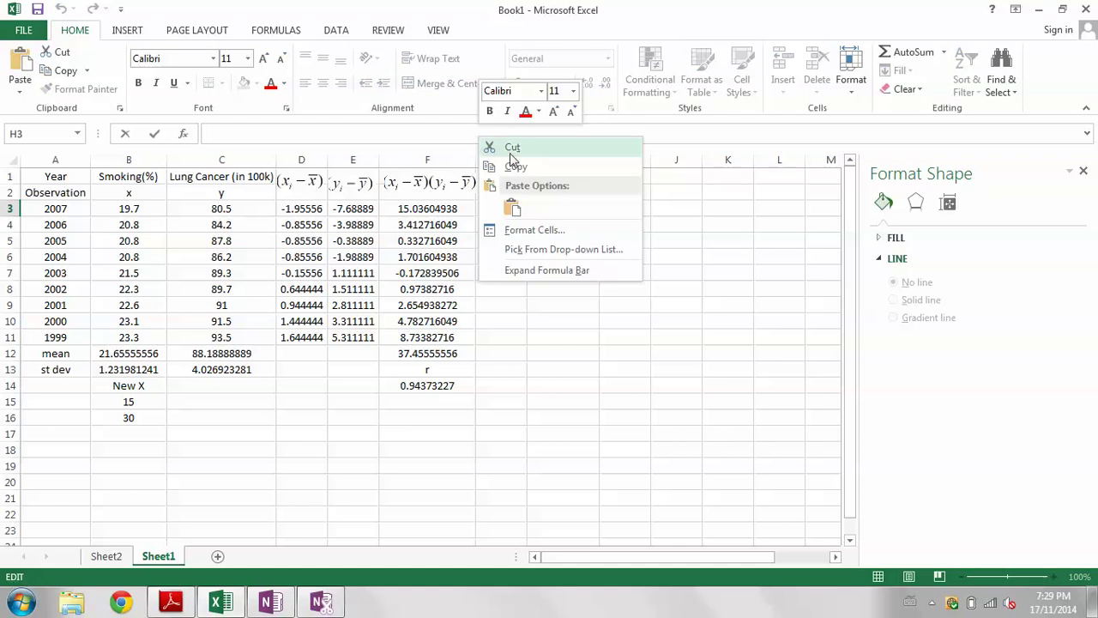
click(512, 208)
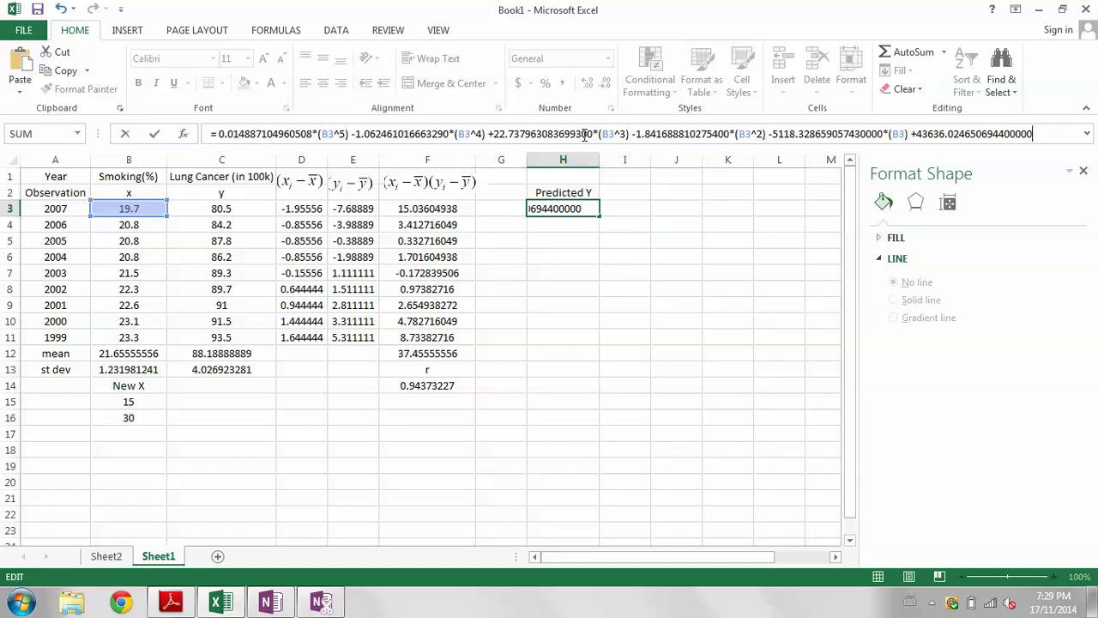
key(Return)
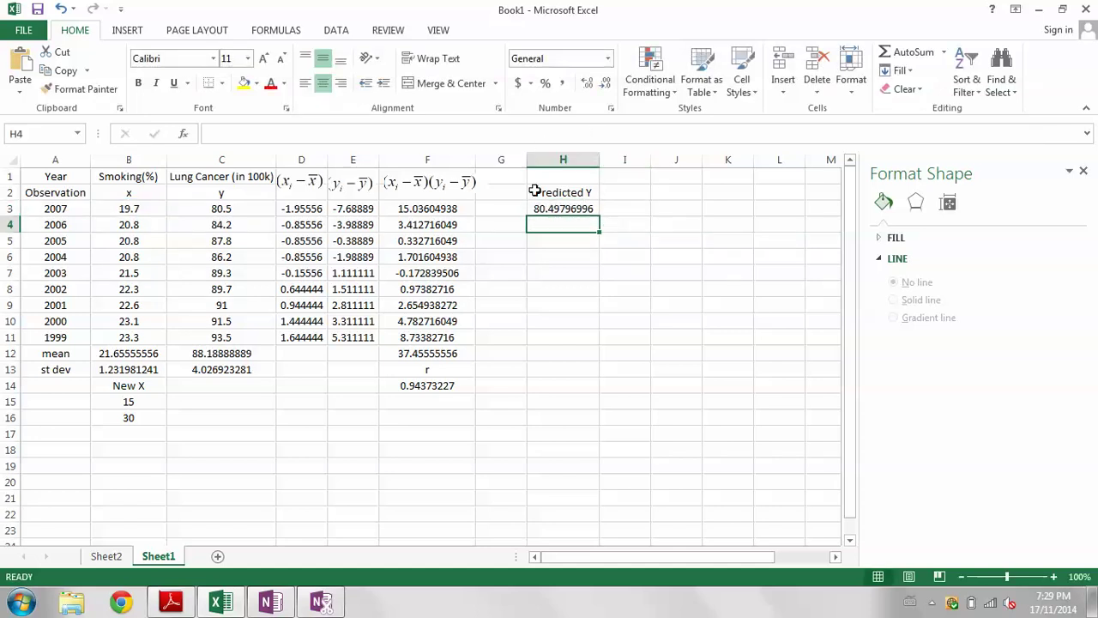
click(560, 208)
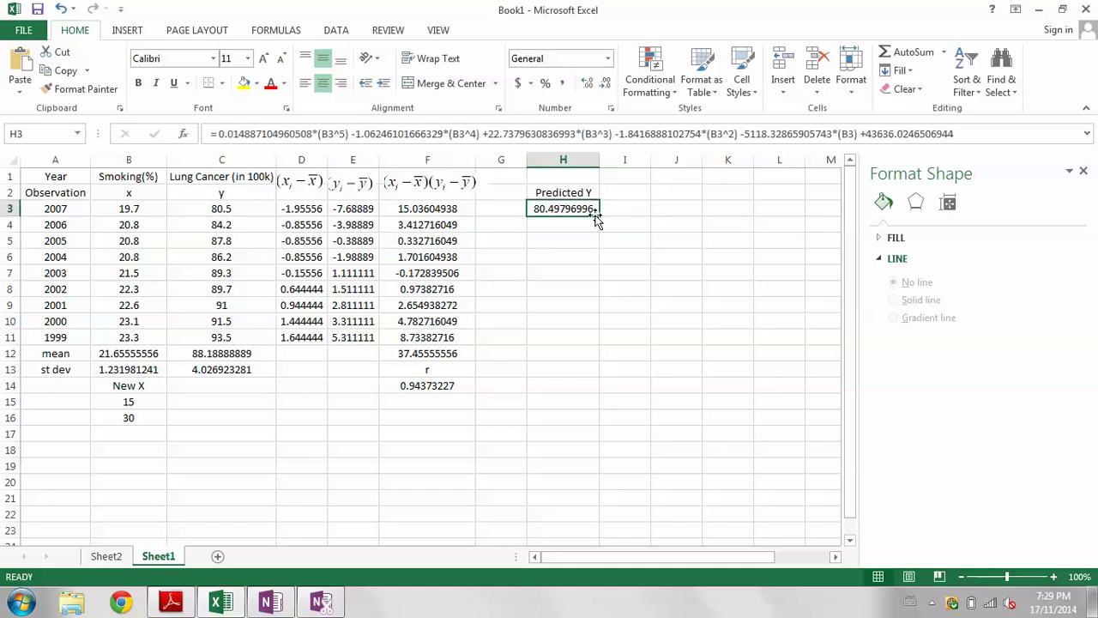
drag(601, 215, 606, 351)
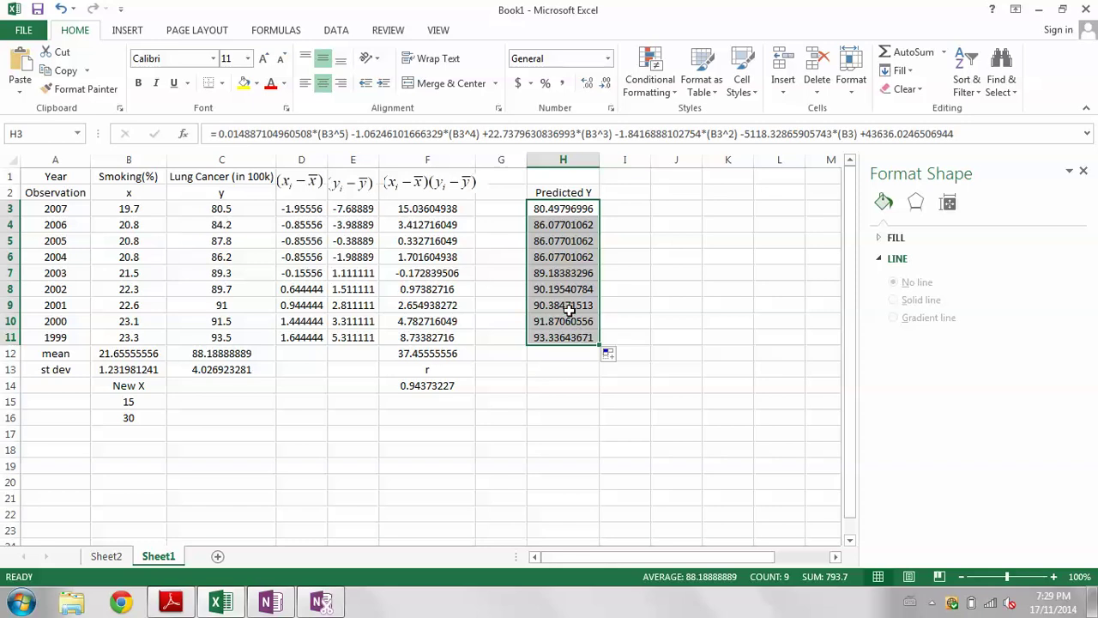
Copy the prediction formula from H3 into H15:H16 for the new x values.
click(558, 213)
right_click(562, 211)
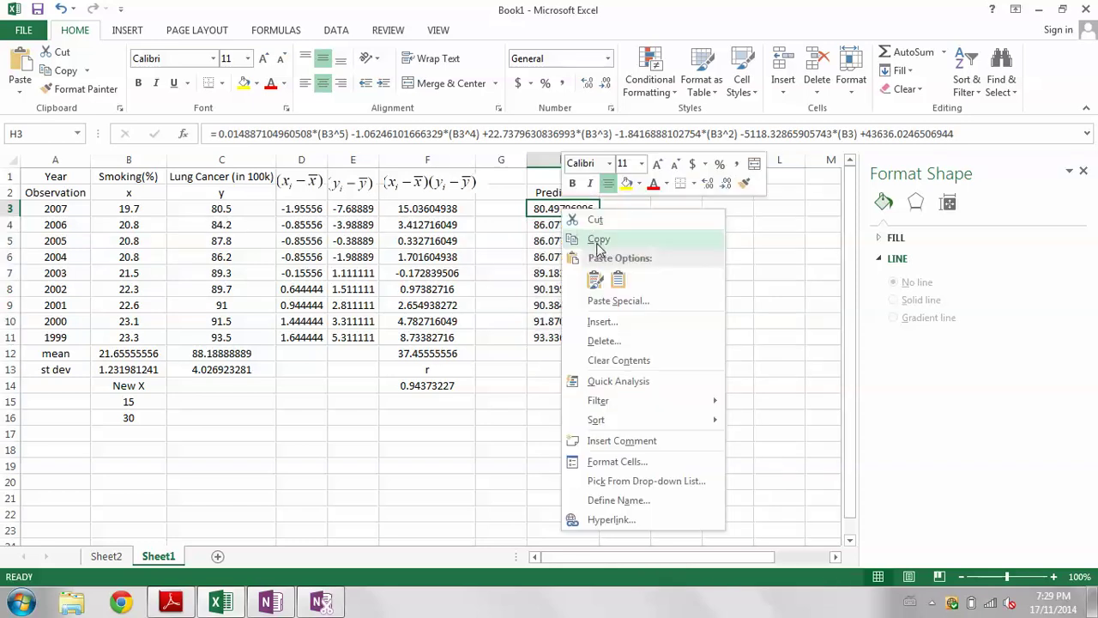
click(598, 242)
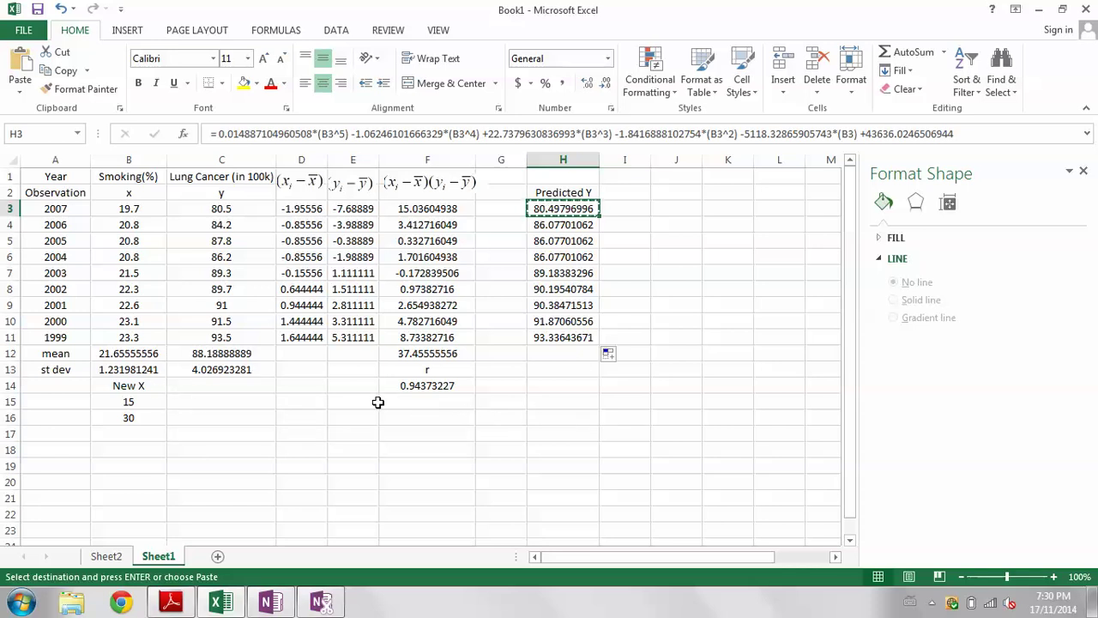
drag(558, 402, 562, 413)
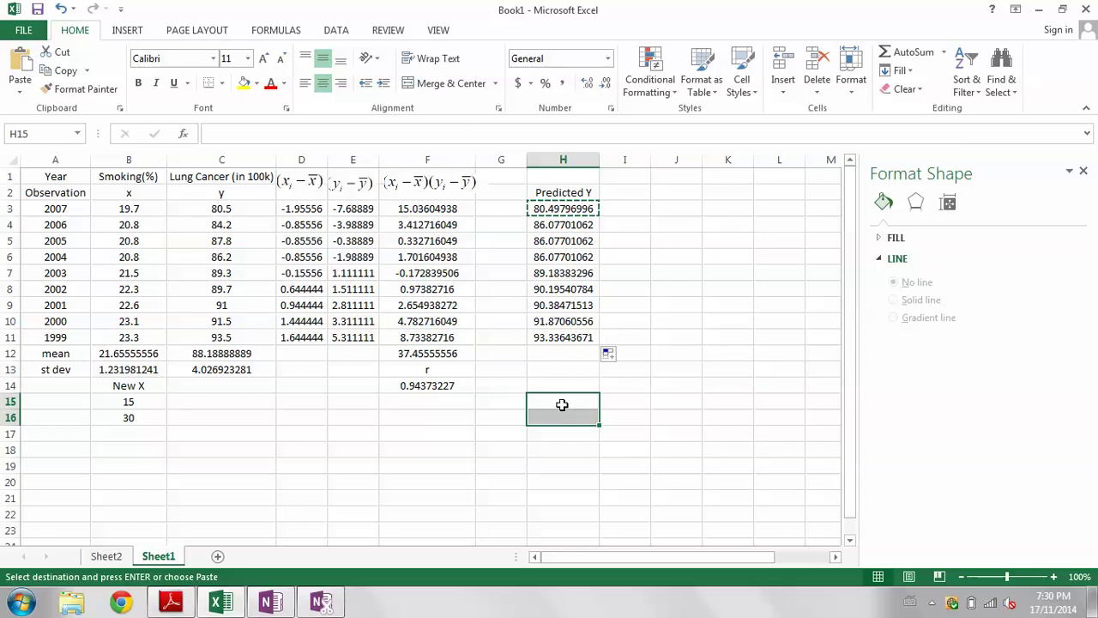
right_click(562, 404)
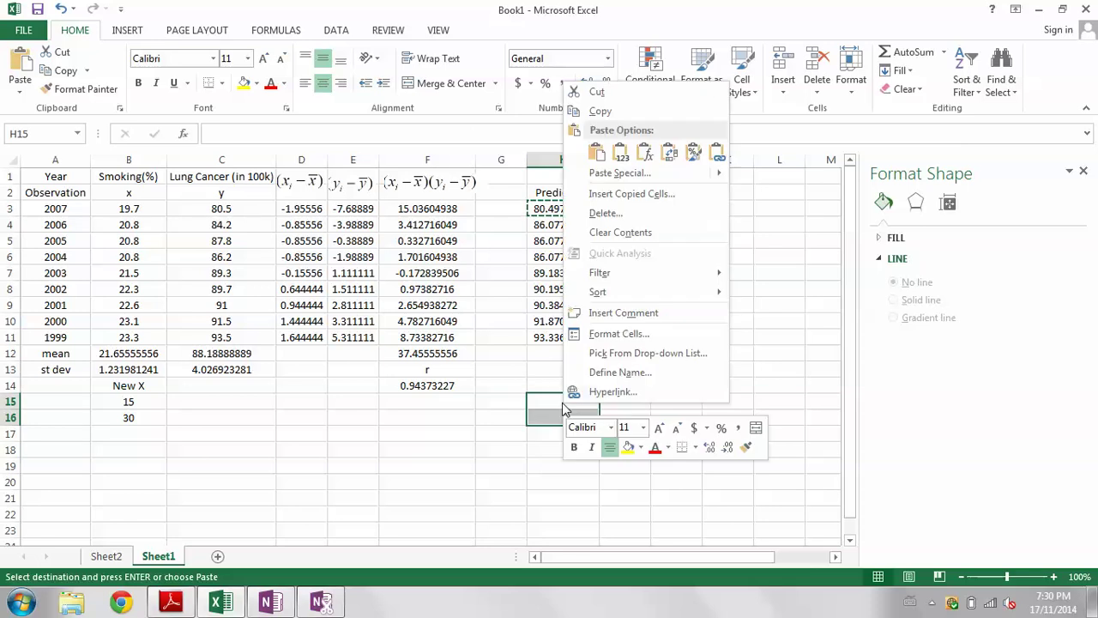
click(604, 147)
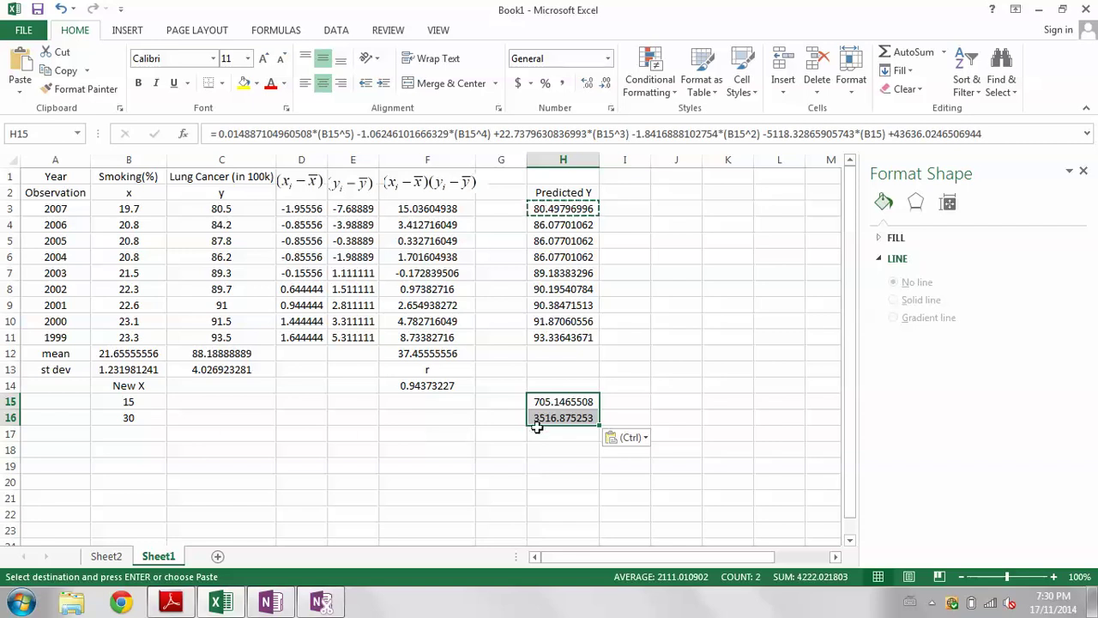
click(553, 450)
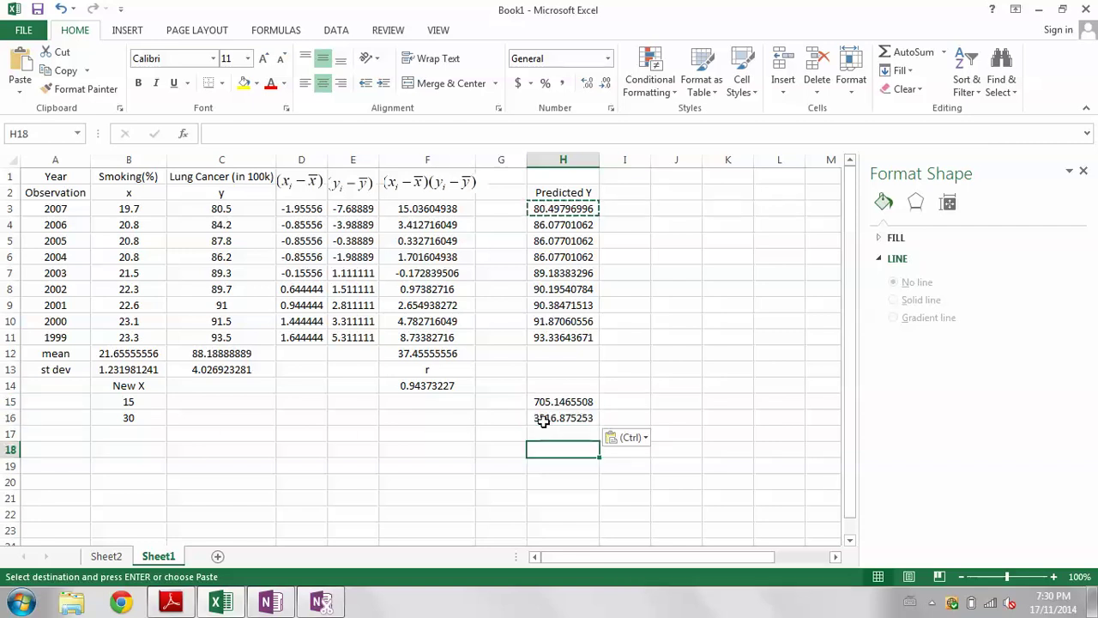
click(271, 602)
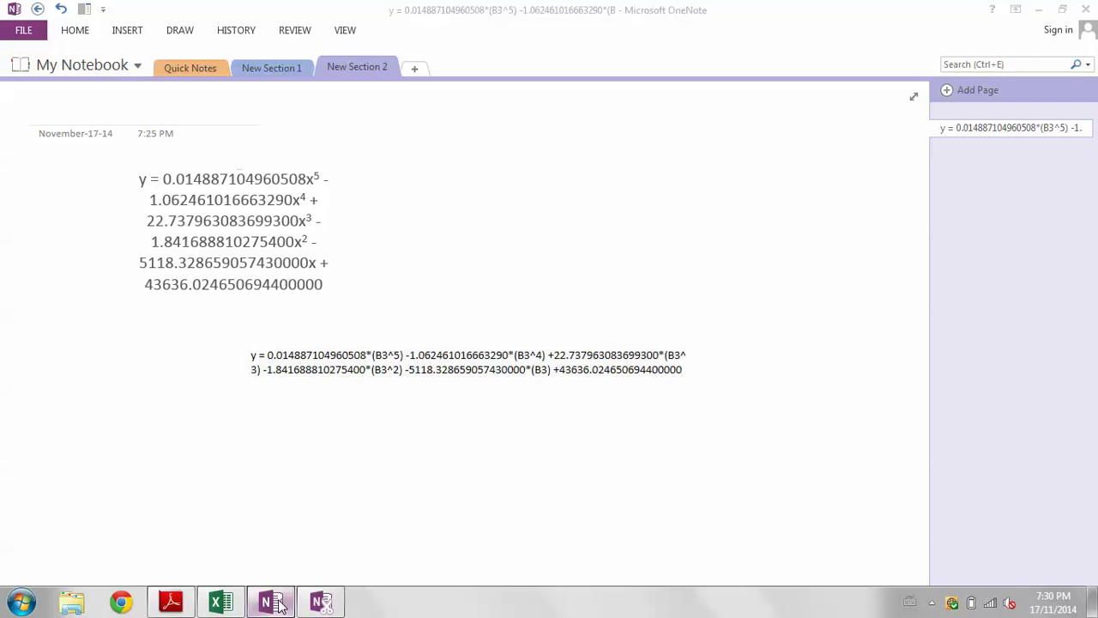
click(271, 603)
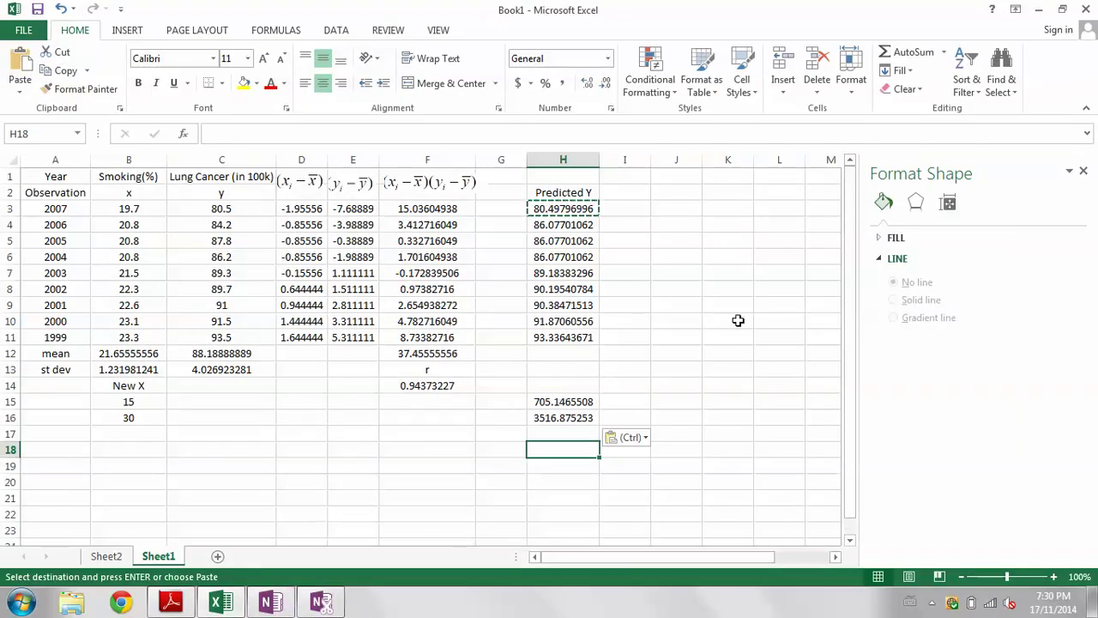
Move the fifth-order polynomial chart up over the lower rows of the data table so that its whole plot is in view.
drag(853, 294, 854, 386)
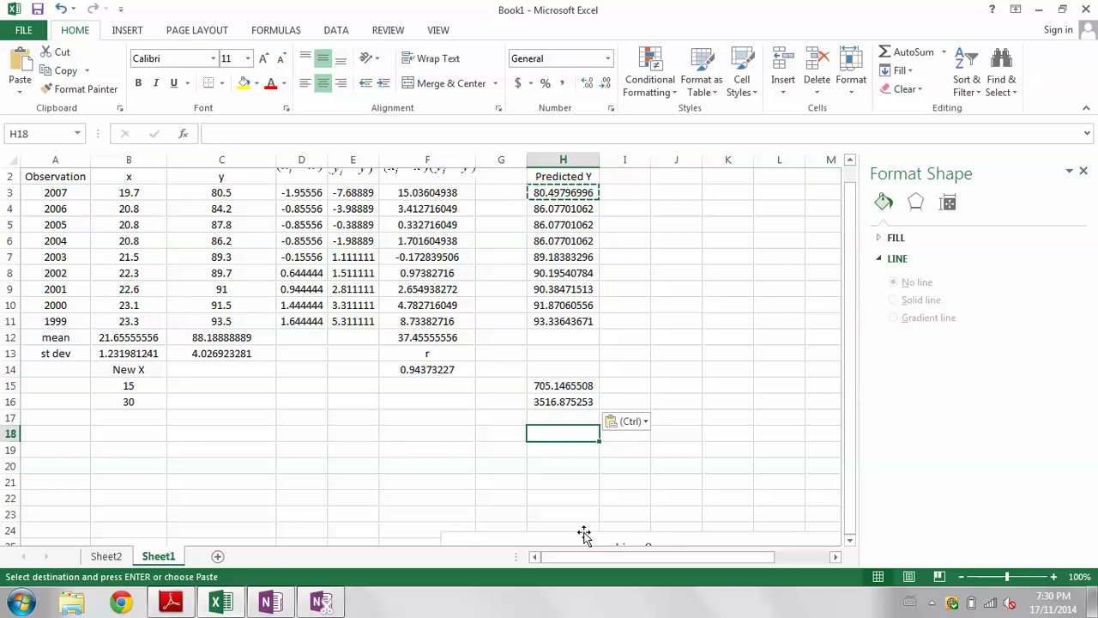
click(477, 536)
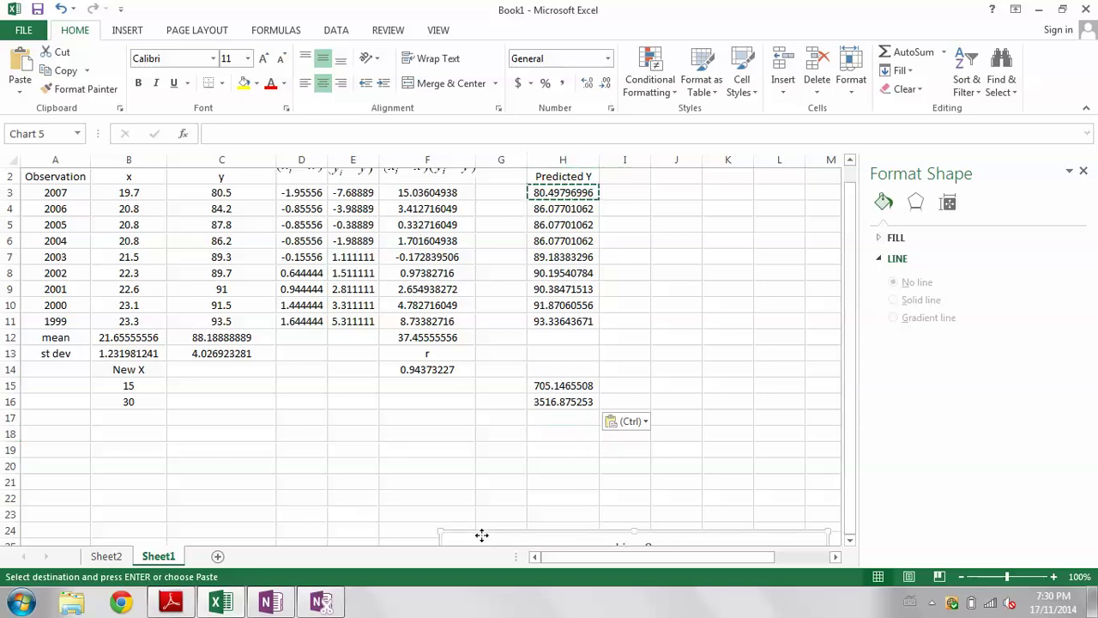
click(370, 496)
key(Down)
key(Down)
key(Down)
key(Down)
key(Down)
scroll(369, 496, down, 2)
drag(352, 463, 440, 375)
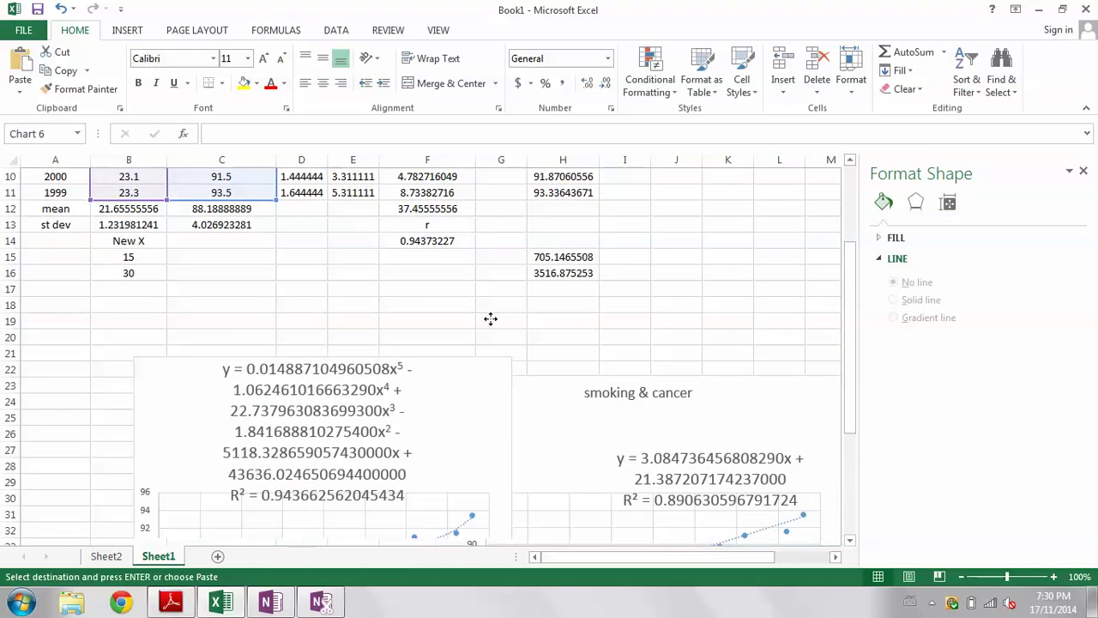
drag(490, 318, 513, 184)
Remove the equation and R-squared label from the polynomial chart and stretch the plot area upward into the freed space.
click(459, 264)
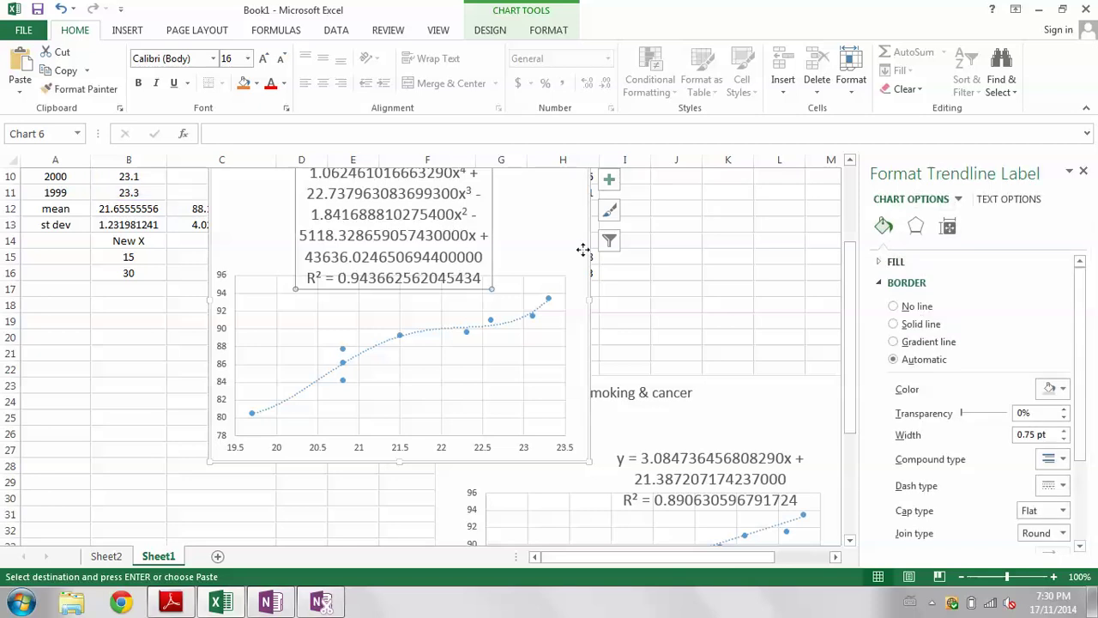
right_click(422, 333)
key(Escape)
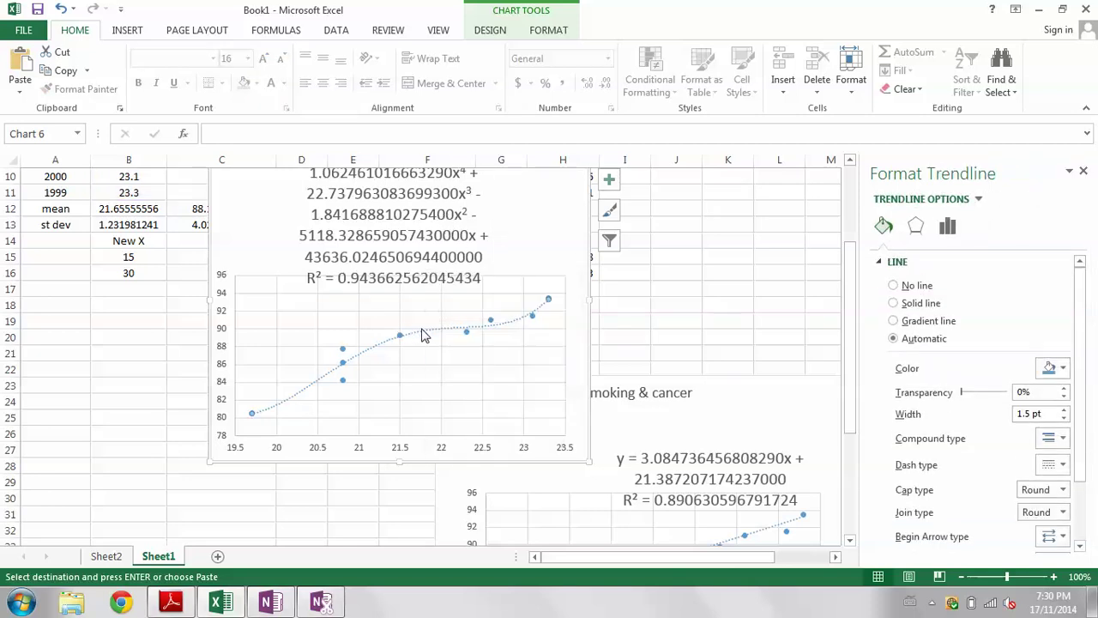
right_click(421, 330)
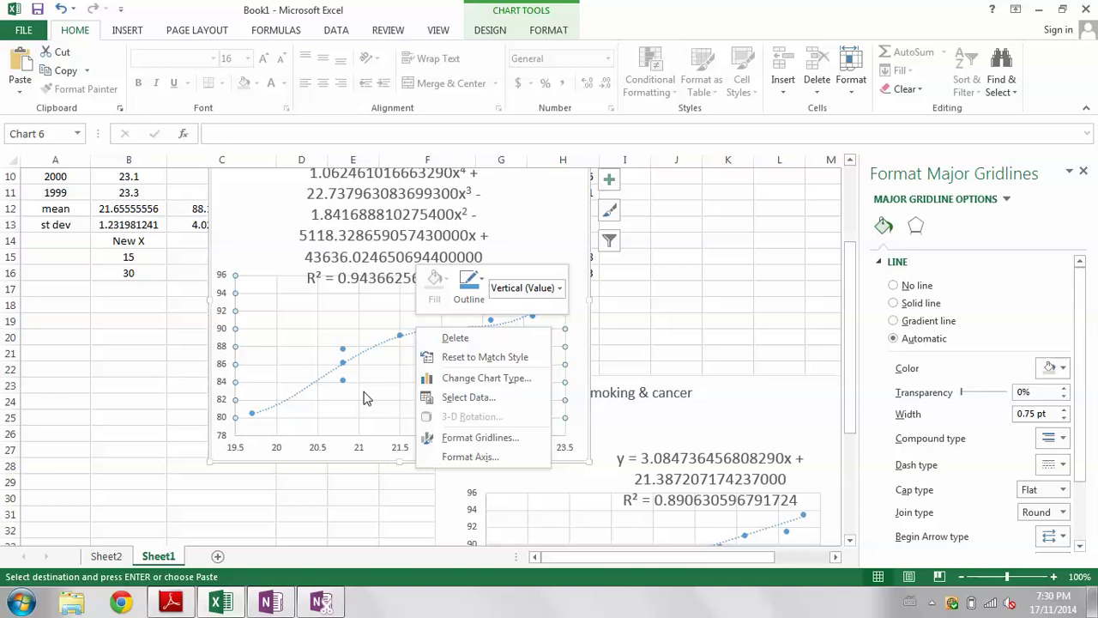
right_click(371, 348)
click(418, 456)
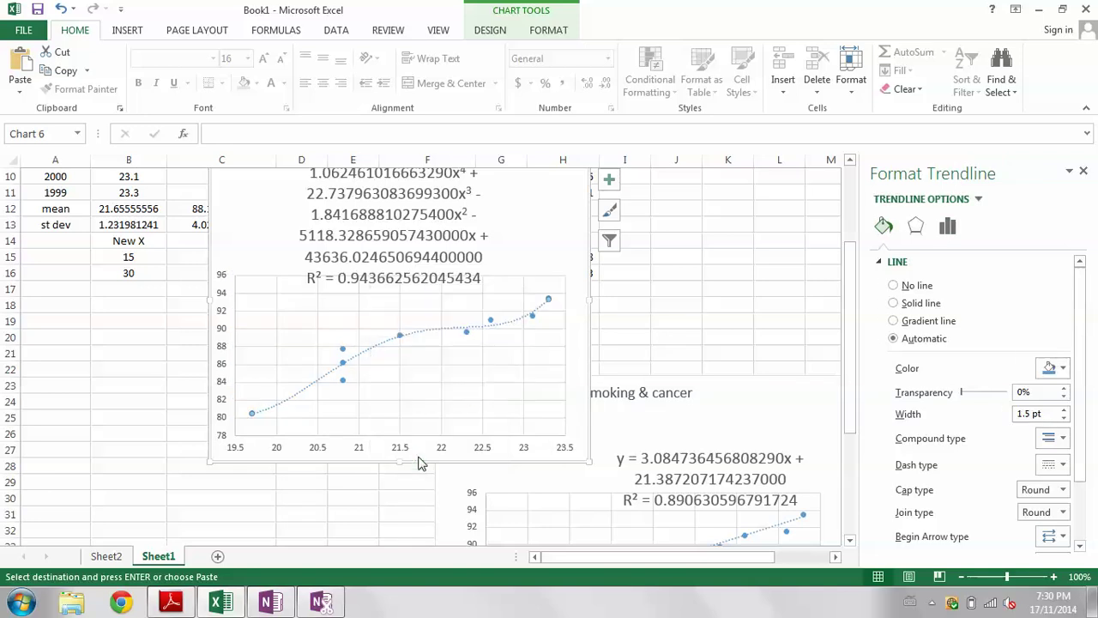
click(947, 226)
drag(1078, 449, 1083, 521)
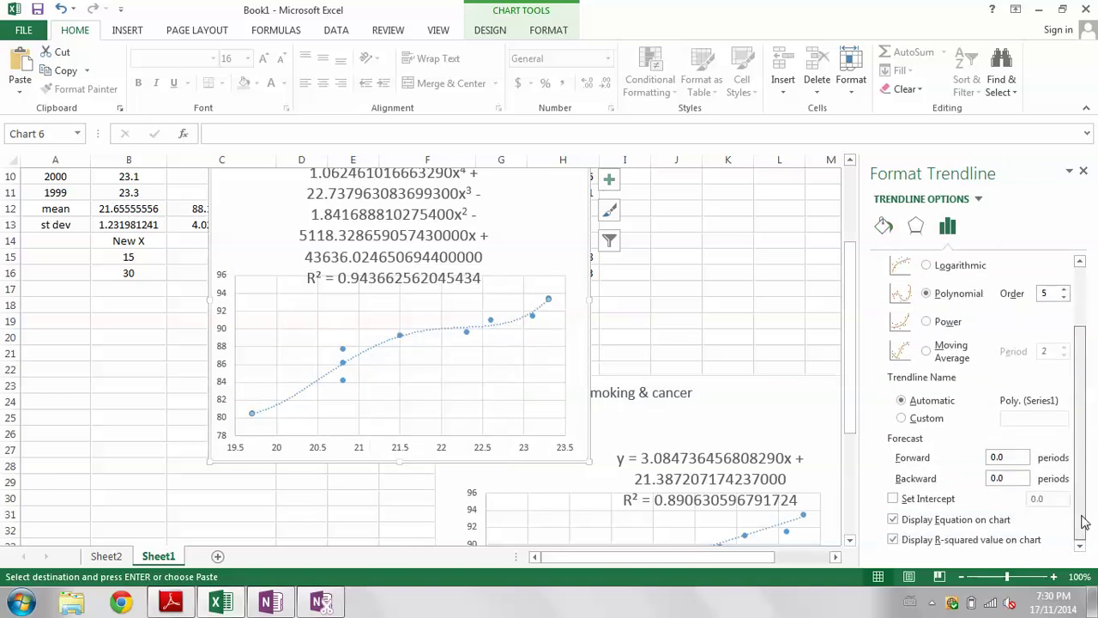
click(895, 521)
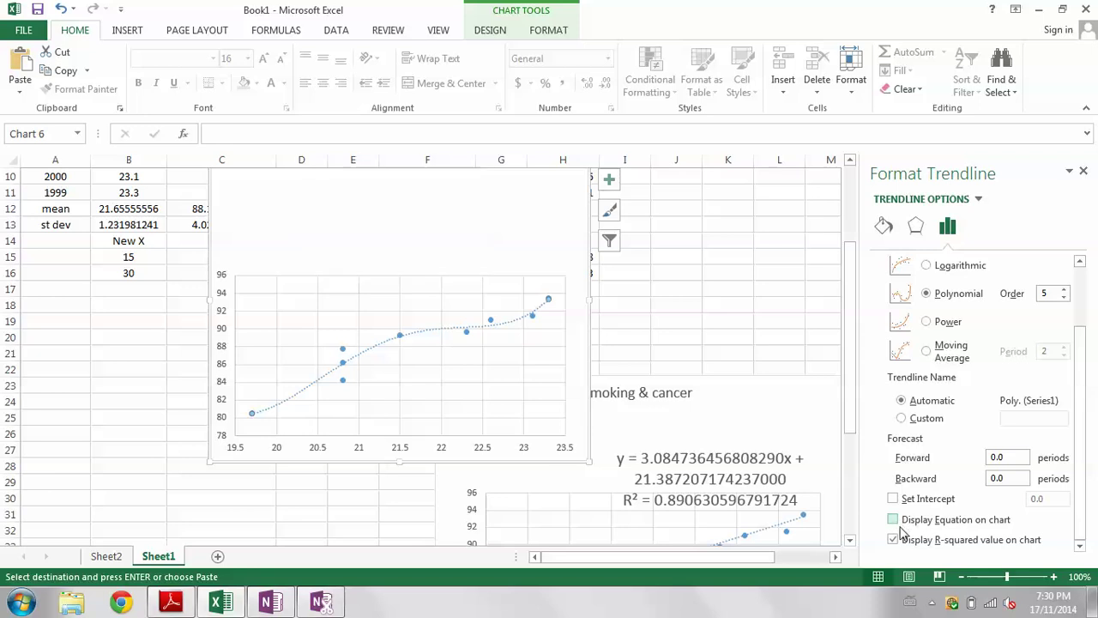
click(453, 301)
drag(392, 276, 407, 198)
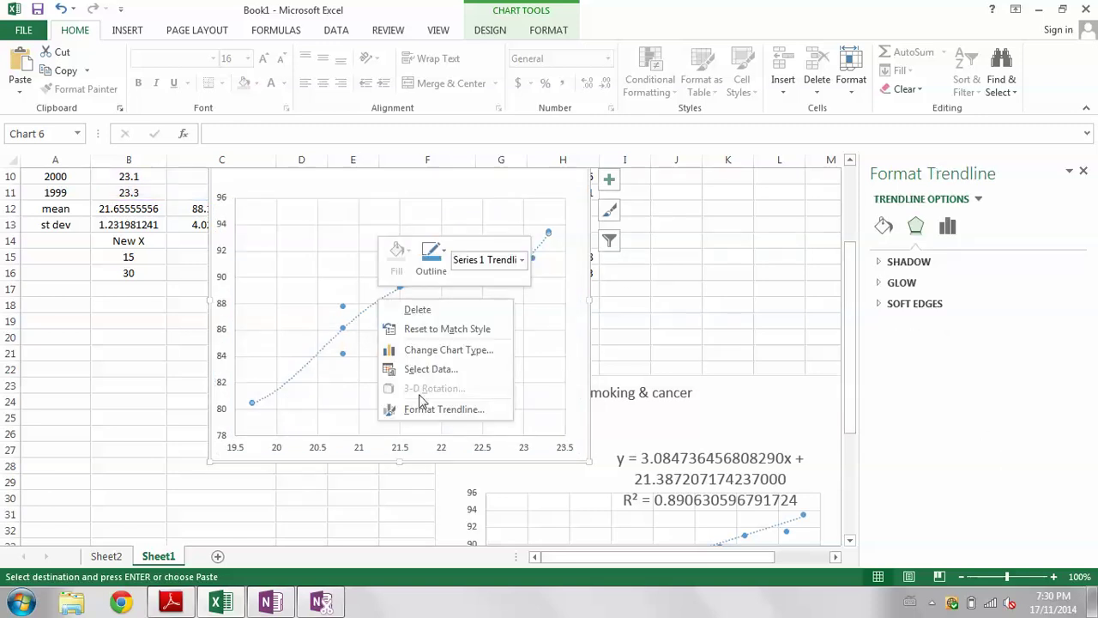
Set the polynomial trendline to forecast 6.7 periods forward.
click(414, 410)
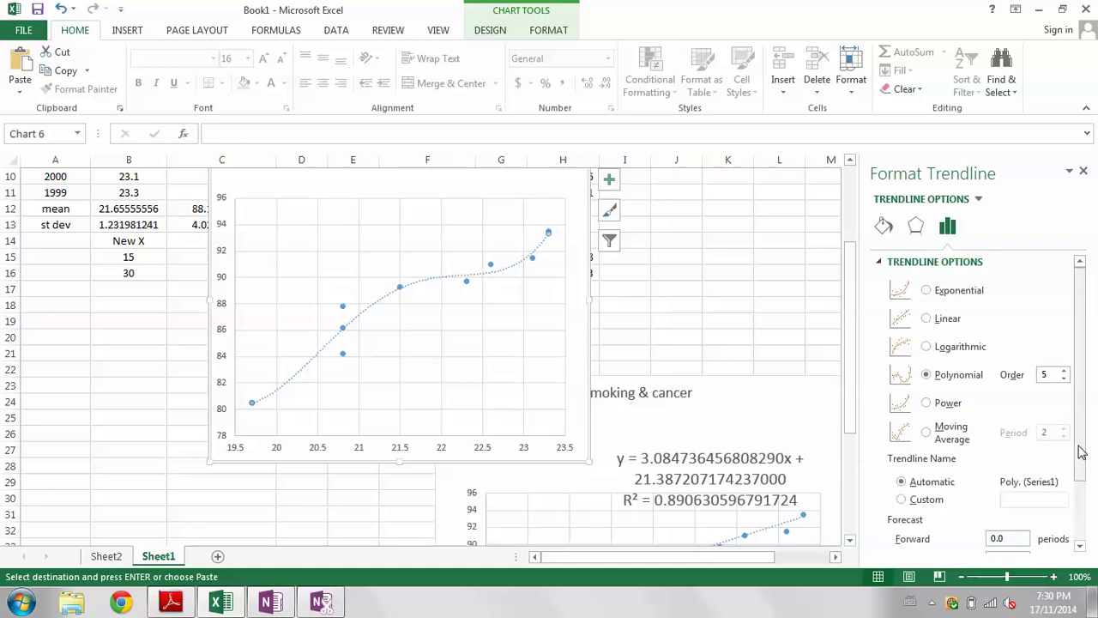
scroll(1026, 481, down, 2)
drag(1014, 490, 992, 496)
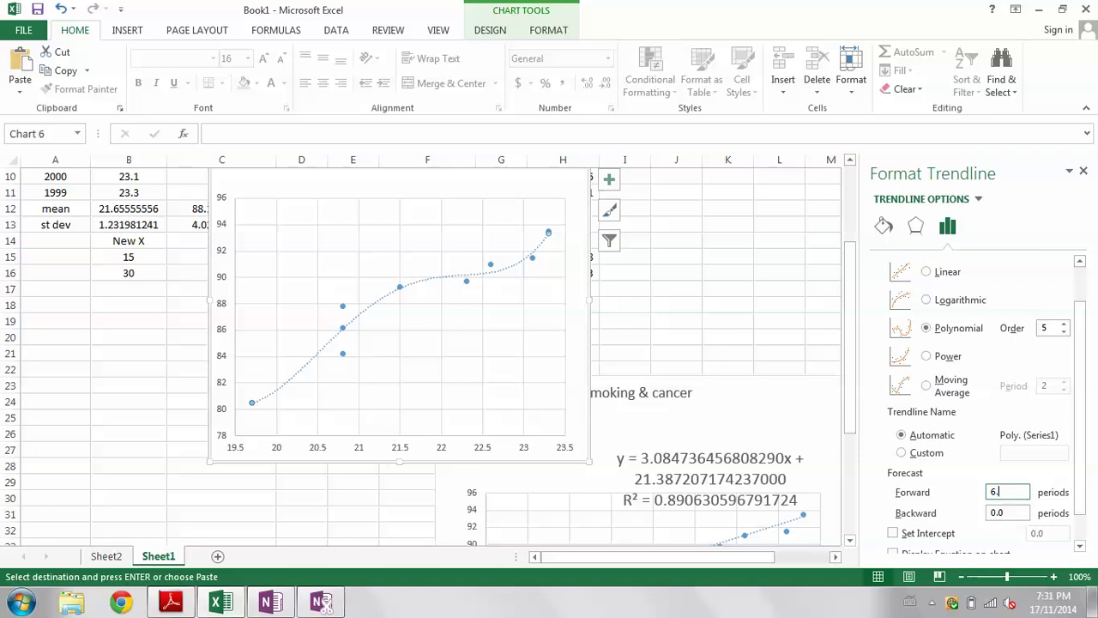
key(Return)
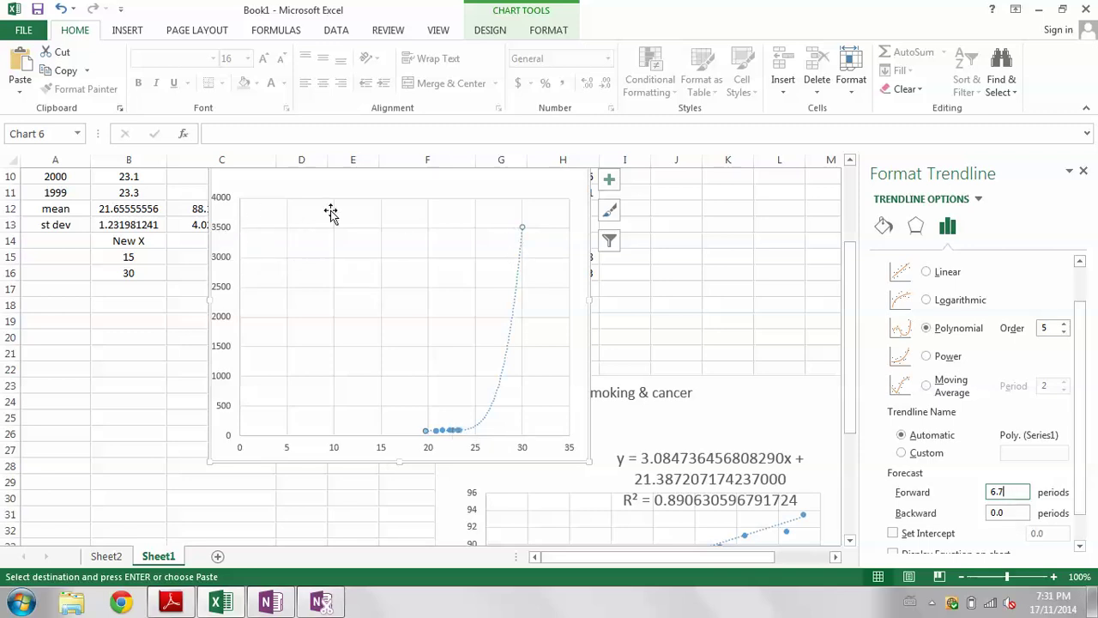
Move the polynomial chart down below the table, clear of the new x values and their predictions, and deselect it.
drag(517, 214, 446, 300)
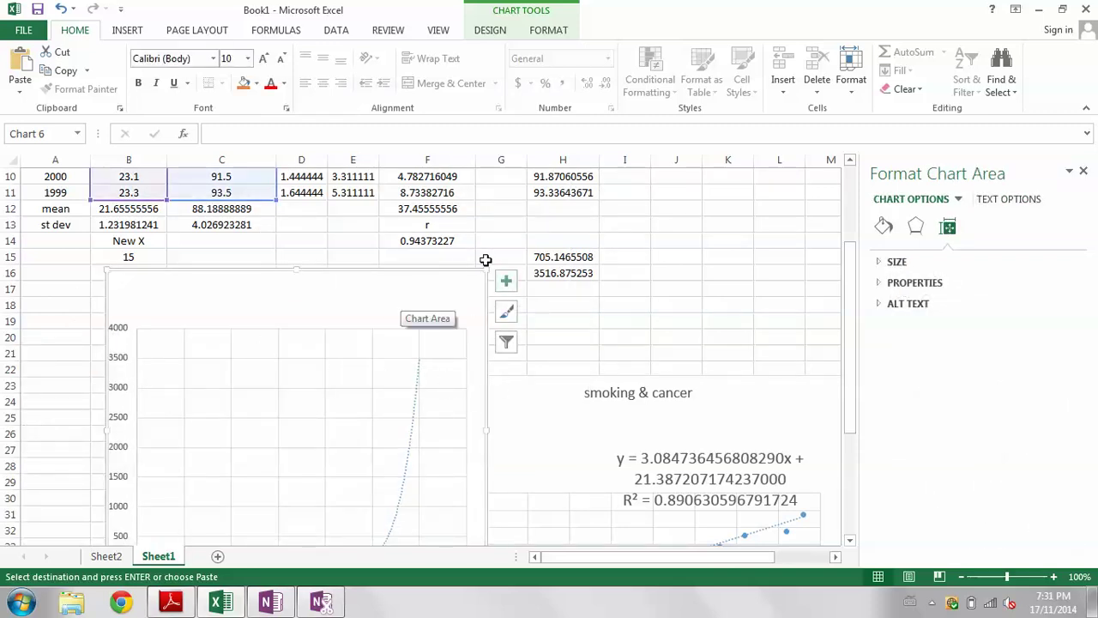
mouse_move(380, 289)
mouse_down()
mouse_move(319, 374)
mouse_move(322, 391)
mouse_up()
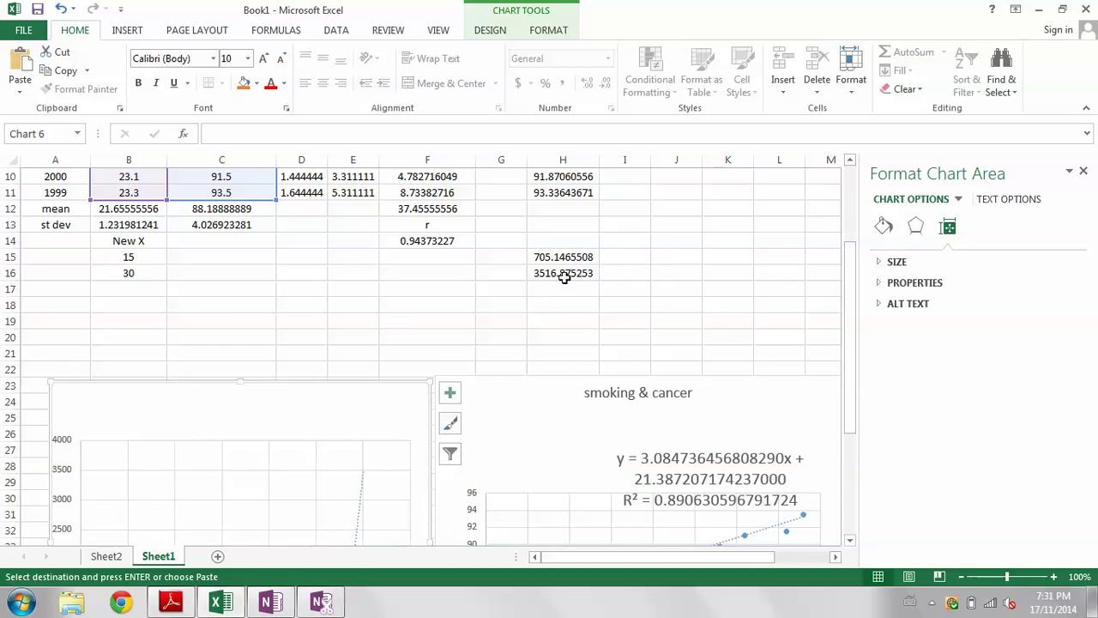
click(520, 289)
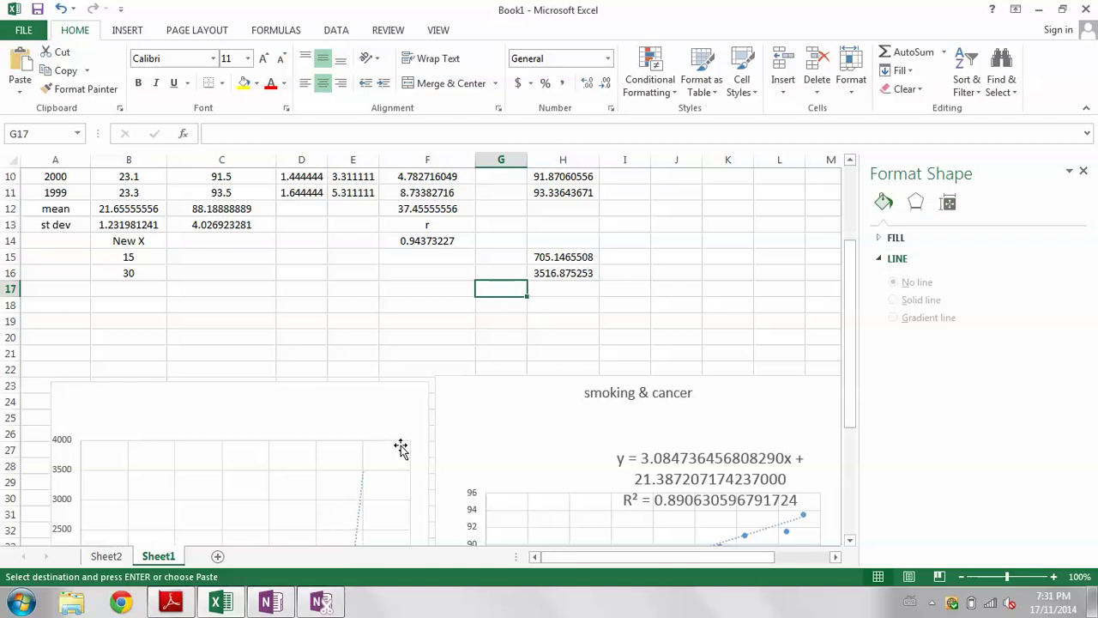